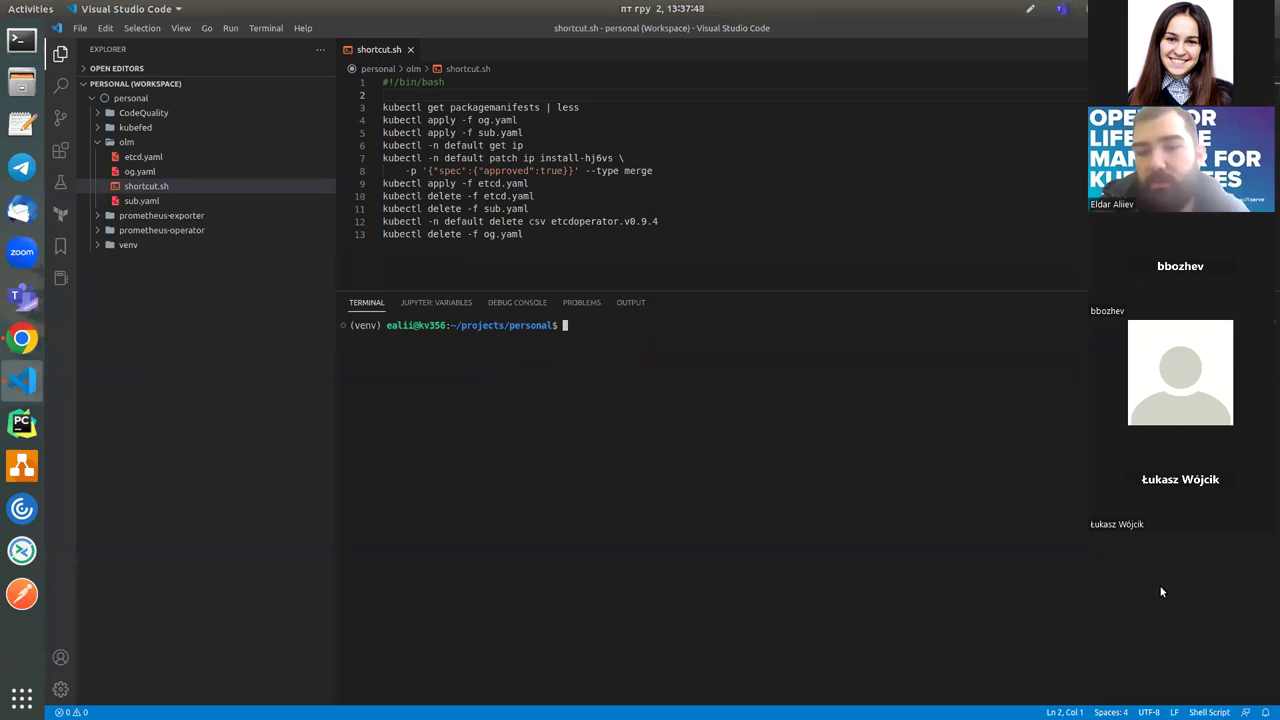
Step: Open a separate terminal window, move it clear of the script, and recall the operator-sdk olm install command
click(14, 46)
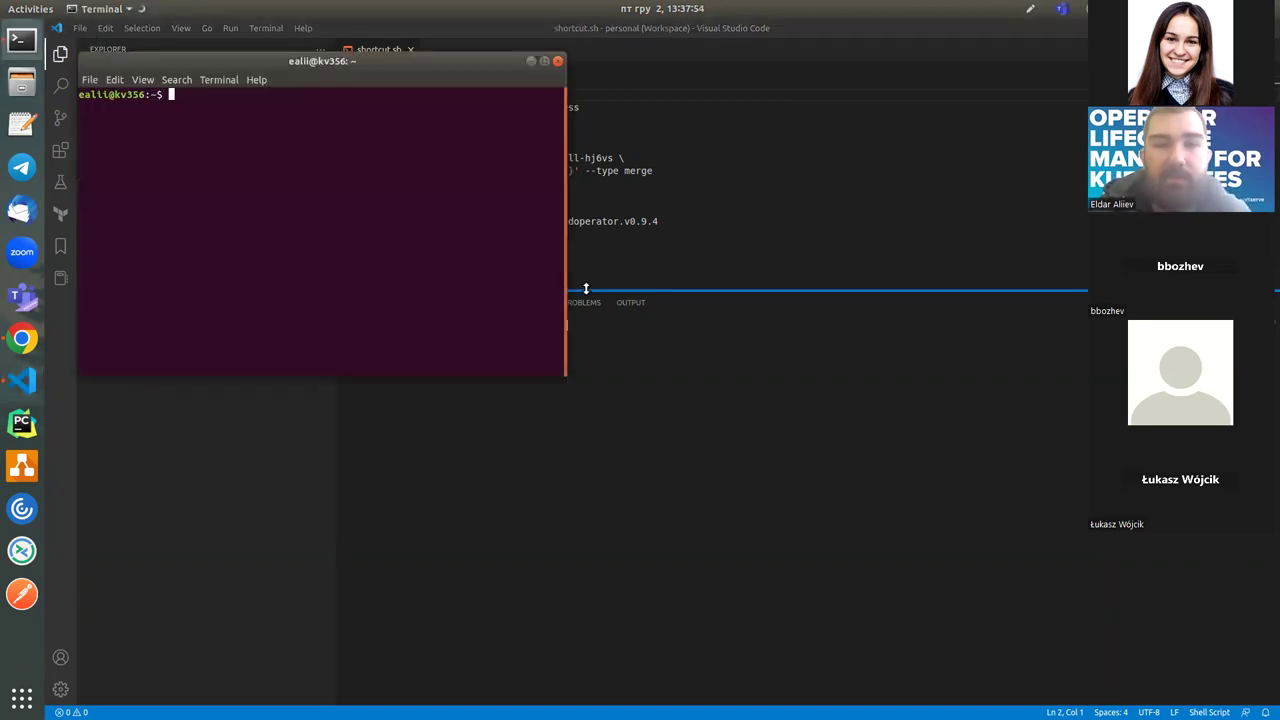
drag(418, 68, 1041, 343)
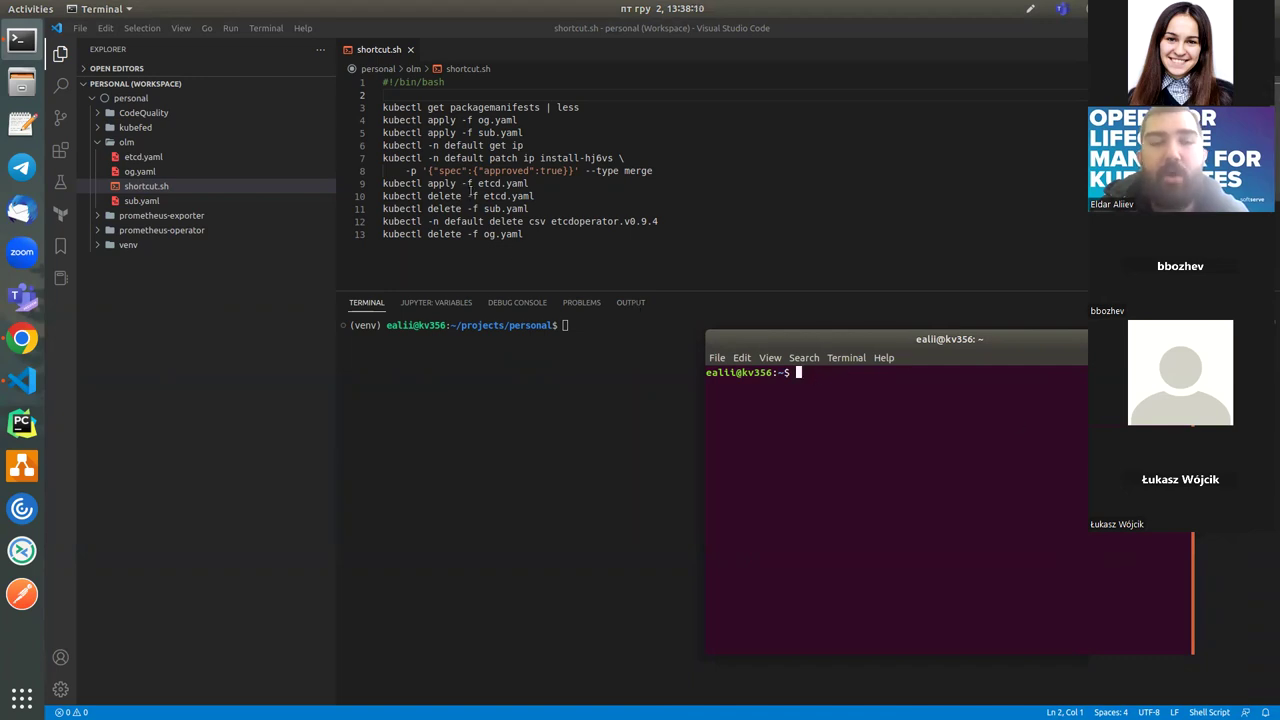
key(Up)
key(Up)
key(Up)
key(Up)
key(Up)
key(Up)
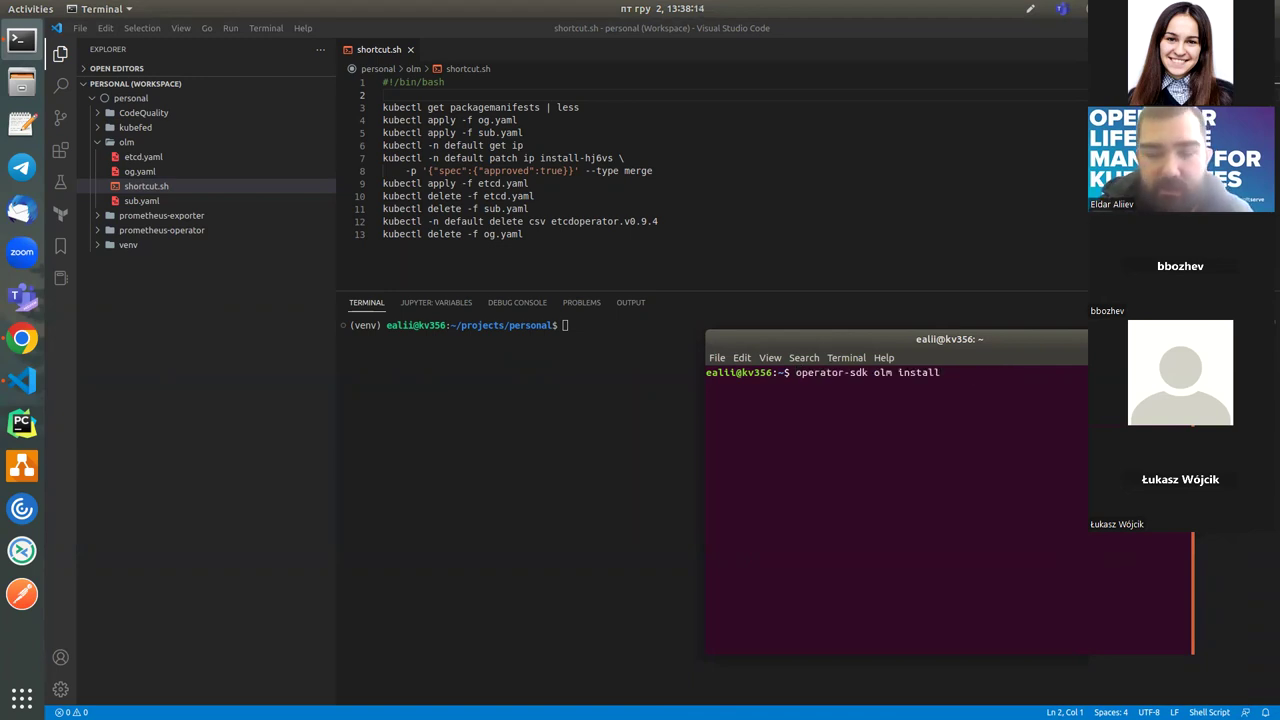
Step: Clear the recalled command from the terminal prompt without running it
key(Up)
key(Down)
key(Up)
key(Up)
key(Up)
key(ctrl+u)
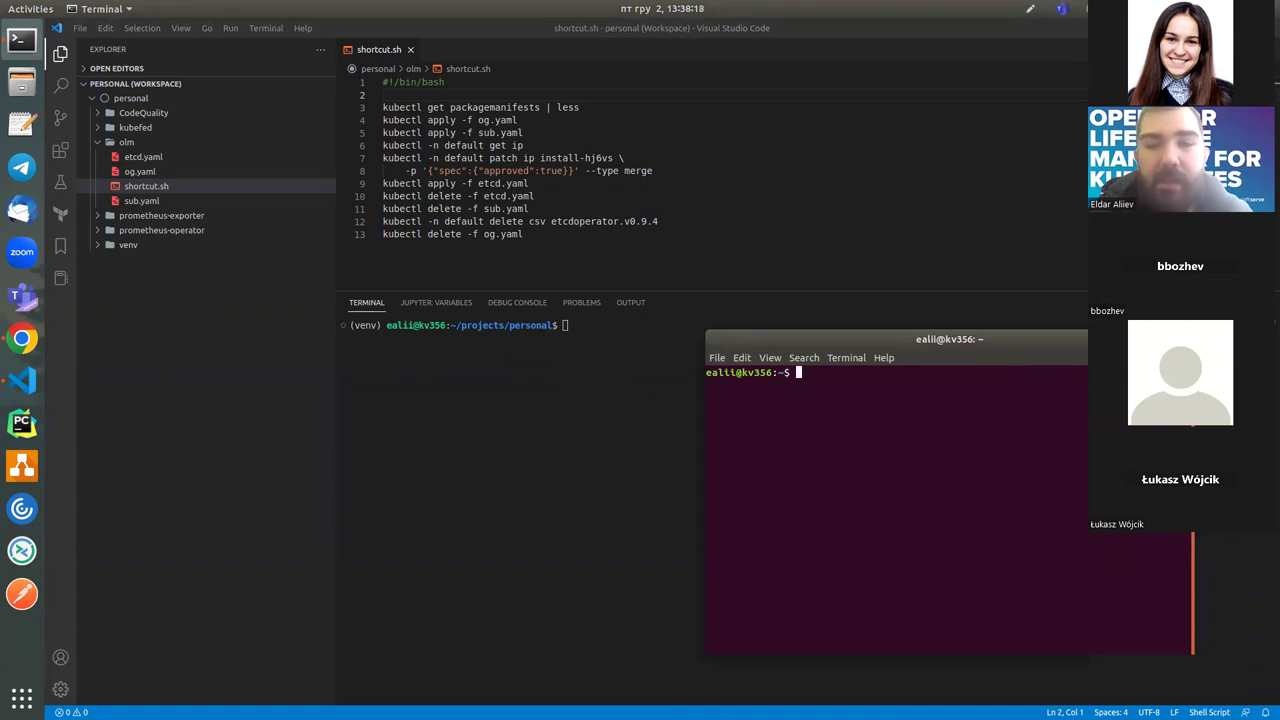
Step: Bring up the Kubernetes dashboard in Chrome and look through its list of namespaces
key(Up)
key(Return)
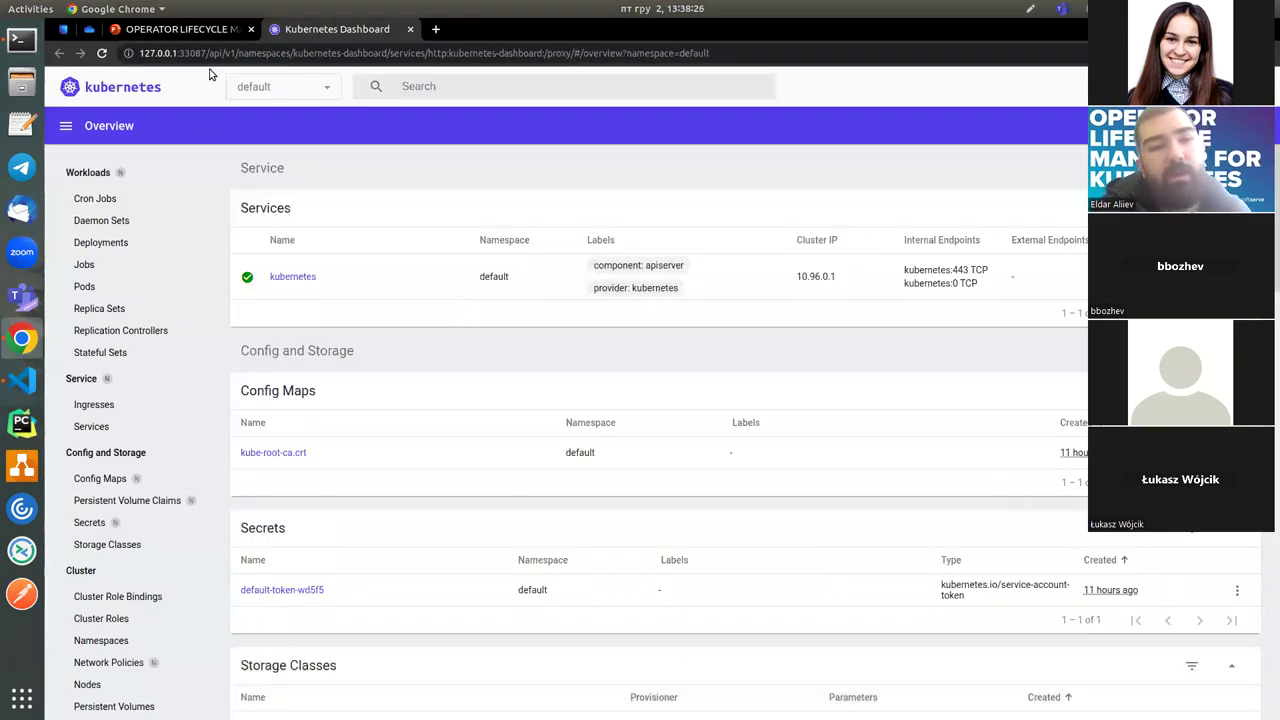
click(296, 80)
click(298, 82)
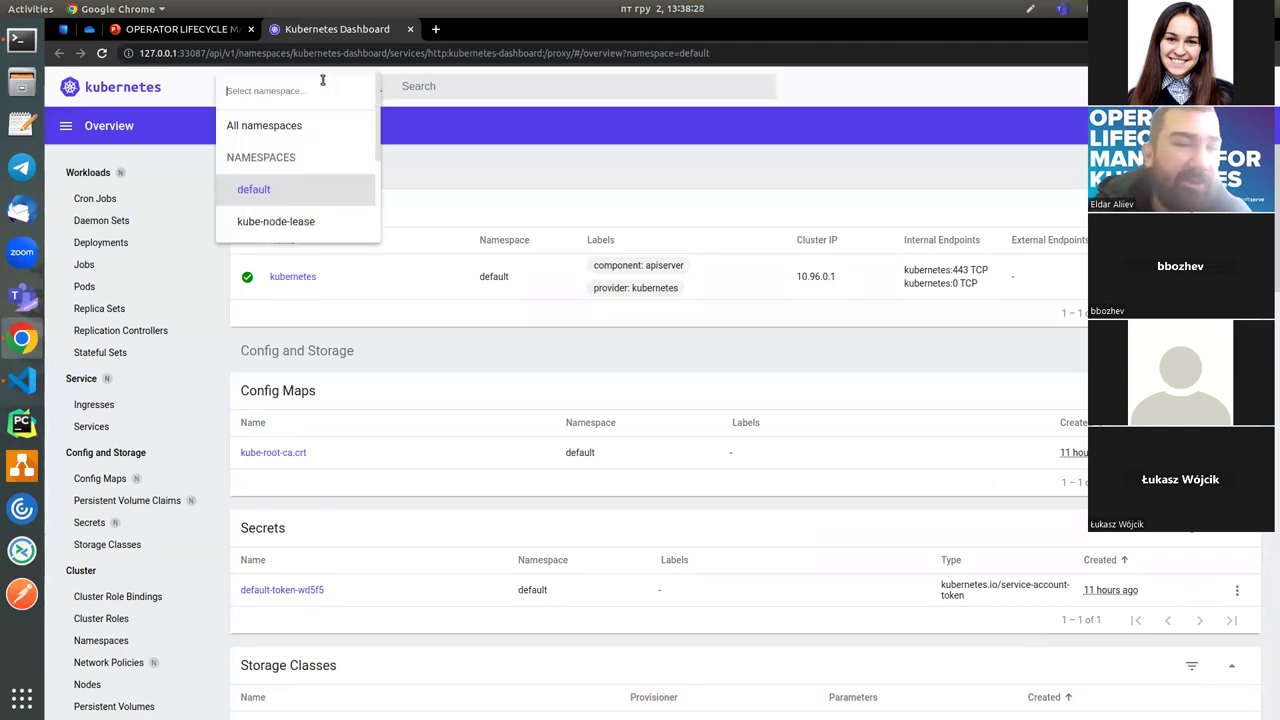
scroll(306, 191, down, 1)
scroll(315, 195, down, 2)
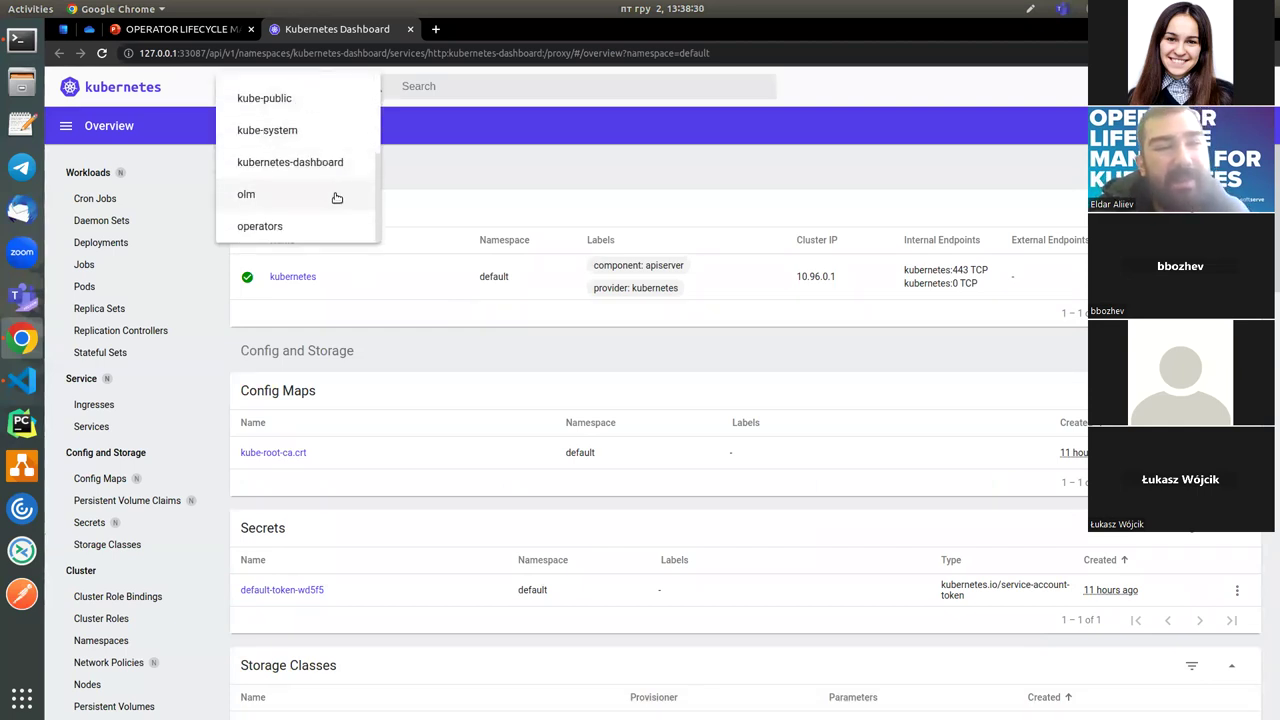
scroll(330, 192, up, 3)
scroll(330, 192, down, 3)
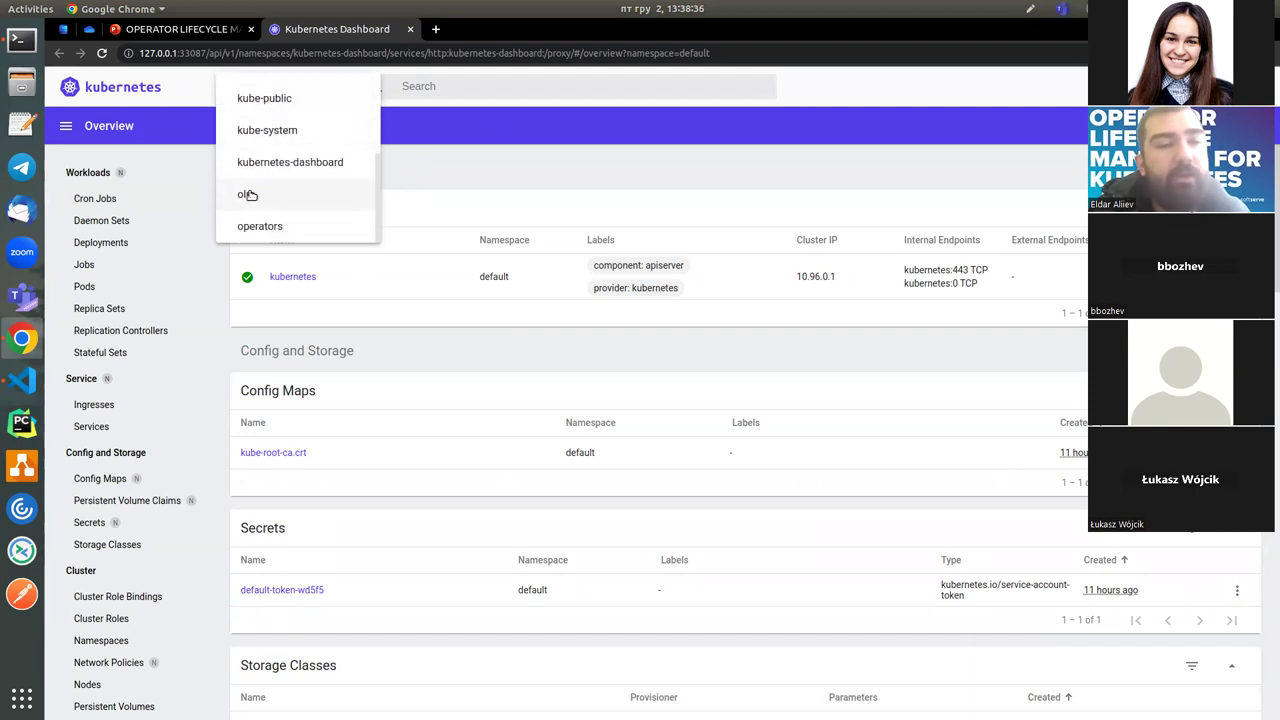
scroll(277, 200, up, 3)
scroll(277, 134, down, 3)
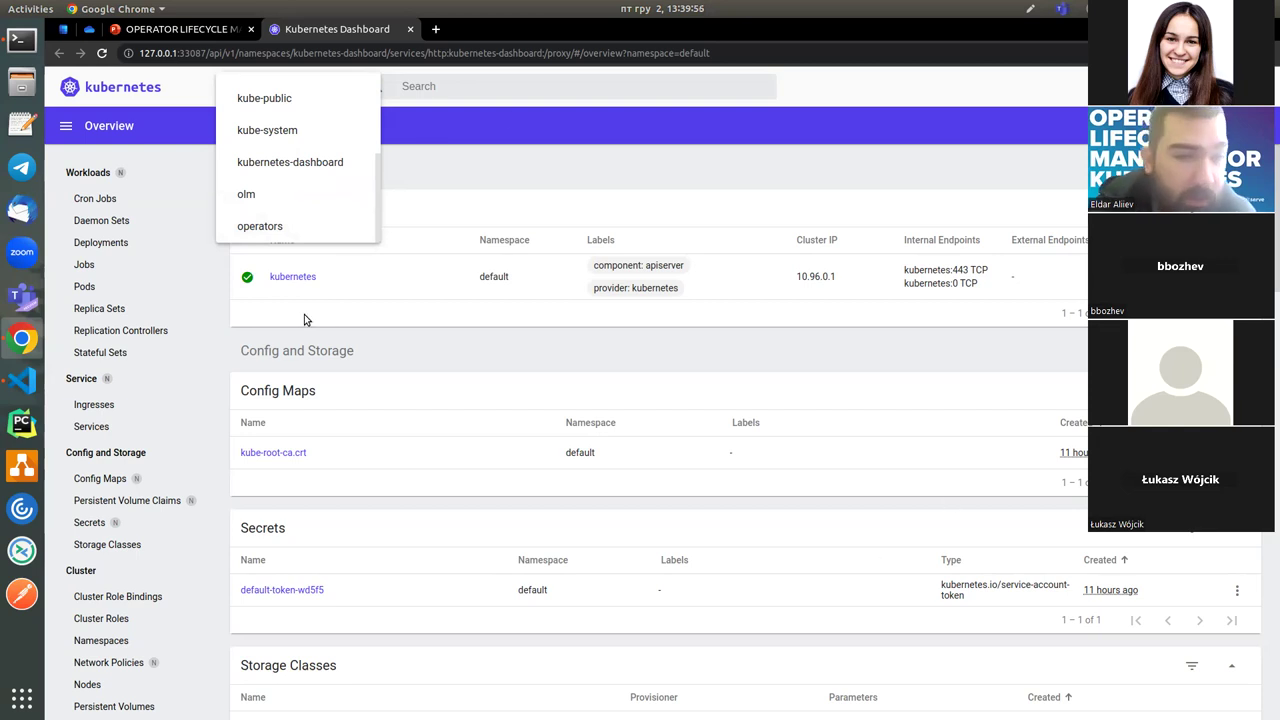
Step: Switch the dashboard to the olm namespace and display its pods
click(281, 196)
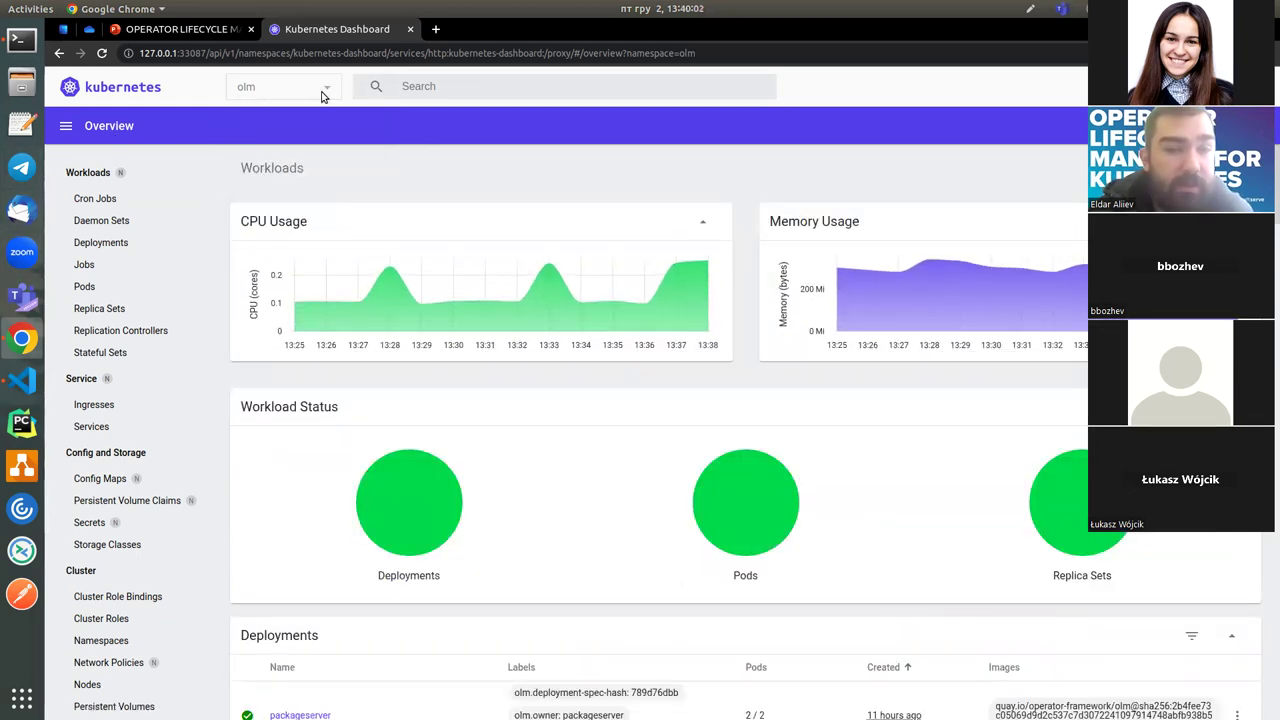
click(95, 288)
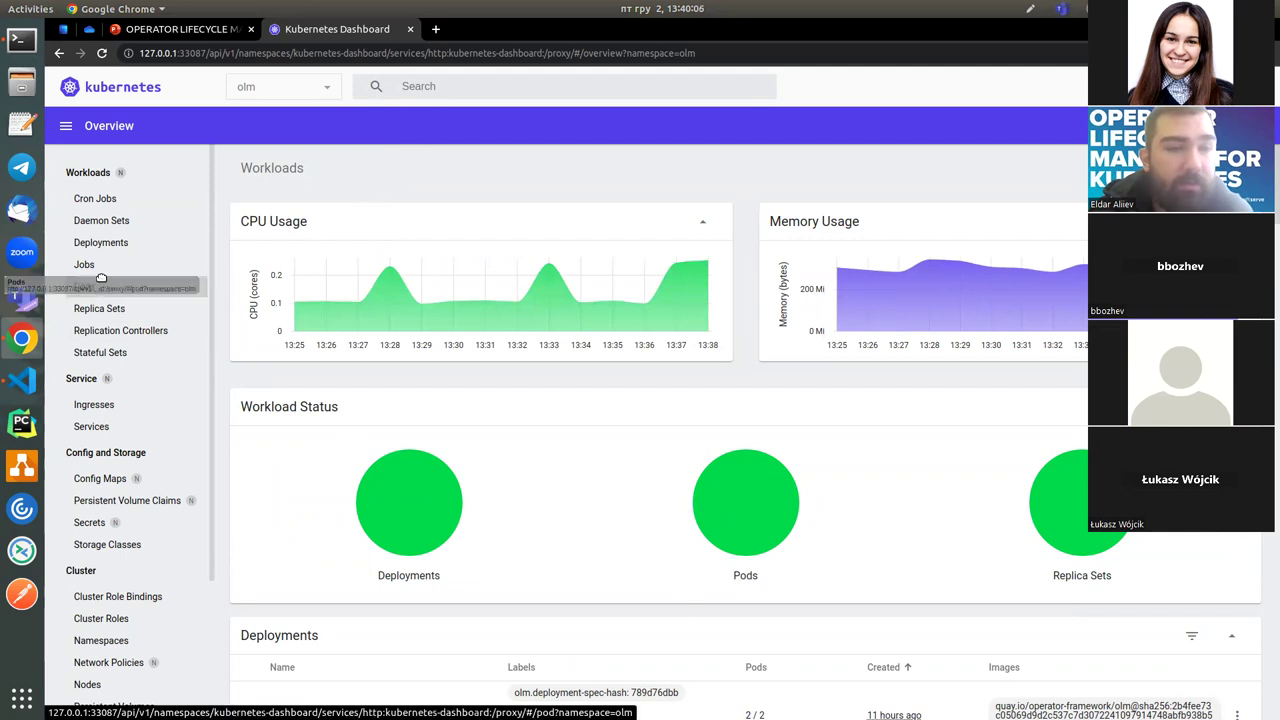
click(95, 287)
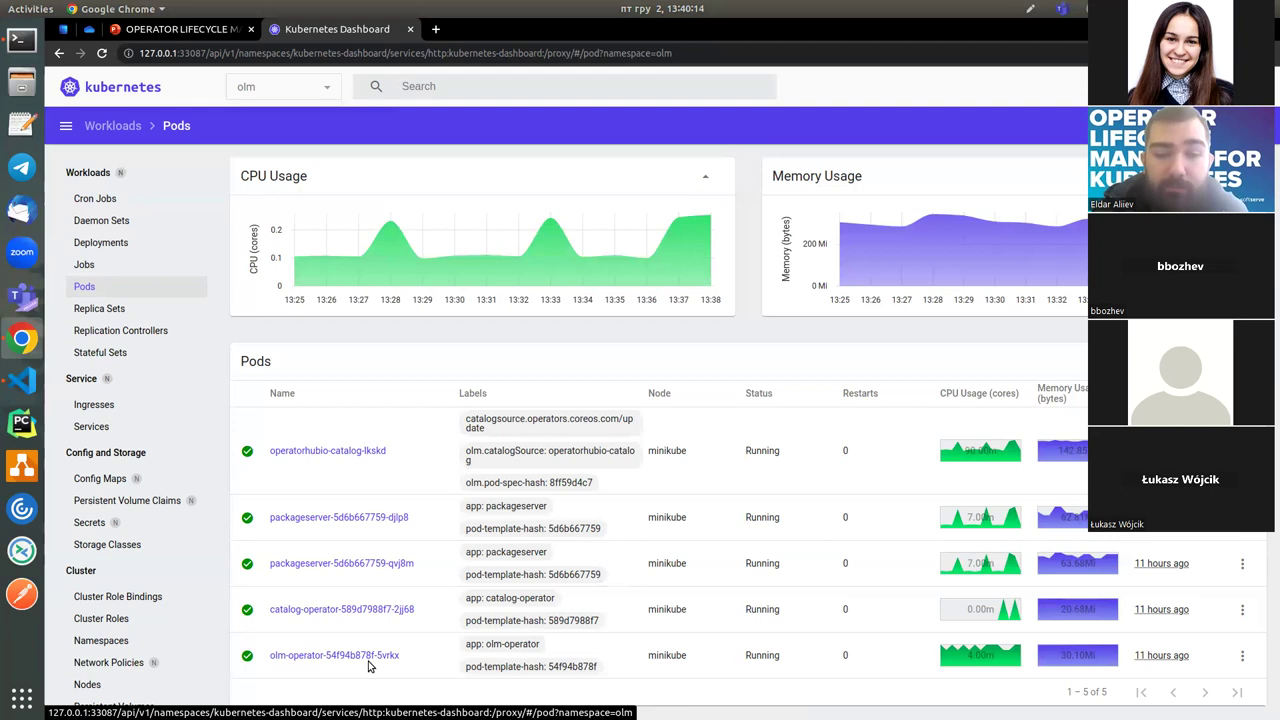
Step: Display the services in the olm namespace and look over the other resource categories
scroll(110, 590, down, 3)
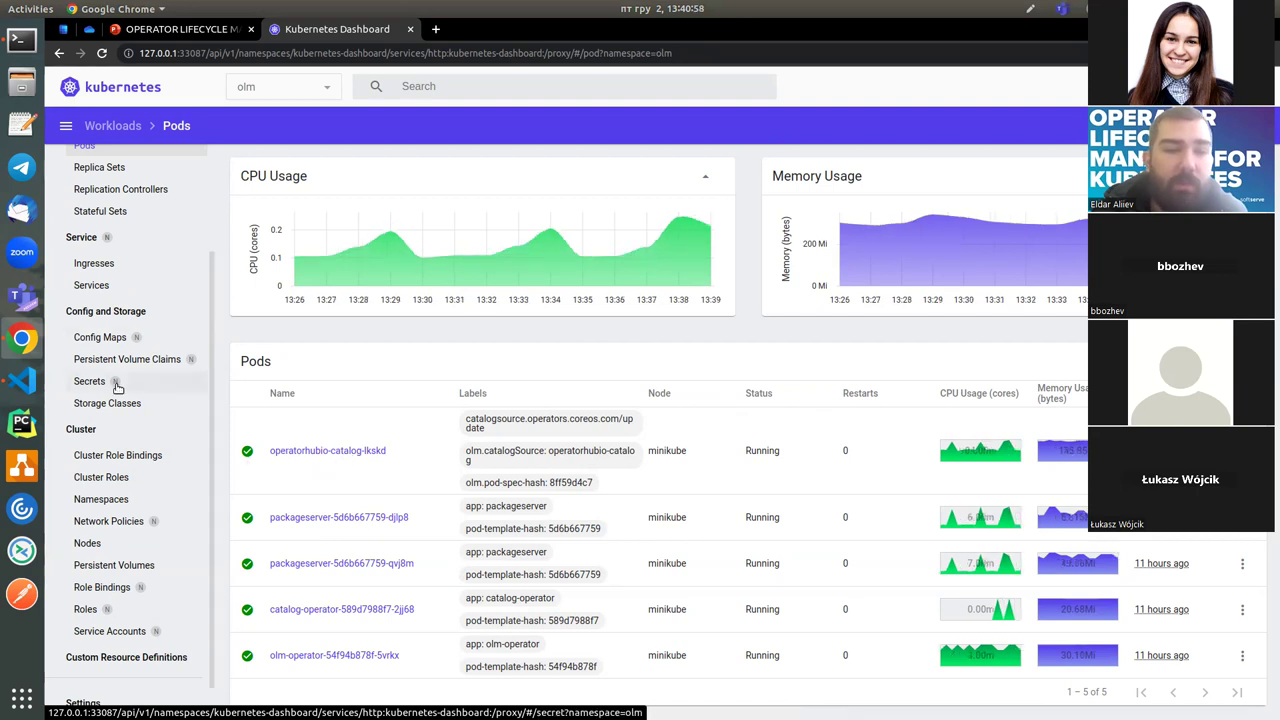
click(95, 285)
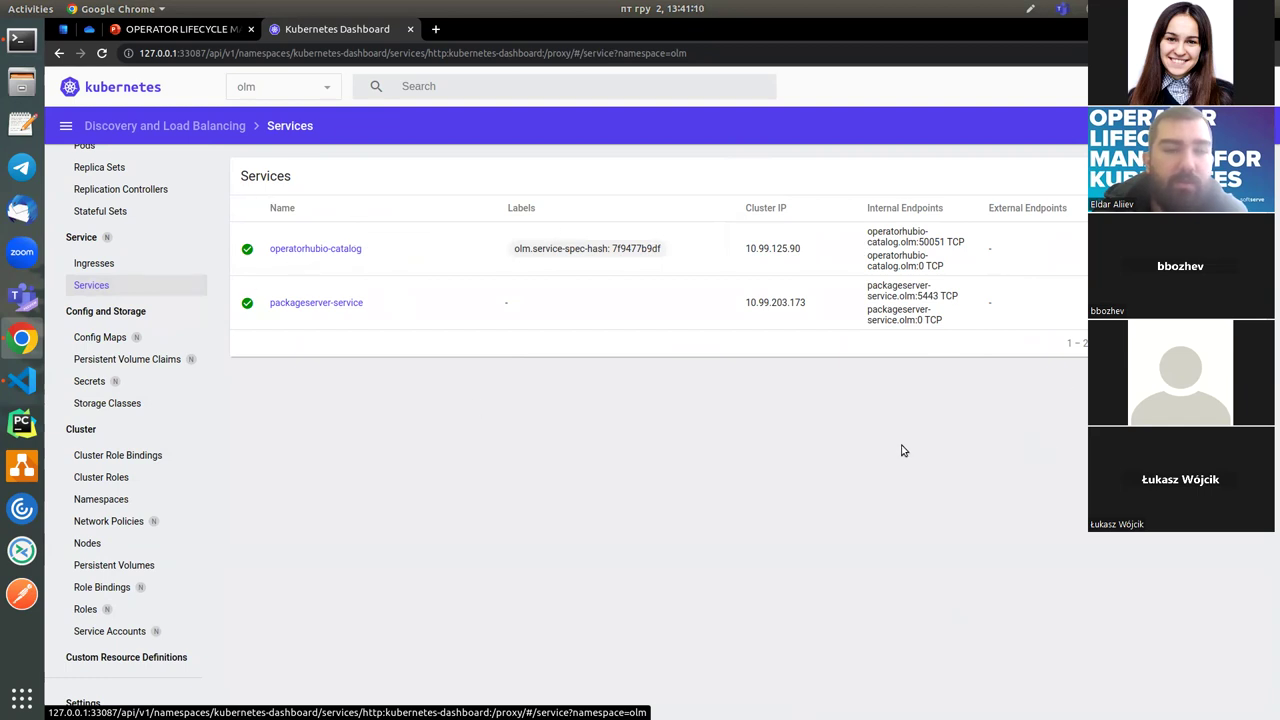
scroll(141, 547, up, 3)
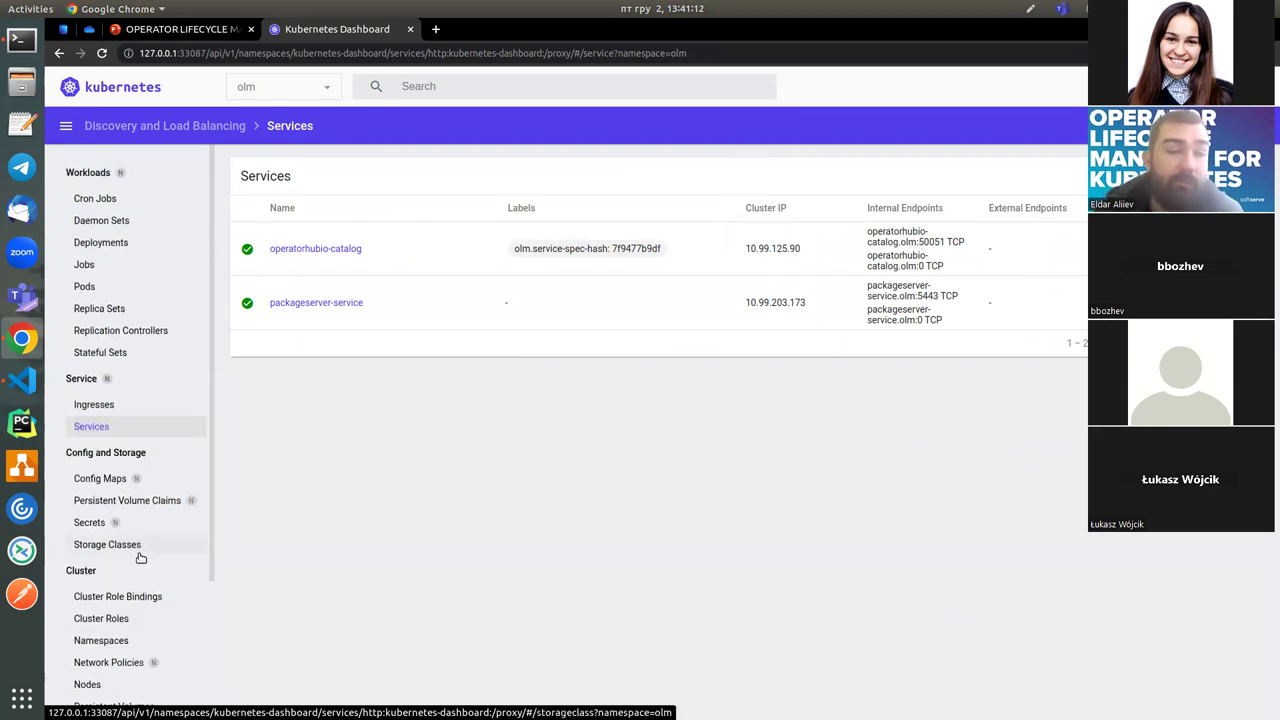
scroll(141, 547, down, 3)
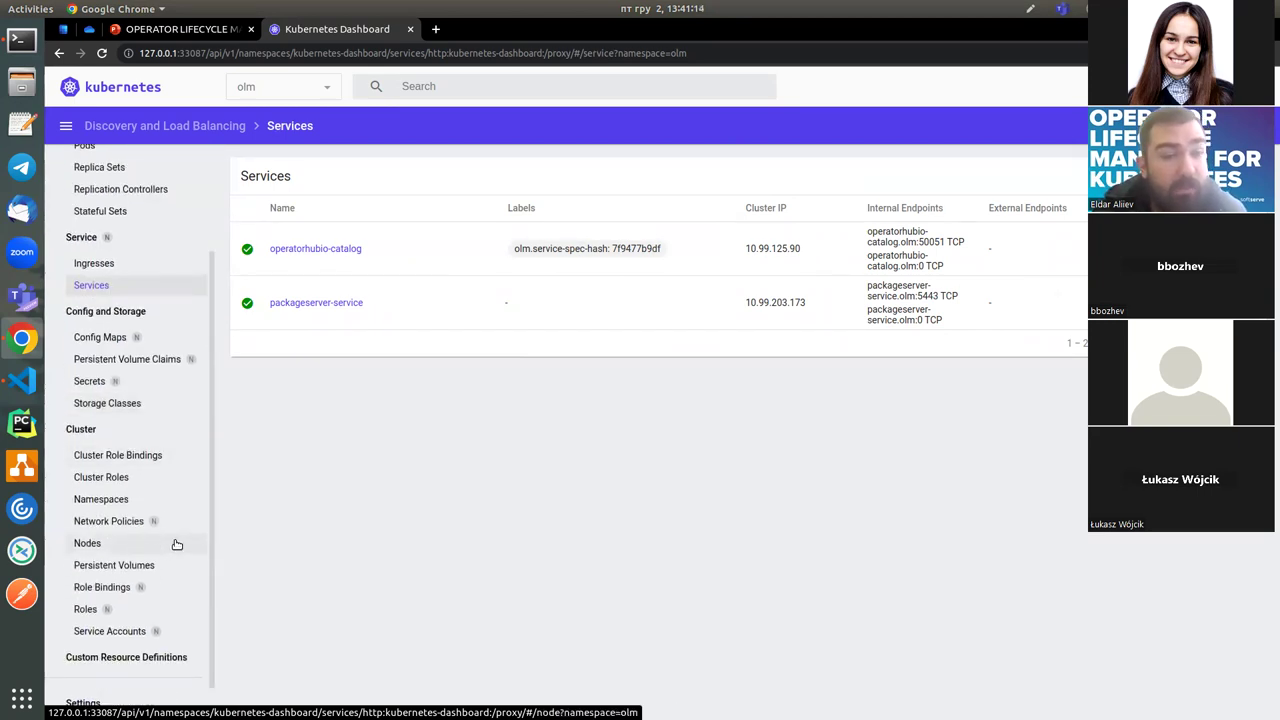
scroll(150, 300, up, 1)
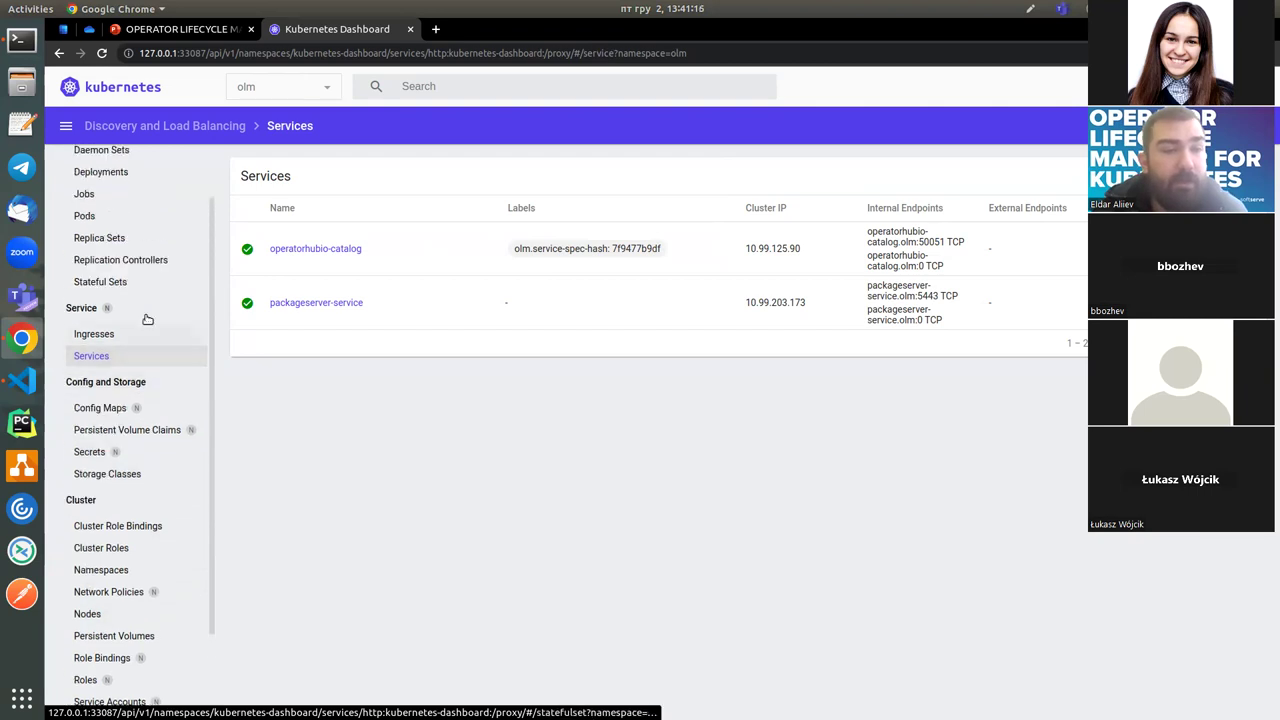
Step: Return to the list of pods in the olm namespace
click(117, 218)
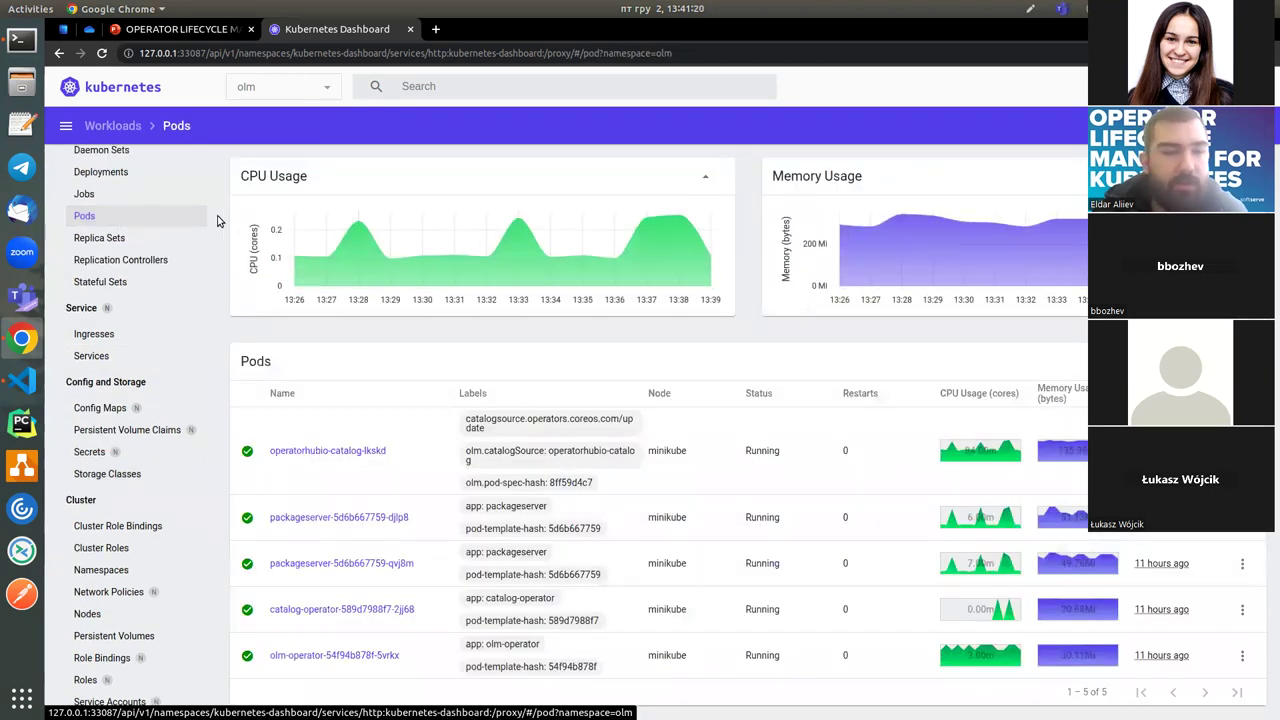
scroll(158, 260, up, 1)
scroll(155, 330, down, 3)
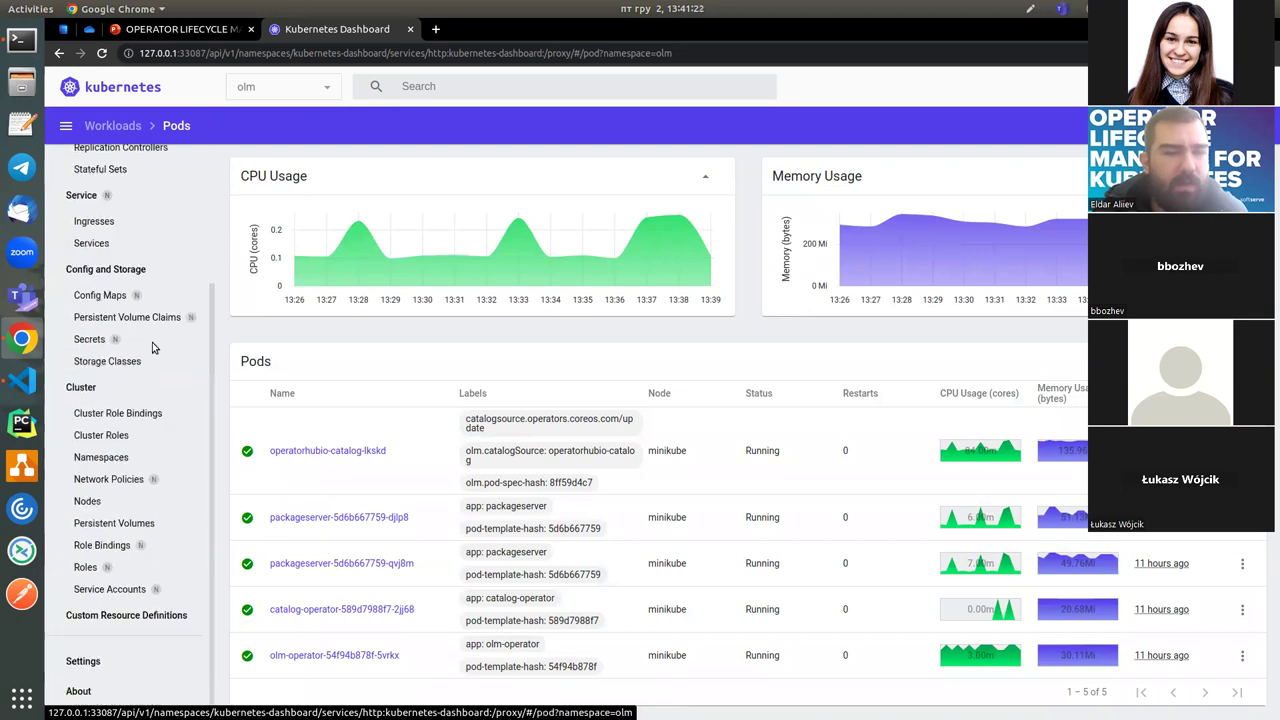
Step: Switch to Visual Studio Code, copy kubectl get packagemanifests | less from shortcut.sh, and run it in the integrated terminal
click(22, 380)
drag(584, 104, 380, 106)
right_click(416, 106)
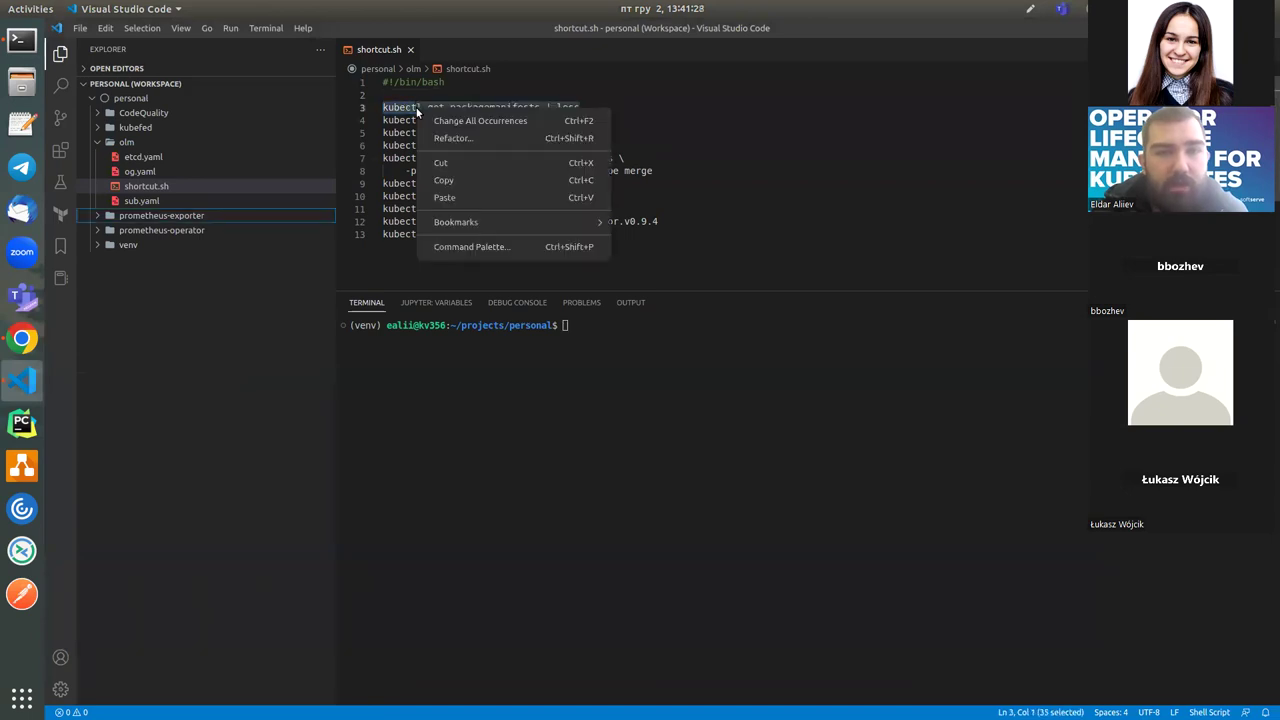
click(462, 178)
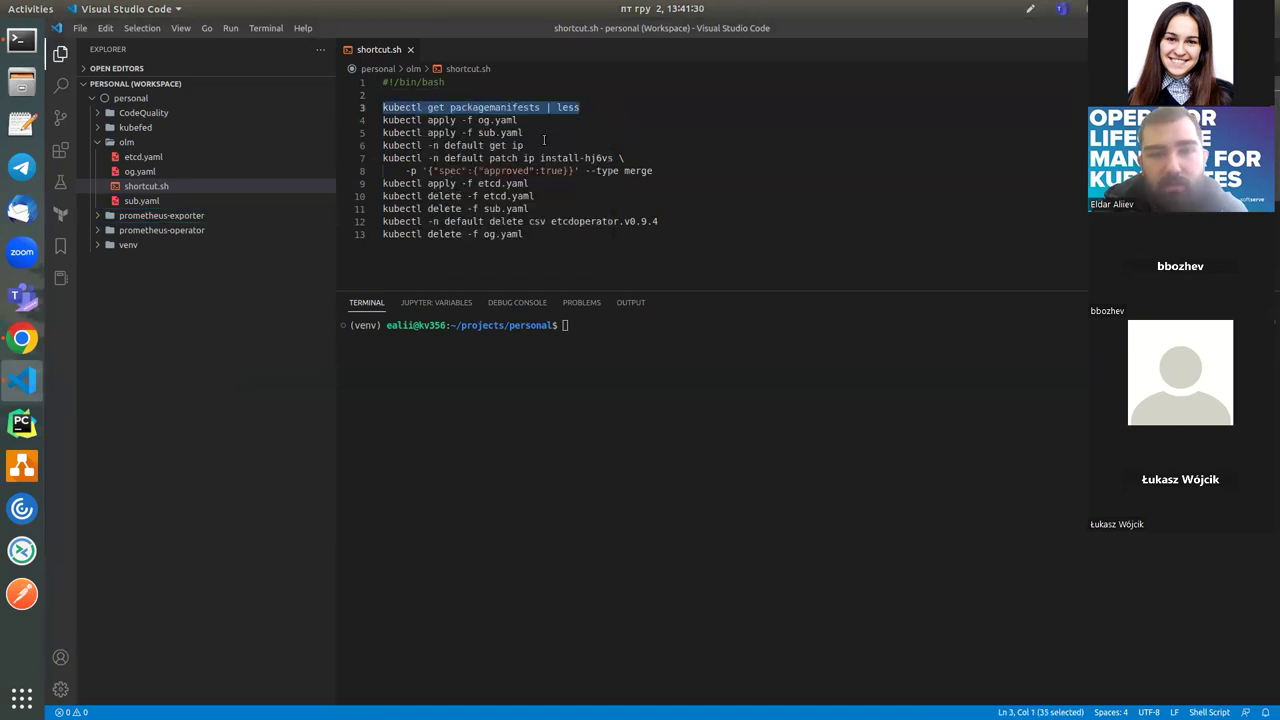
click(663, 382)
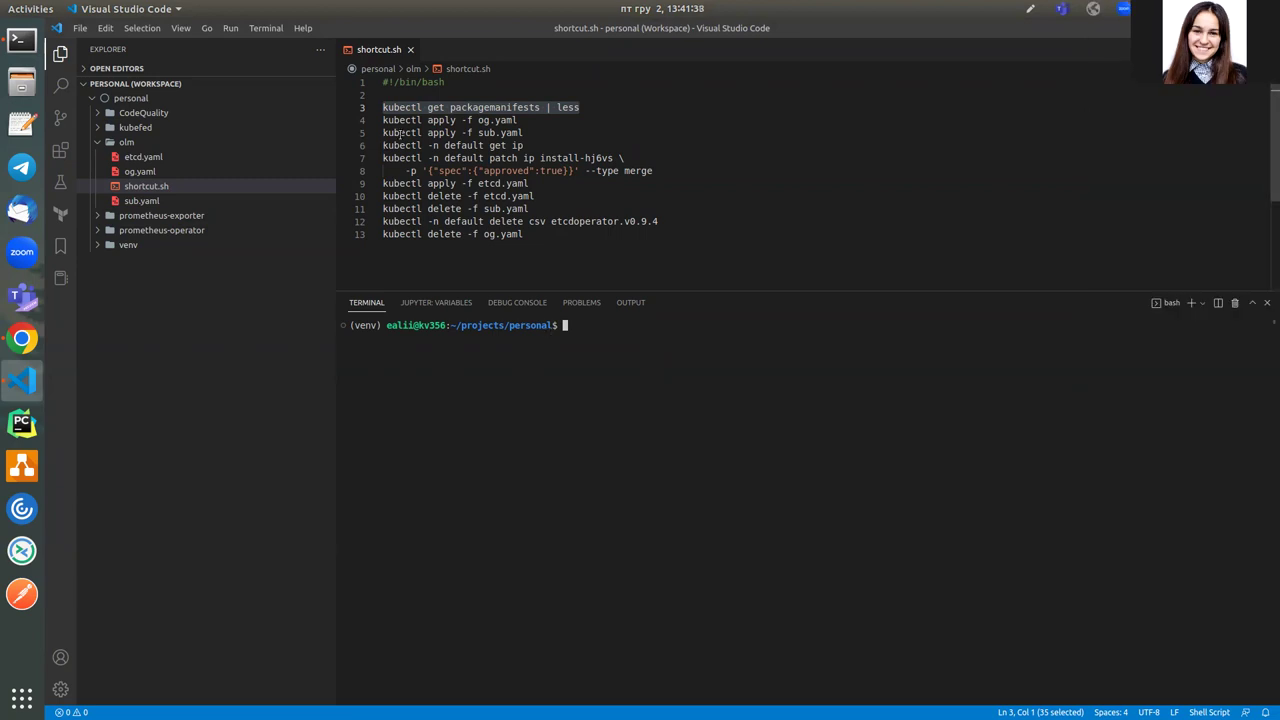
right_click(599, 363)
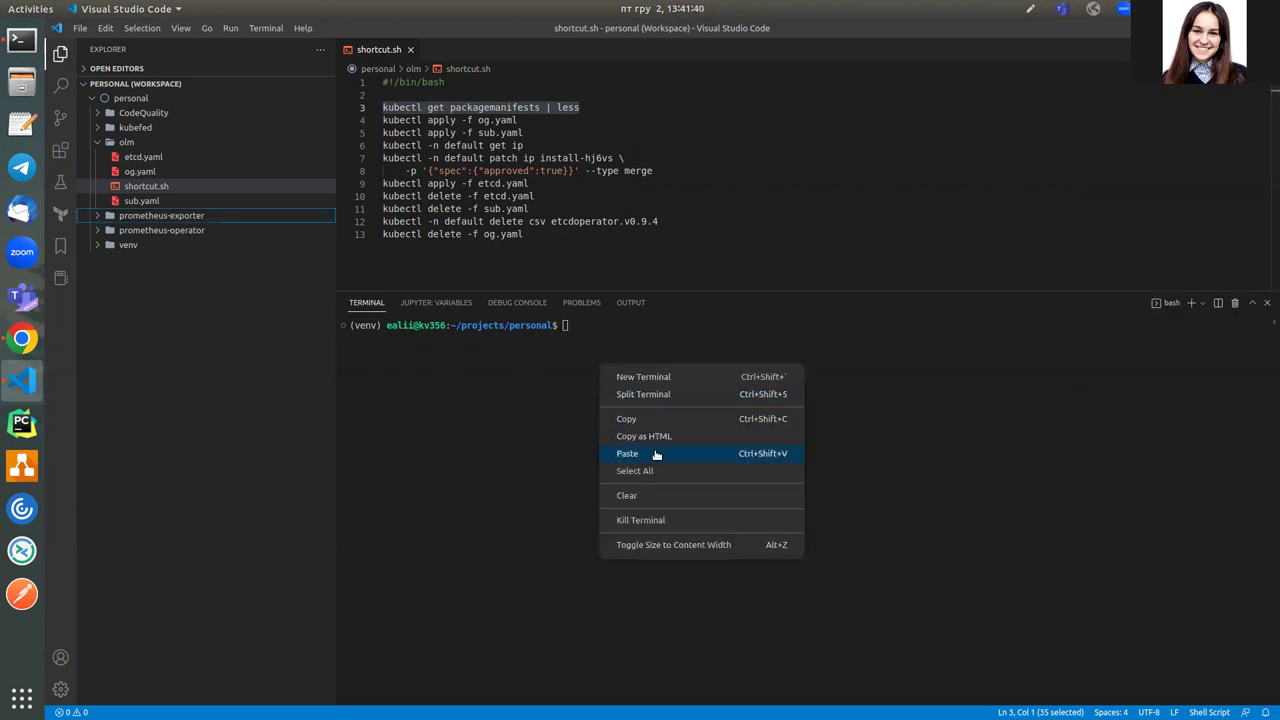
click(656, 454)
key(Return)
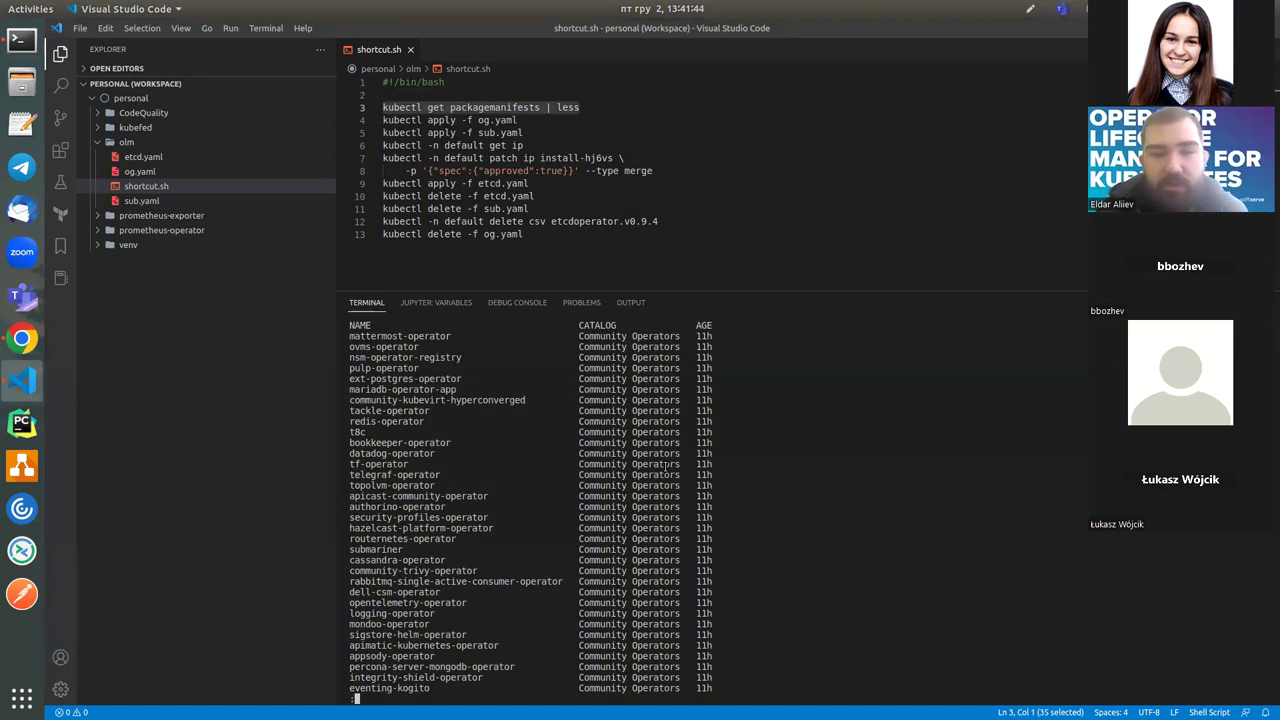
Step: Page through the available operator package manifests past the etcd entry, and exit the pager
scroll(665, 465, down, 10)
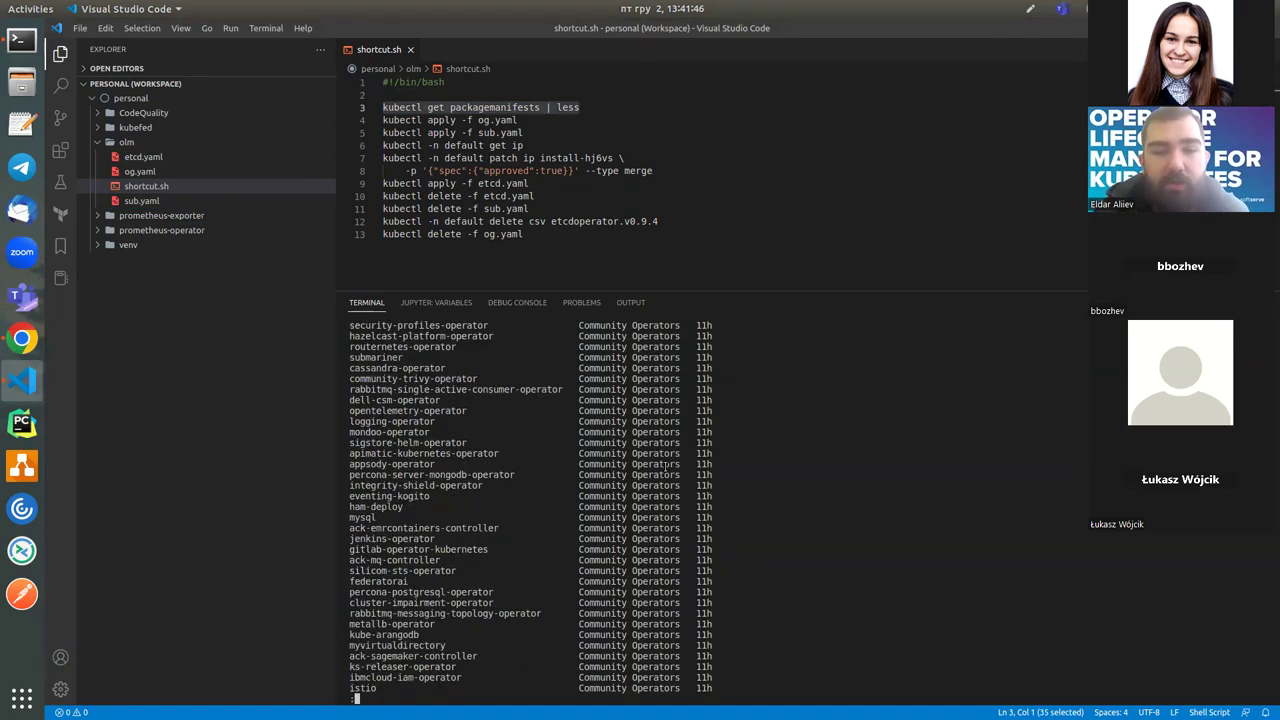
scroll(665, 465, down, 3)
scroll(665, 465, down, 12)
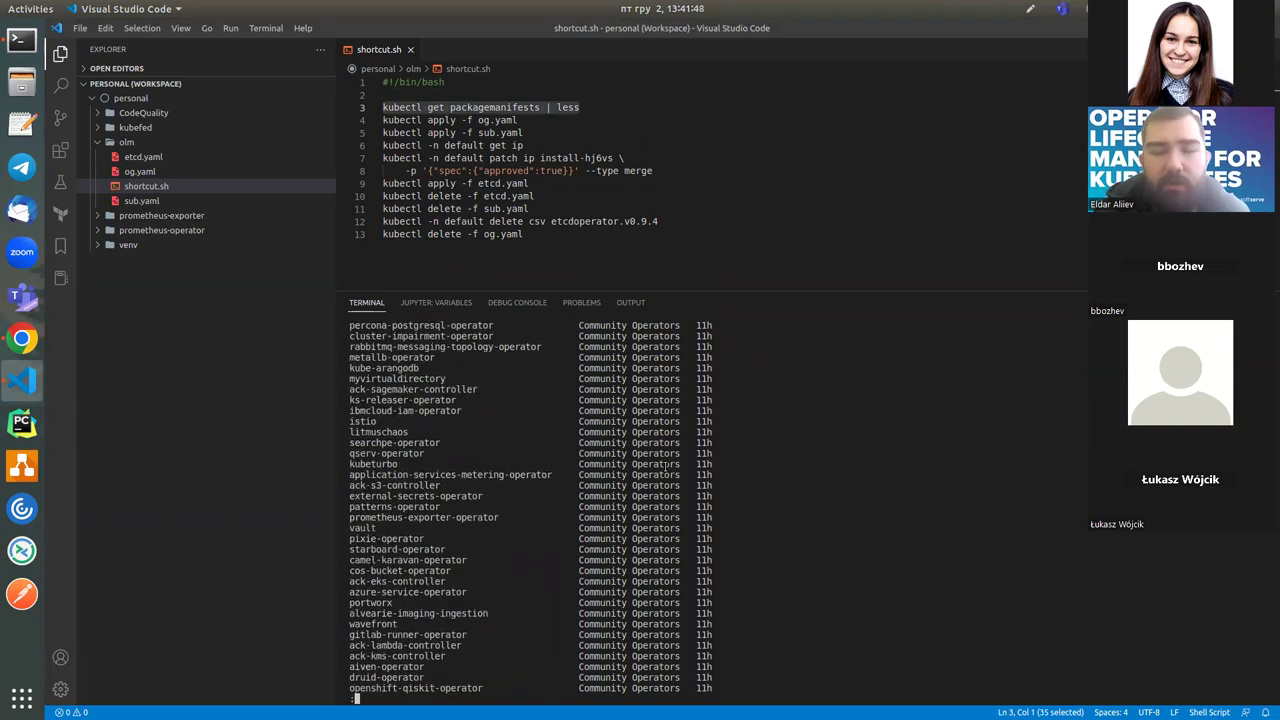
scroll(665, 465, down, 20)
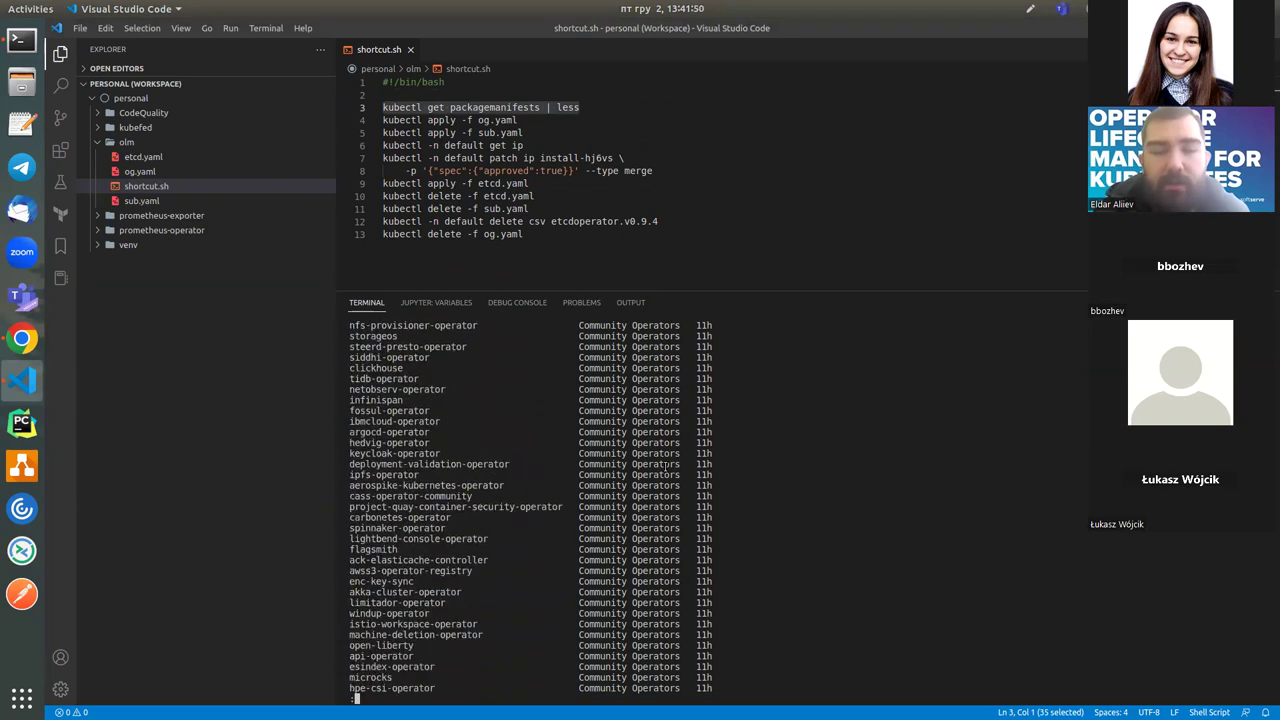
scroll(665, 465, down, 5)
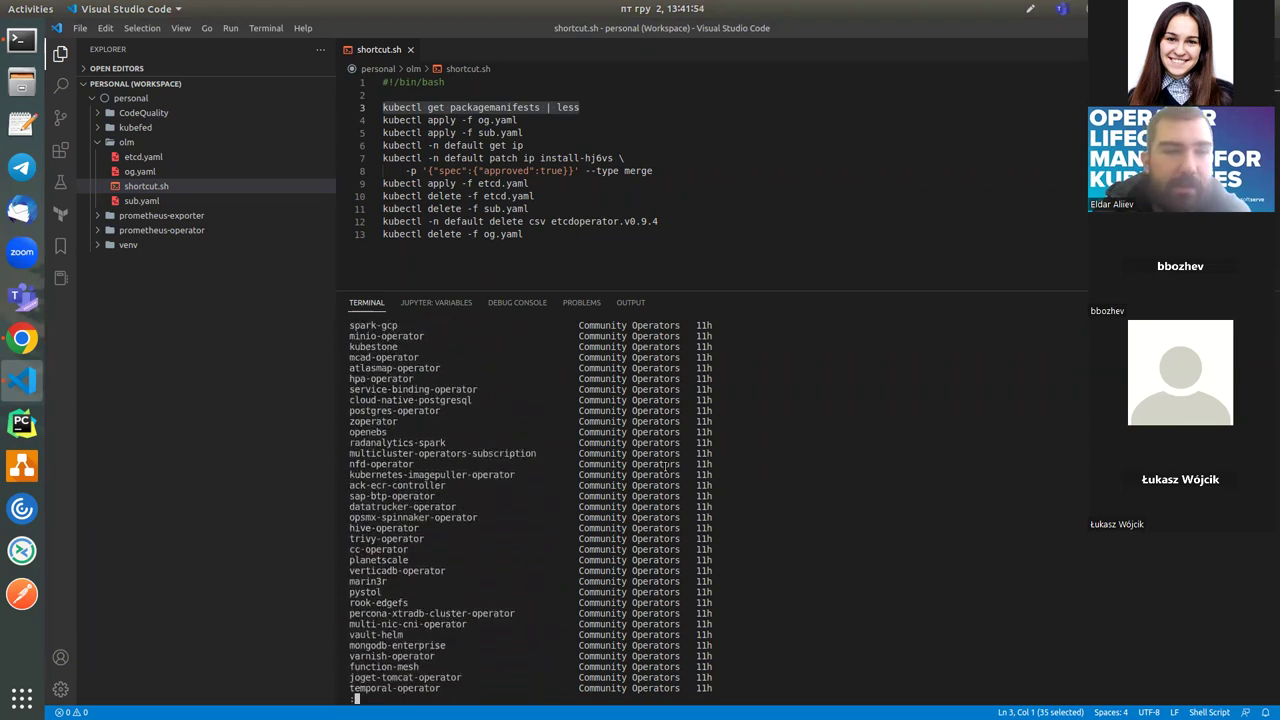
scroll(665, 465, down, 1)
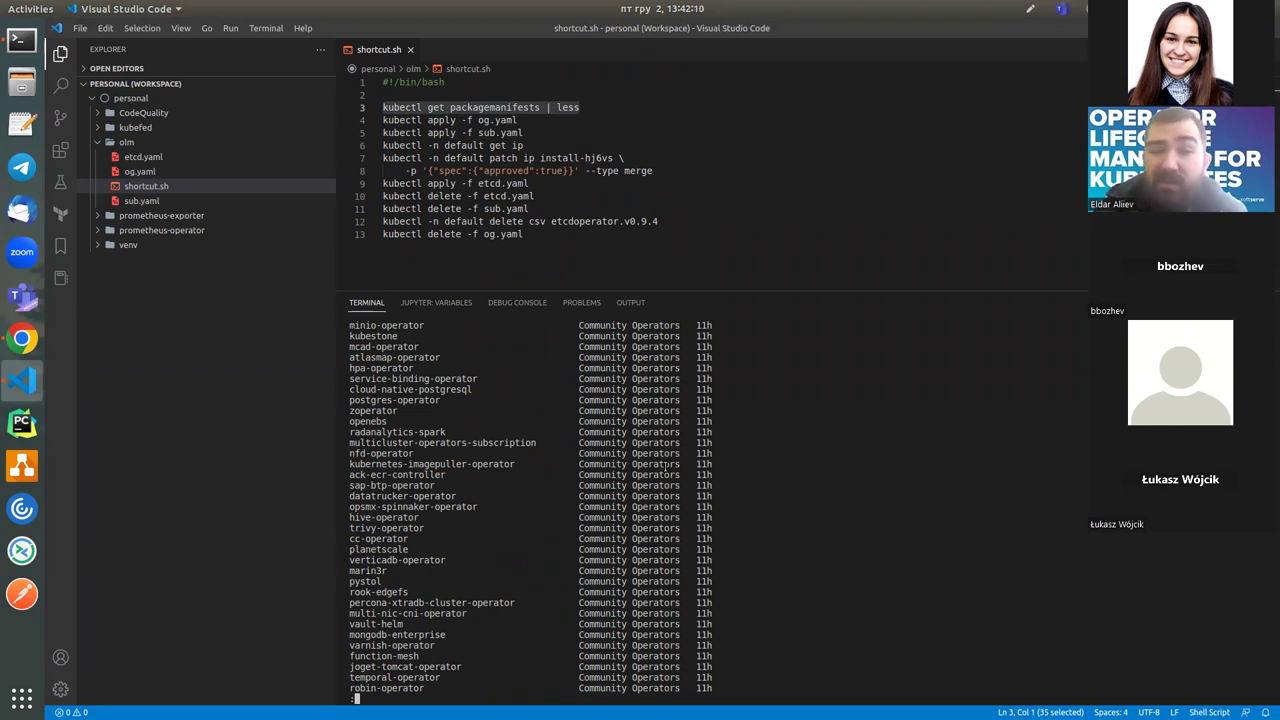
scroll(665, 467, down, 9)
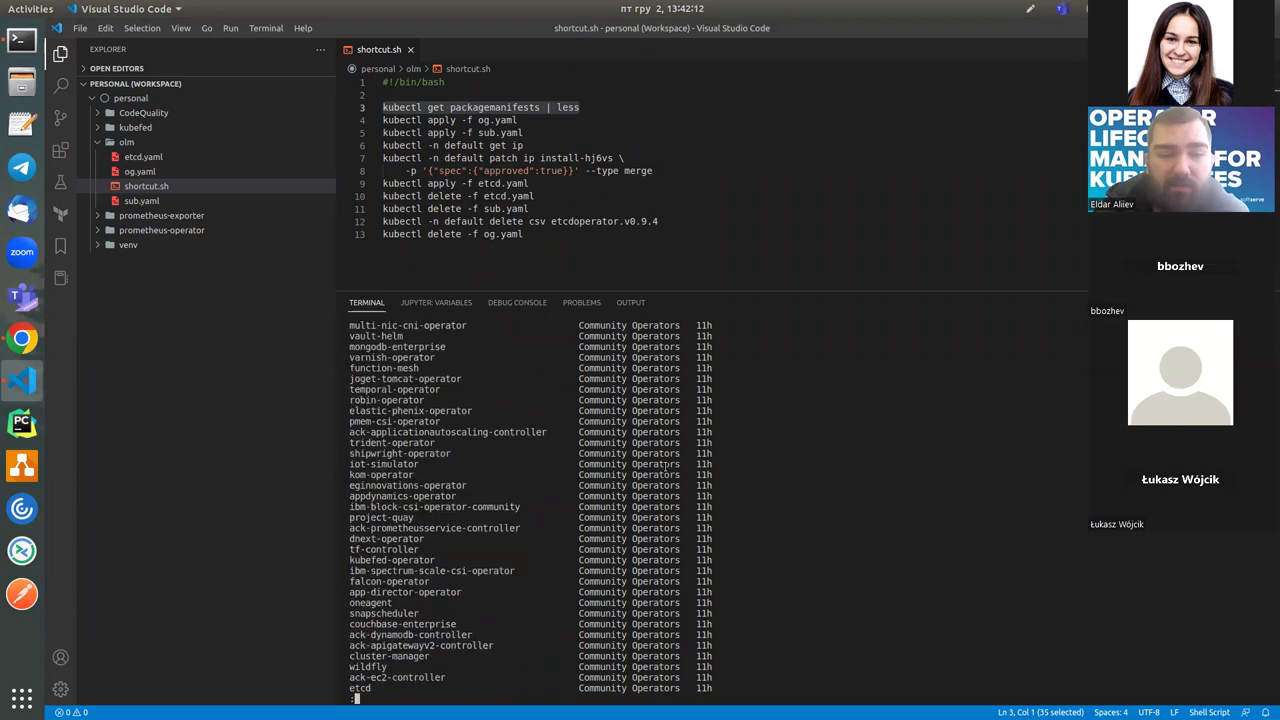
scroll(665, 467, down, 10)
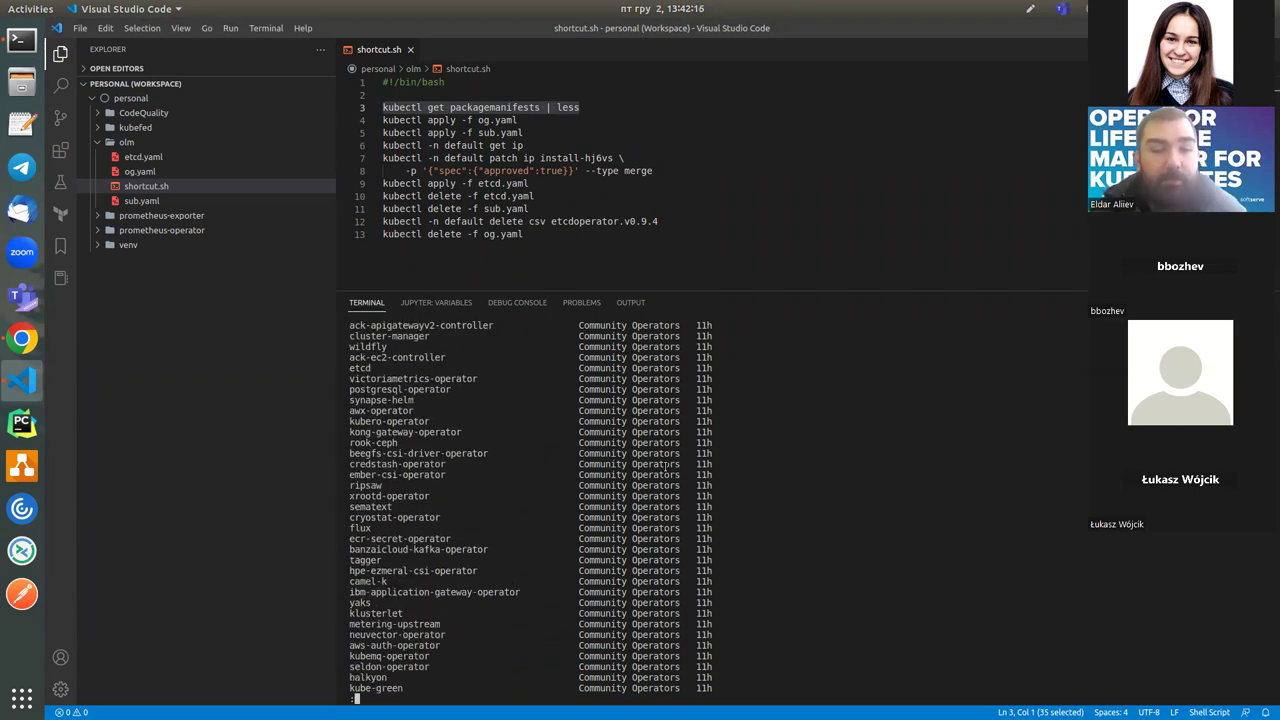
scroll(665, 467, down, 1)
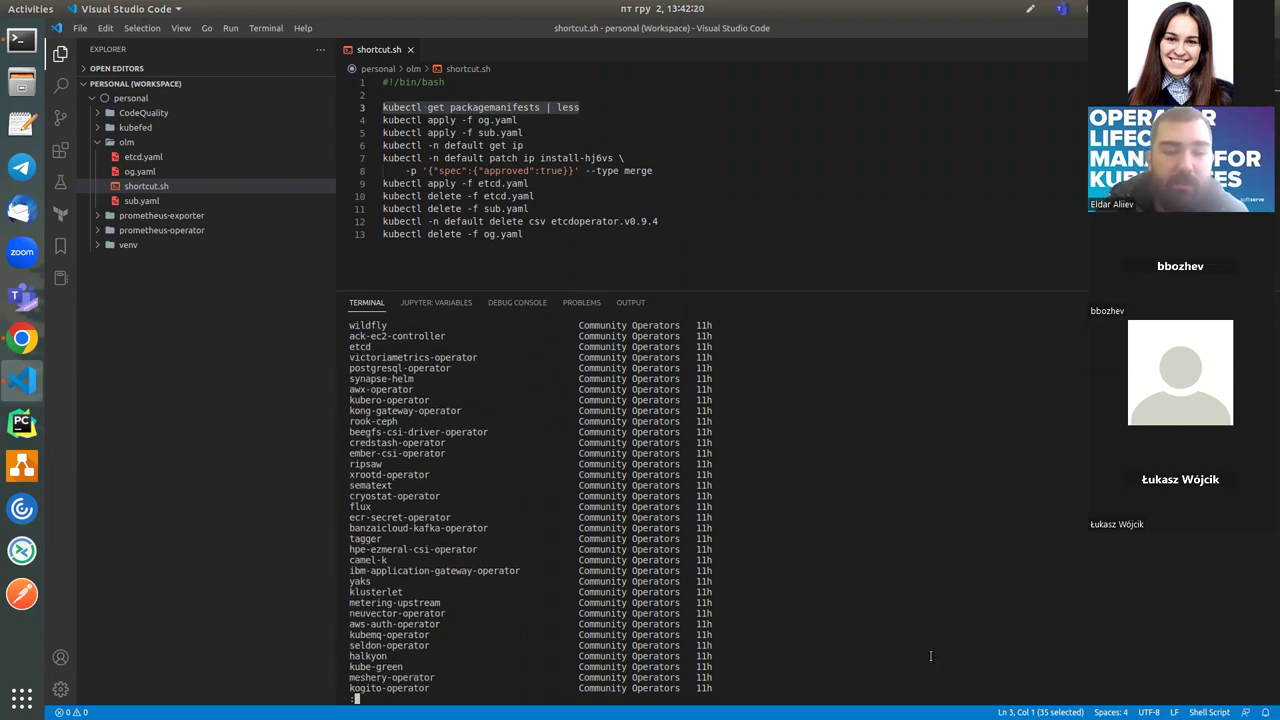
key(q)
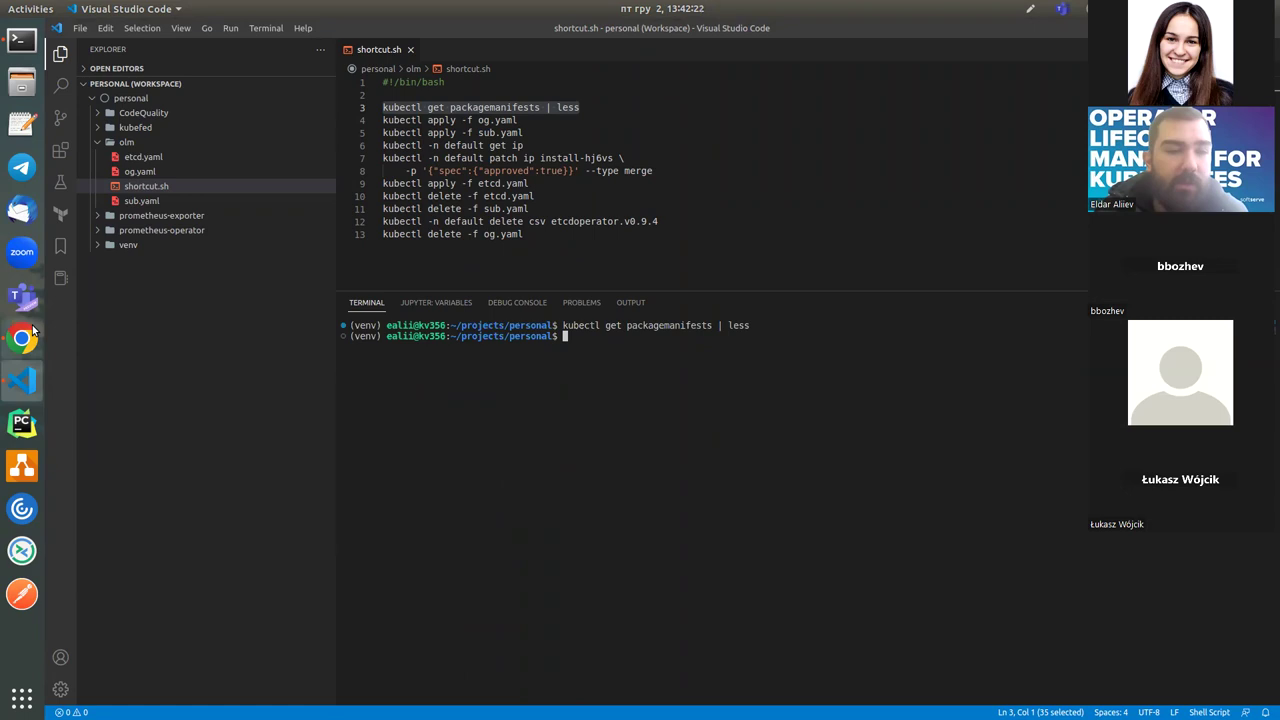
Step: Switch to Google Chrome and open operatorhub.io in a new tab
click(22, 338)
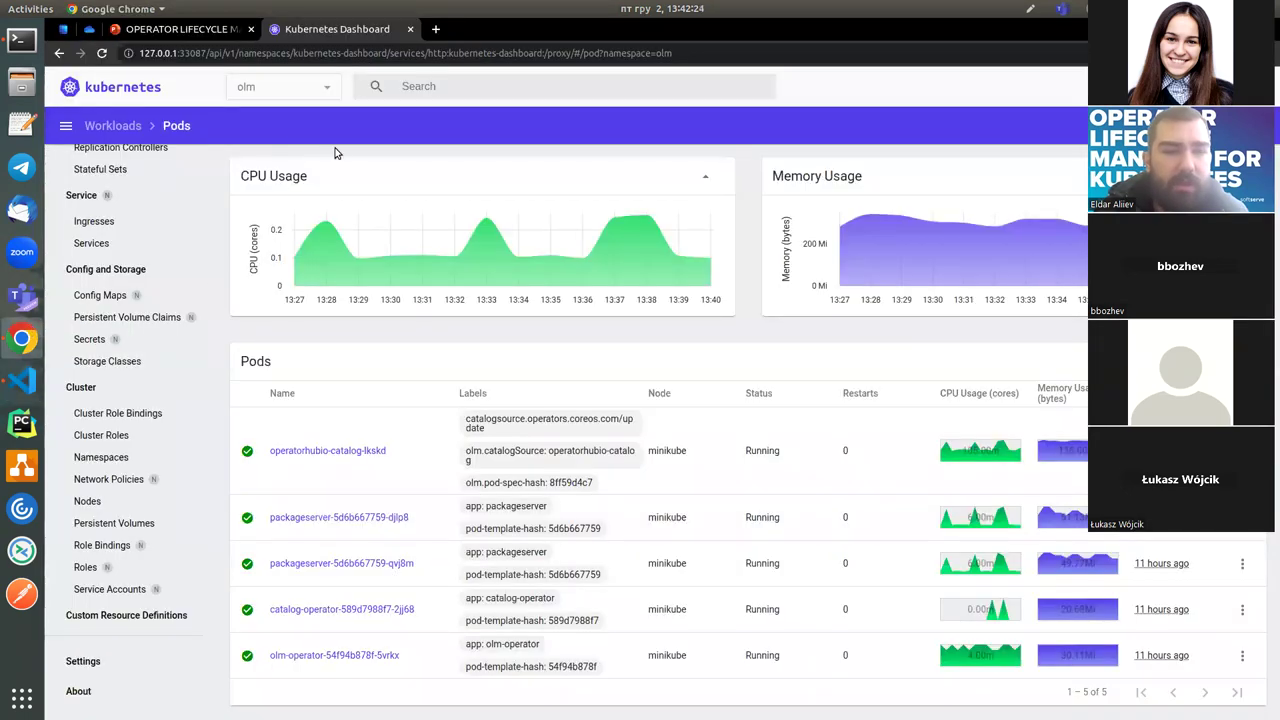
click(434, 30)
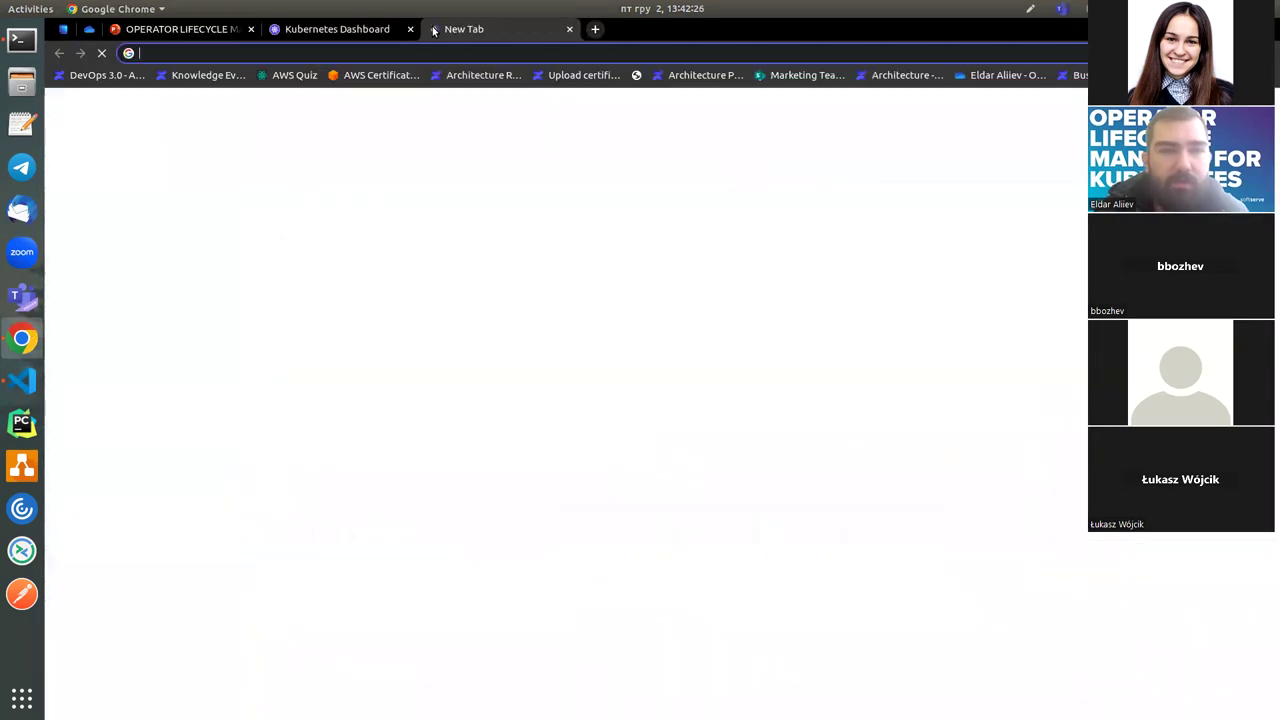
text(operatorhub.io)
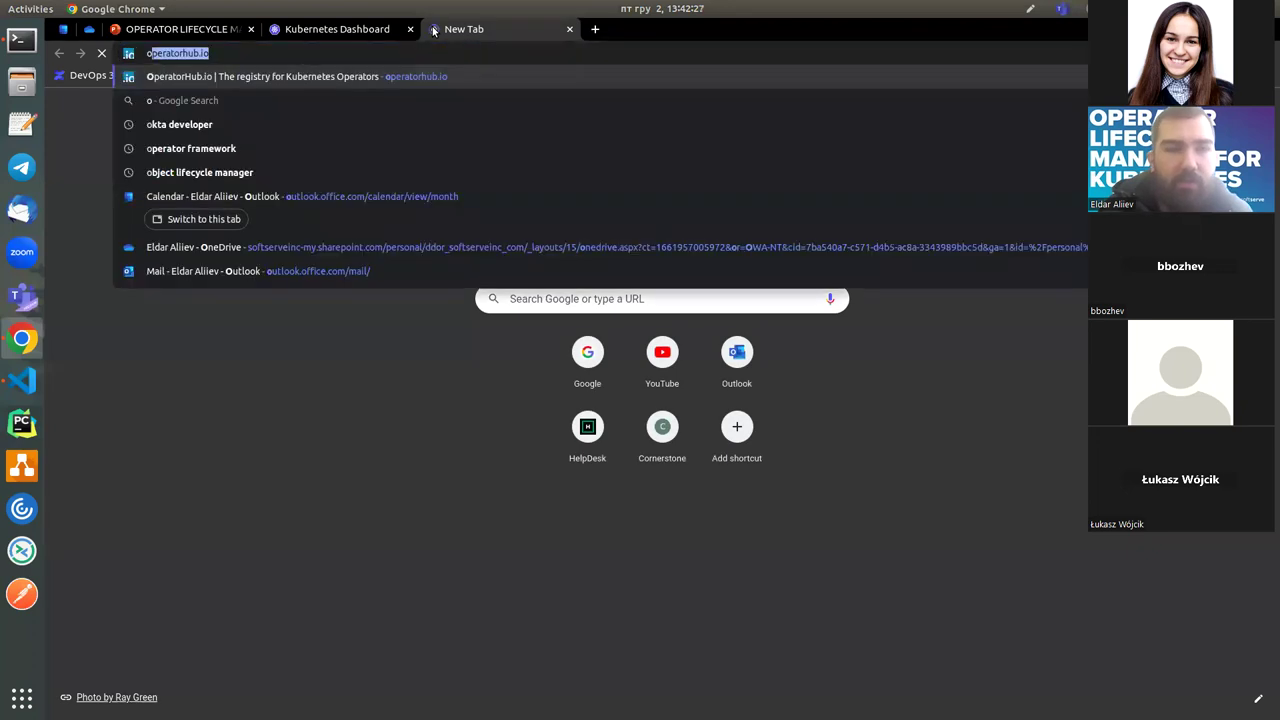
key(Return)
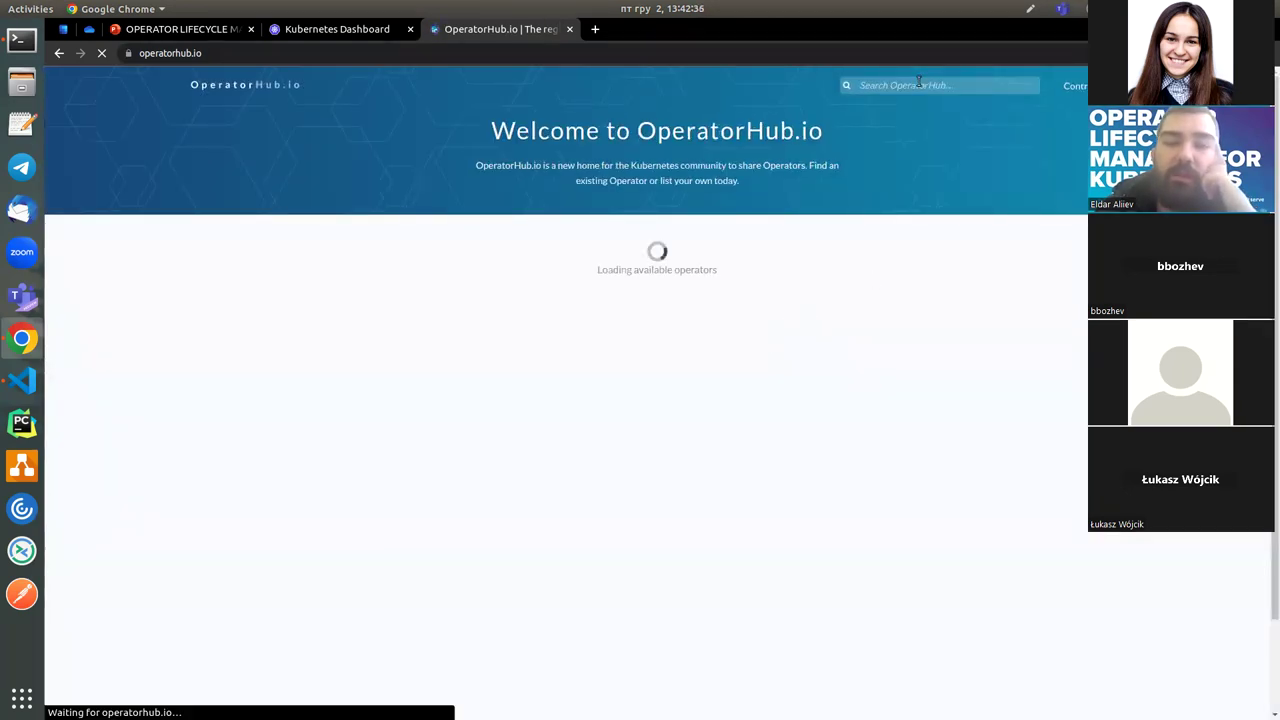
Step: Search OperatorHub for etcd and open the page of the etcd operator provided by CNCF
click(919, 84)
text(et)
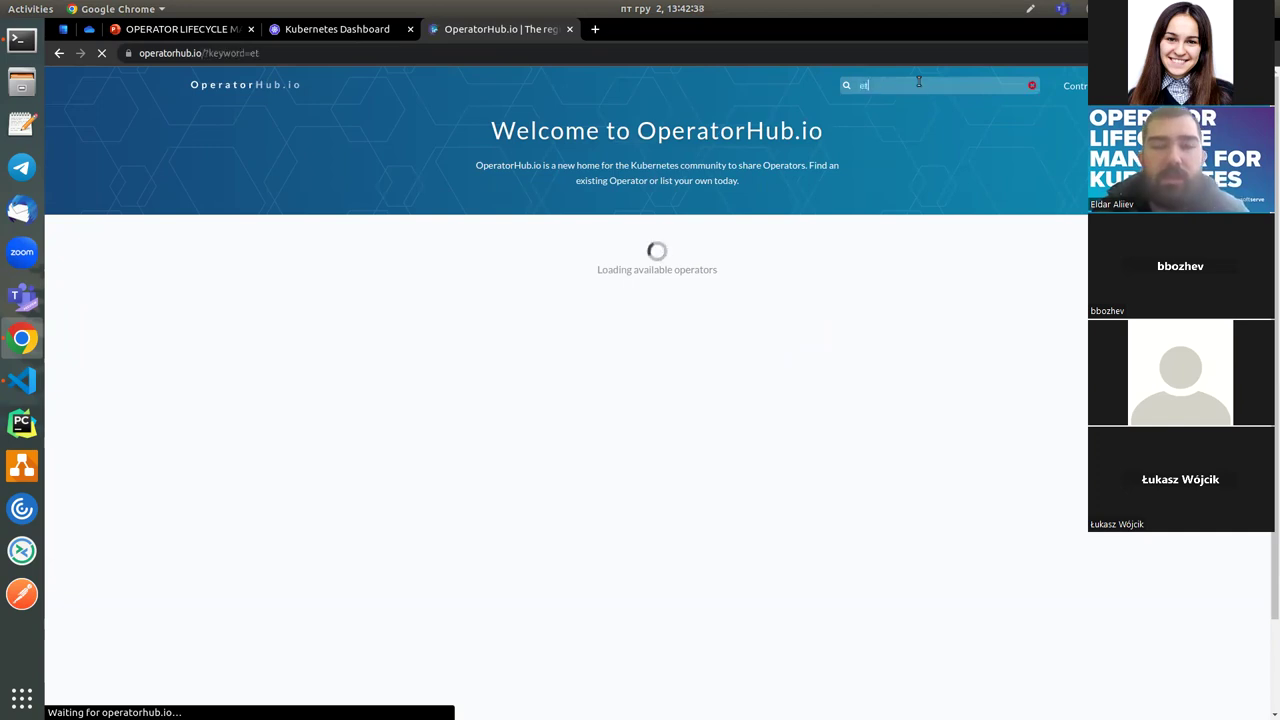
text(cd)
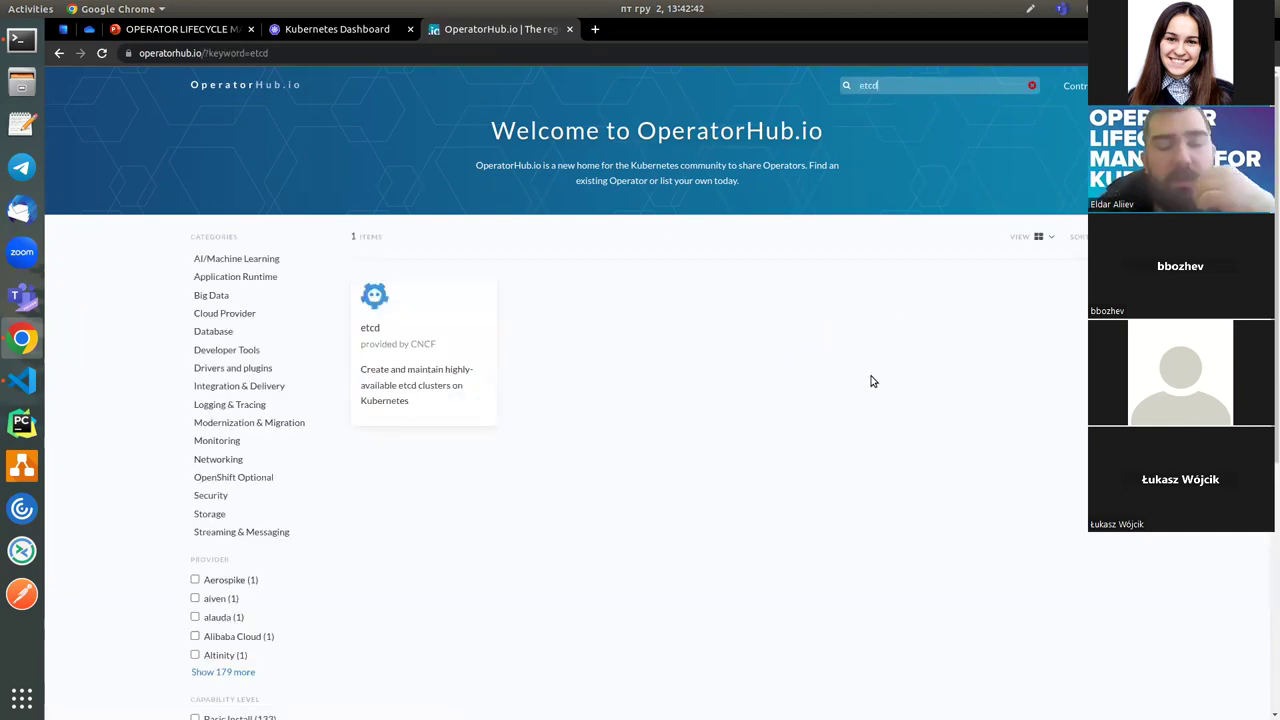
click(420, 349)
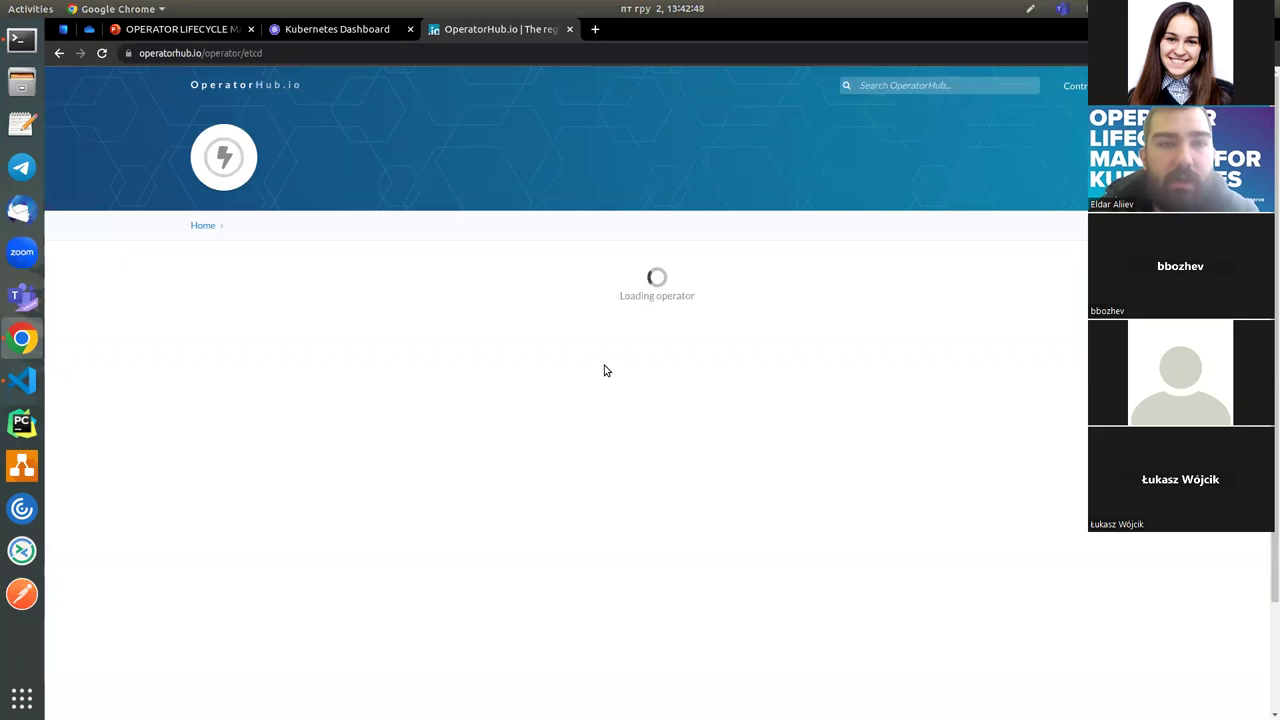
Step: Look through the etcd operator page, covering its description, channel, version, capability level and custom resource definitions
scroll(797, 358, down, 2)
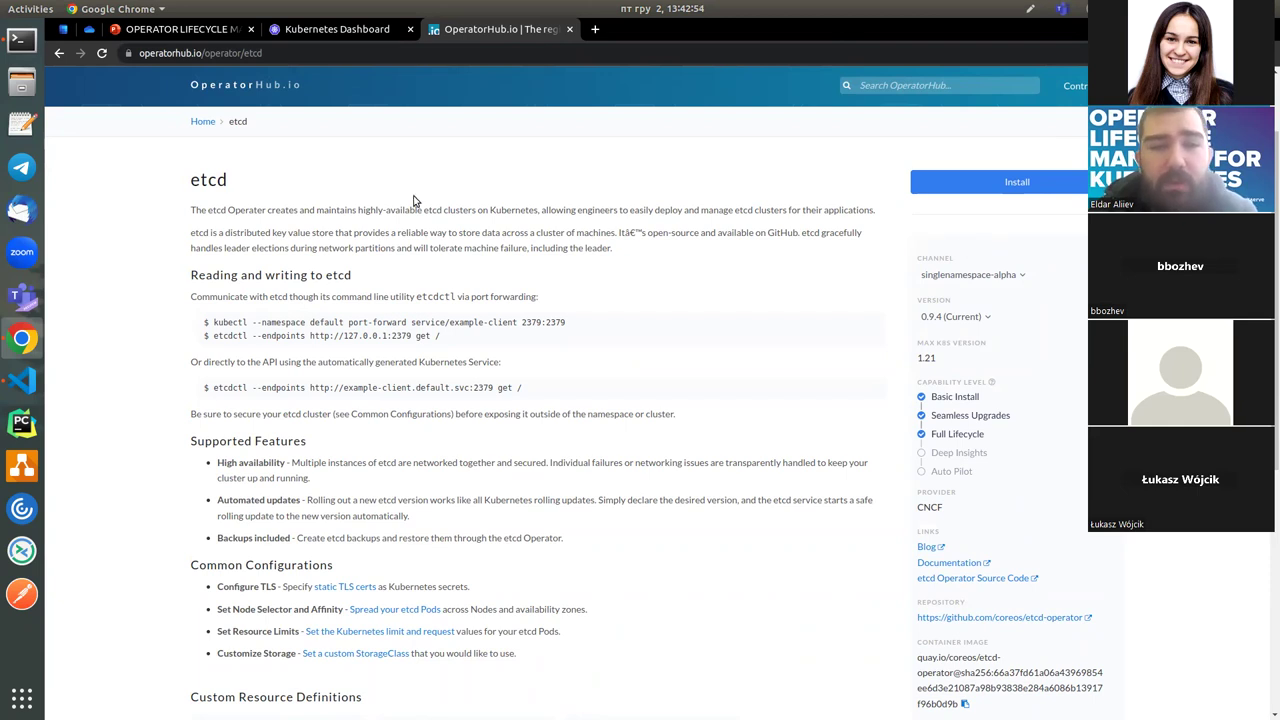
scroll(318, 262, up, 2)
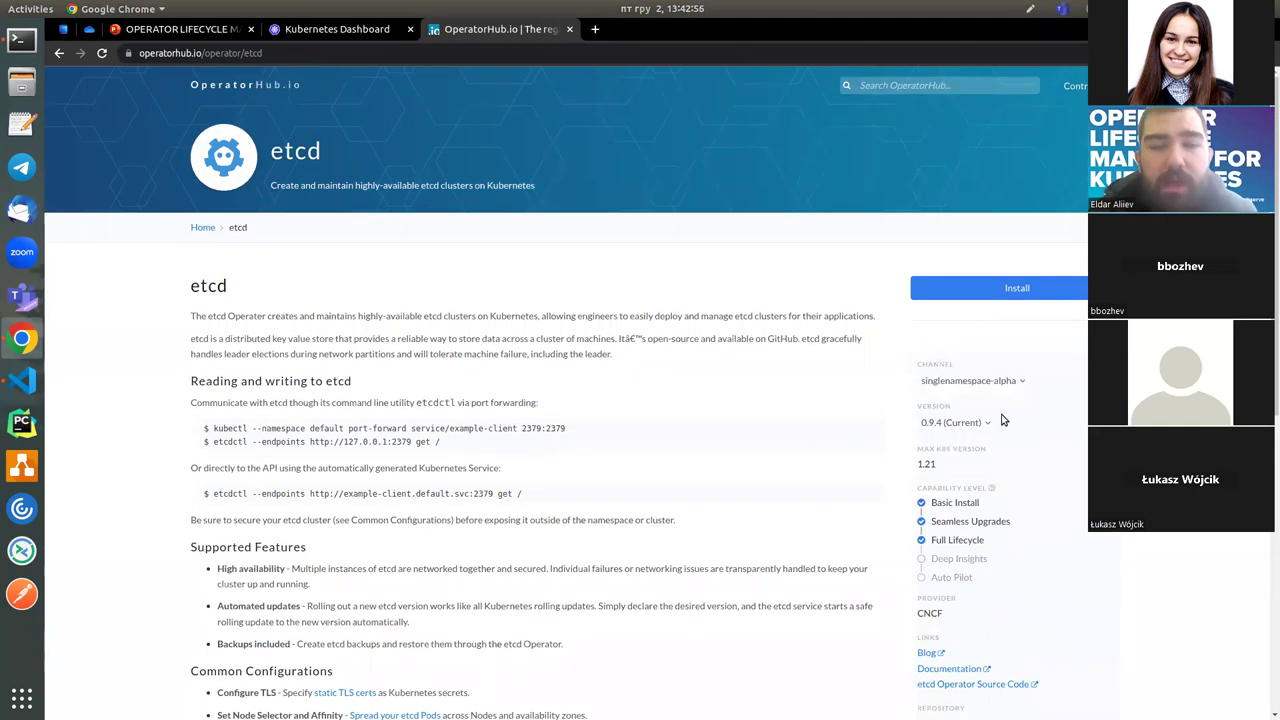
scroll(1004, 420, down, 3)
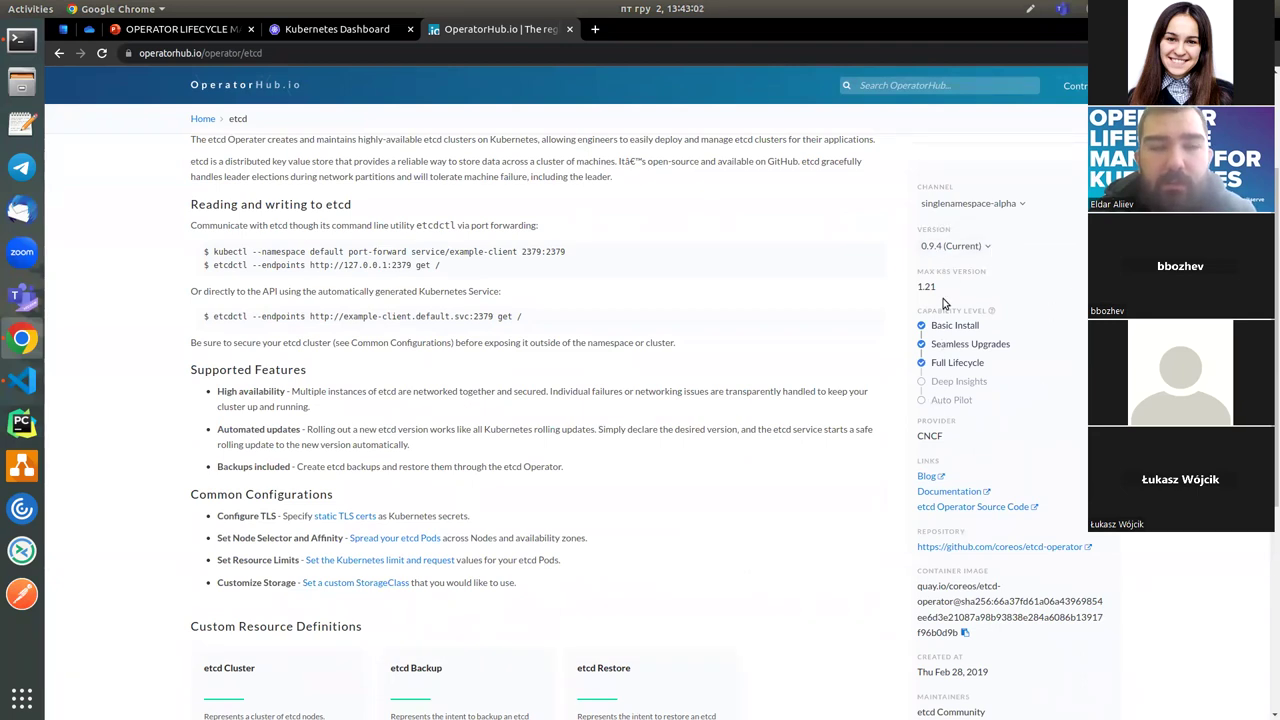
scroll(945, 300, down, 2)
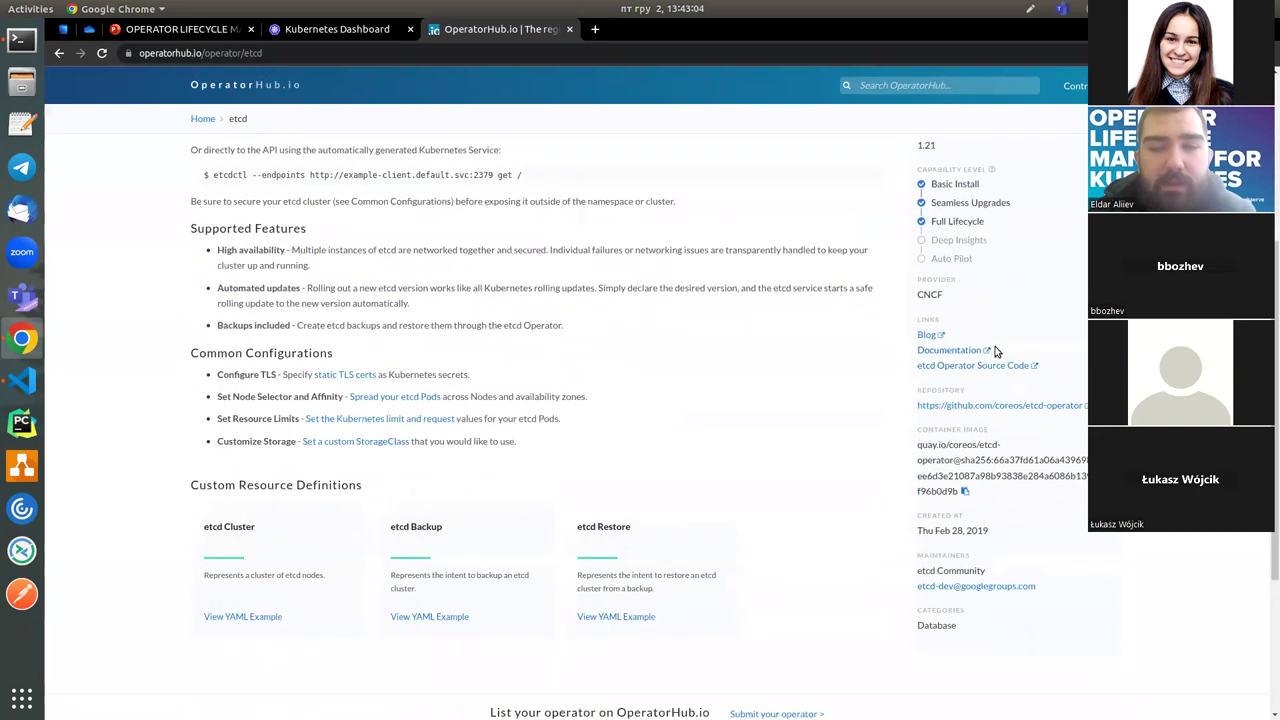
scroll(952, 306, down, 3)
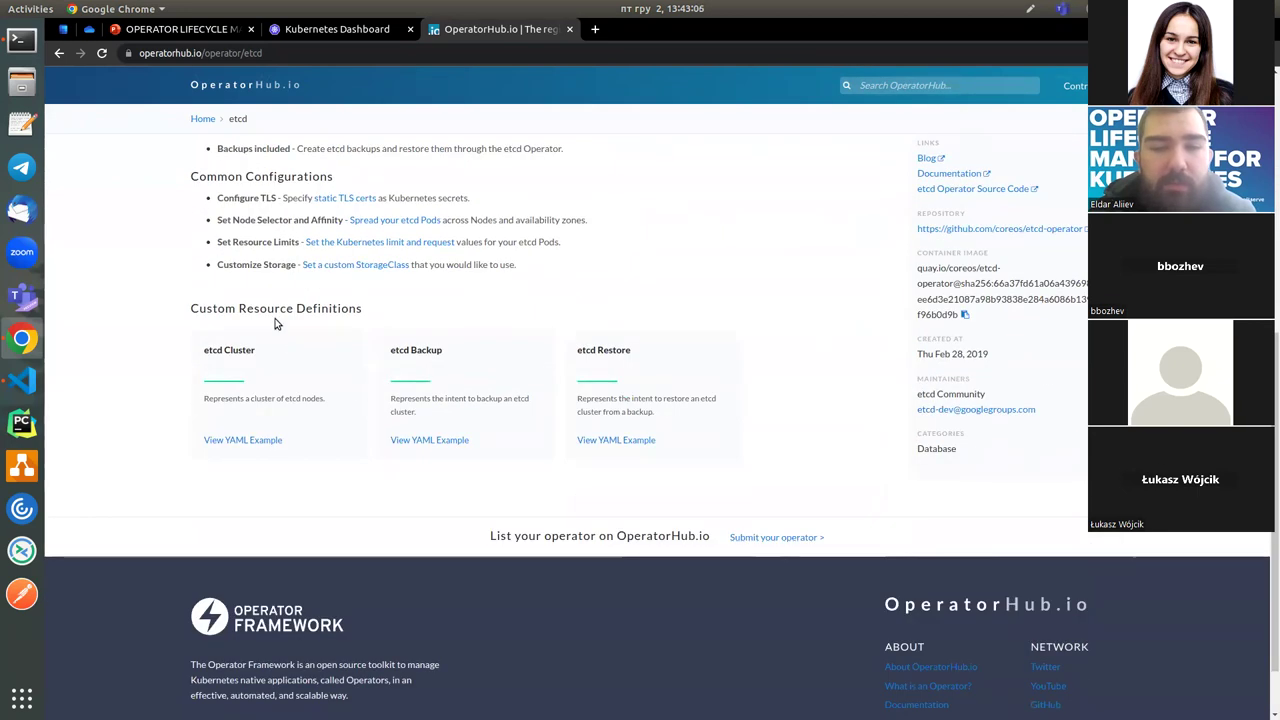
scroll(75, 184, up, 3)
scroll(228, 425, down, 3)
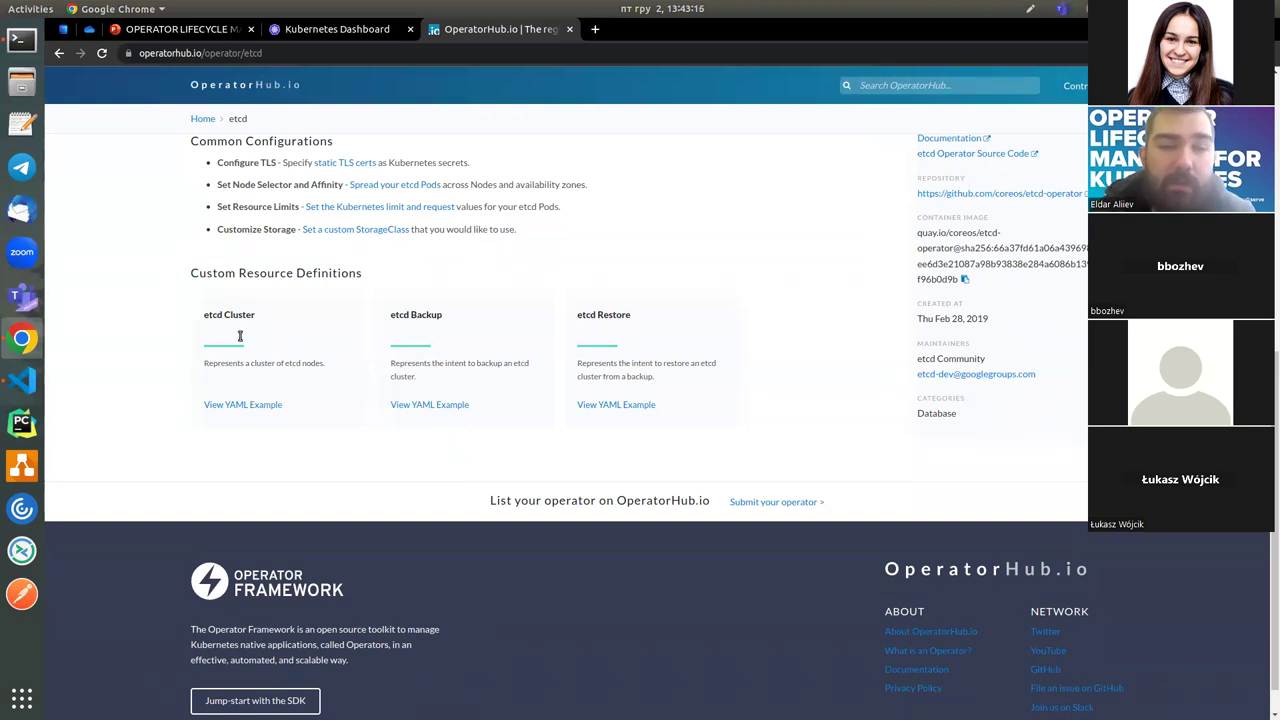
Step: View the YAML example for the etcd Cluster resource, check its size and version fields, and close it
click(243, 405)
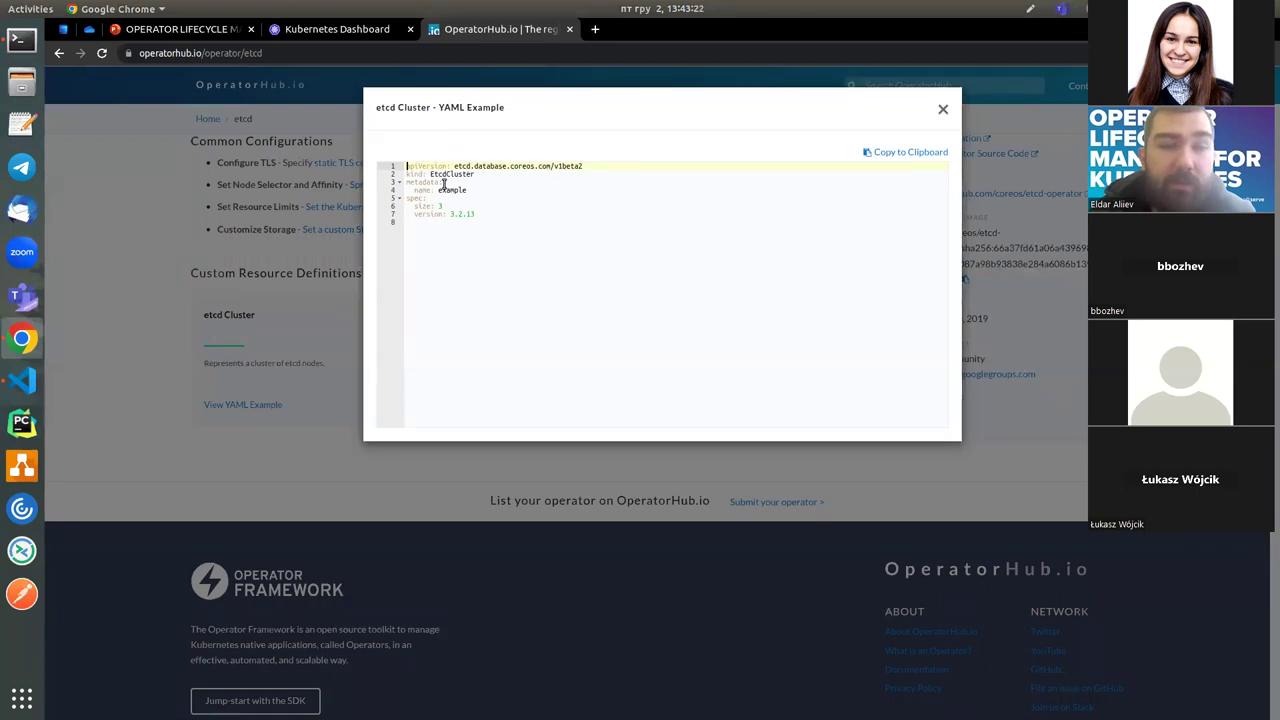
drag(451, 214, 476, 214)
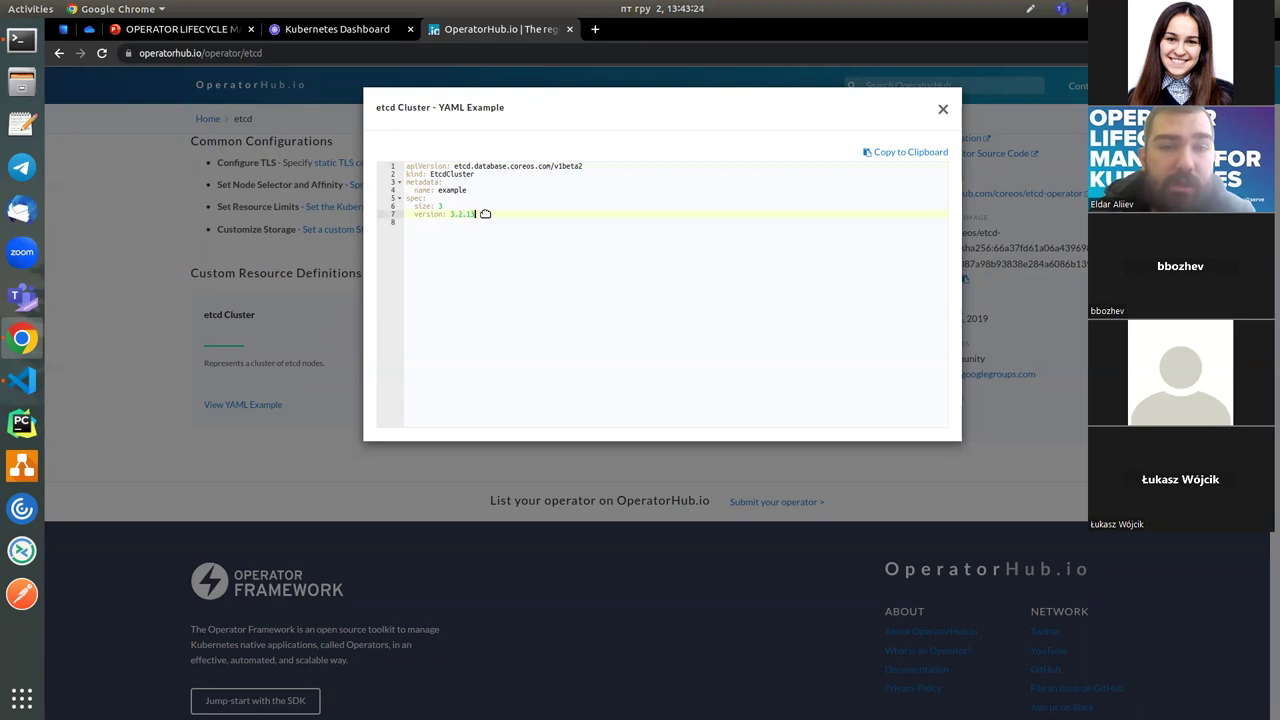
click(441, 207)
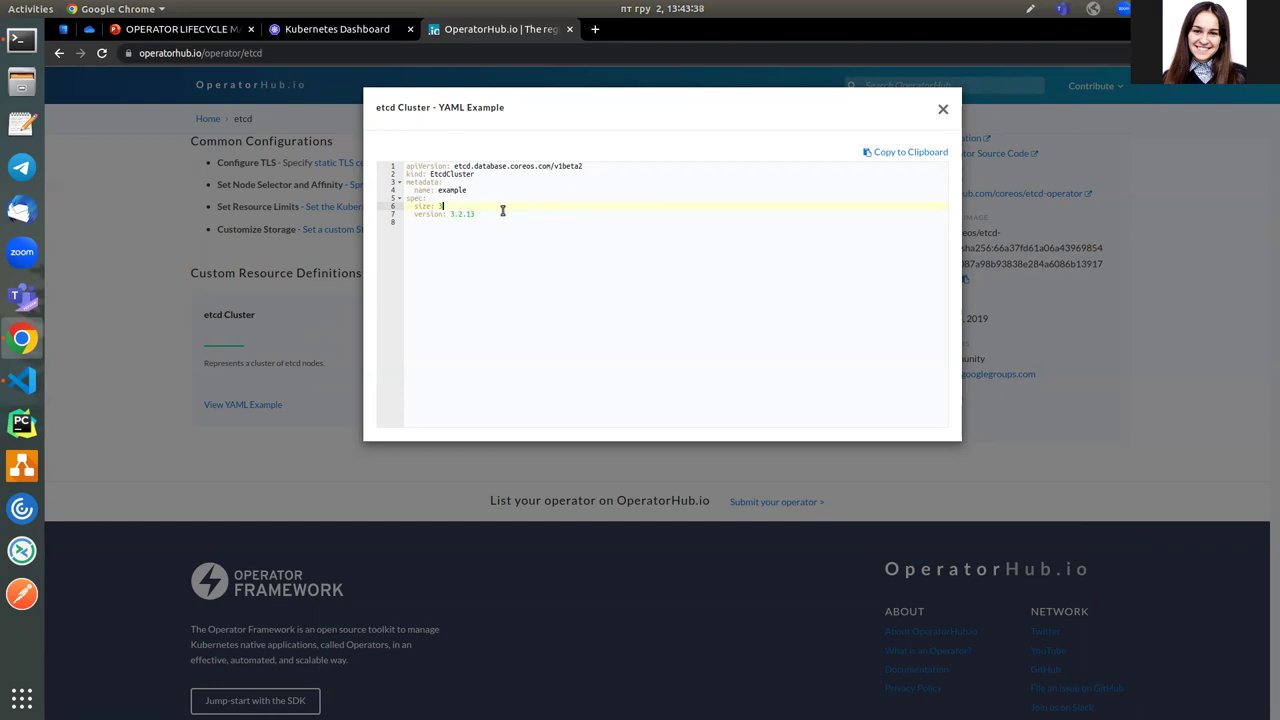
click(943, 110)
Step: Open the etcd operator's installation instructions, examine the etcd.yaml file in the kubectl create command, and close them
scroll(560, 300, up, 4)
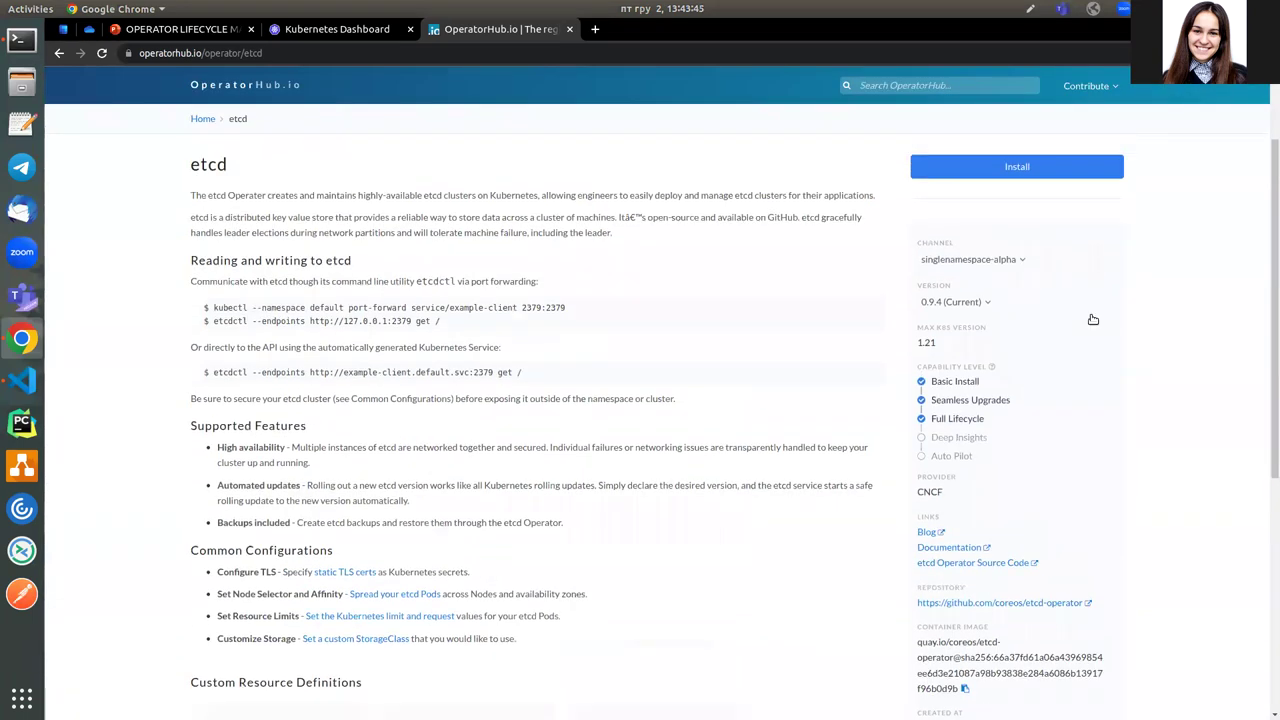
scroll(1093, 319, up, 2)
click(1016, 288)
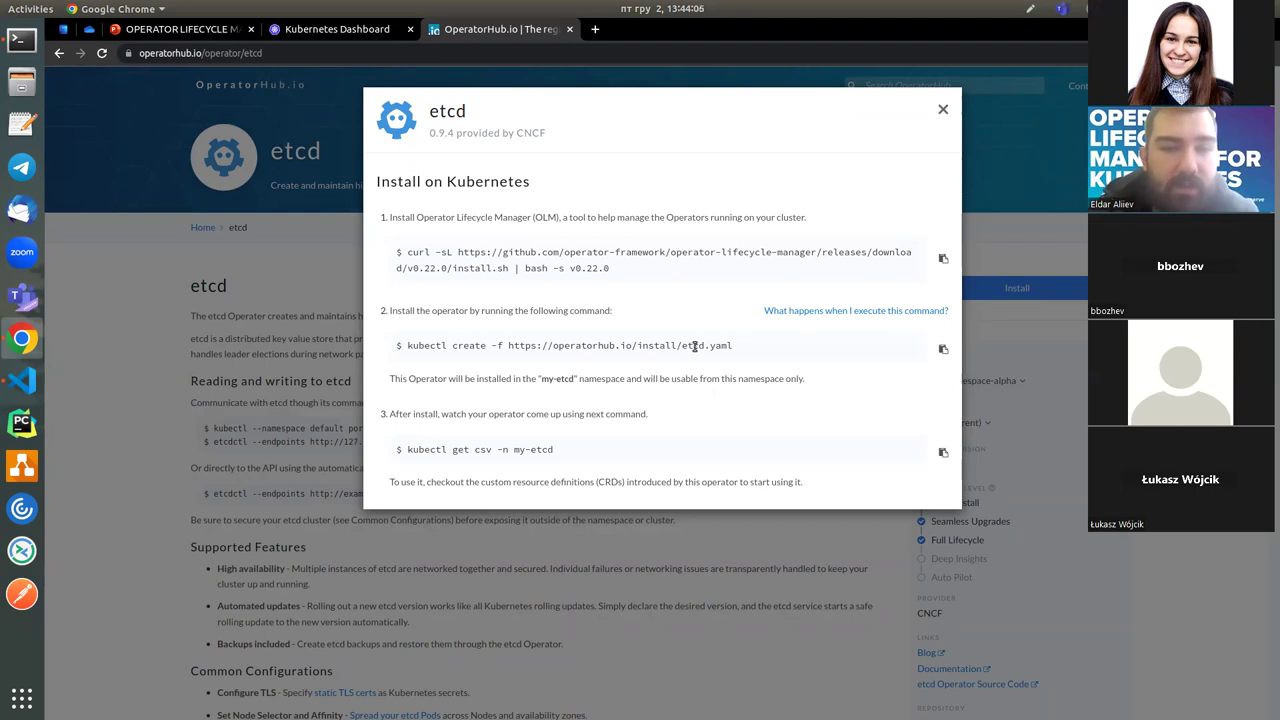
drag(733, 347, 684, 347)
click(765, 362)
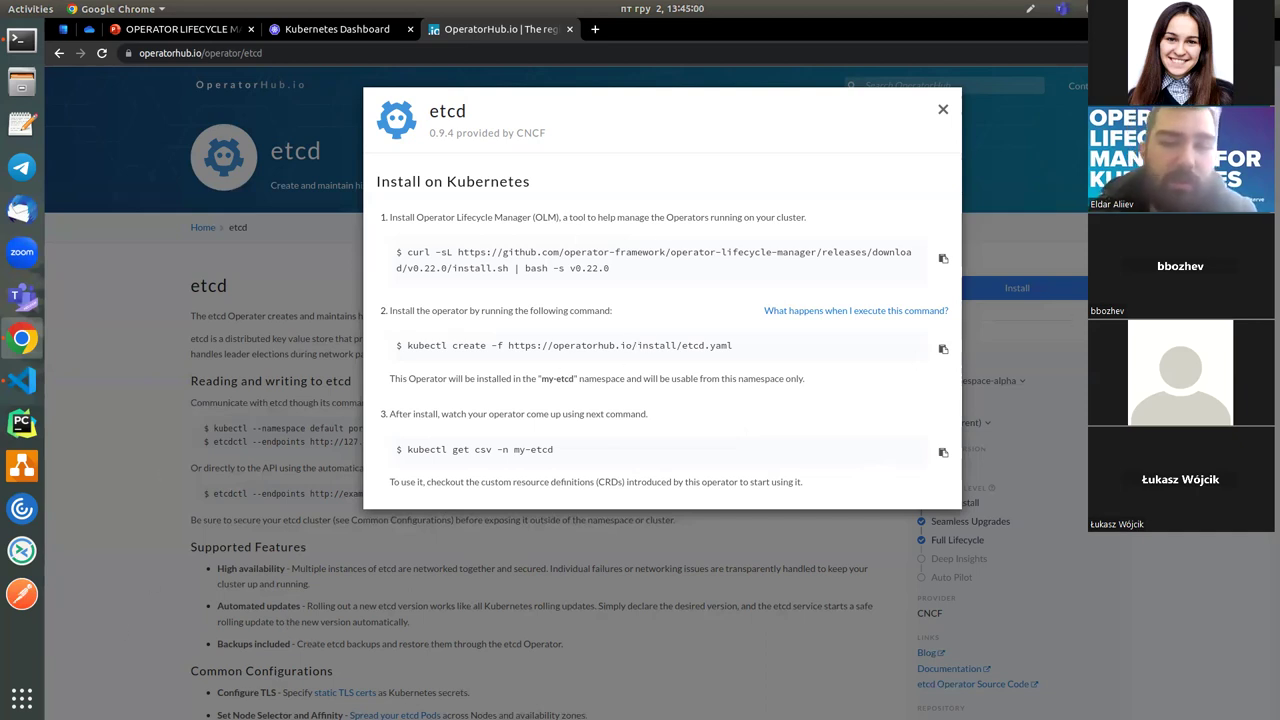
click(943, 111)
Step: Switch to Visual Studio Code and open og.yaml from the olm folder to review the OperatorGroup manifest
click(22, 380)
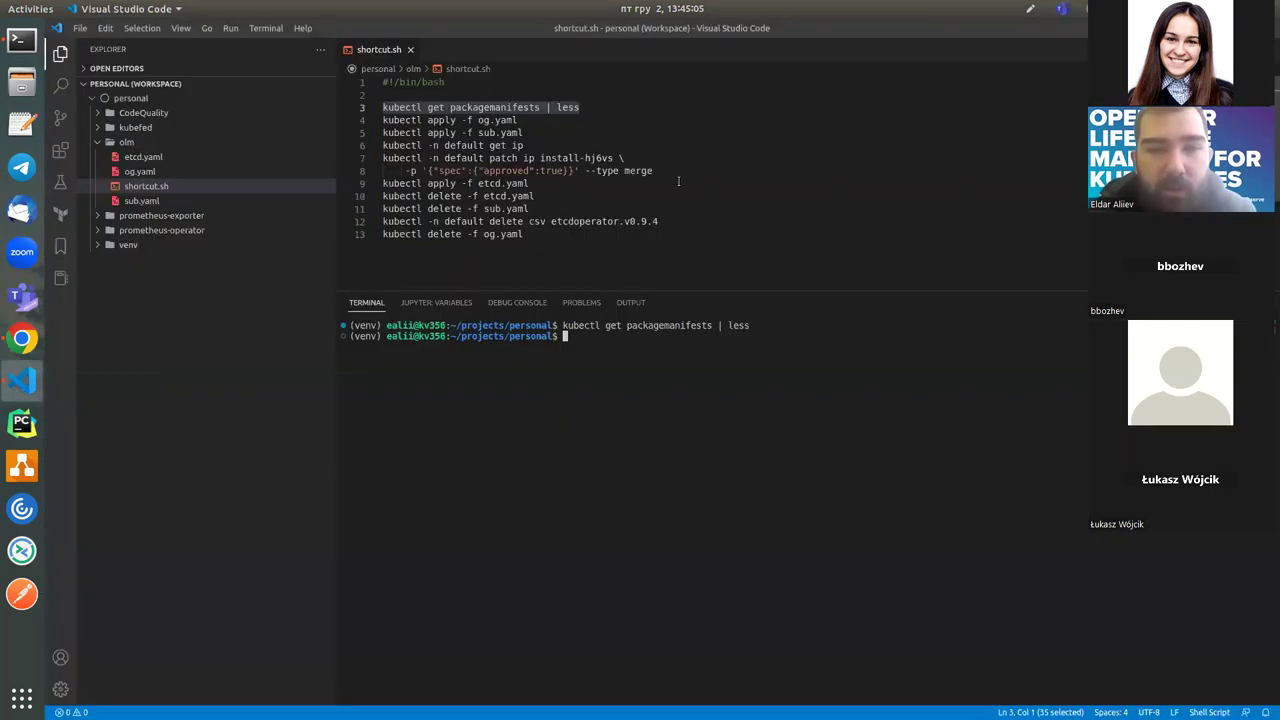
click(524, 118)
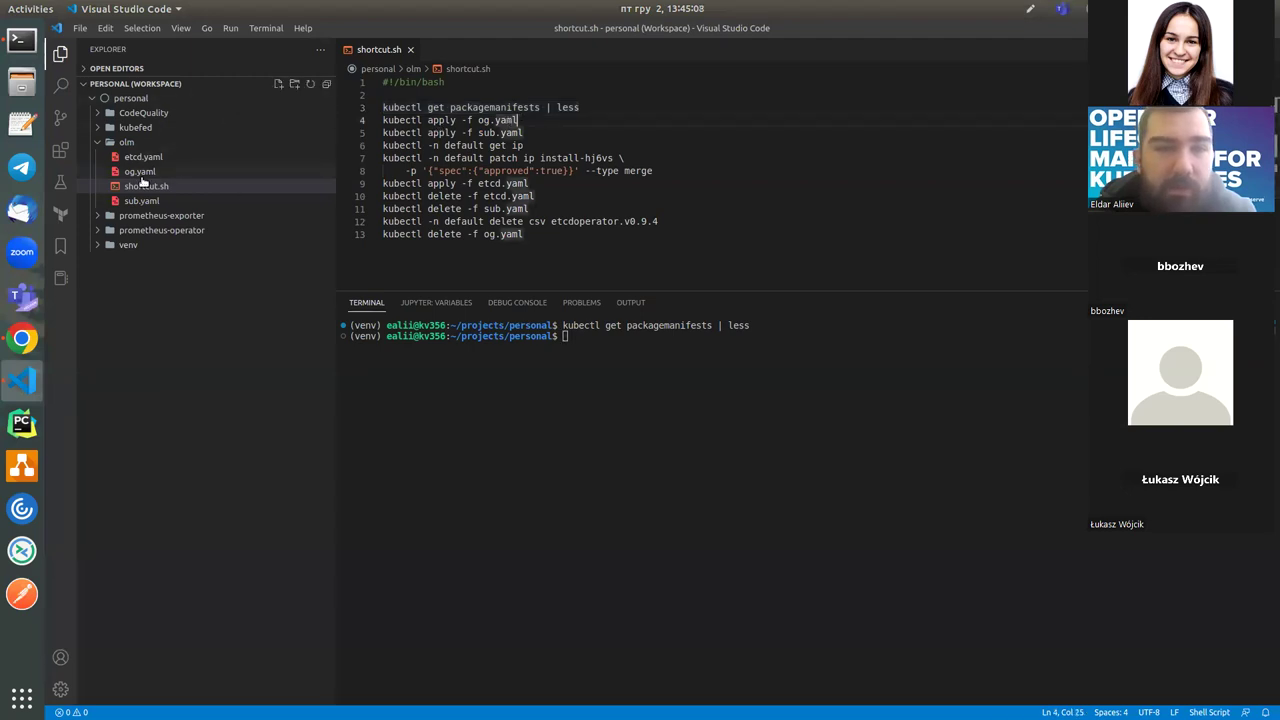
click(140, 173)
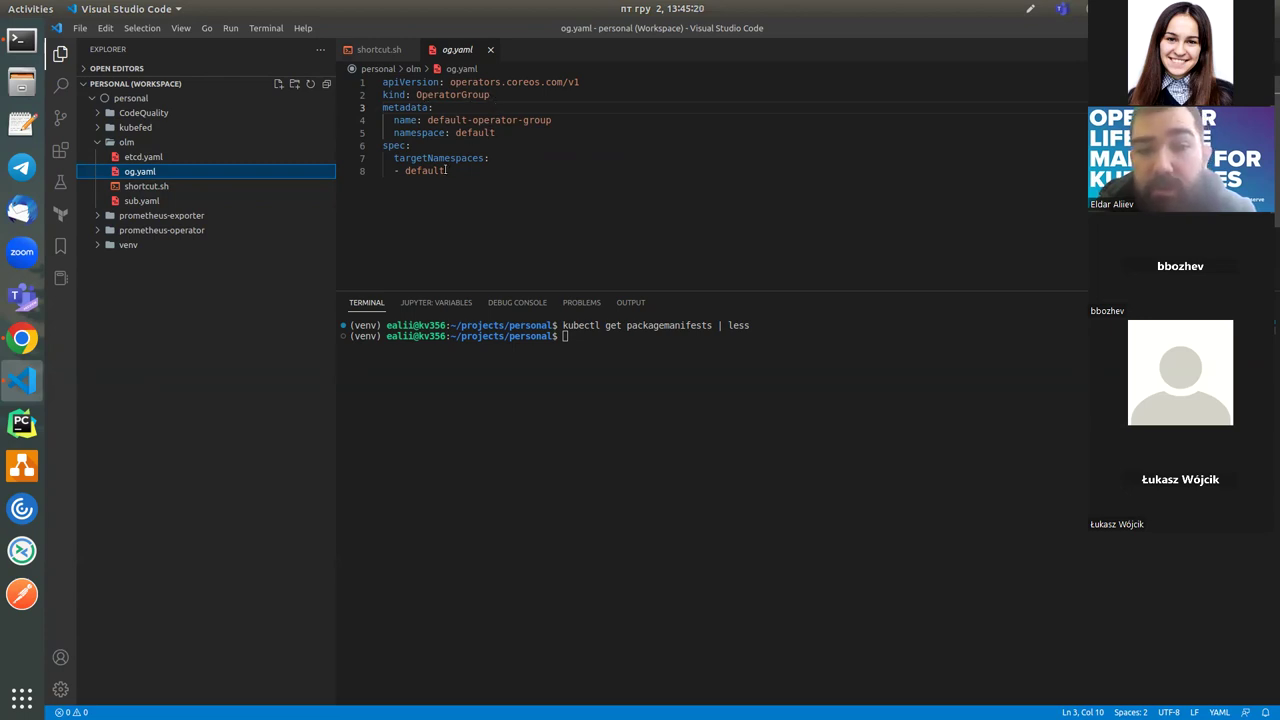
click(380, 50)
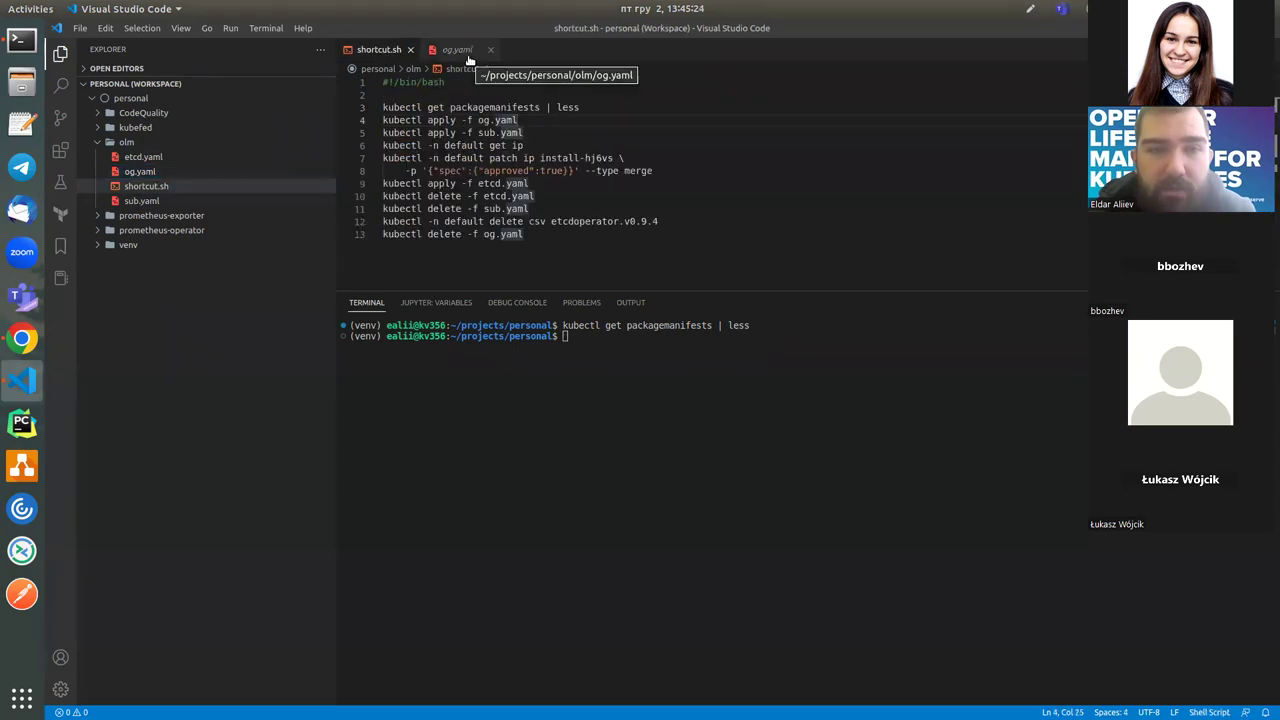
click(469, 58)
click(634, 434)
text(kube)
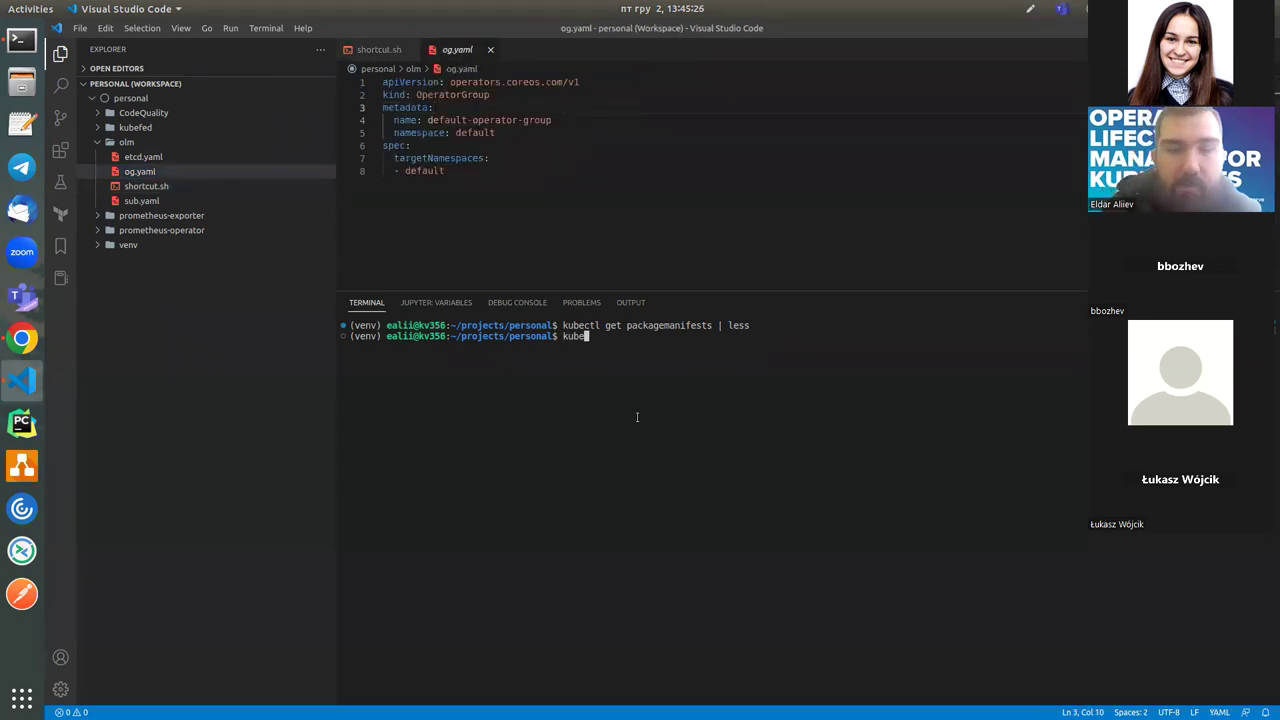
text(ctl apply )
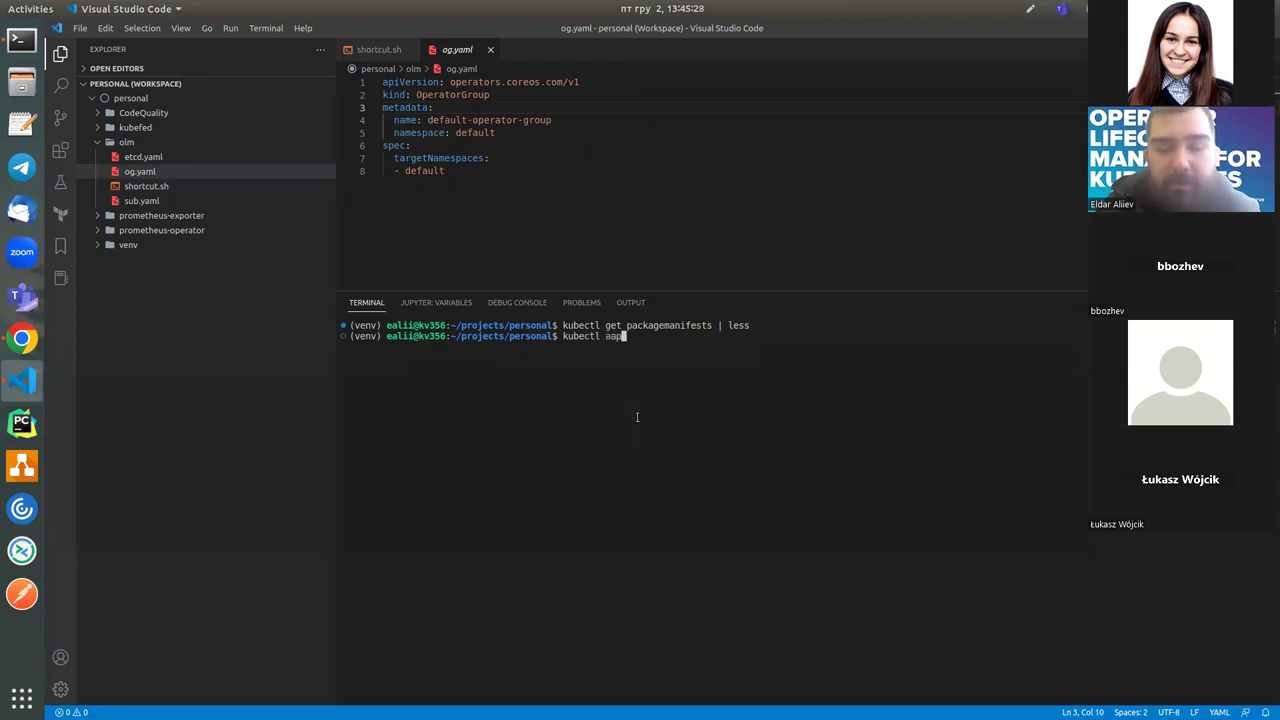
text(-f og)
key(BackSpace)
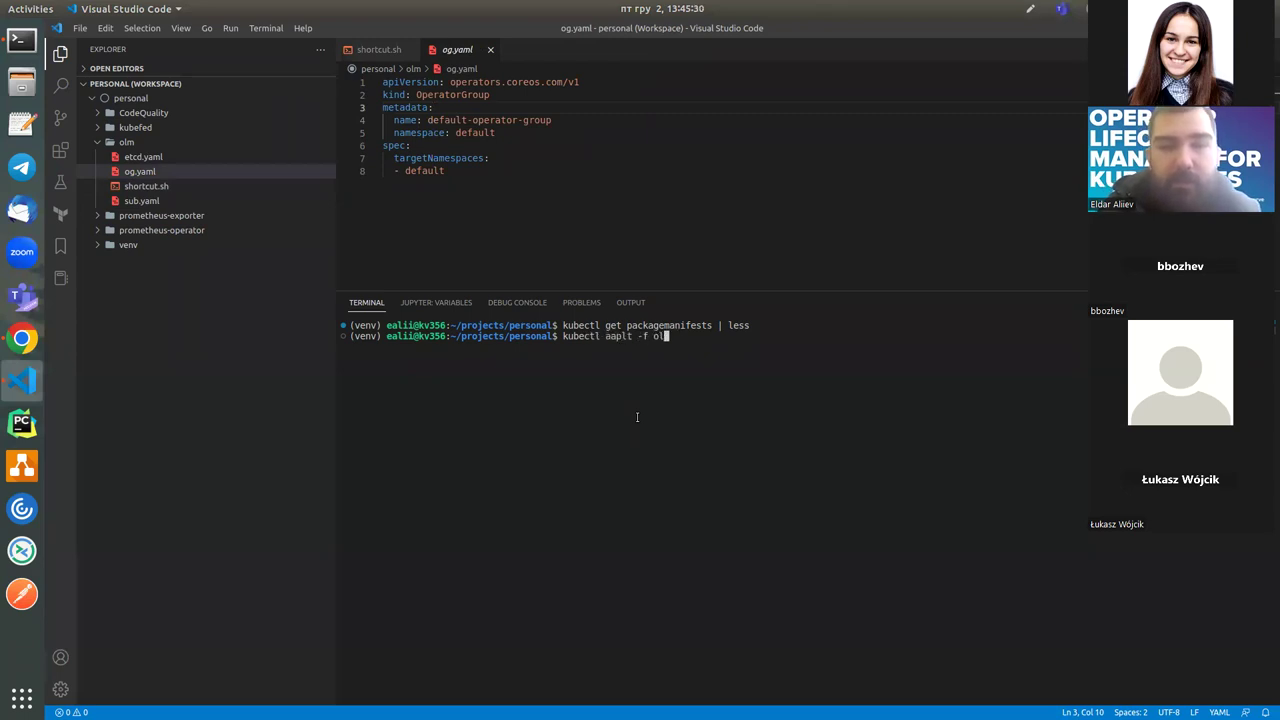
key(BackSpace)
key(BackSpace)
key(BackSpace)
key(BackSpace)
key(BackSpace)
key(BackSpace)
key(BackSpace)
key(BackSpace)
key(BackSpace)
key(BackSpace)
key(BackSpace)
key(BackSpace)
key(BackSpace)
key(BackSpace)
key(BackSpace)
key(BackSpace)
key(BackSpace)
key(BackSpace)
Step: Change the terminal's working directory to olm and clear the terminal output
text(cd ol)
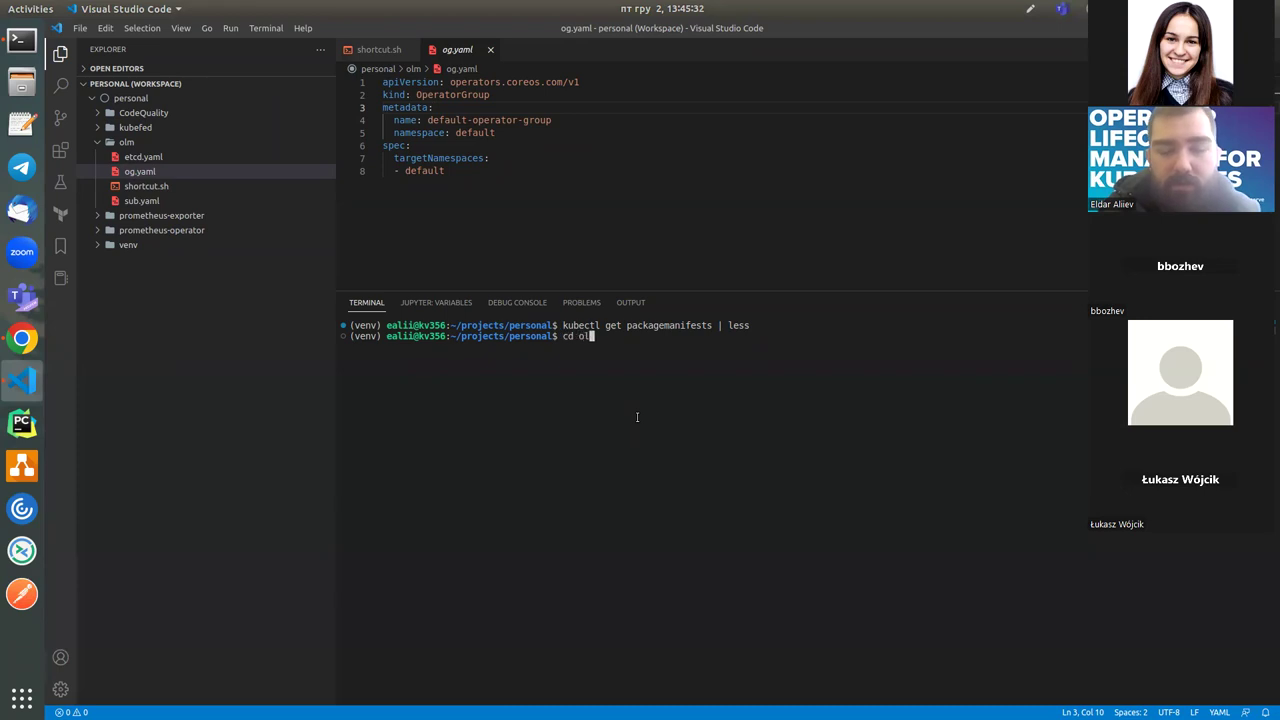
key(Tab)
key(Return)
key(ctrl+l)
Step: Create the operator group by running kubectl apply -f og.yaml in the terminal
text(kubectl apply -f og)
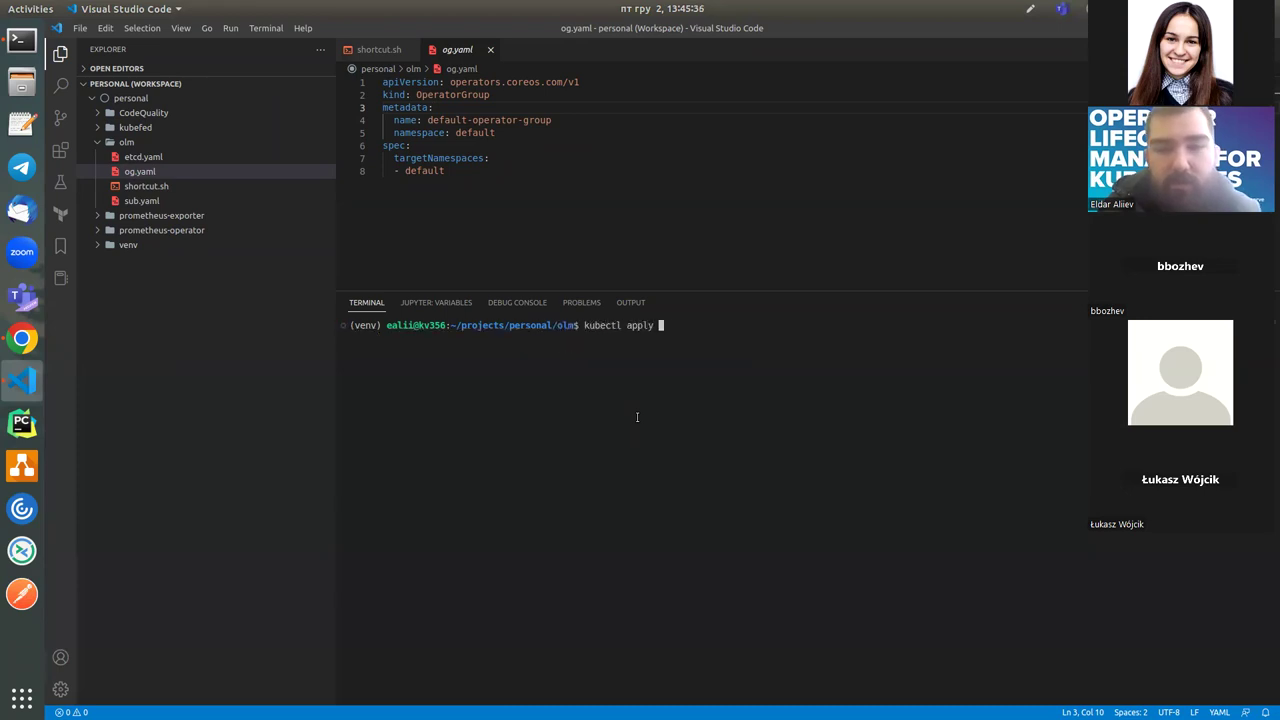
key(Tab)
key(Return)
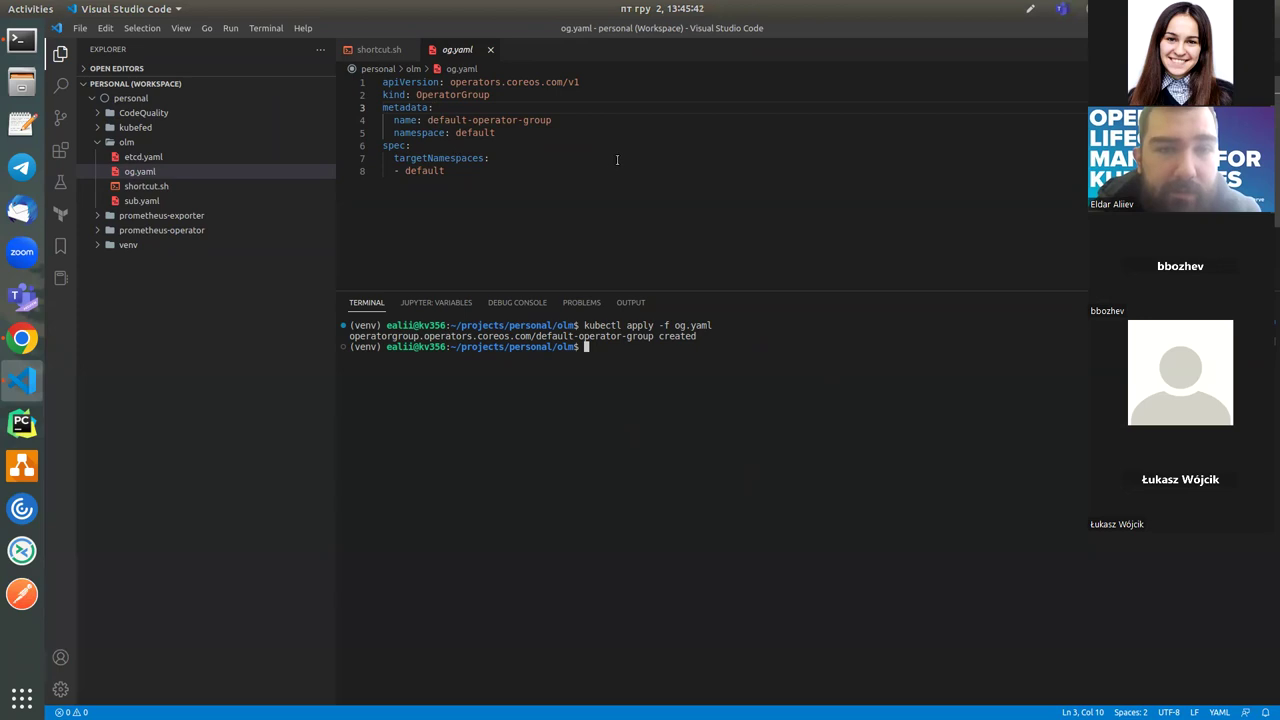
Step: Close og.yaml and highlight the kubectl apply -f sub.yaml line in shortcut.sh
click(490, 49)
click(535, 130)
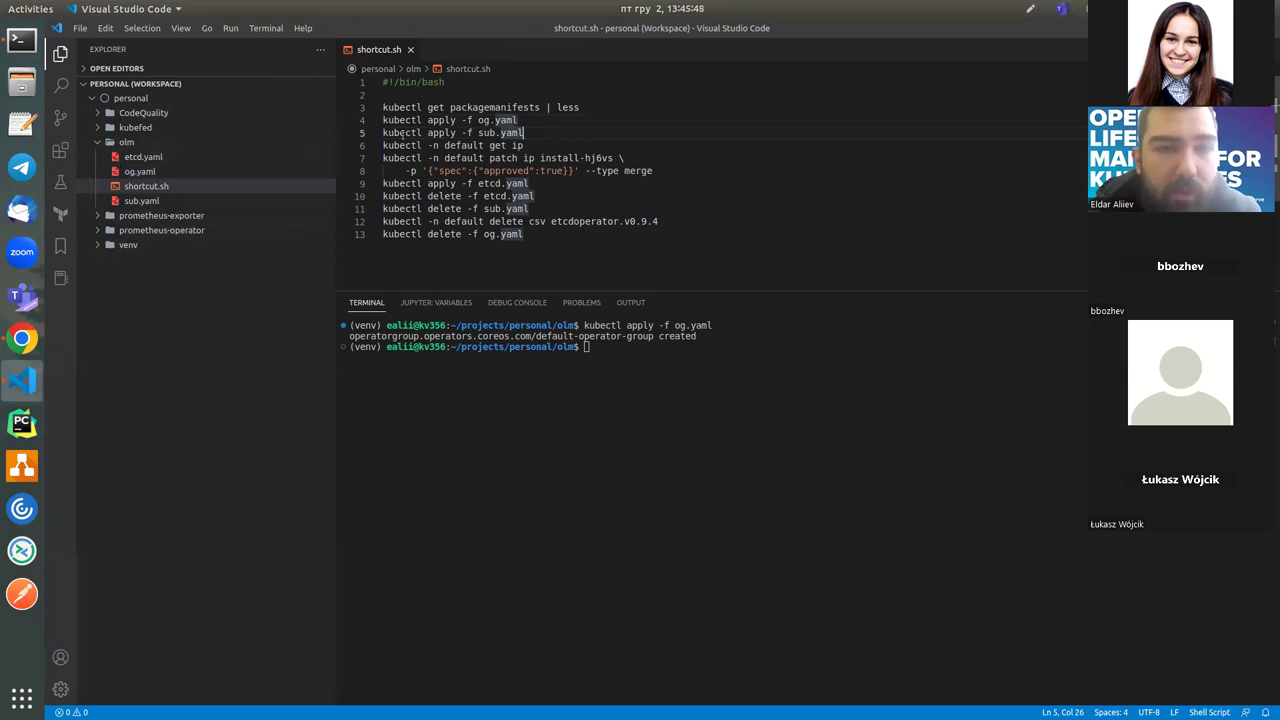
drag(537, 132, 381, 132)
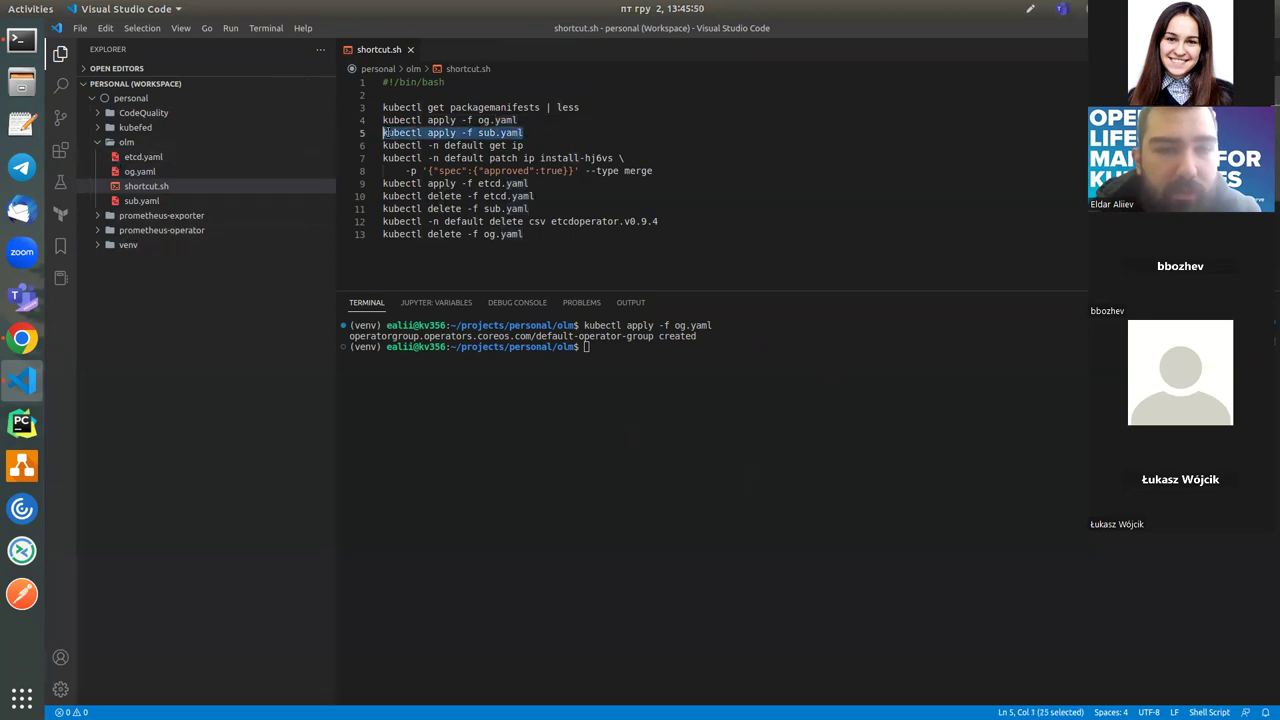
click(535, 132)
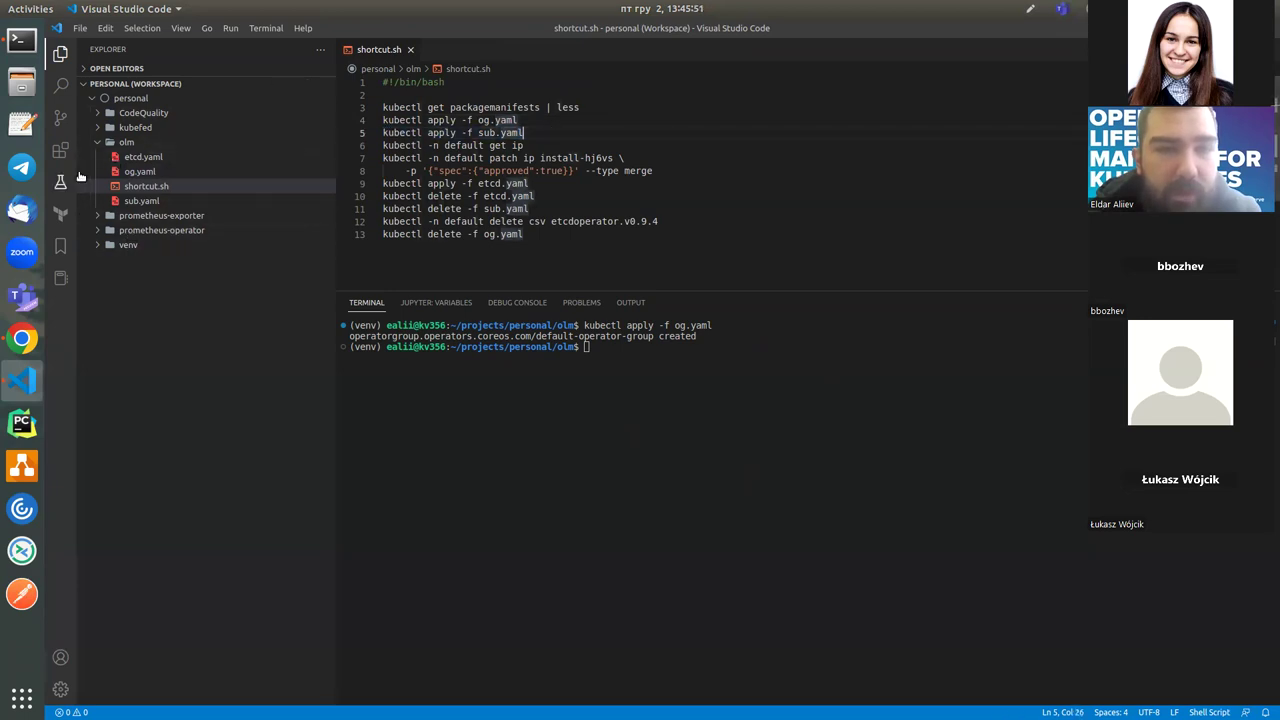
Step: Open sub.yaml from the olm folder and examine the Subscription's package name and channel fields
click(164, 200)
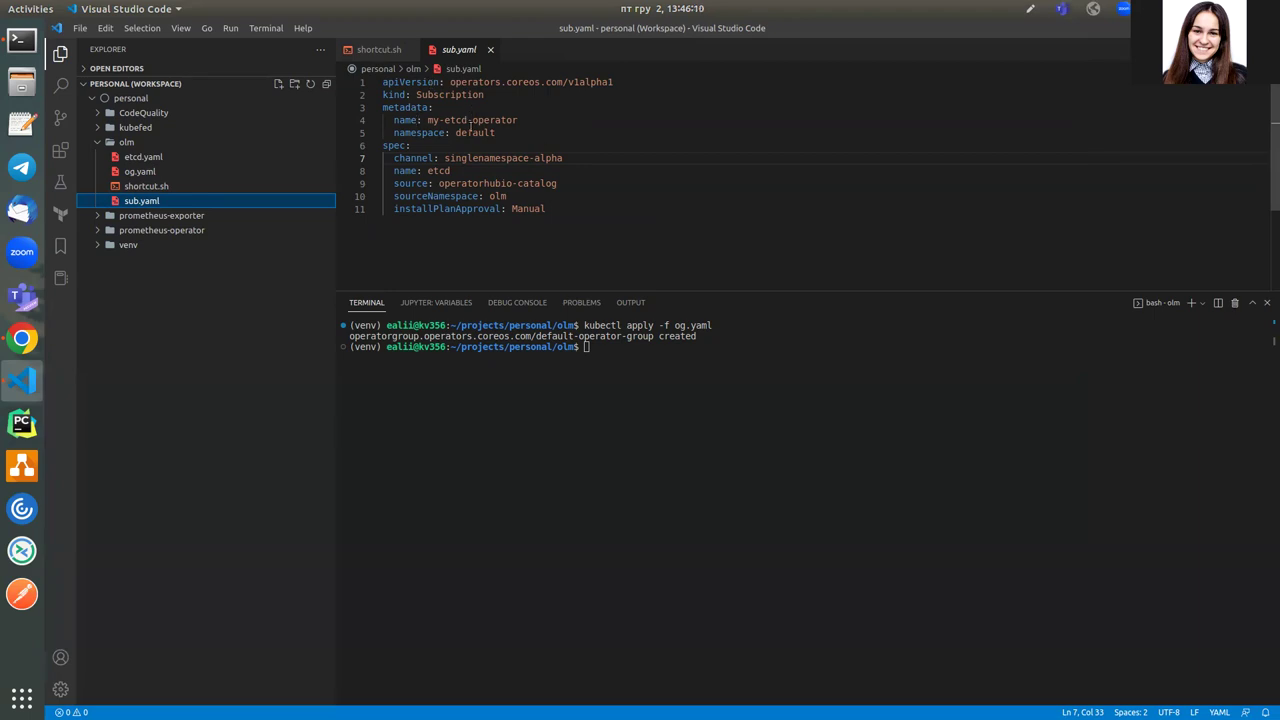
drag(425, 171, 452, 171)
click(464, 170)
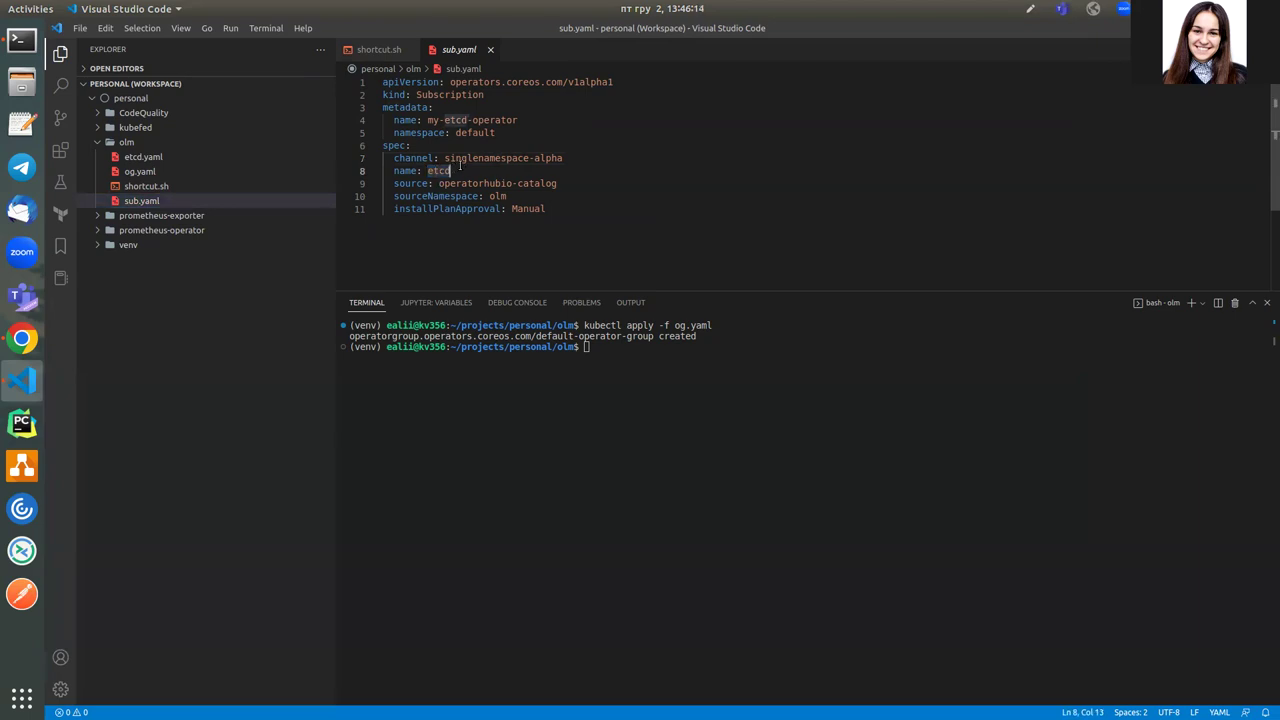
key(Up)
key(End)
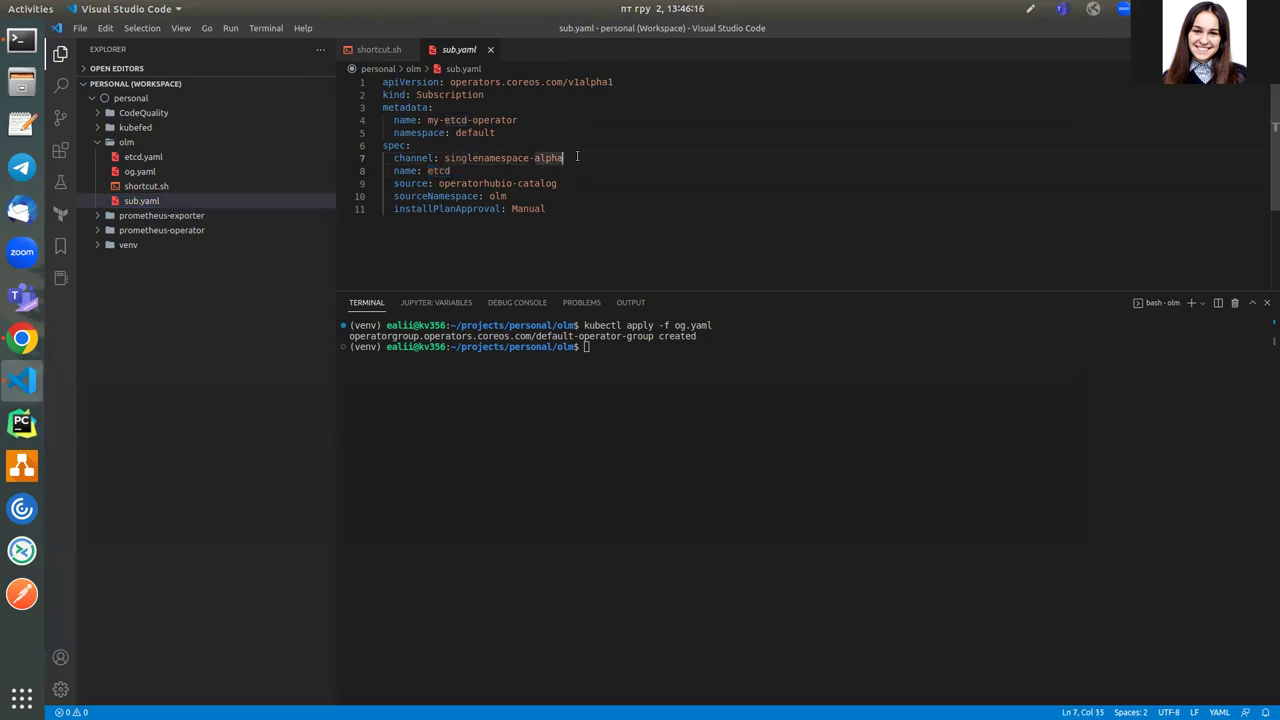
Step: Switch to Chrome and examine the available channel options for the etcd operator on OperatorHub.io
click(22, 338)
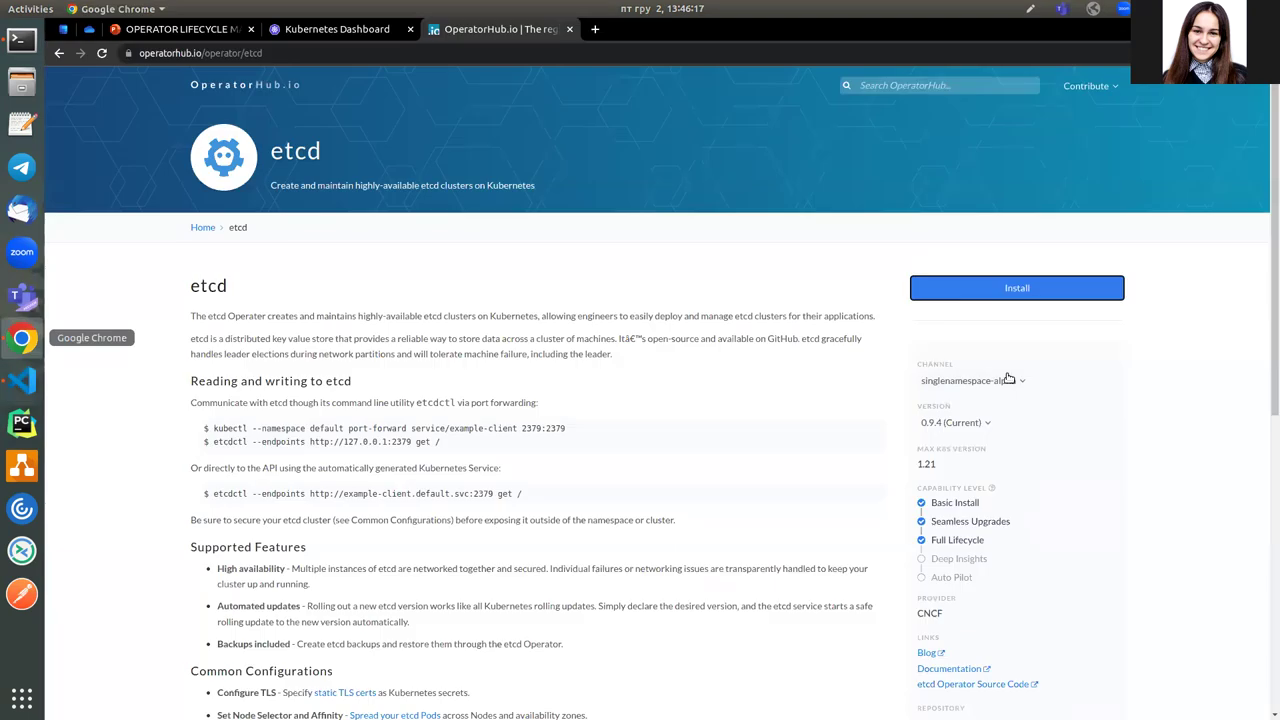
click(1006, 378)
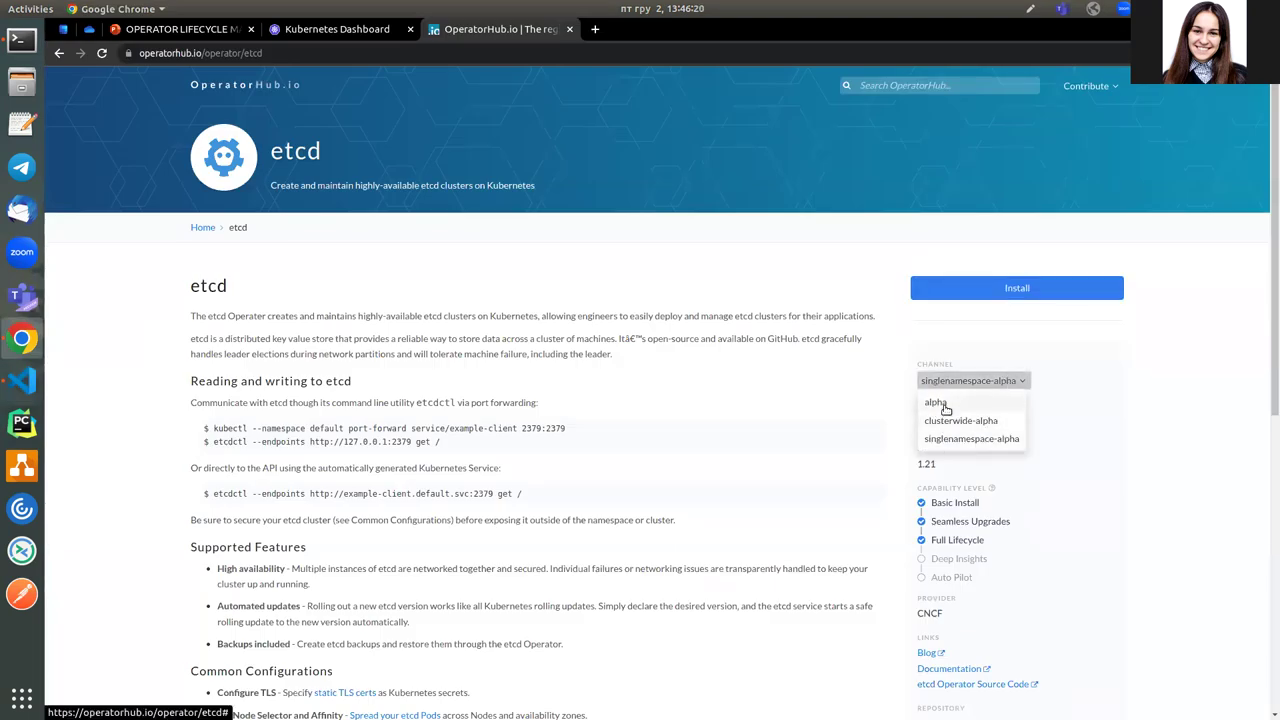
click(1110, 395)
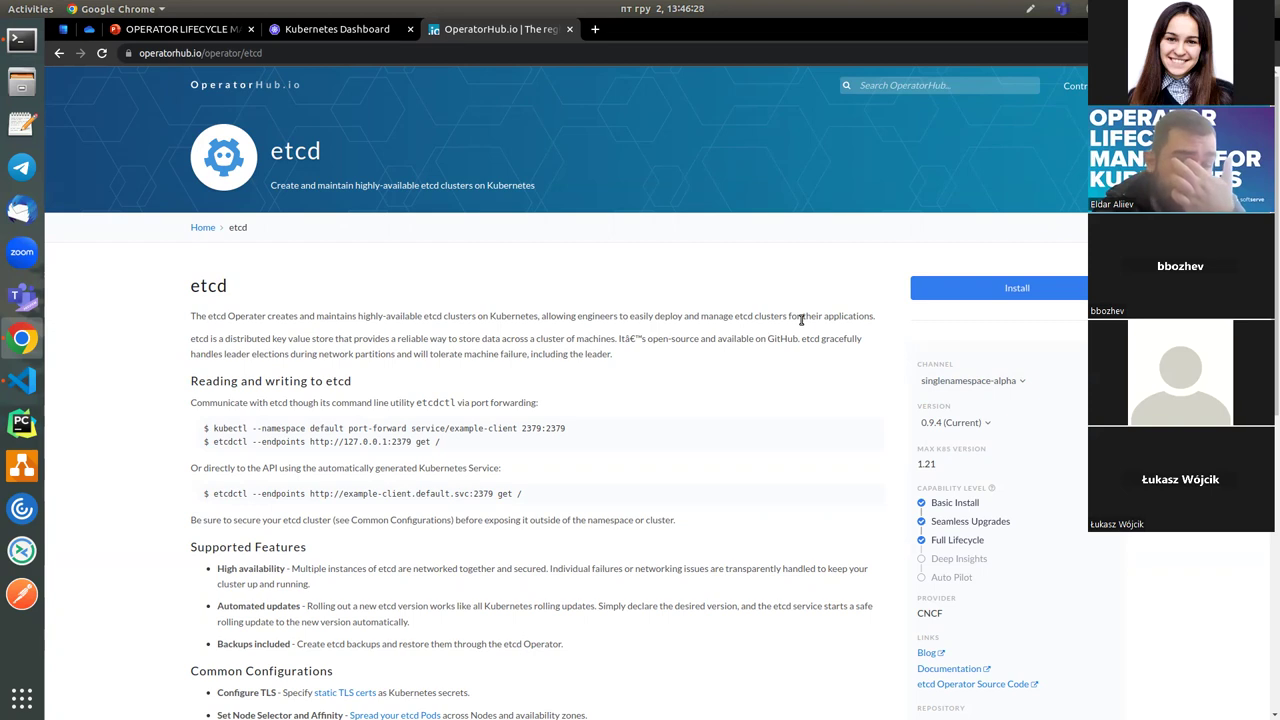
click(968, 380)
click(968, 380)
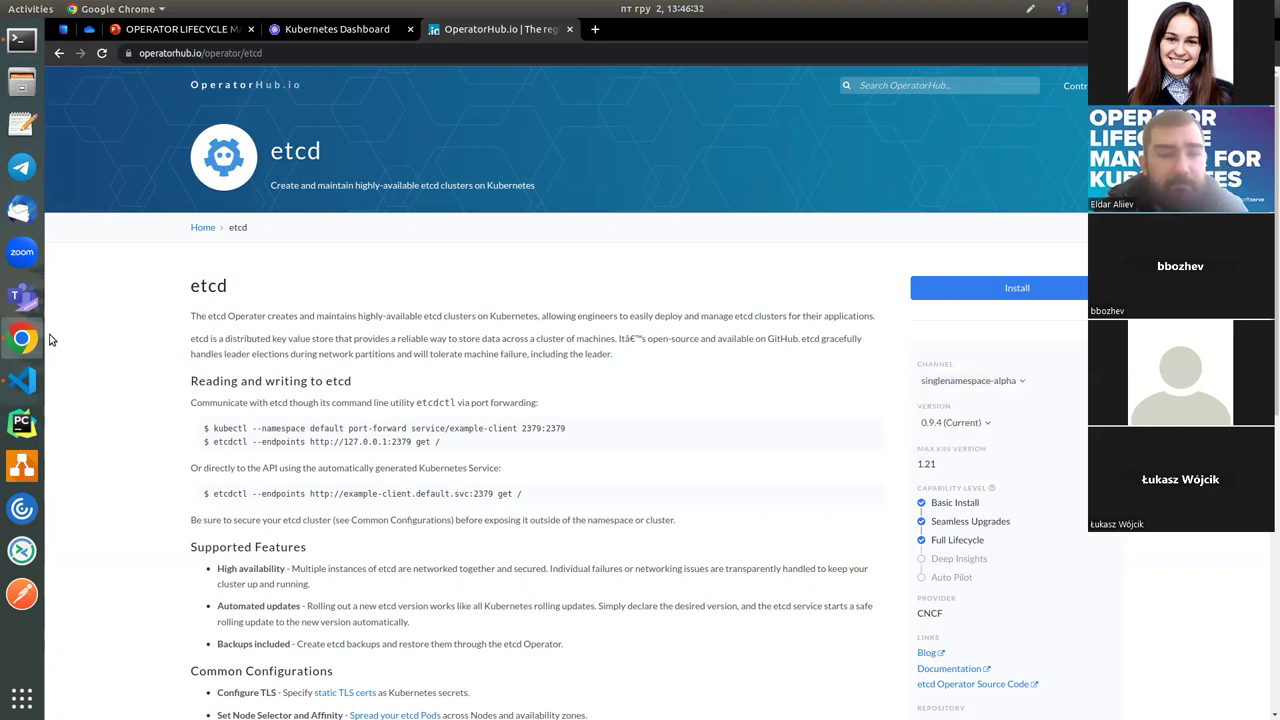
Step: Switch back to Visual Studio Code and examine the source, sourceNamespace and installPlanApproval values in sub.yaml
click(22, 380)
drag(438, 184, 571, 186)
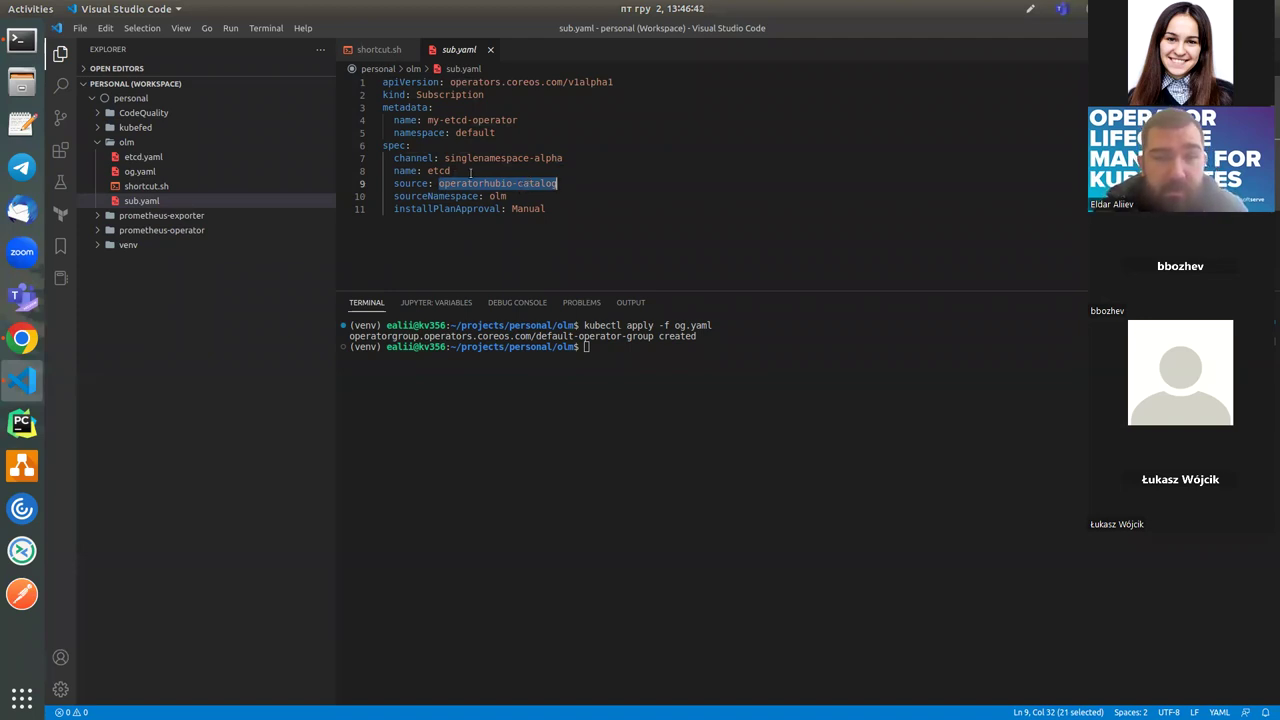
drag(507, 196, 488, 196)
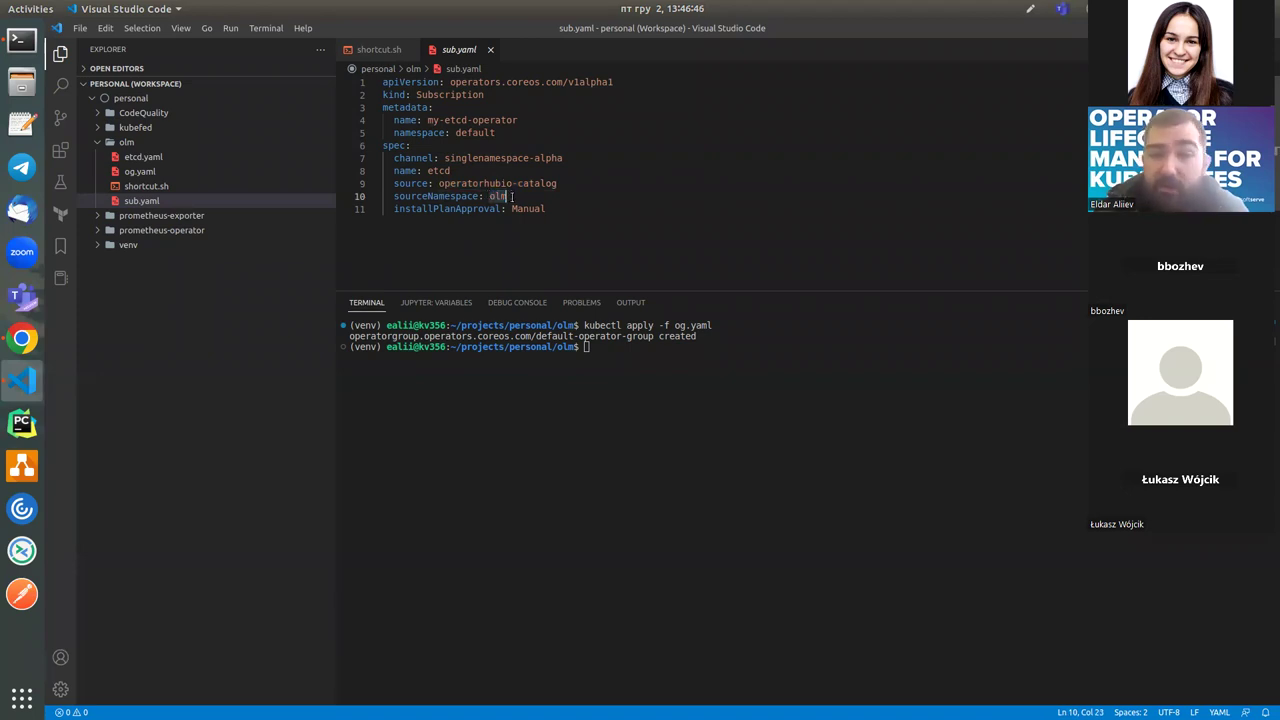
drag(512, 209, 549, 209)
click(565, 208)
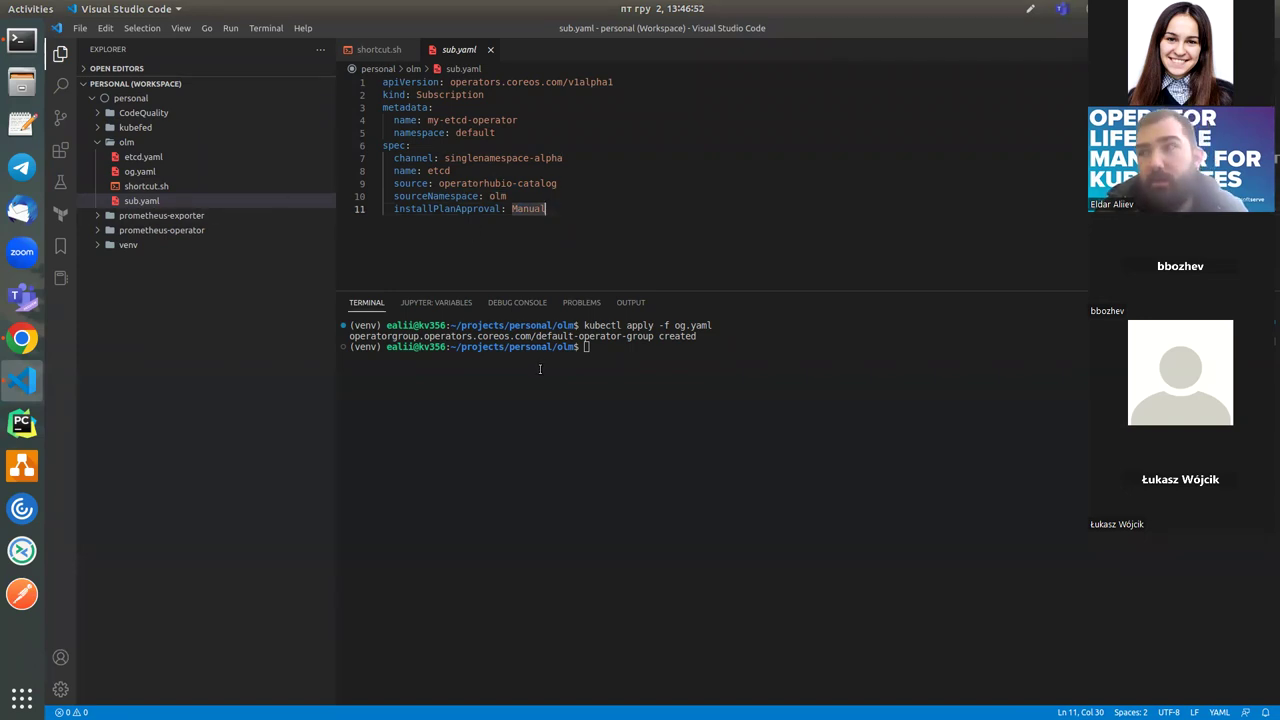
Step: Create the etcd operator subscription by running kubectl apply -f sub.yaml in the terminal, correcting any misspelling in the command
click(612, 367)
text(kubectl )
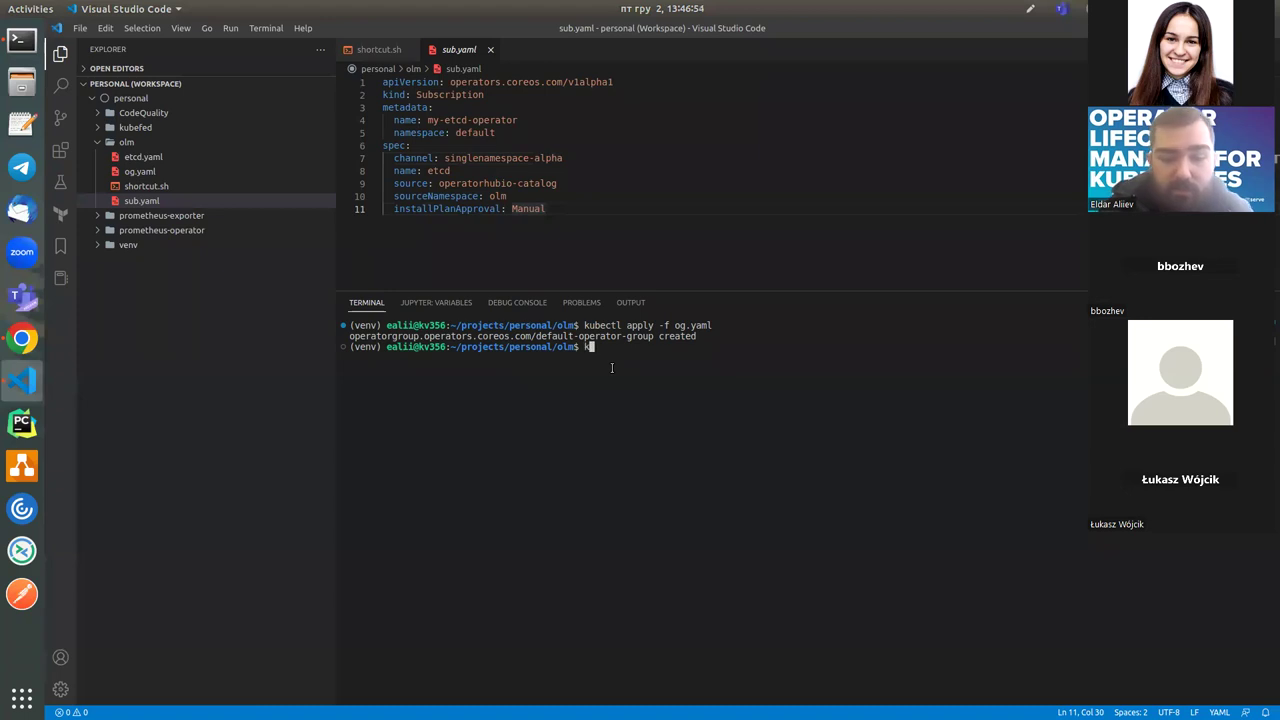
text(apply -f )
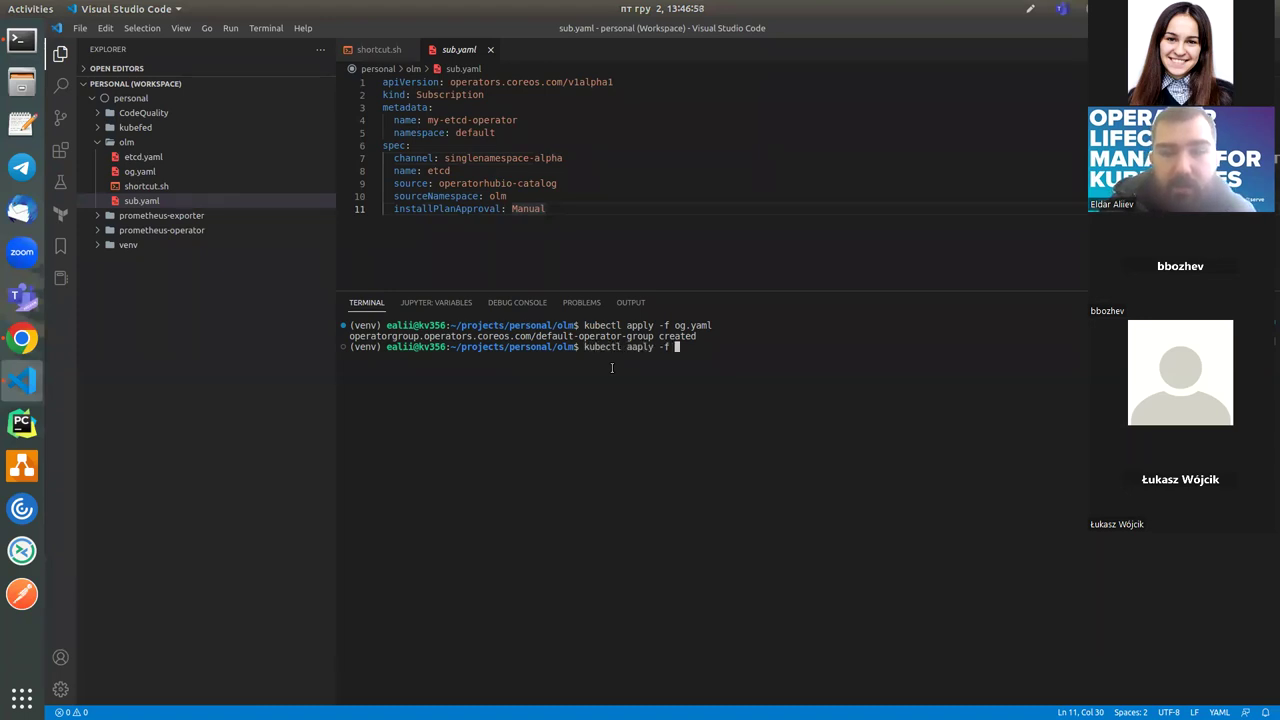
text(sub.yaml)
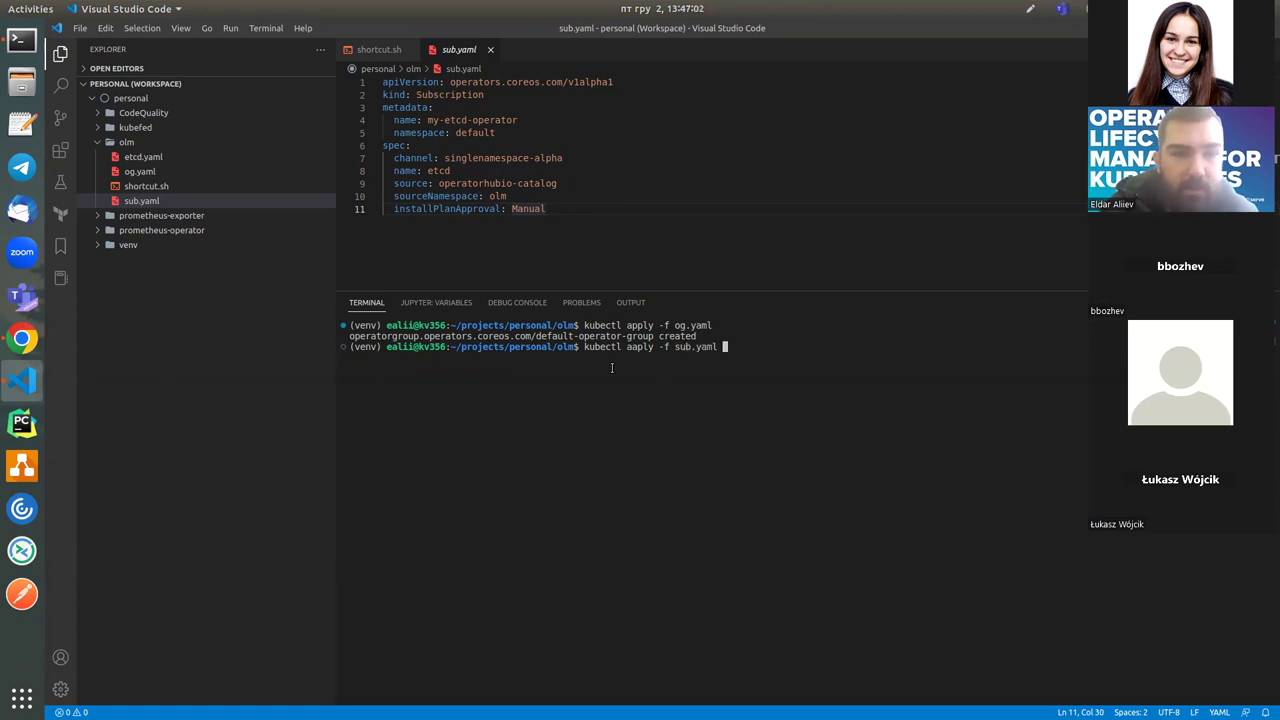
key(Return)
key(Up)
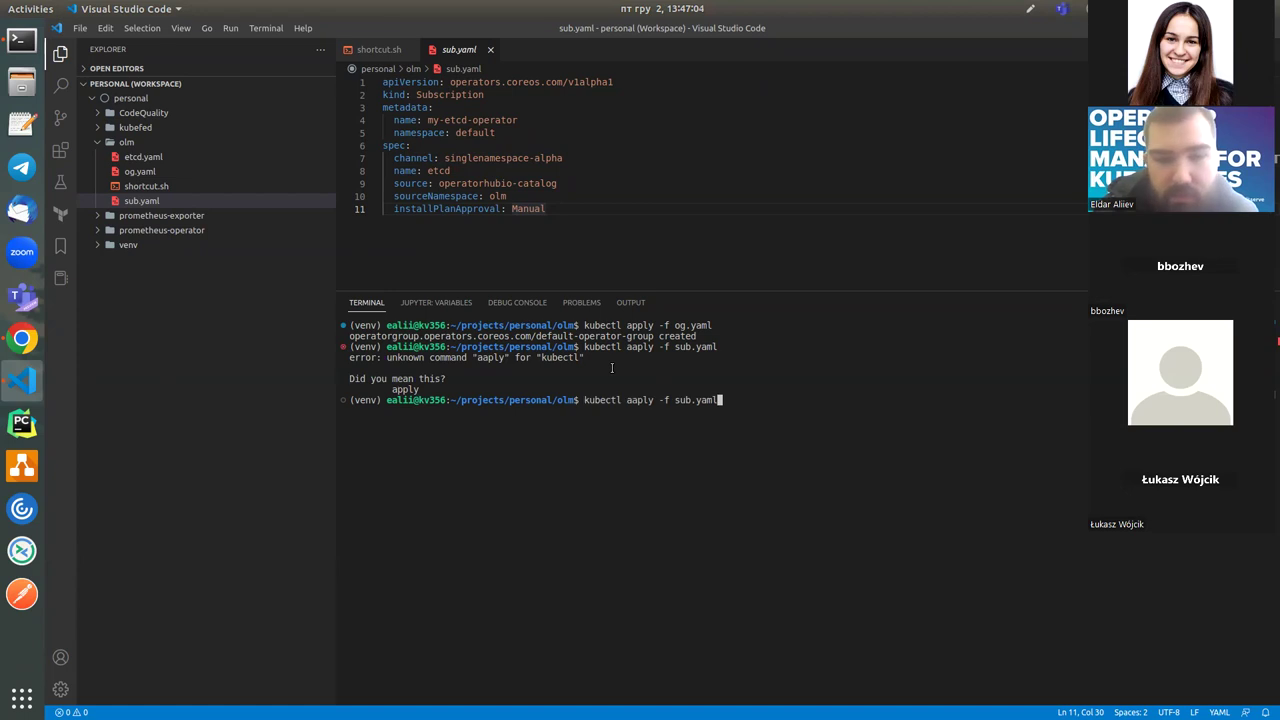
key(Left)
key(Left)
key(Left)
key(Left)
key(Left)
key(Left)
key(Left)
key(Left)
key(Left)
key(Left)
key(Left)
key(Left)
key(Left)
key(Left)
key(Left)
key(BackSpace)
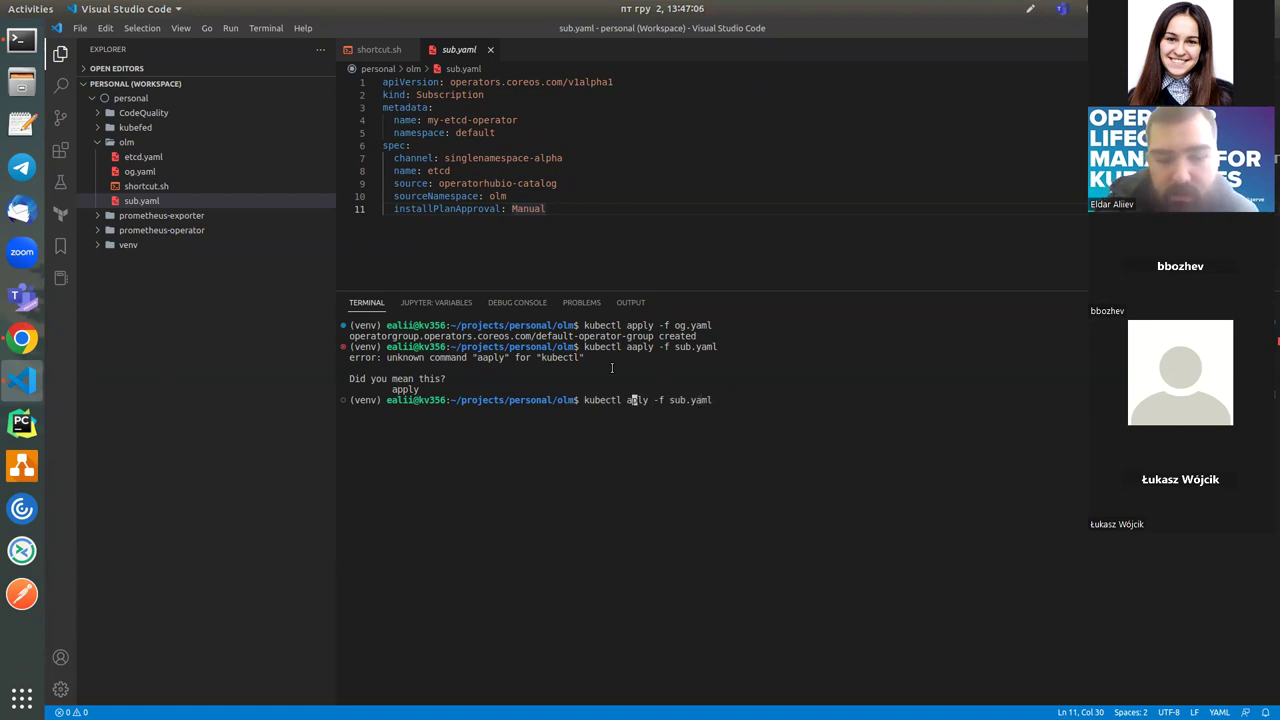
text(pp)
key(Return)
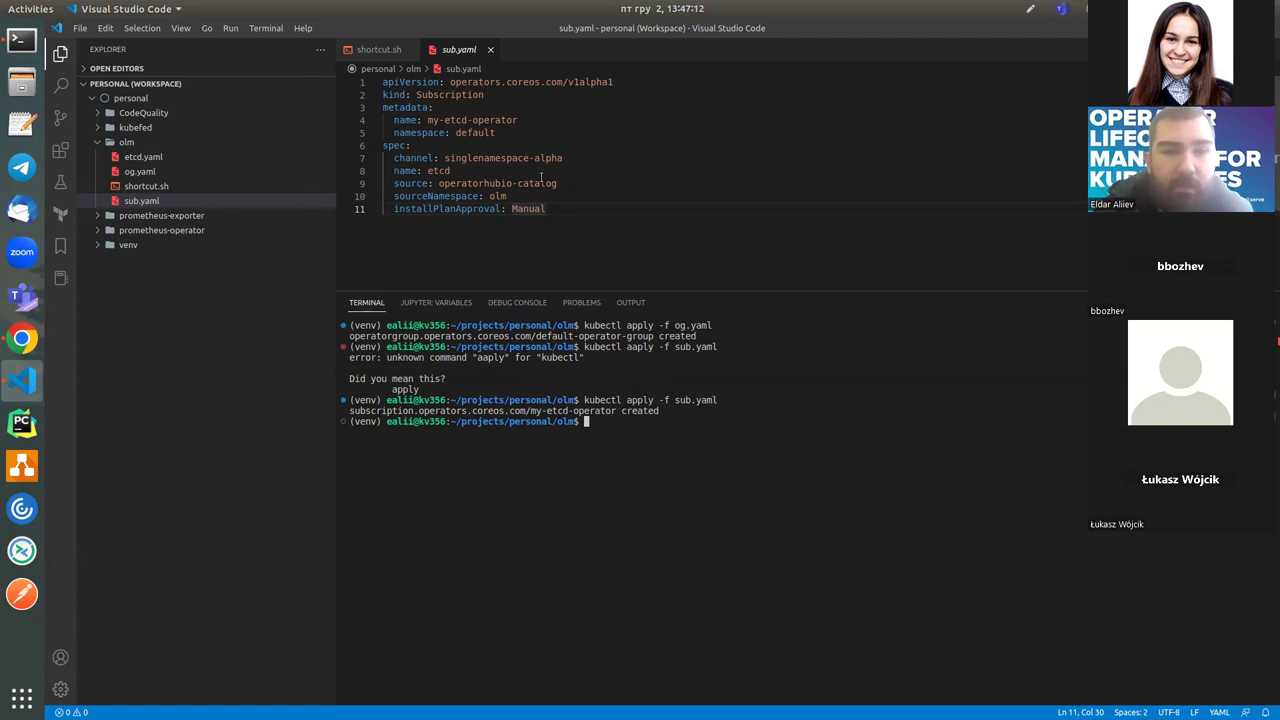
Step: Run kubectl -n default get ip from shortcut.sh in the terminal and examine the install plan's CSV name
click(385, 51)
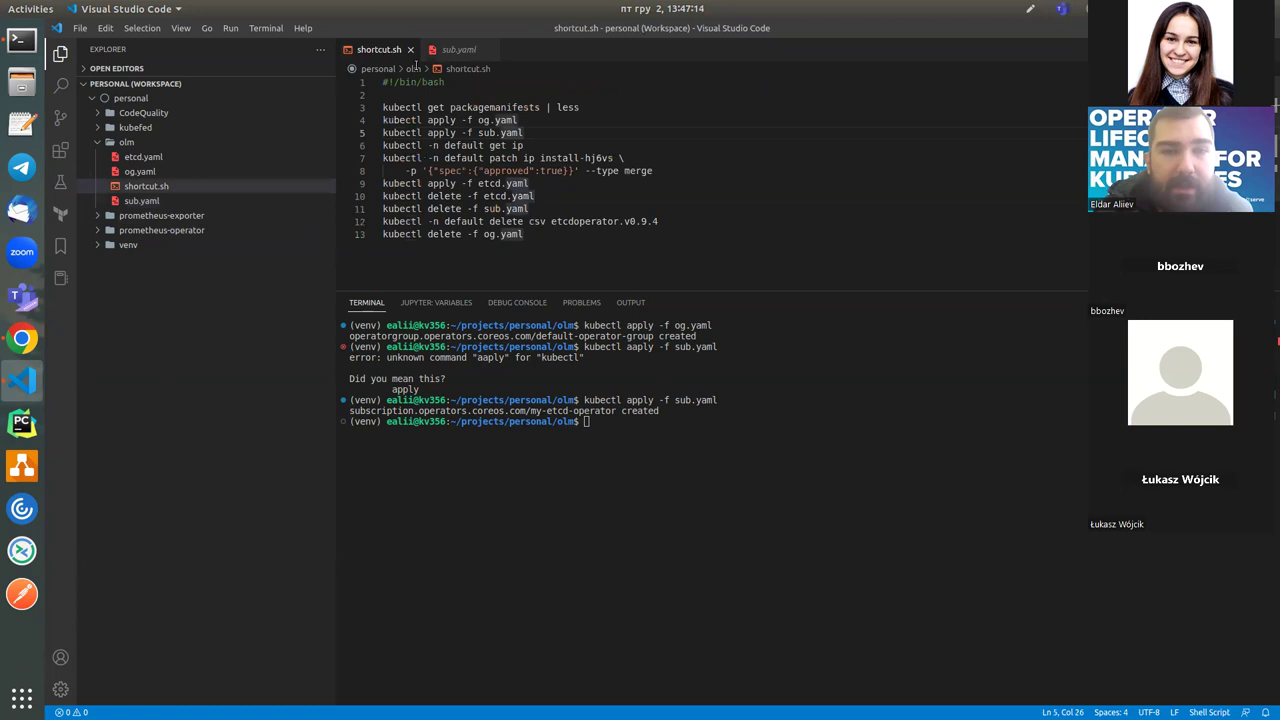
click(531, 145)
drag(531, 145, 389, 146)
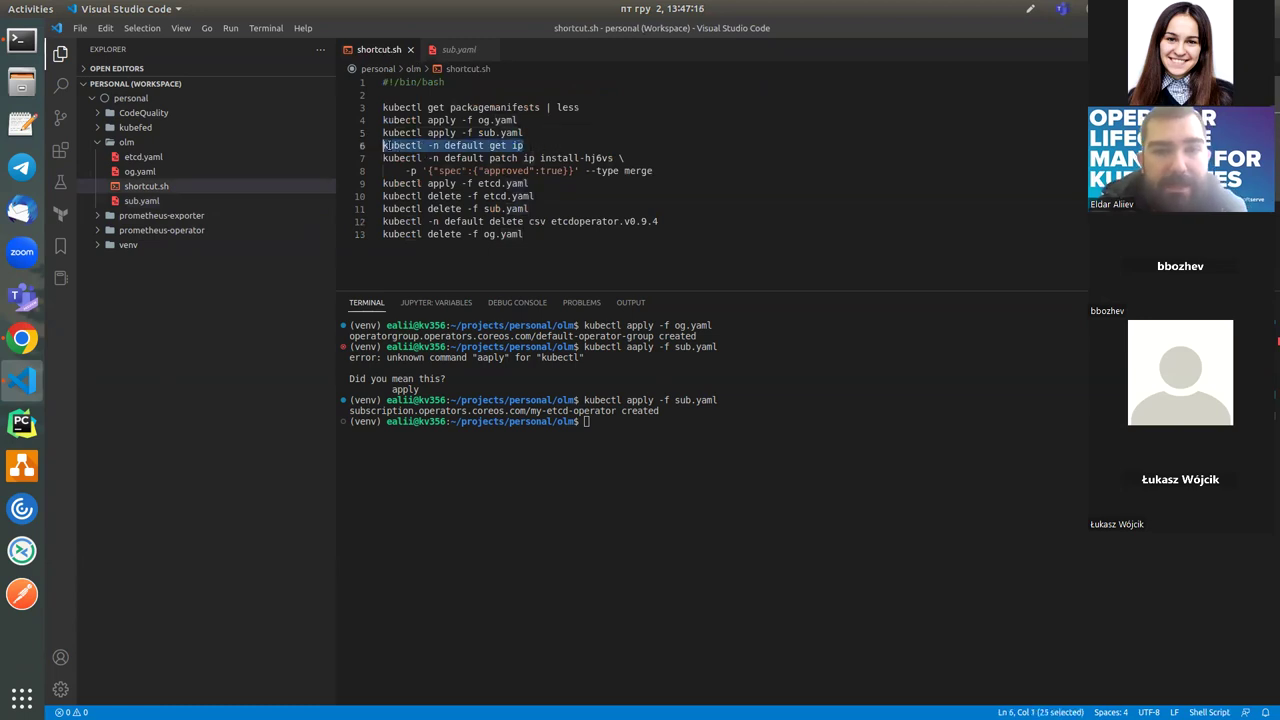
right_click(697, 430)
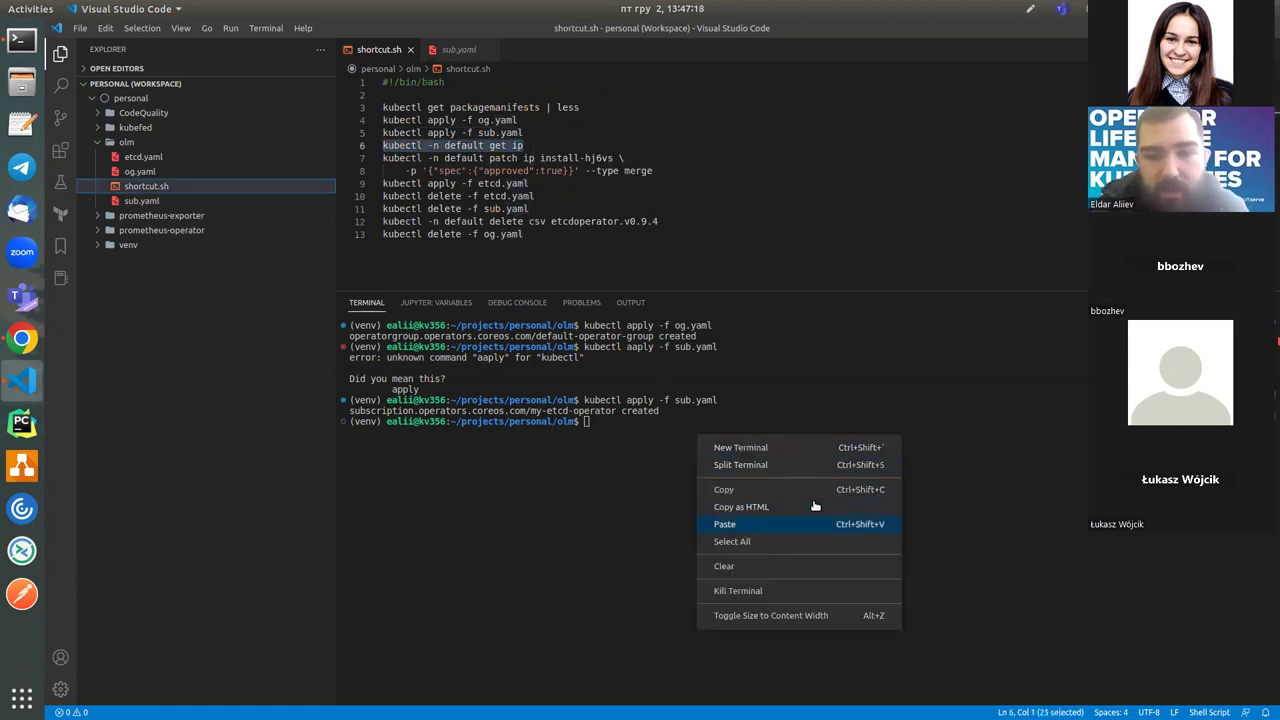
click(795, 526)
key(Return)
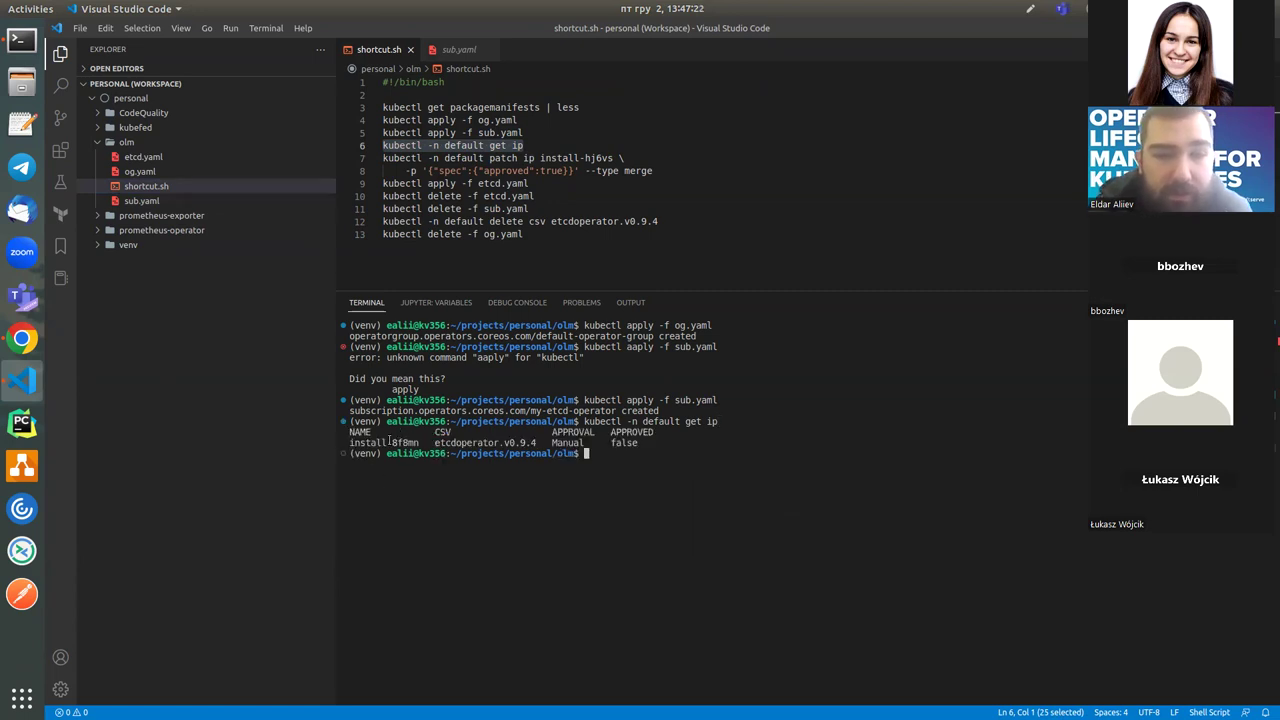
drag(435, 443, 542, 443)
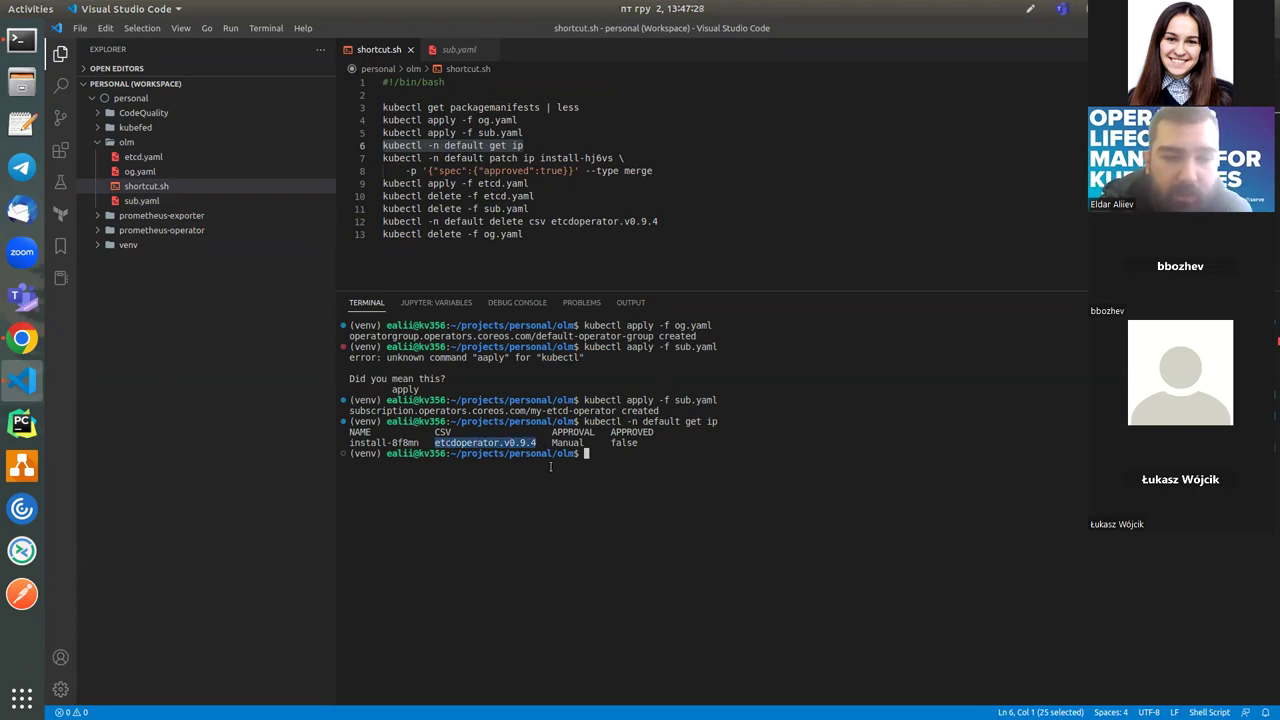
click(550, 467)
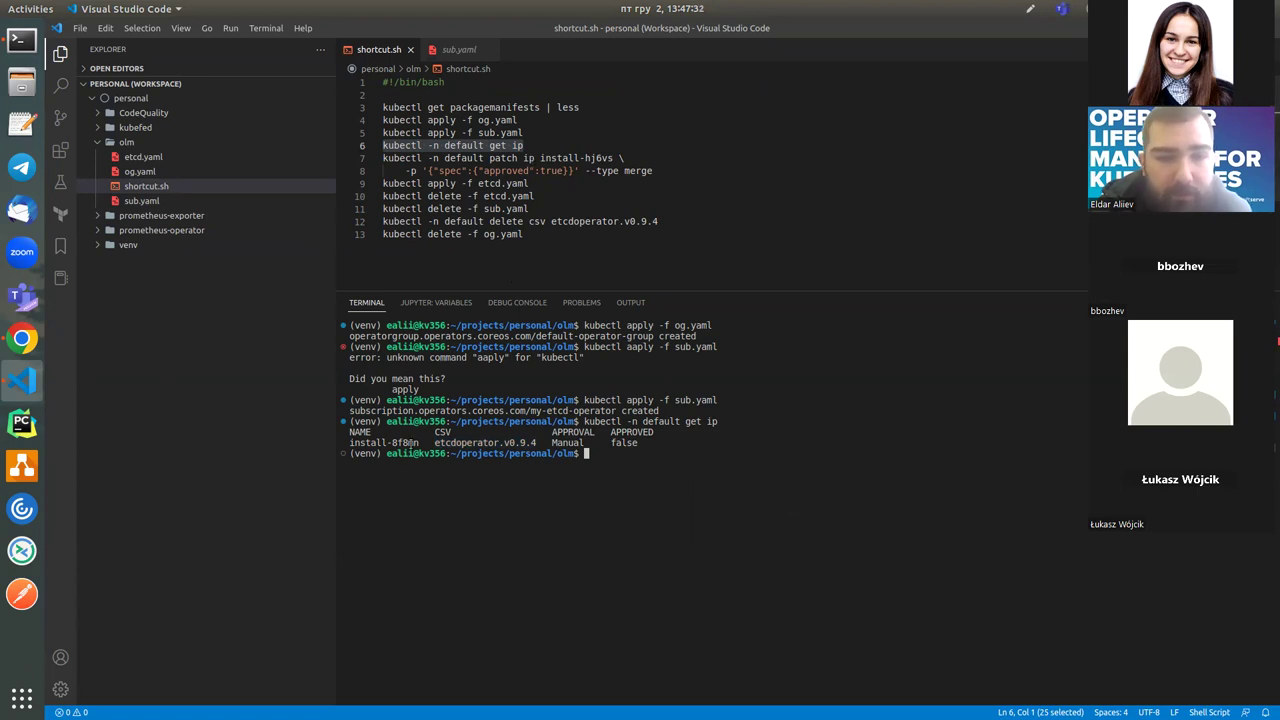
Step: Copy the install plan suffix 8f8mn from the terminal output and put it into the patch command in shortcut.sh
drag(419, 443, 392, 443)
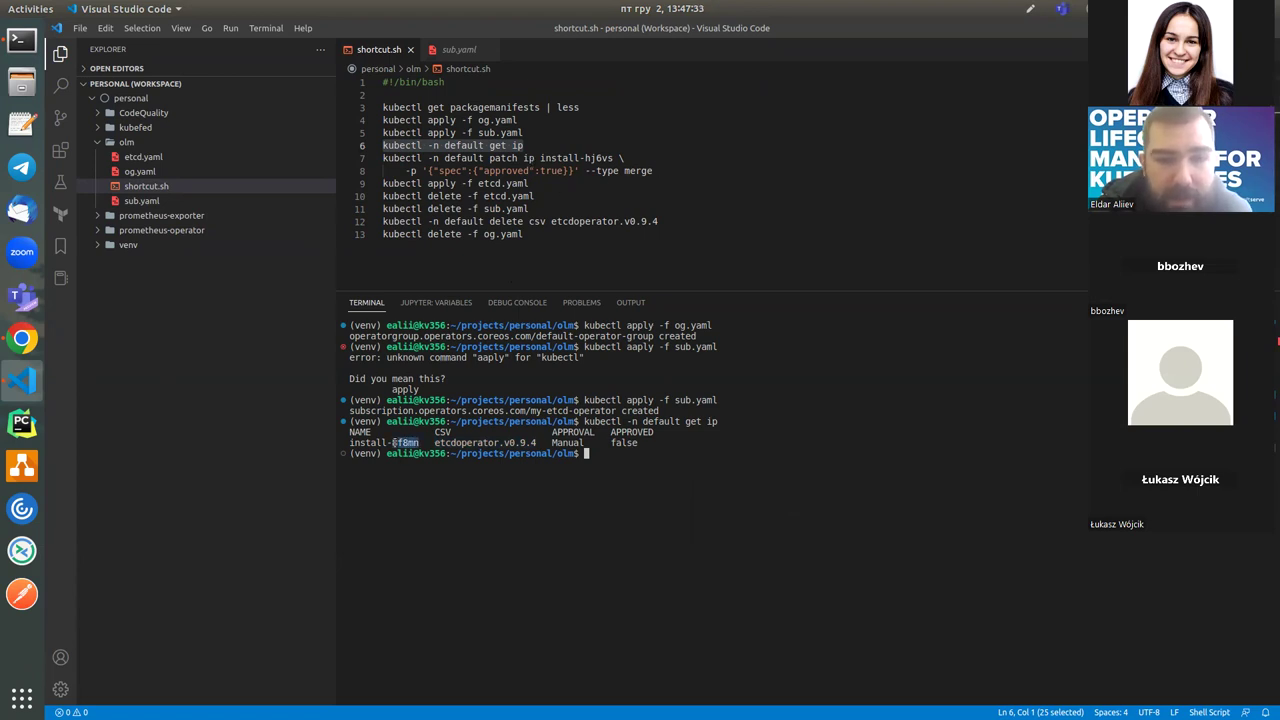
right_click(393, 443)
click(396, 496)
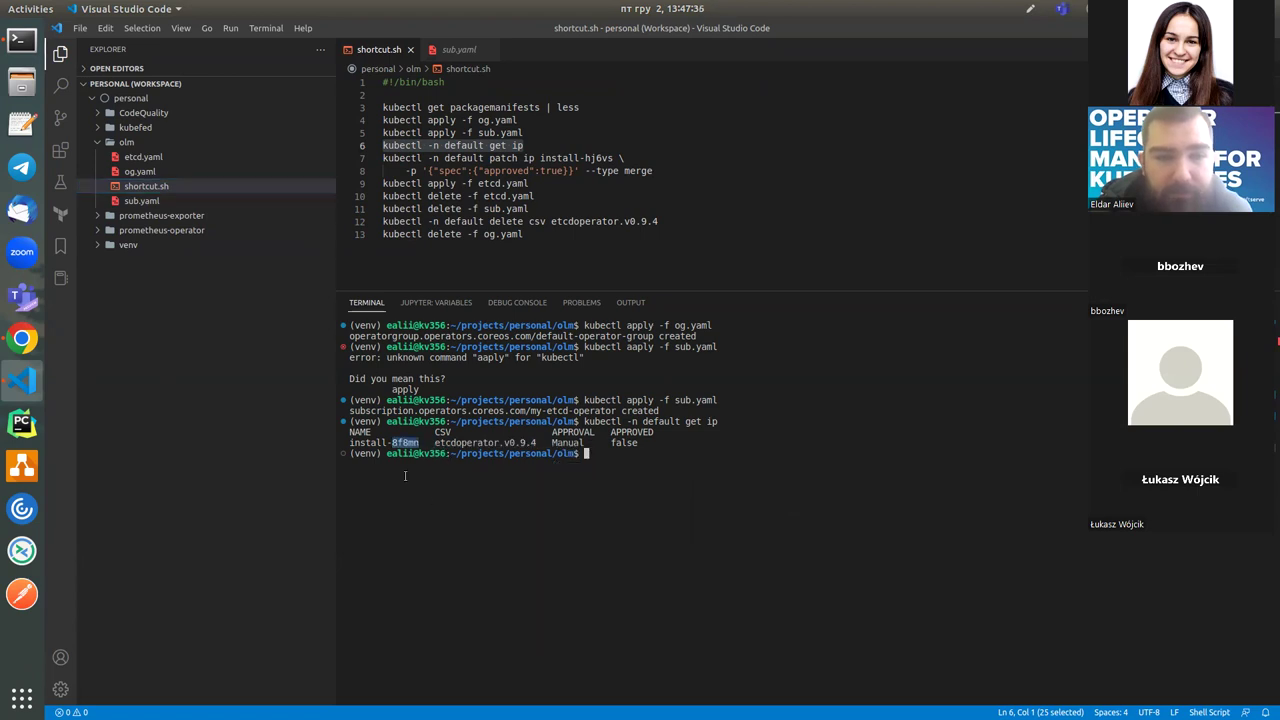
drag(614, 157, 585, 157)
key(ctrl+v)
Step: Approve the install plan by running the two-line kubectl patch command for install-8f8mn from shortcut.sh in the terminal
drag(660, 170, 385, 150)
key(ctrl+c)
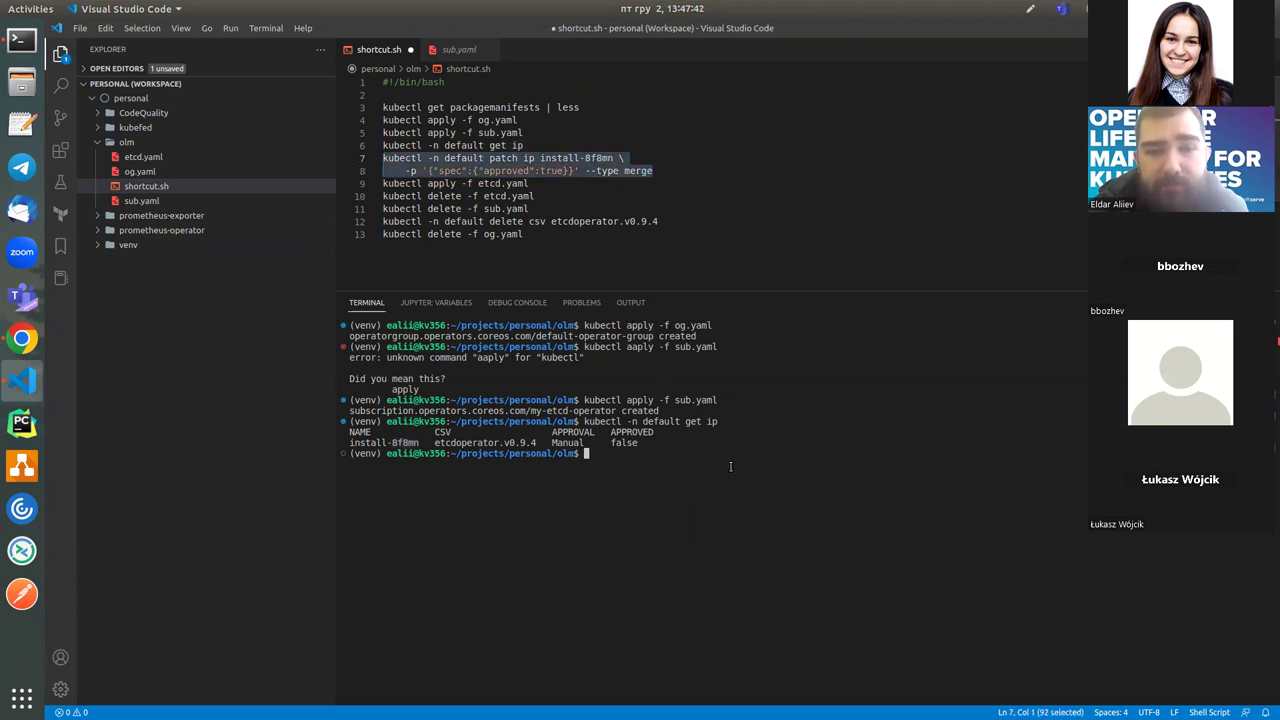
right_click(731, 469)
click(858, 557)
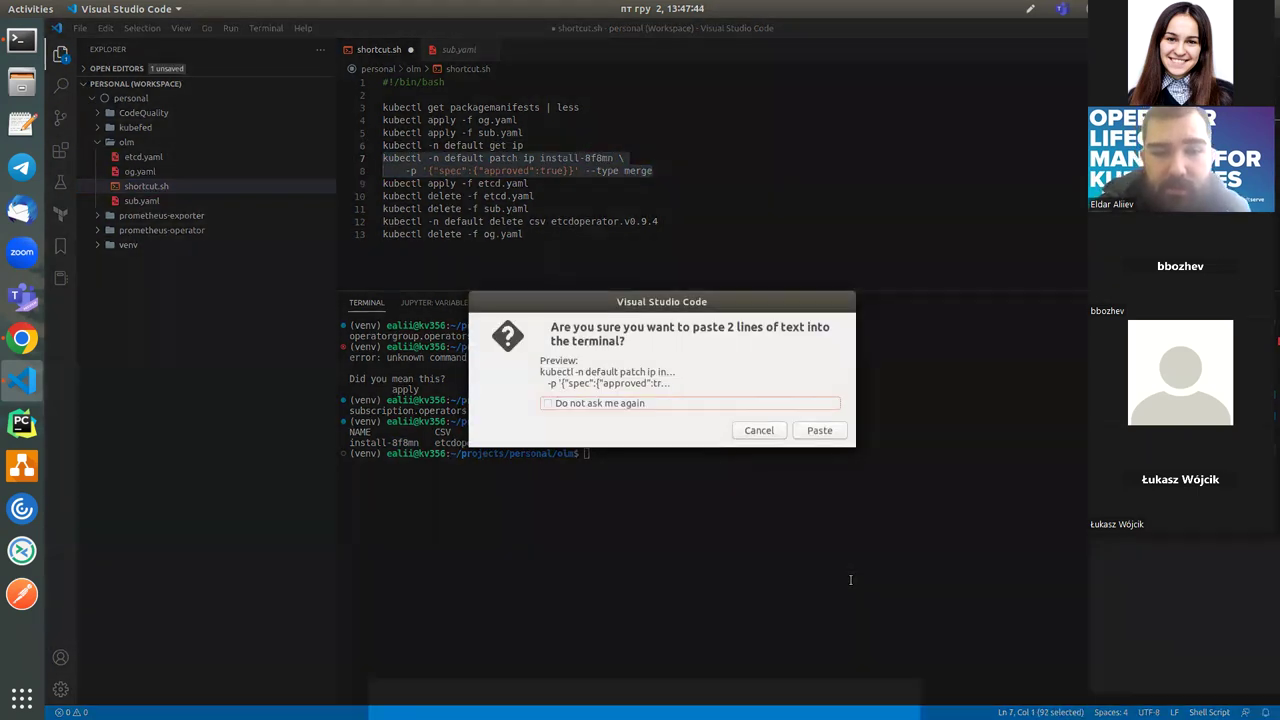
click(818, 430)
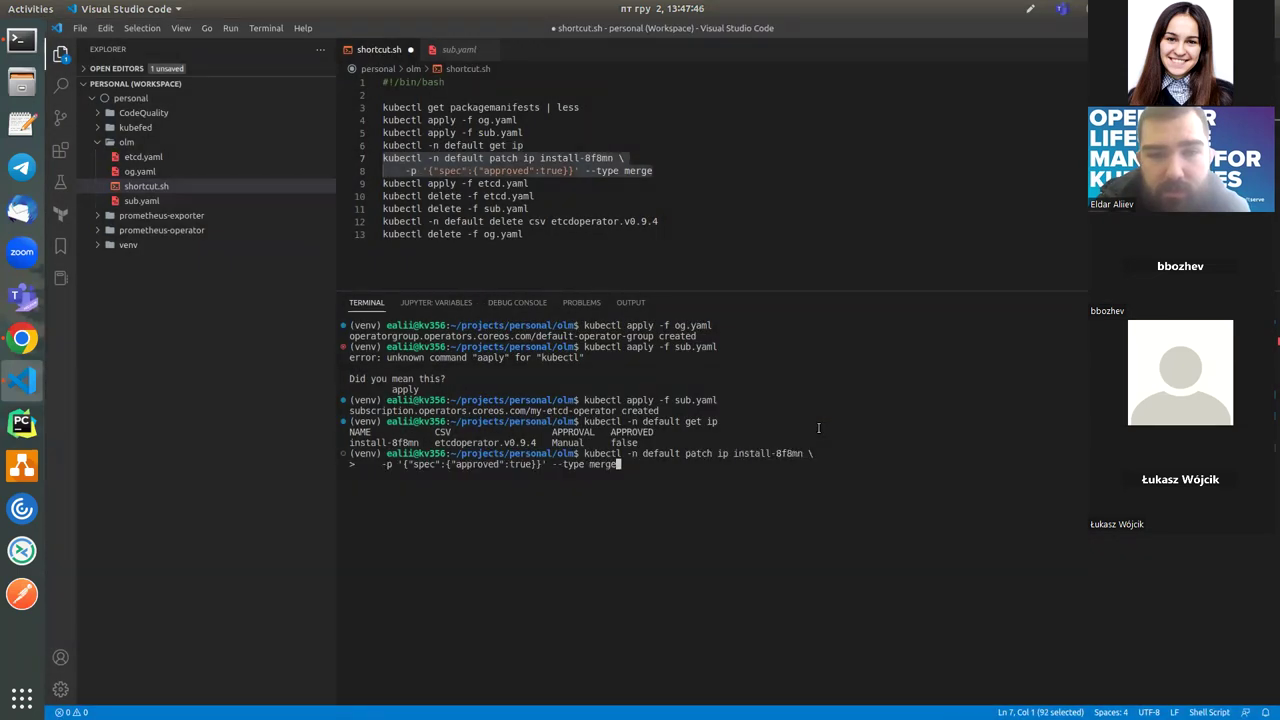
key(Return)
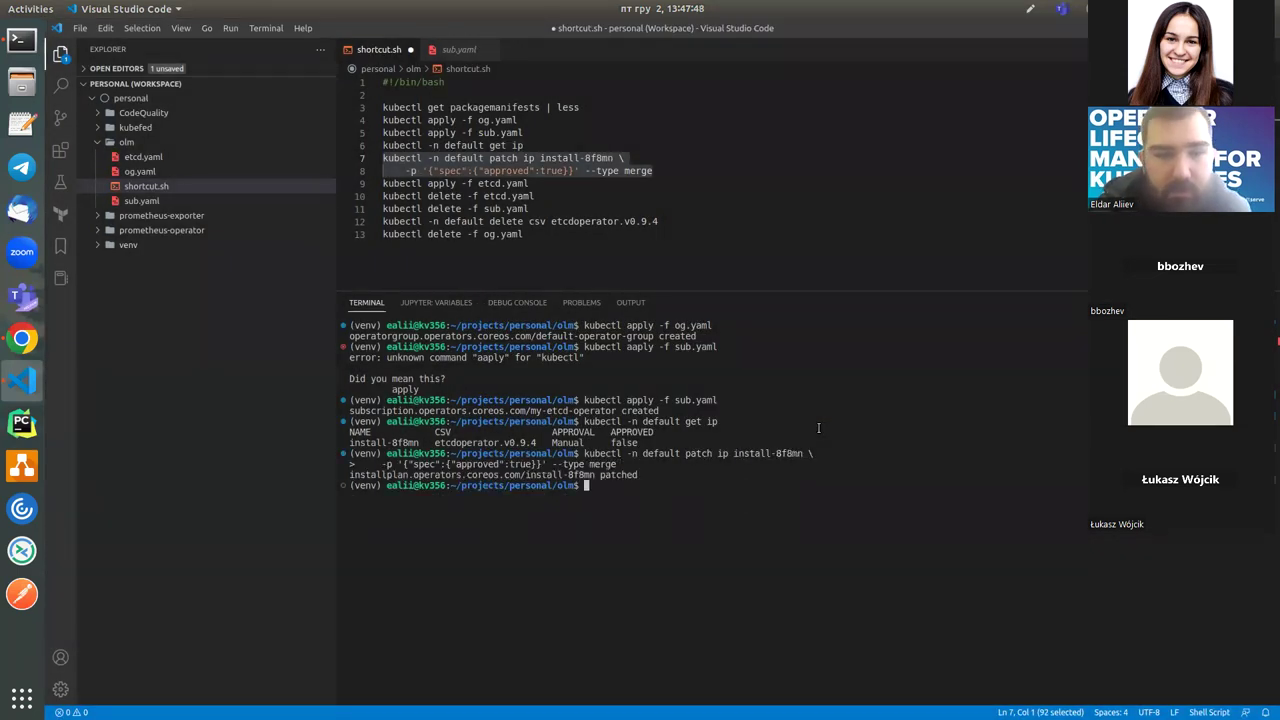
Step: Switch to the Kubernetes Dashboard in Chrome and check the pods in the default namespace
click(529, 183)
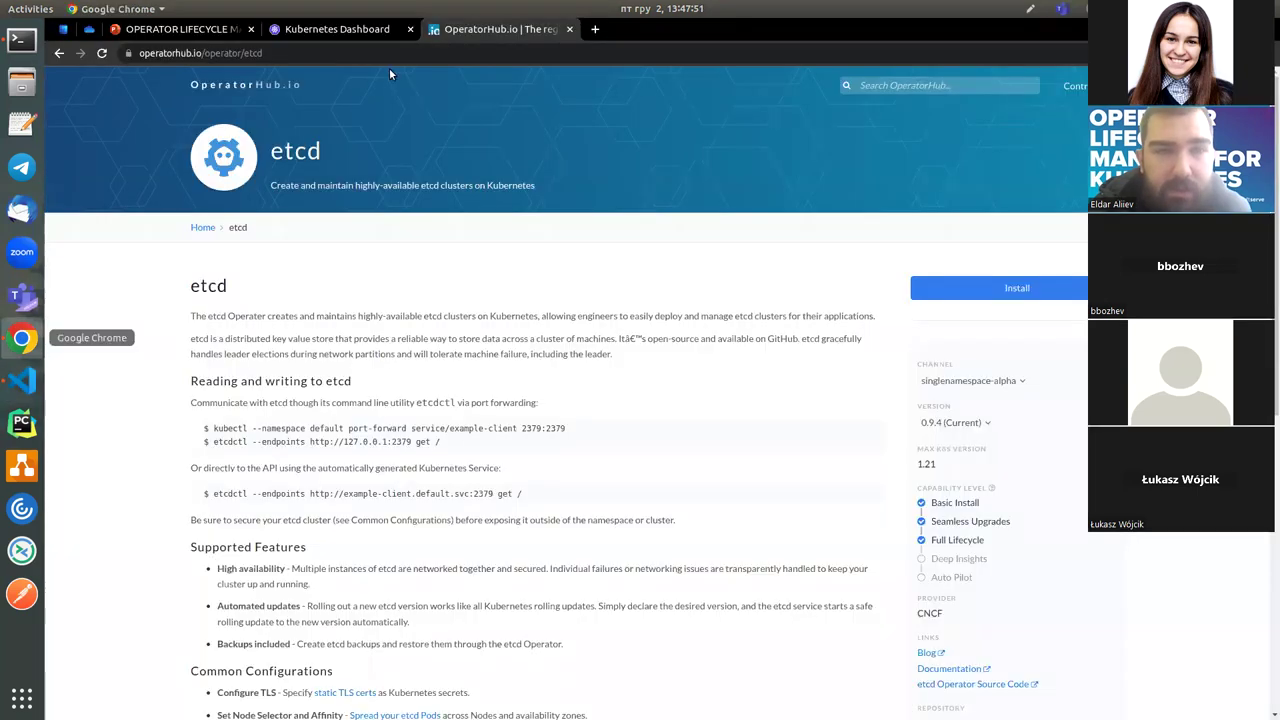
click(335, 29)
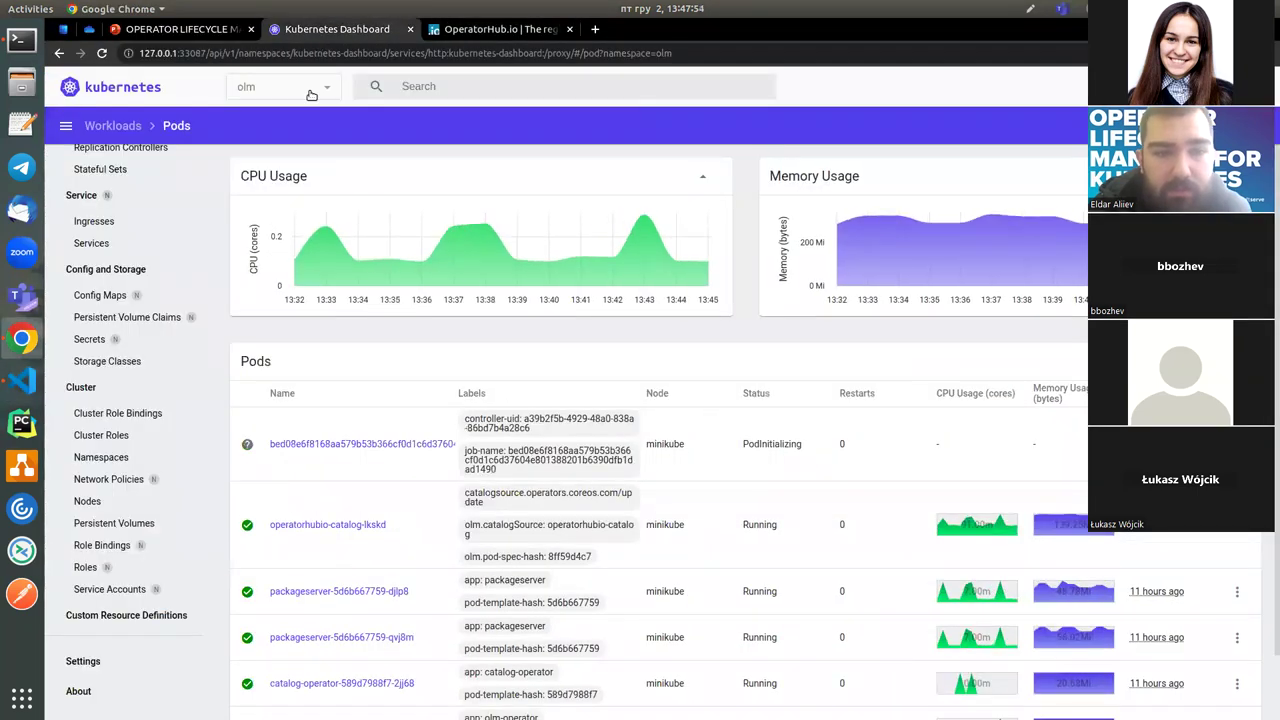
click(313, 93)
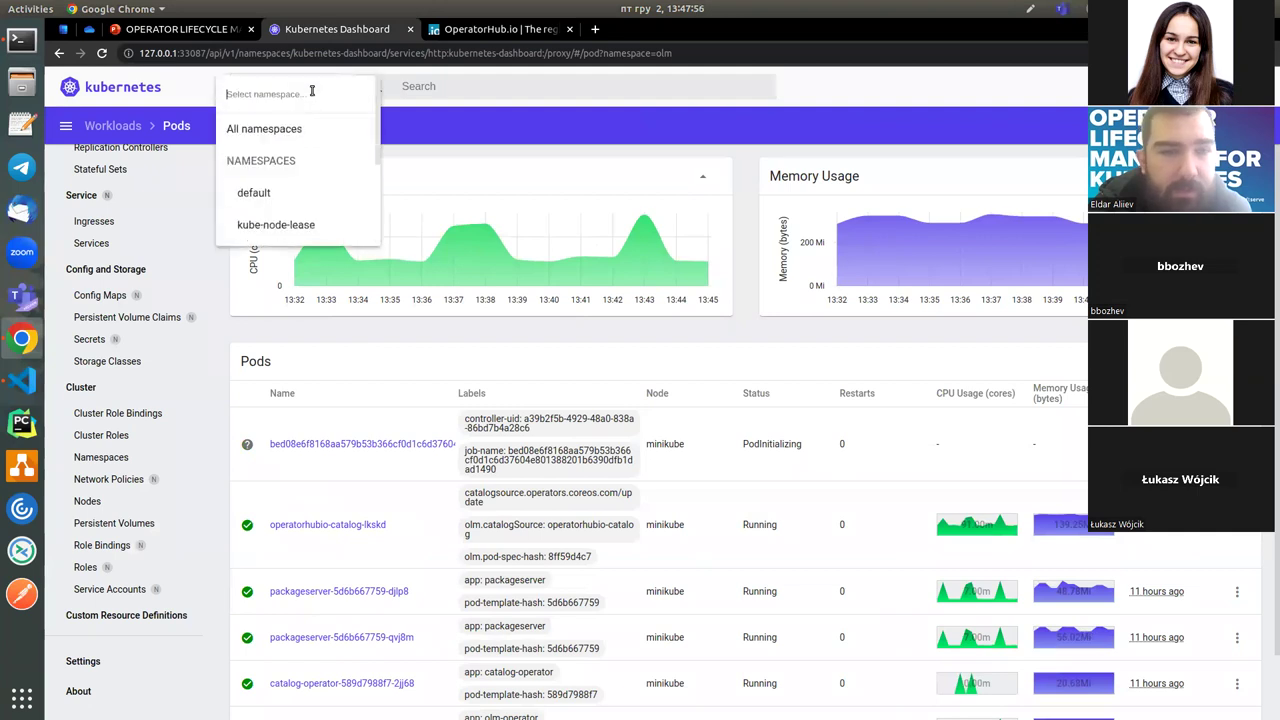
click(276, 195)
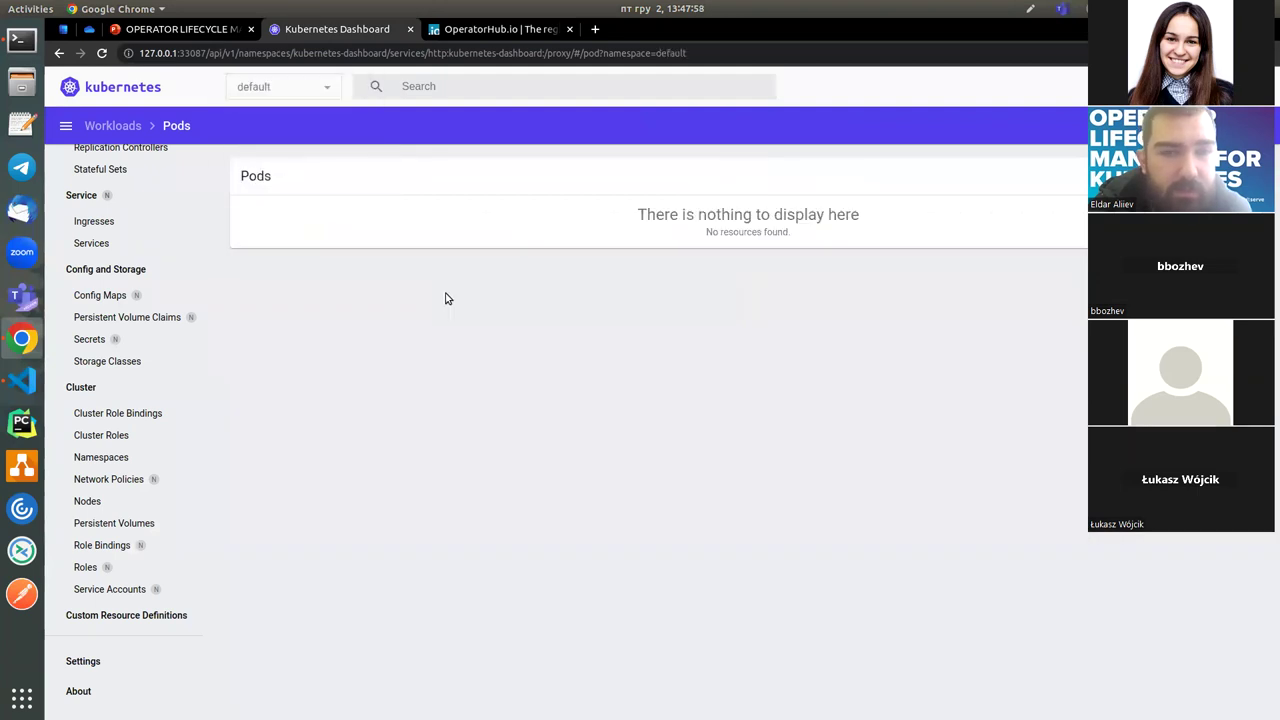
scroll(137, 357, up, 3)
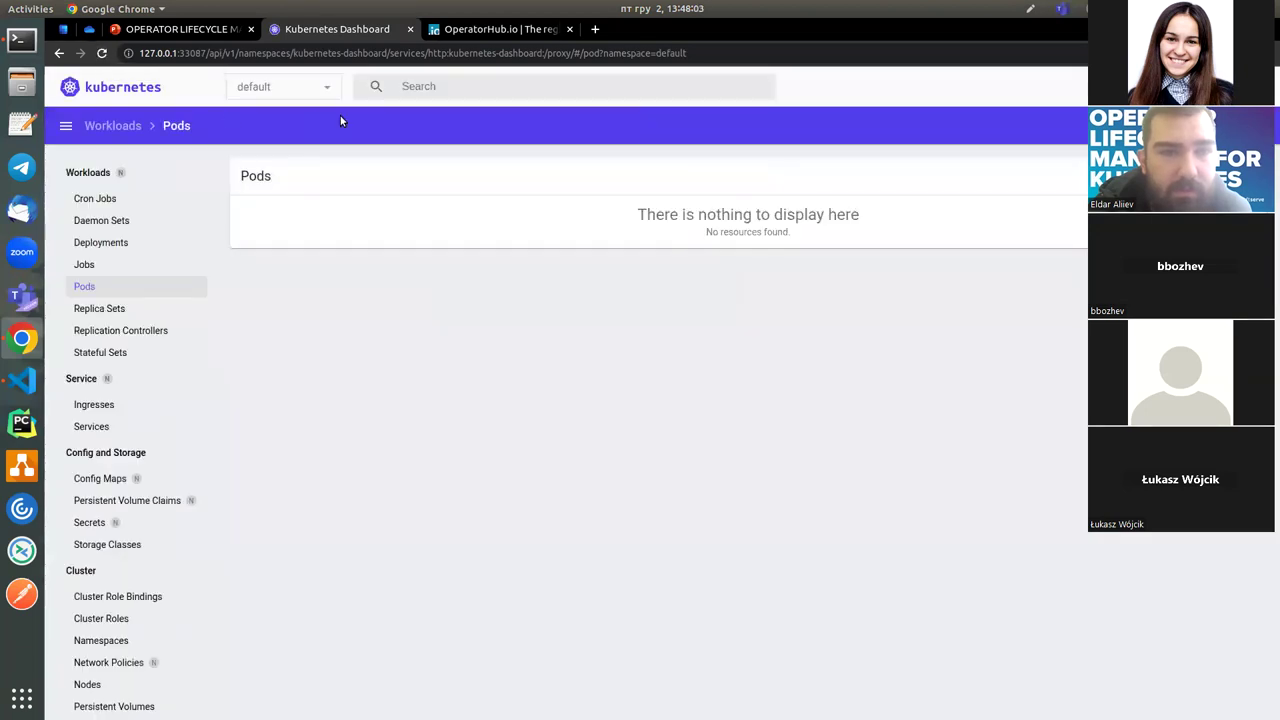
Step: Check the pods in the olm namespace, reloading the dashboard page, and return to Visual Studio Code
click(303, 92)
scroll(297, 213, down, 2)
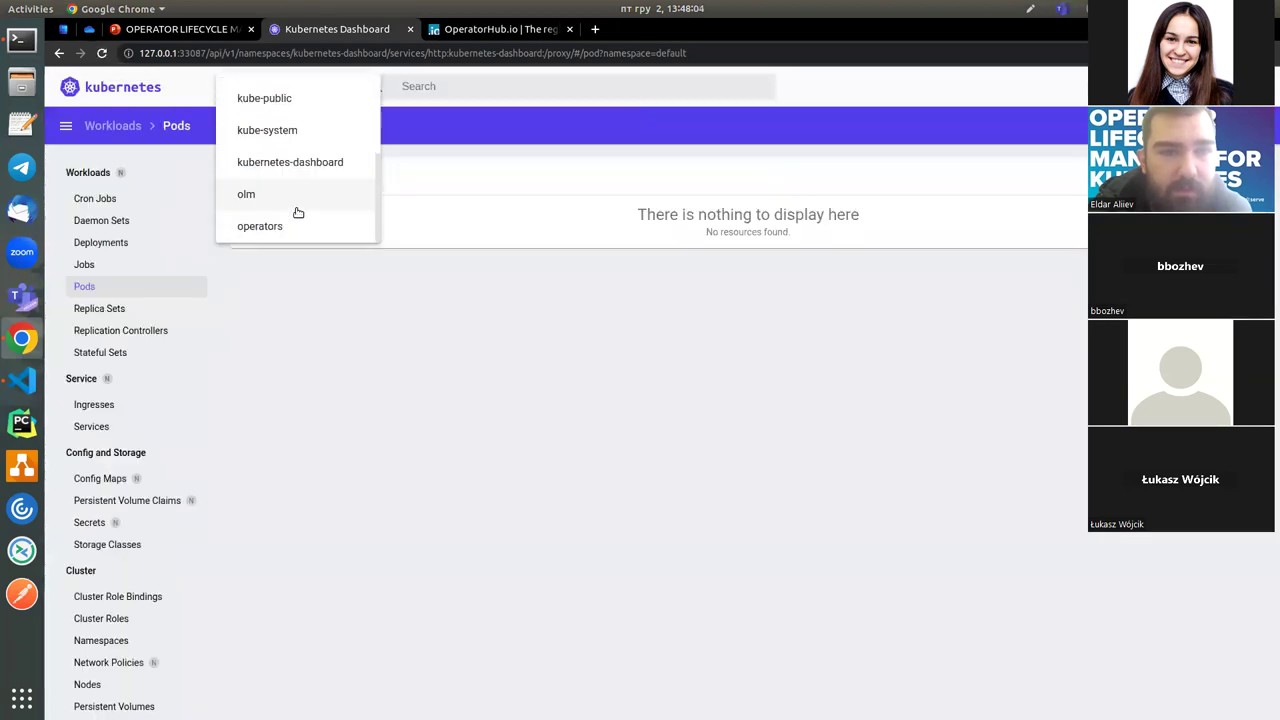
click(288, 197)
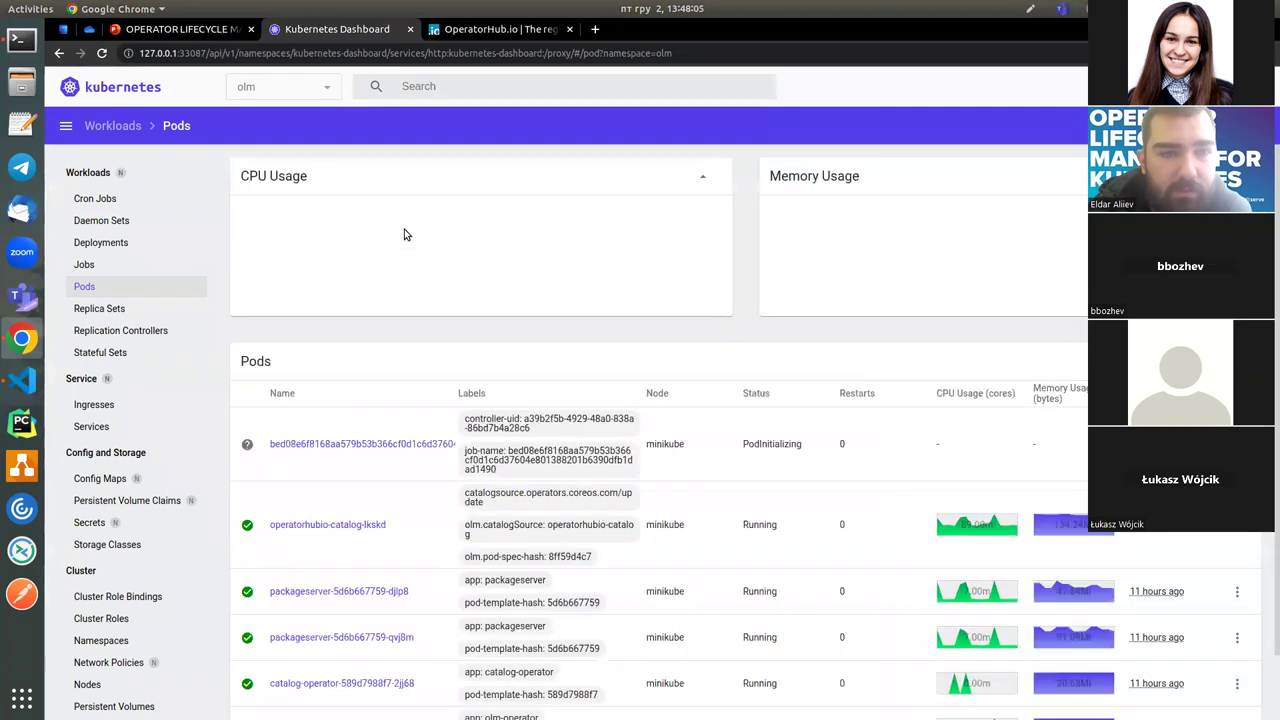
scroll(471, 380, down, 2)
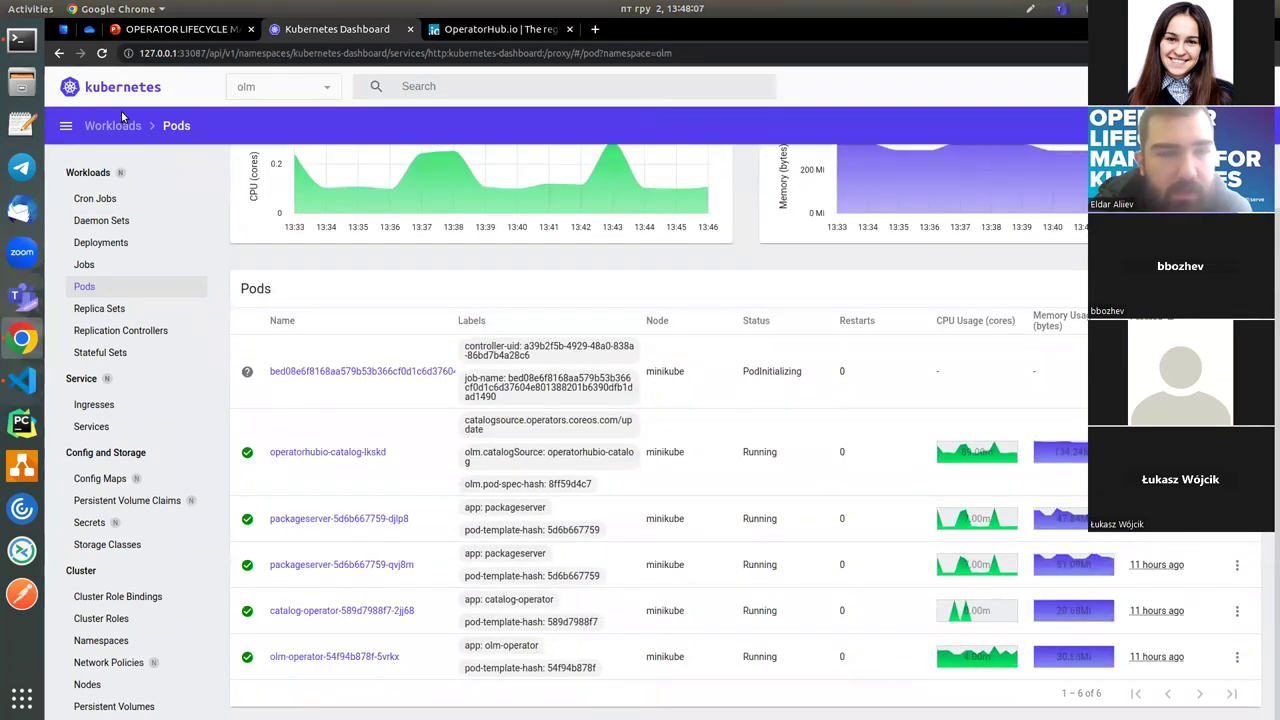
click(101, 53)
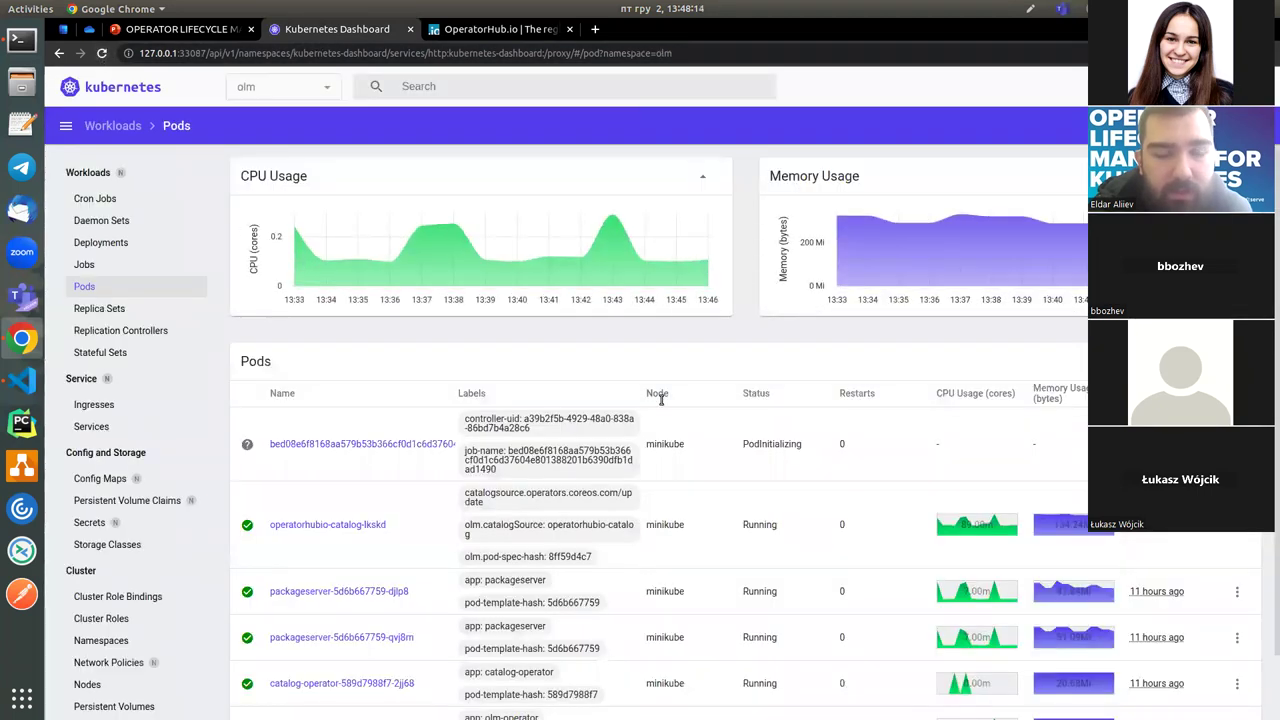
click(22, 380)
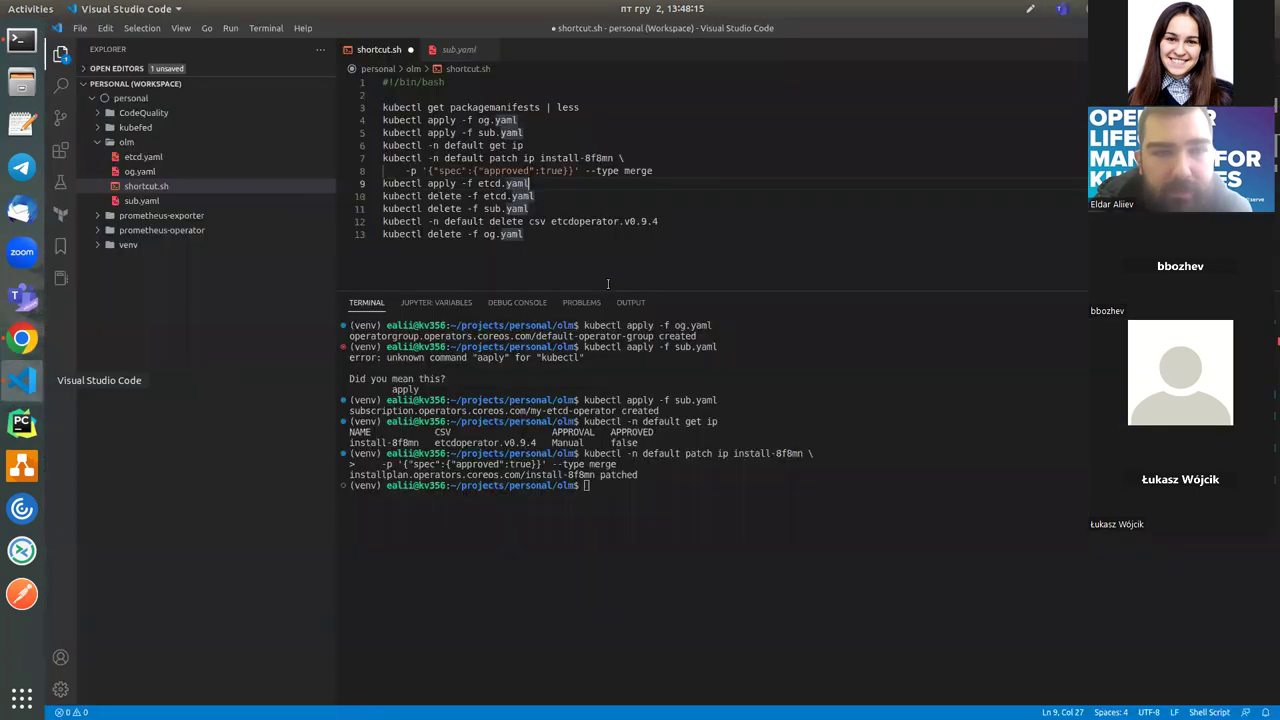
Step: Save shortcut.sh, close sub.yaml and open etcd.yaml to review the EtcdCluster manifest
key(ctrl+s)
click(490, 49)
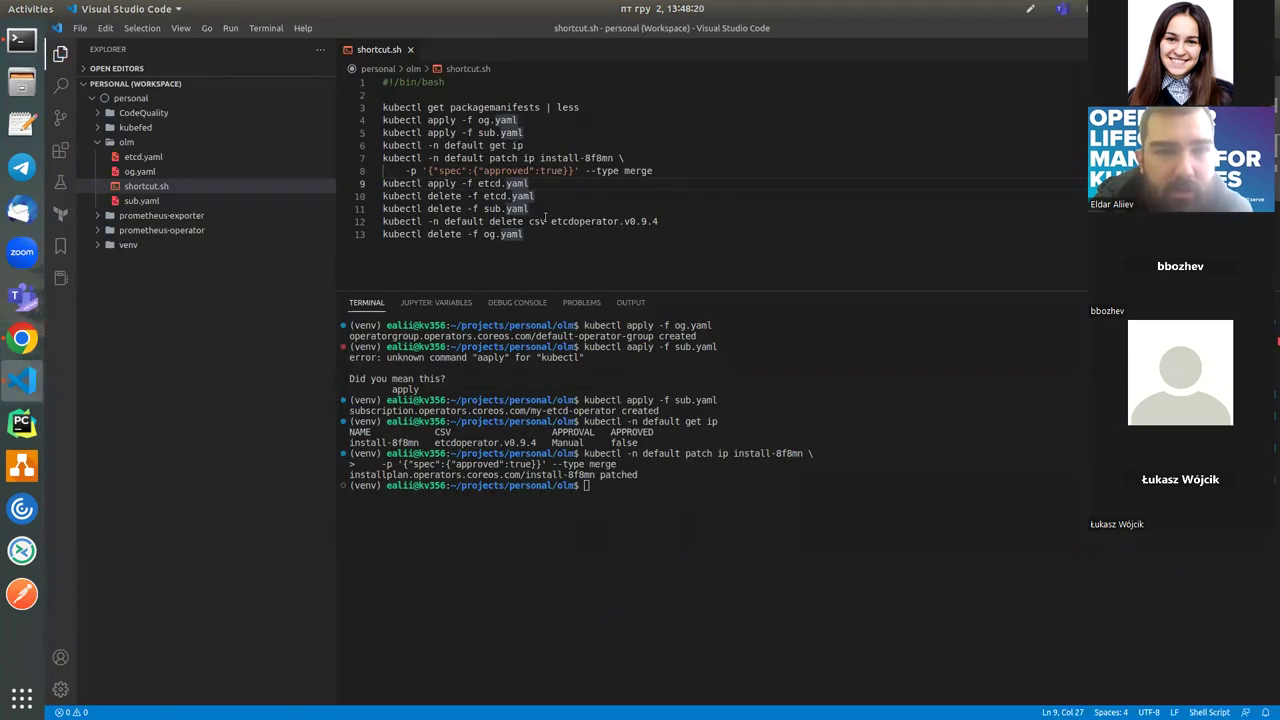
click(147, 157)
click(487, 172)
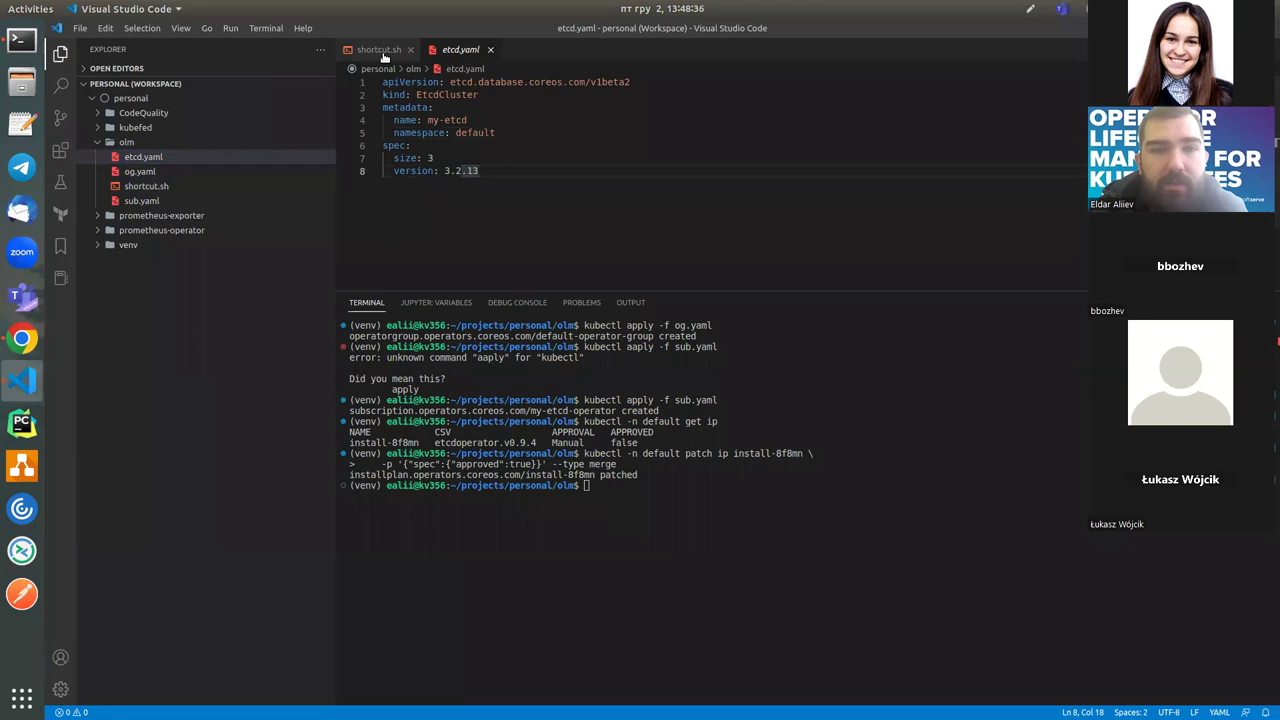
Step: Switch to the Kubernetes Dashboard in Chrome, reload it, and check the pods in the default and olm namespaces
click(24, 340)
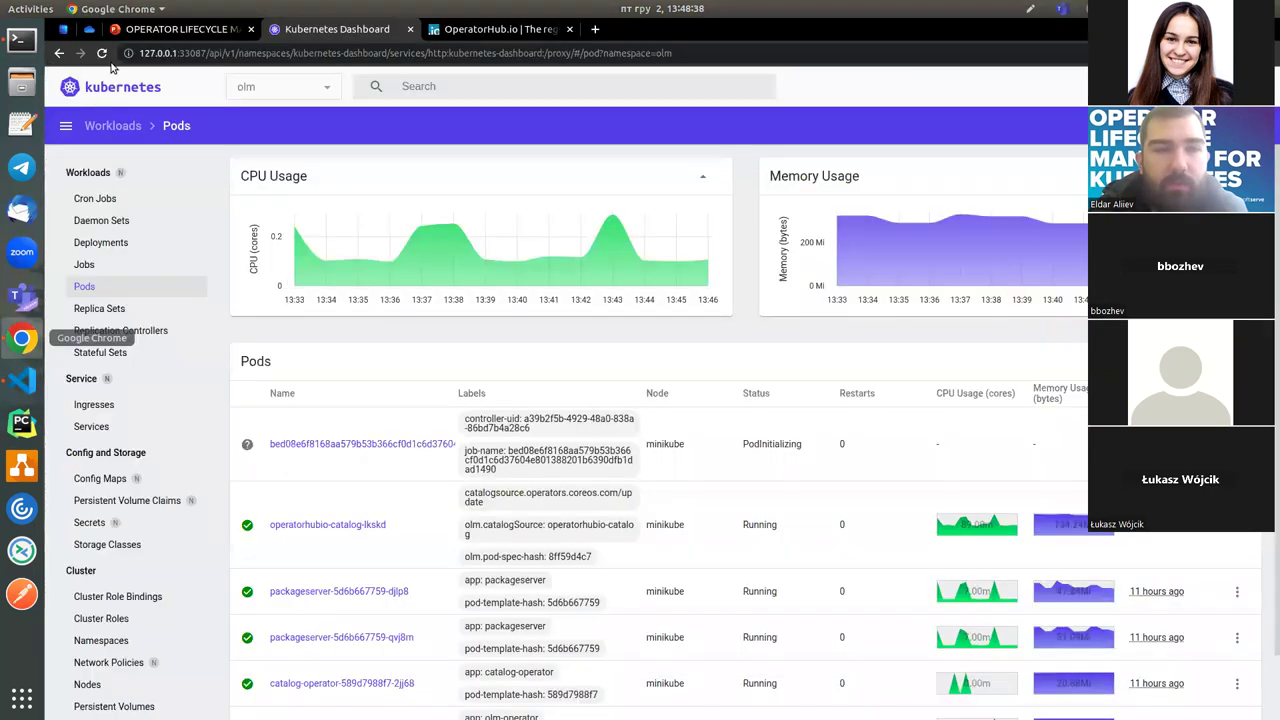
click(102, 53)
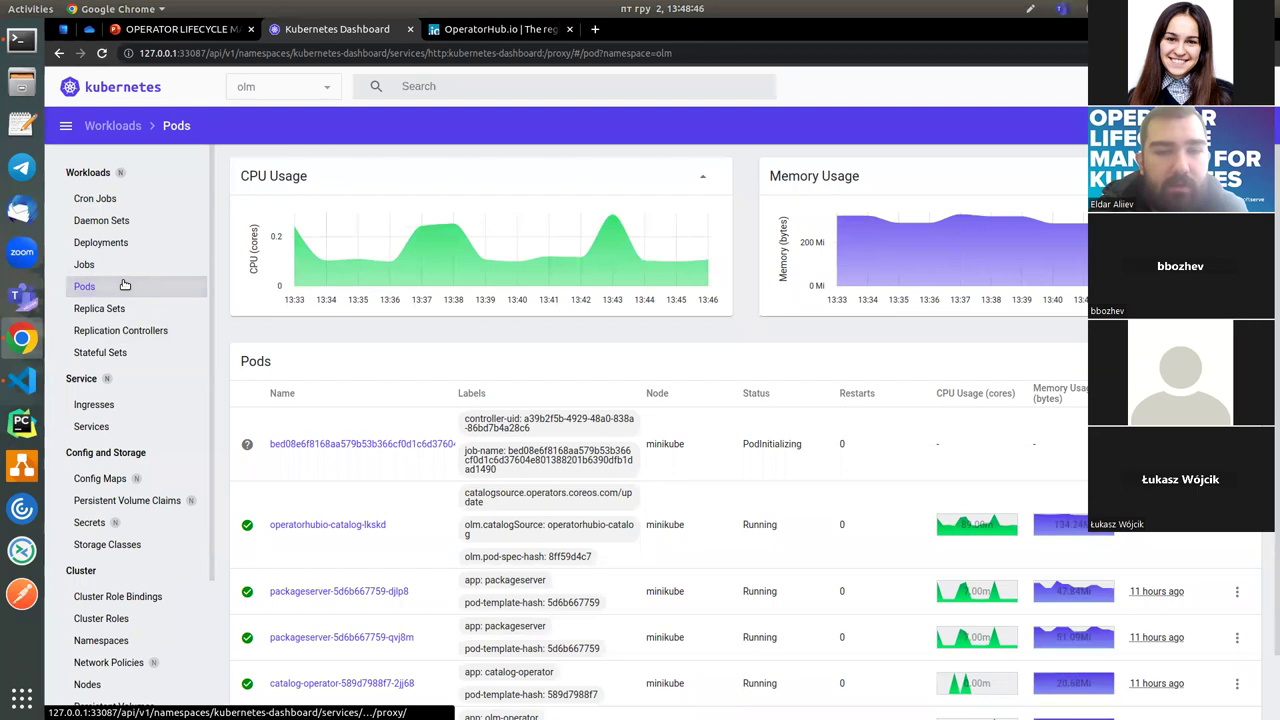
click(299, 92)
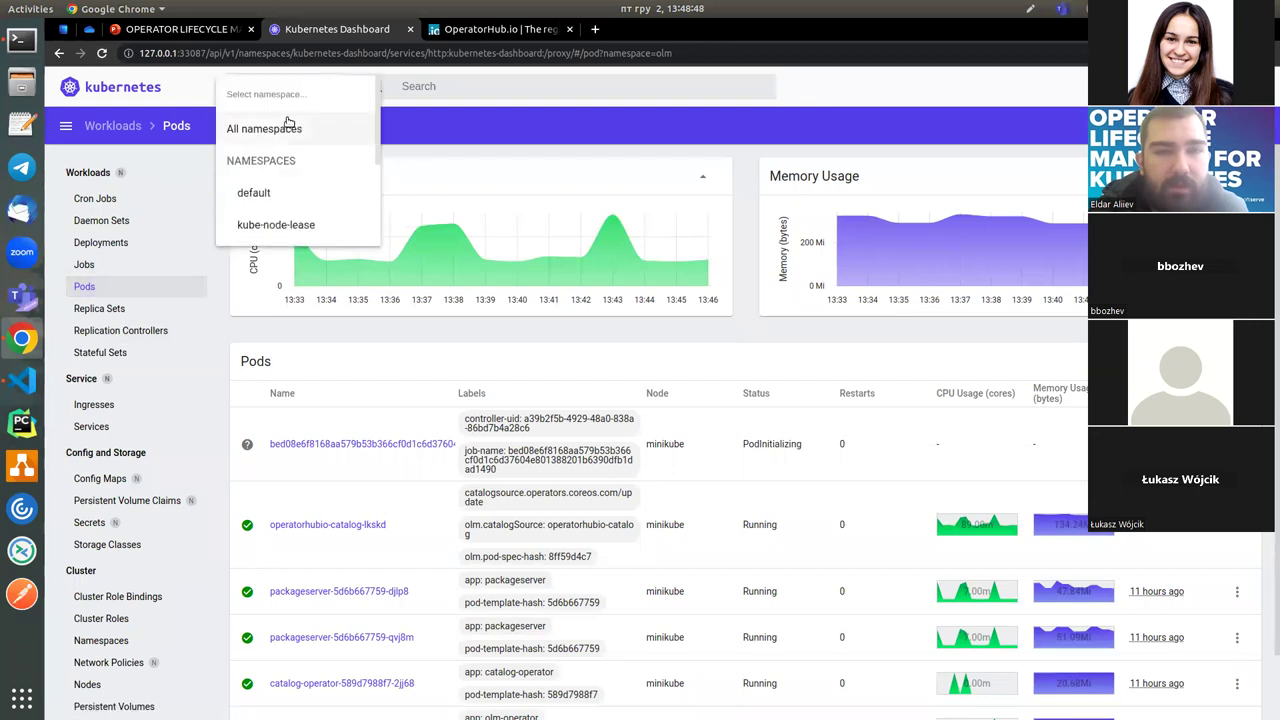
click(280, 200)
click(290, 90)
scroll(284, 195, down, 2)
click(275, 208)
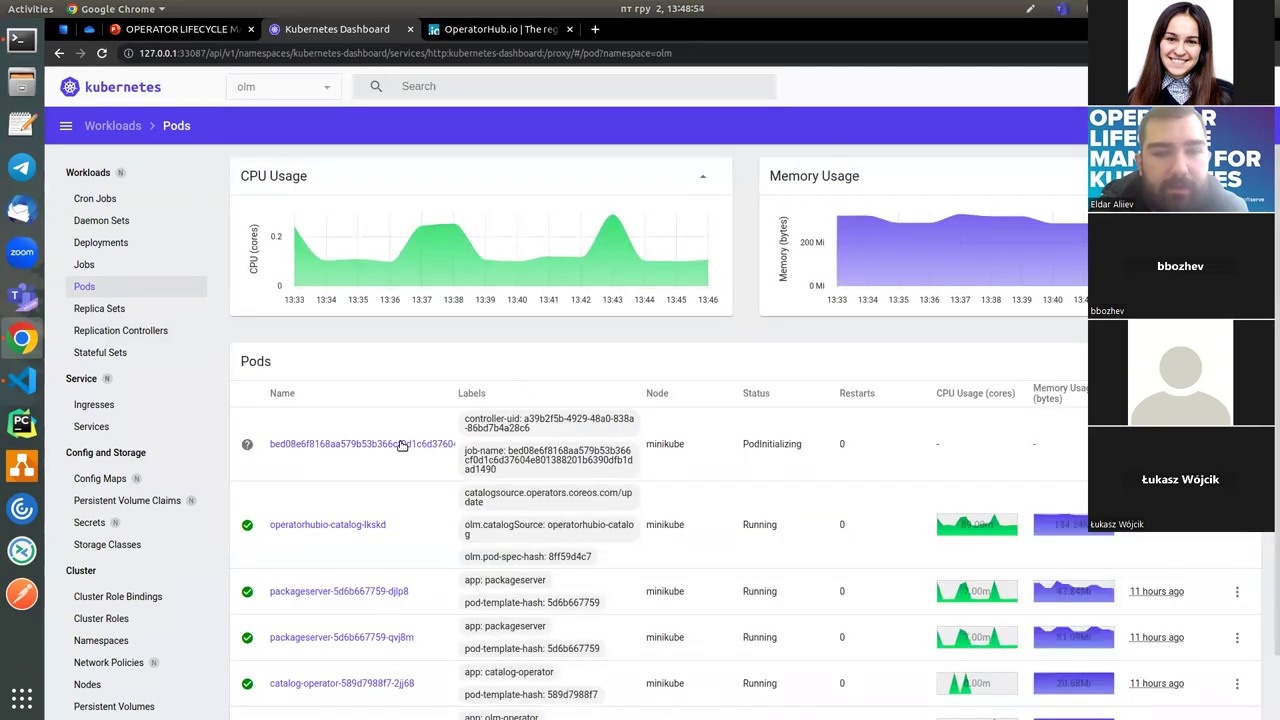
Step: Open the details of the bed08e6f pod in the olm namespace and examine its conditions, events and containers
click(400, 446)
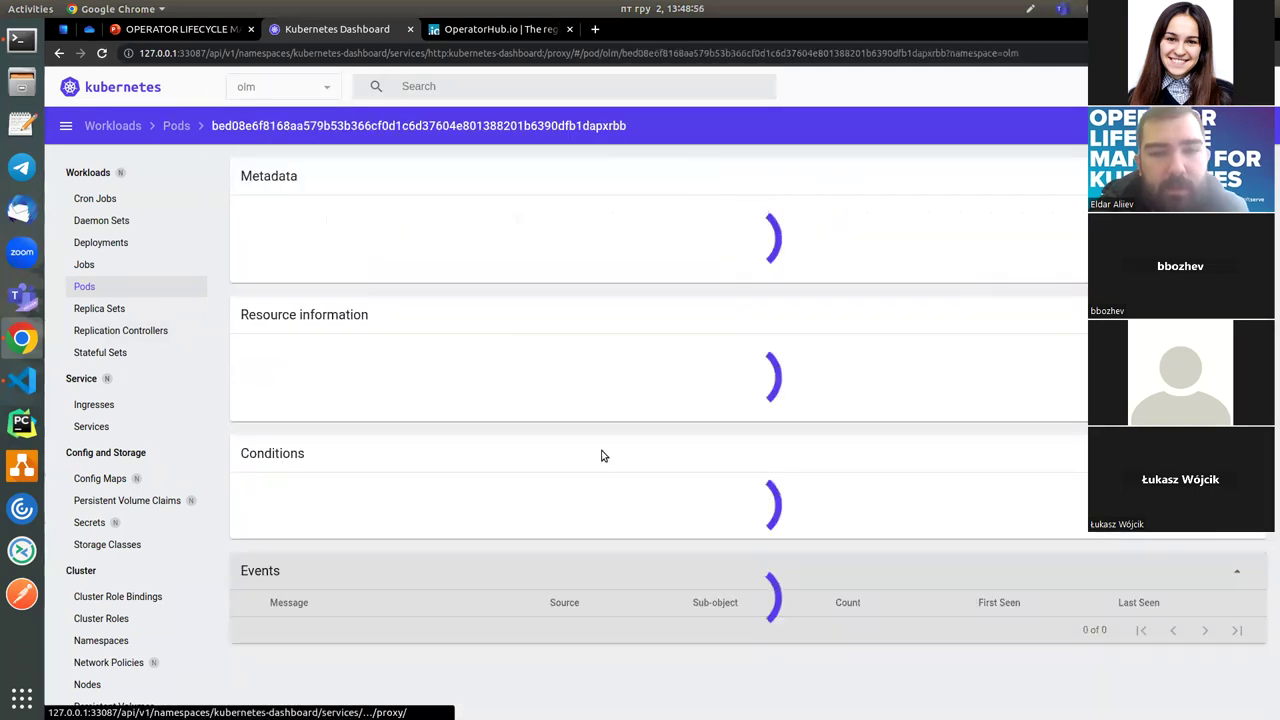
scroll(593, 387, down, 5)
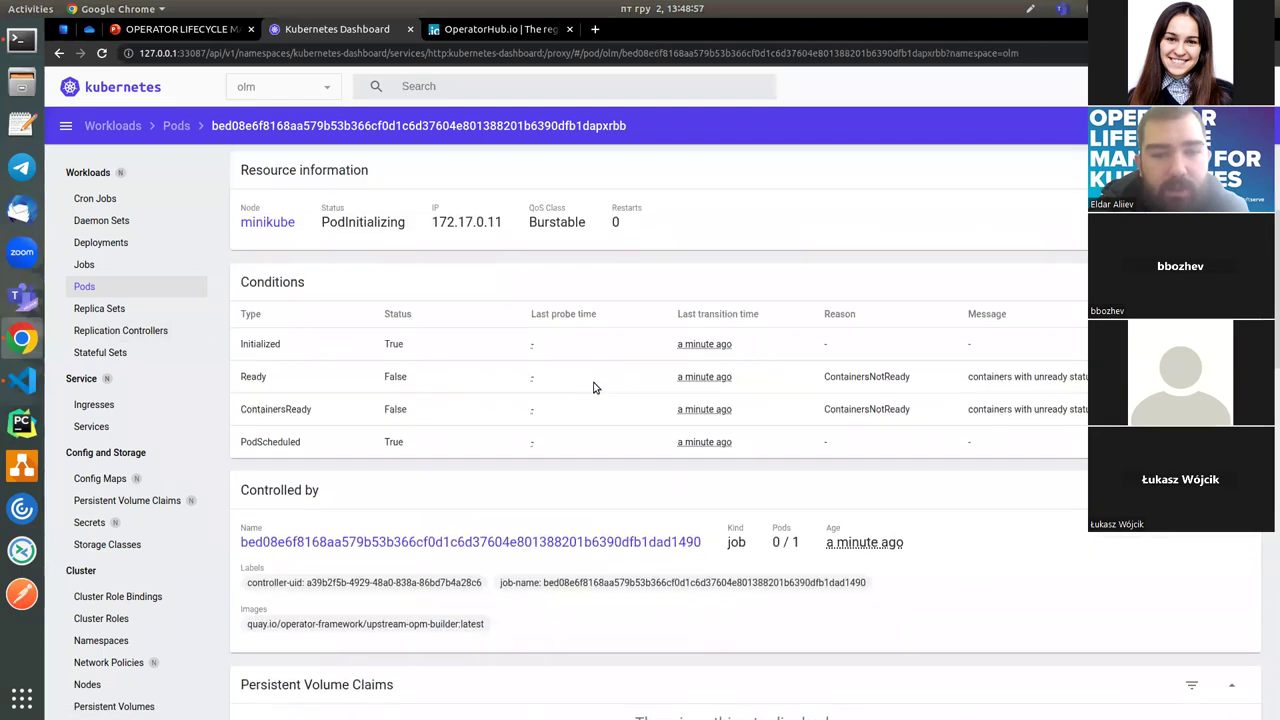
scroll(593, 387, down, 9)
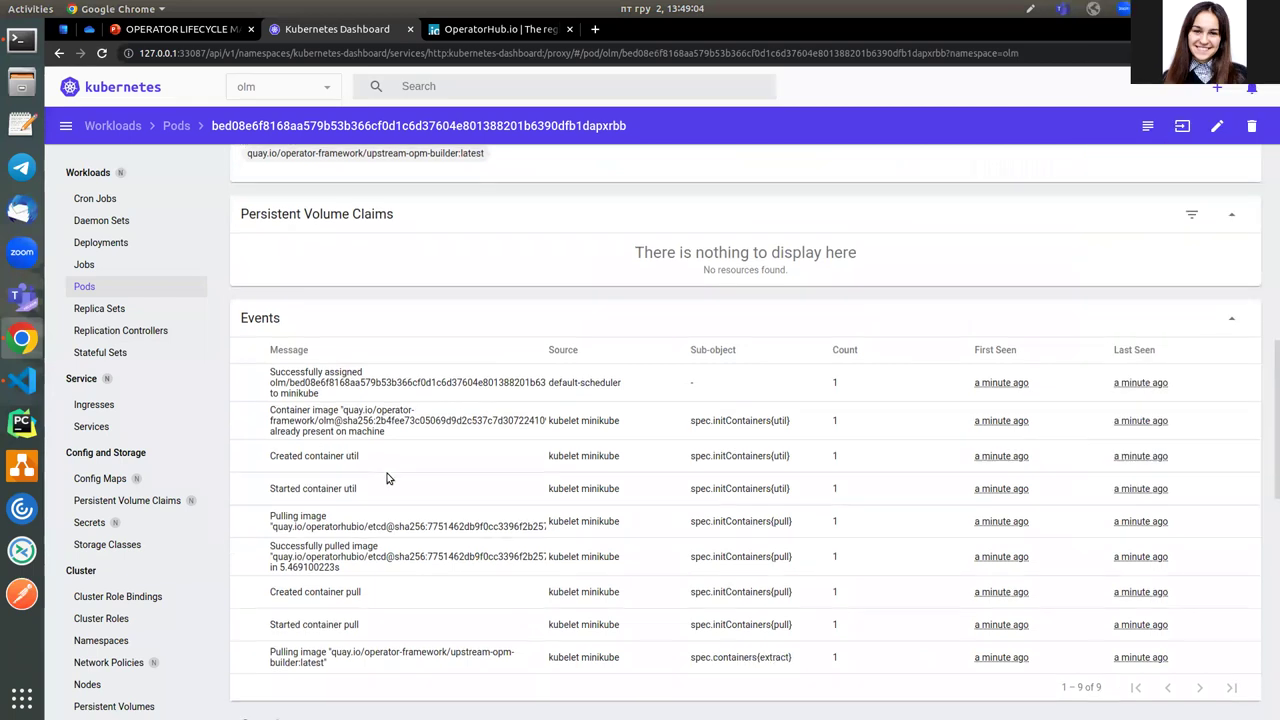
scroll(391, 474, down, 4)
scroll(390, 466, down, 3)
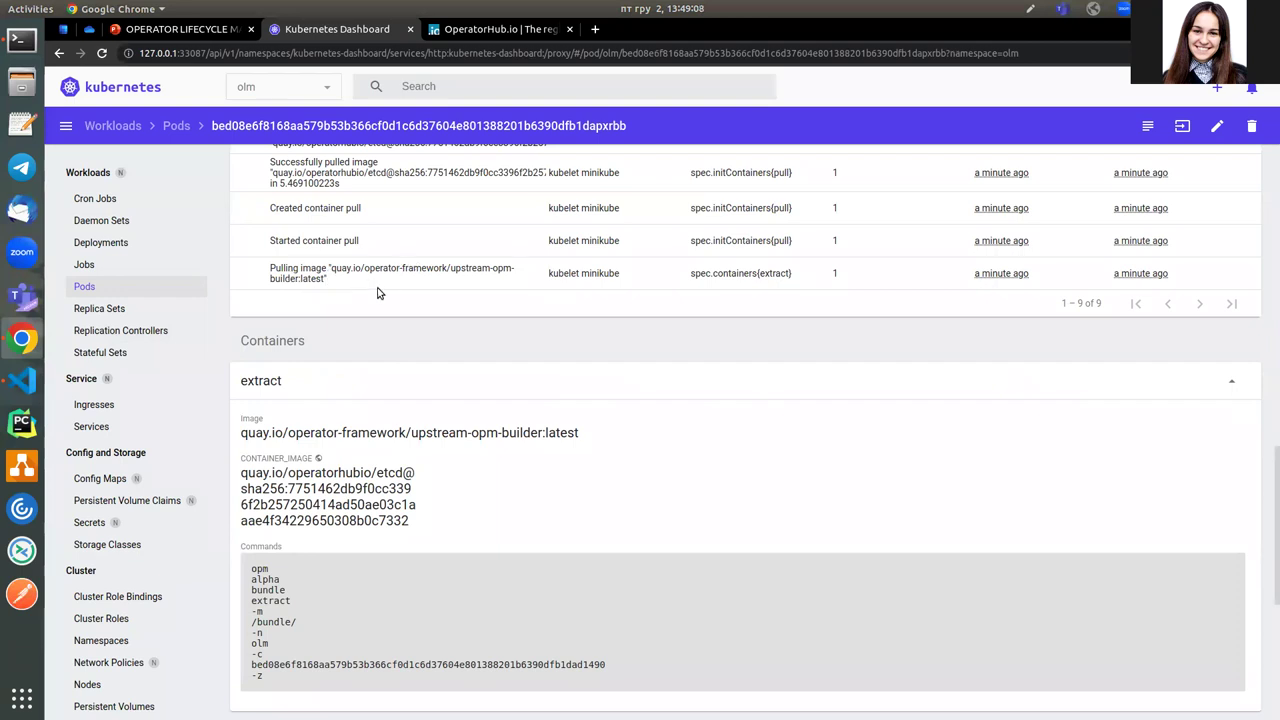
scroll(599, 390, down, 8)
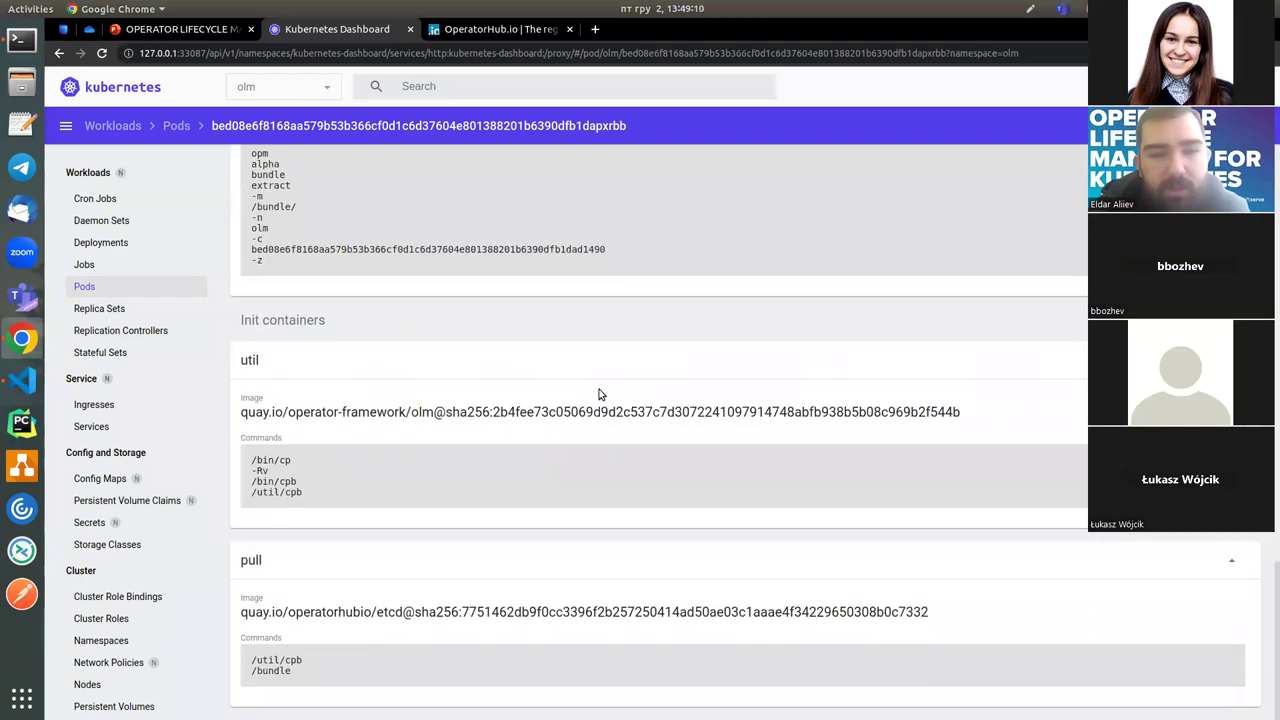
Step: Return to the olm pod list and reload it, and check the pods in the default namespace
click(95, 288)
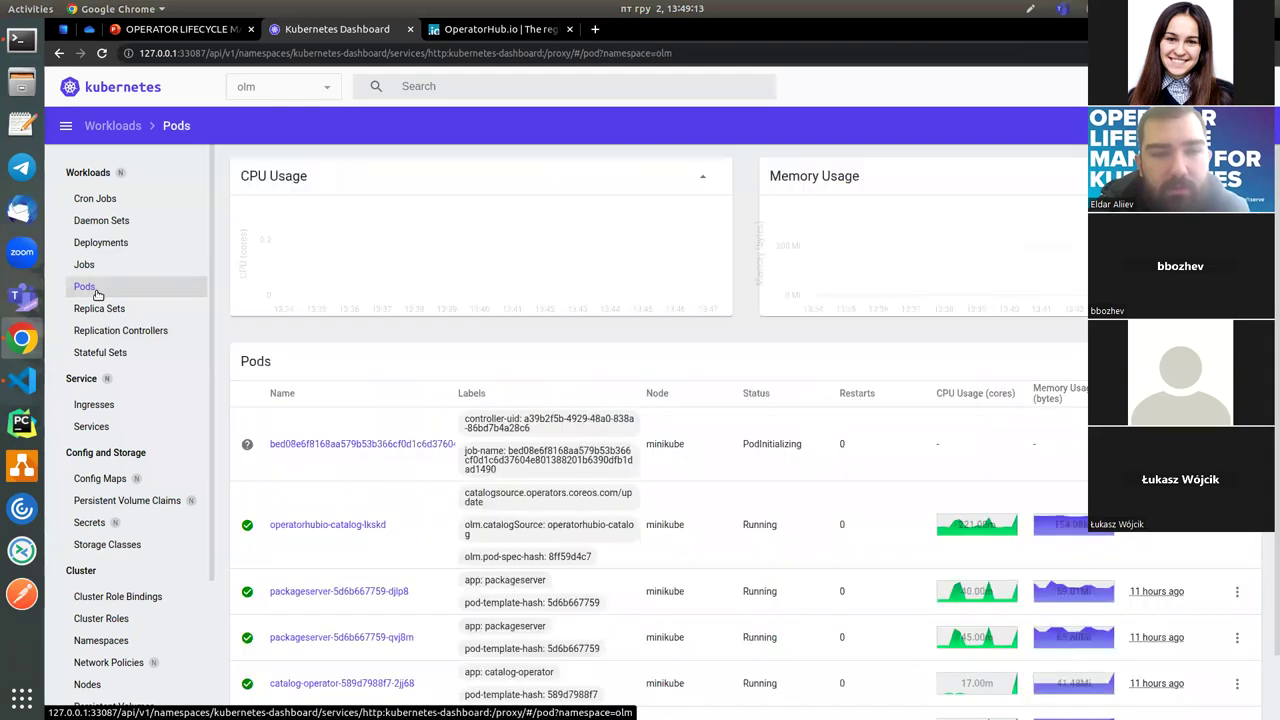
scroll(540, 403, down, 1)
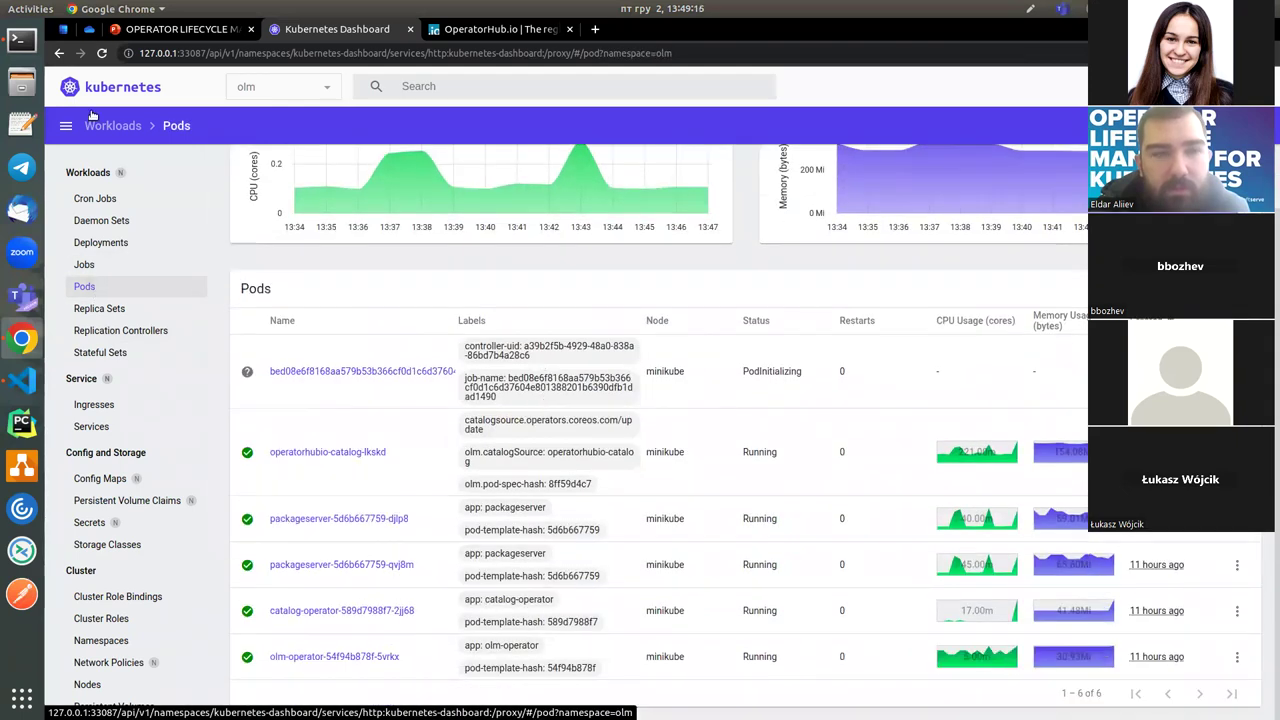
click(102, 54)
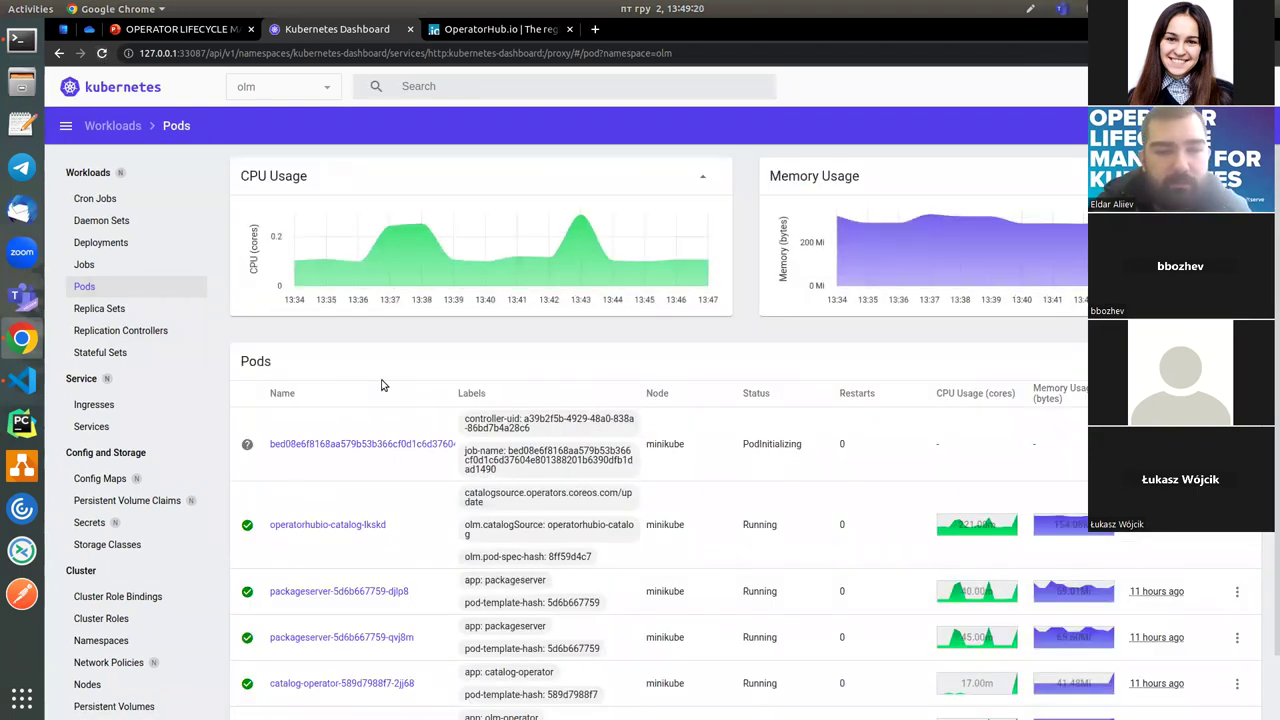
click(305, 88)
scroll(309, 130, up, 3)
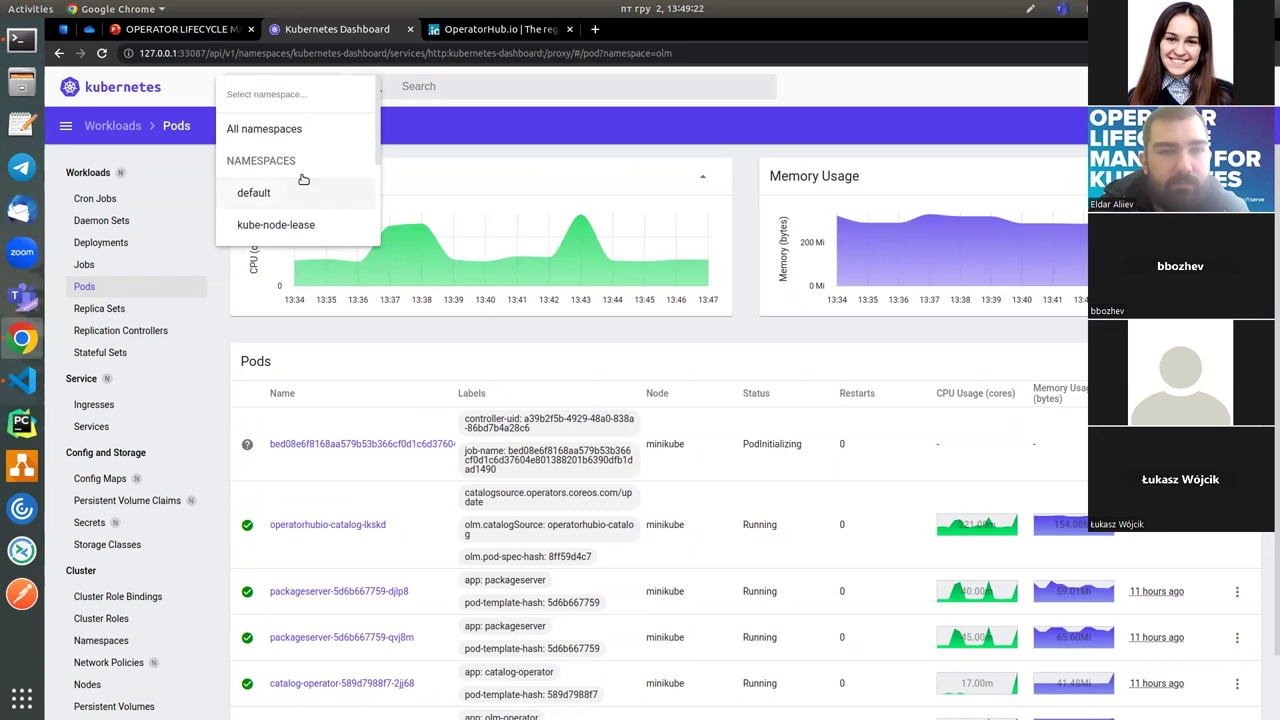
click(266, 194)
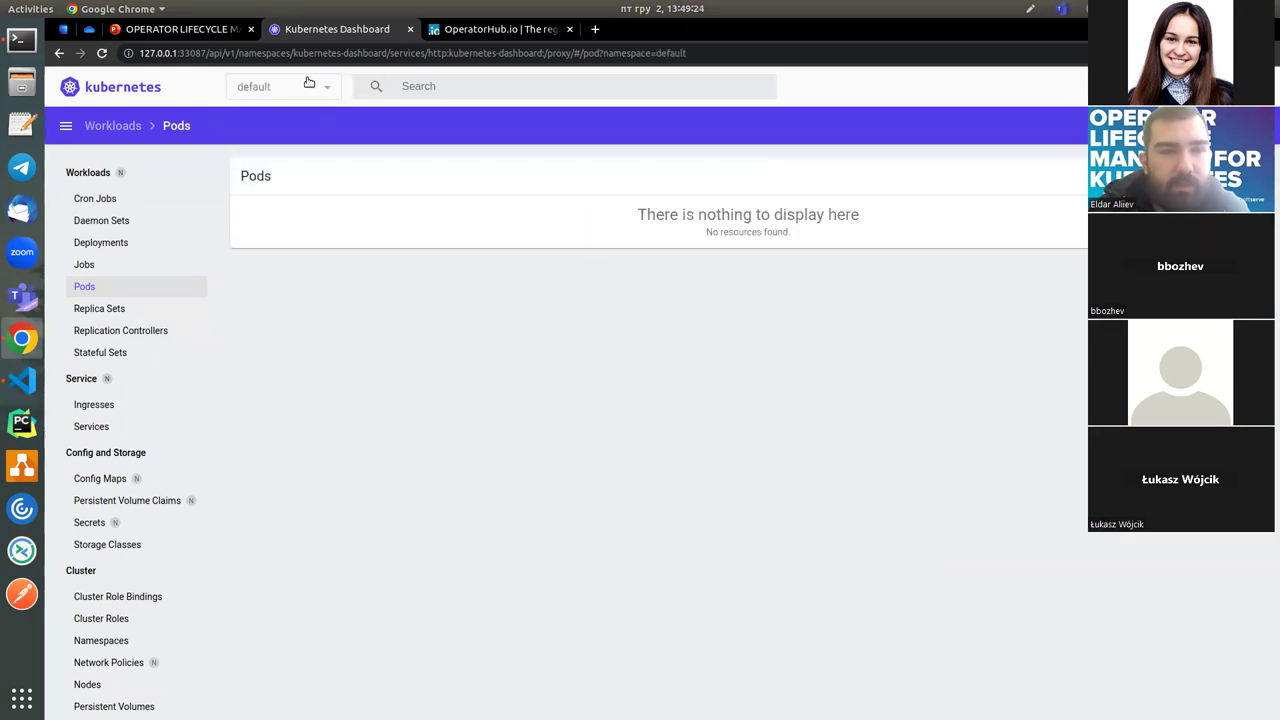
Step: Open the Cluster Service Version custom resource definition and check its objects in the default namespace
scroll(69, 491, down, 4)
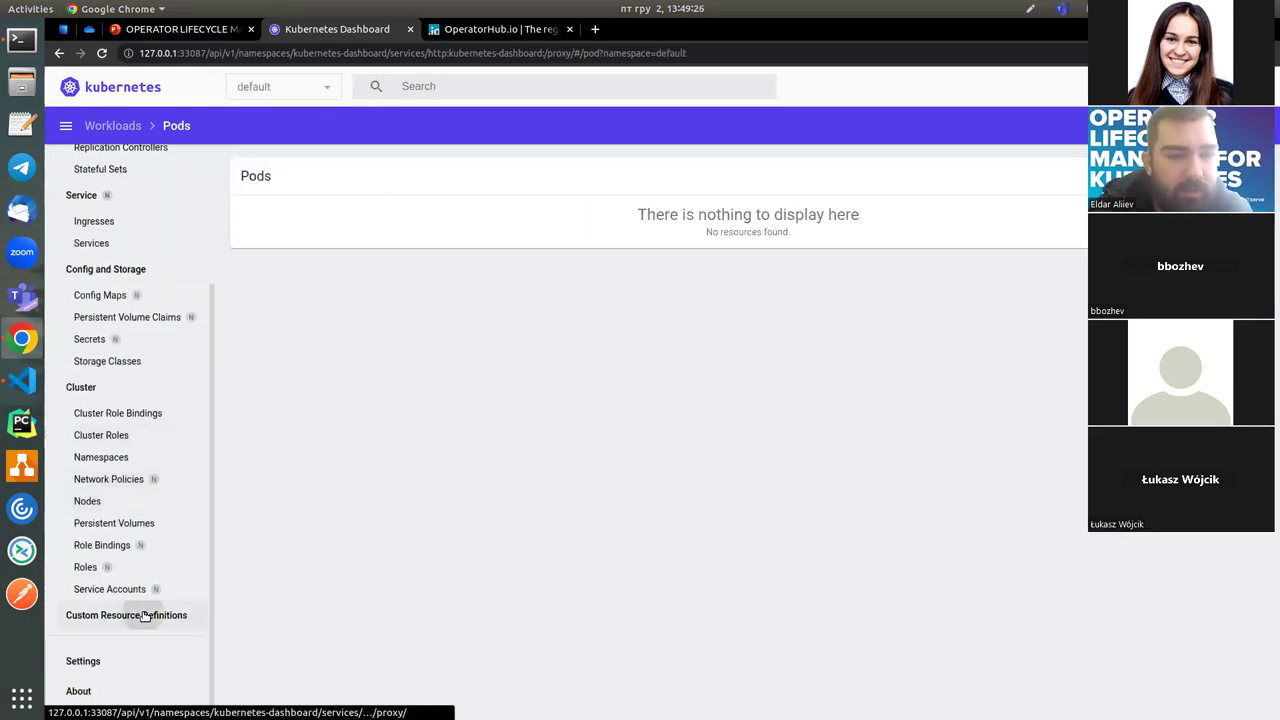
click(144, 616)
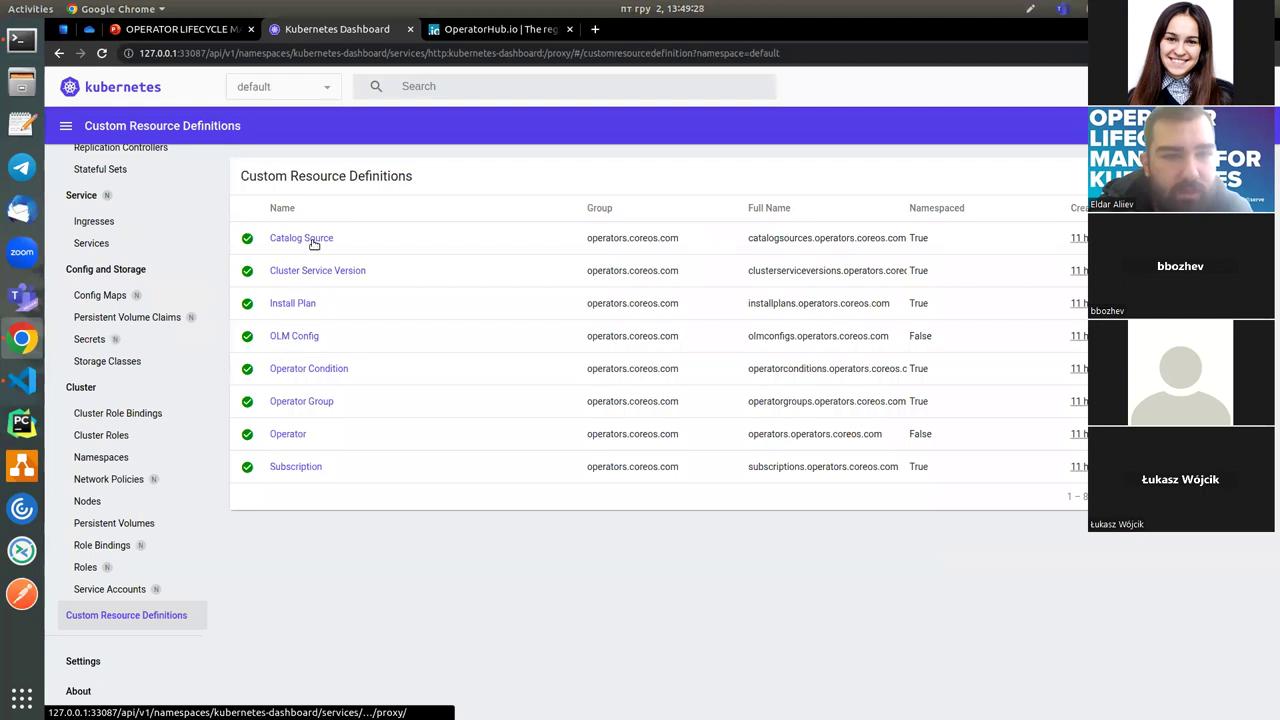
click(312, 266)
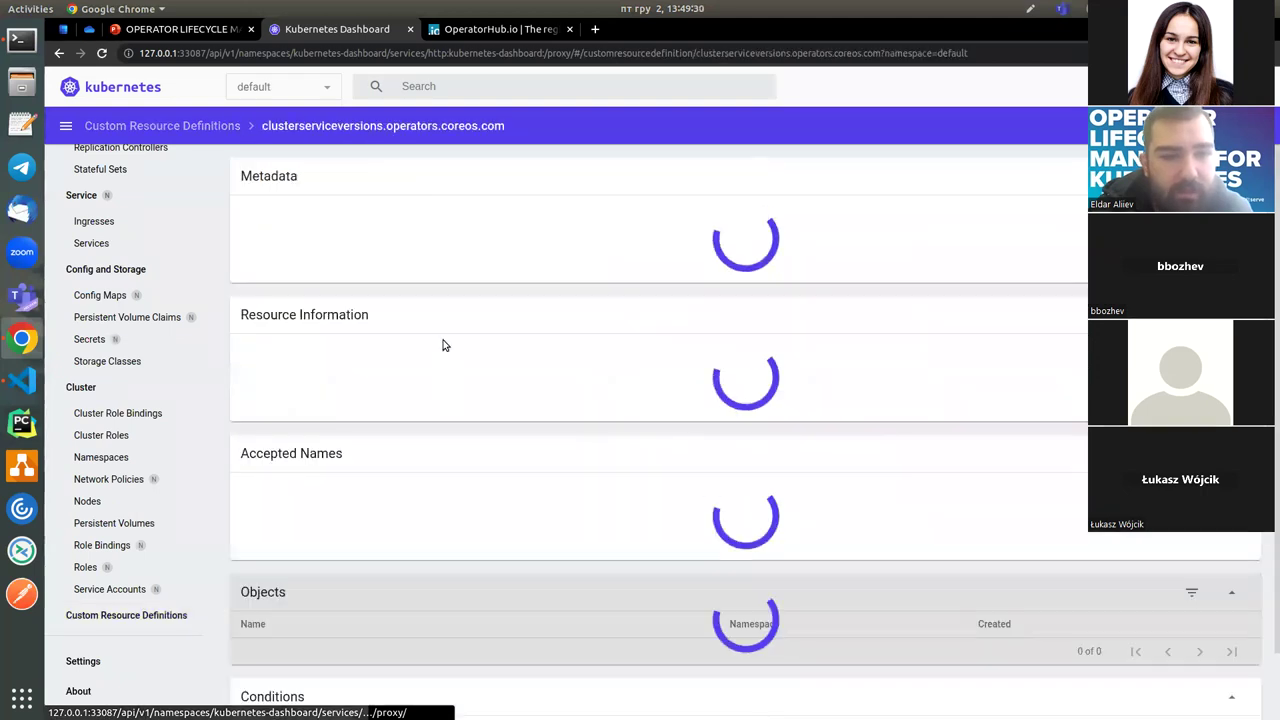
scroll(494, 446, down, 2)
scroll(494, 446, down, 1)
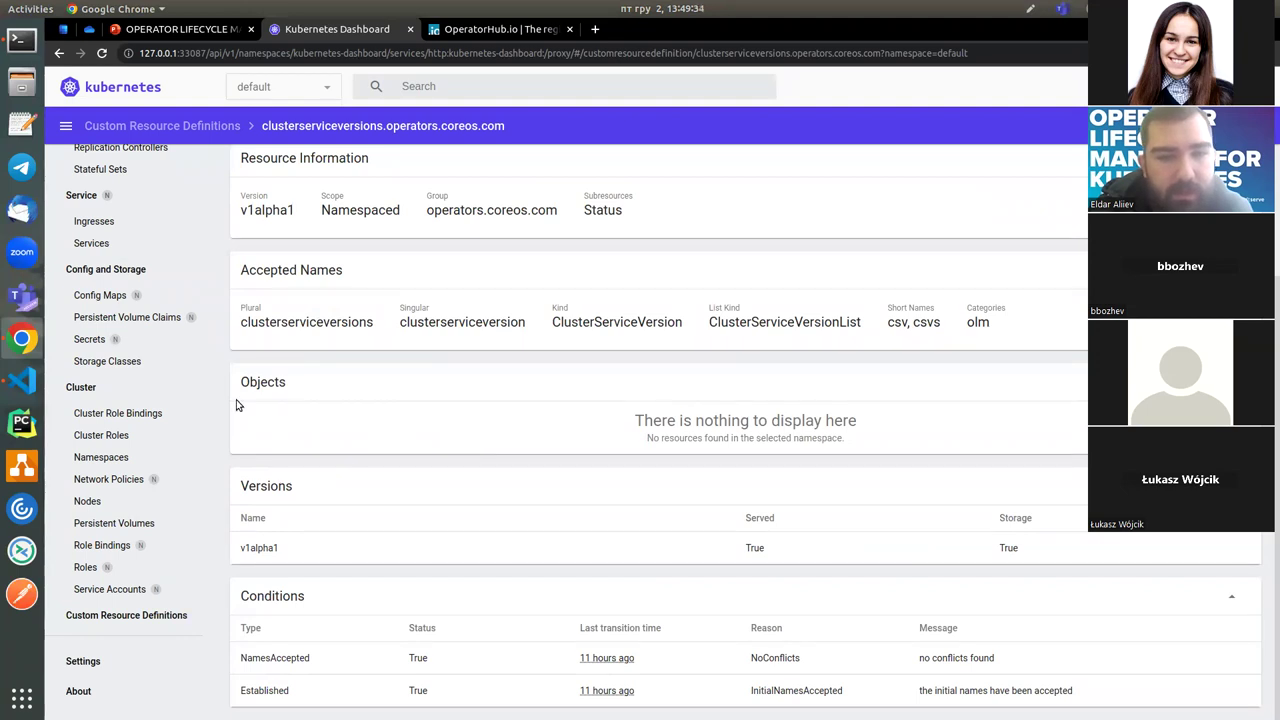
Step: Change the namespace to olm and check the Cluster Service Version objects there
scroll(481, 459, up, 5)
click(324, 96)
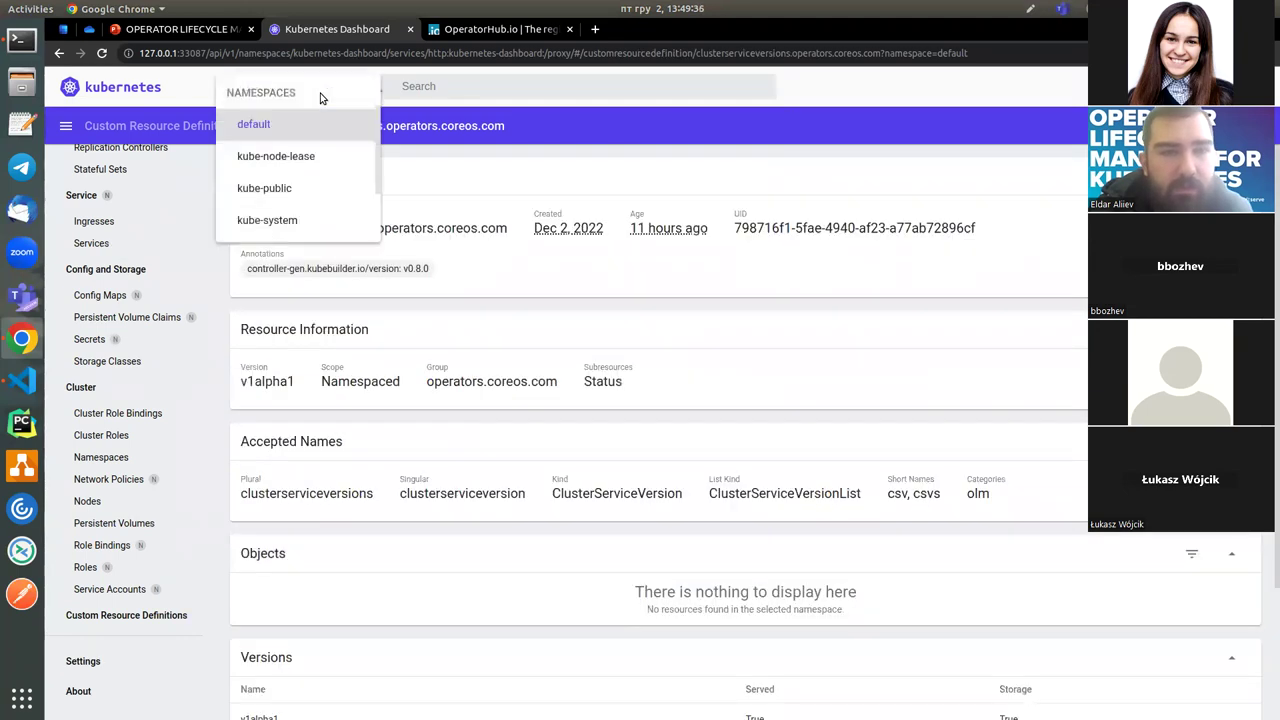
scroll(333, 178, down, 3)
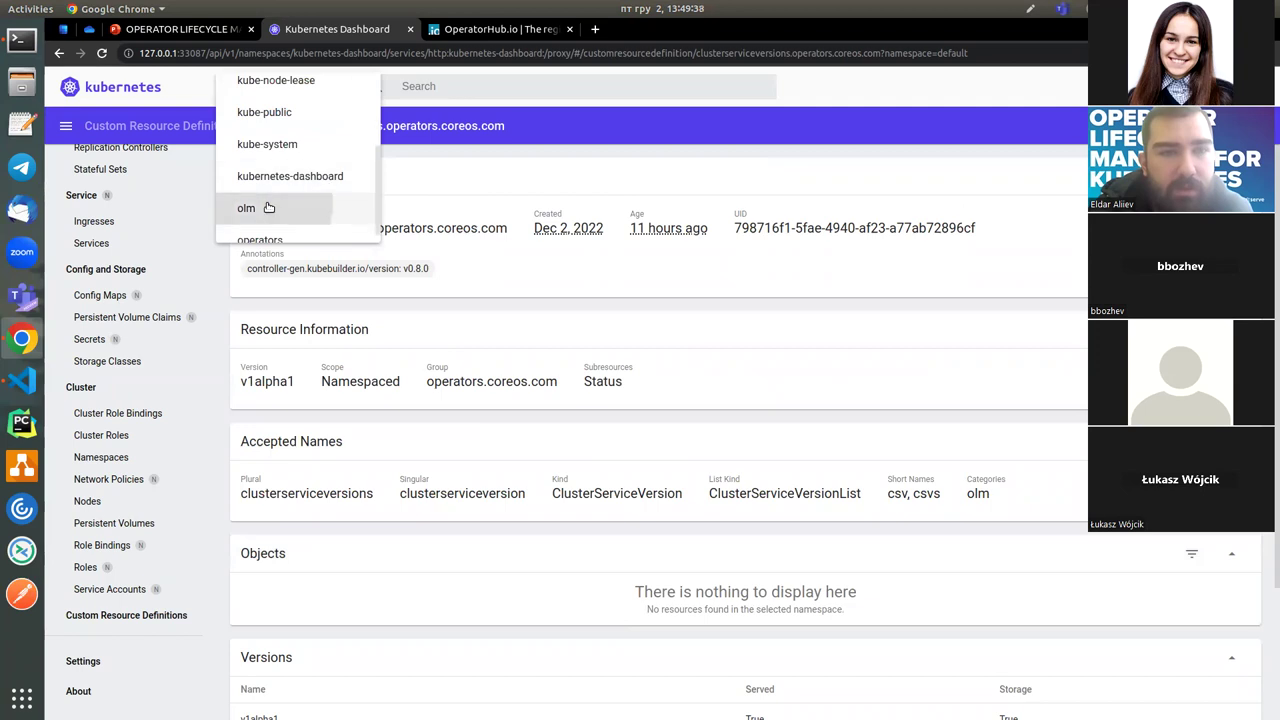
click(268, 206)
scroll(520, 410, down, 4)
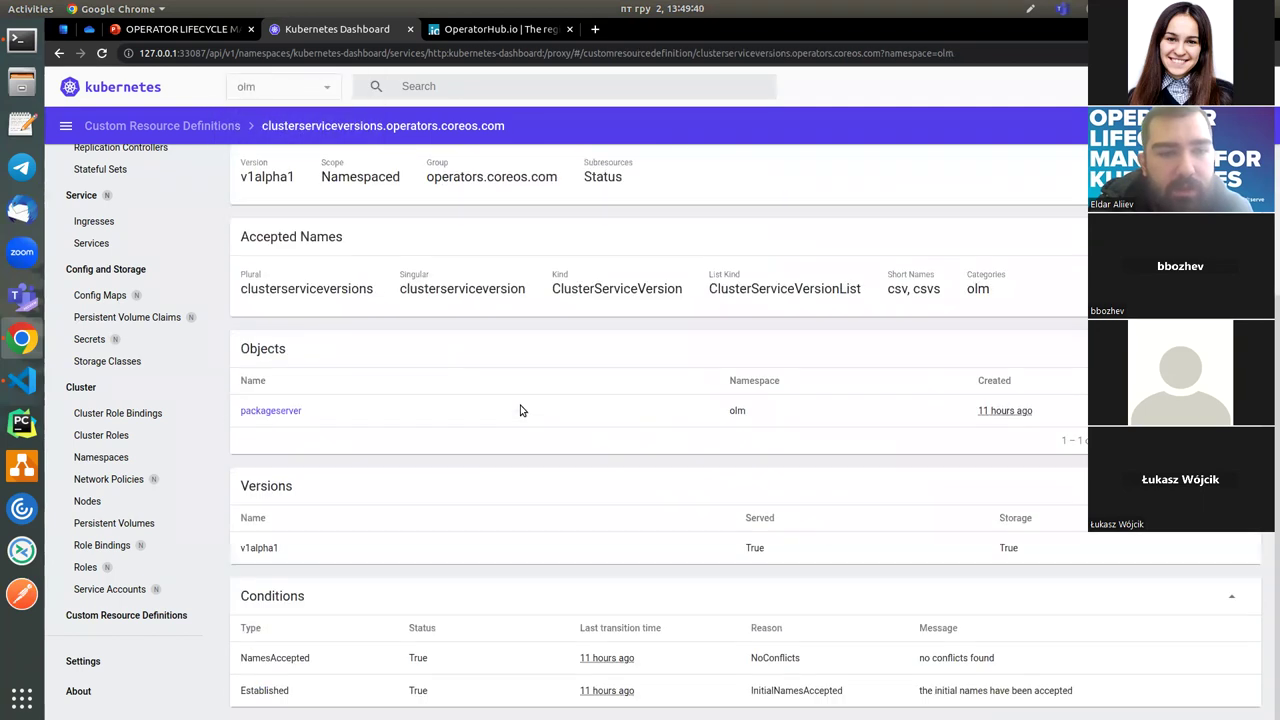
scroll(520, 410, up, 4)
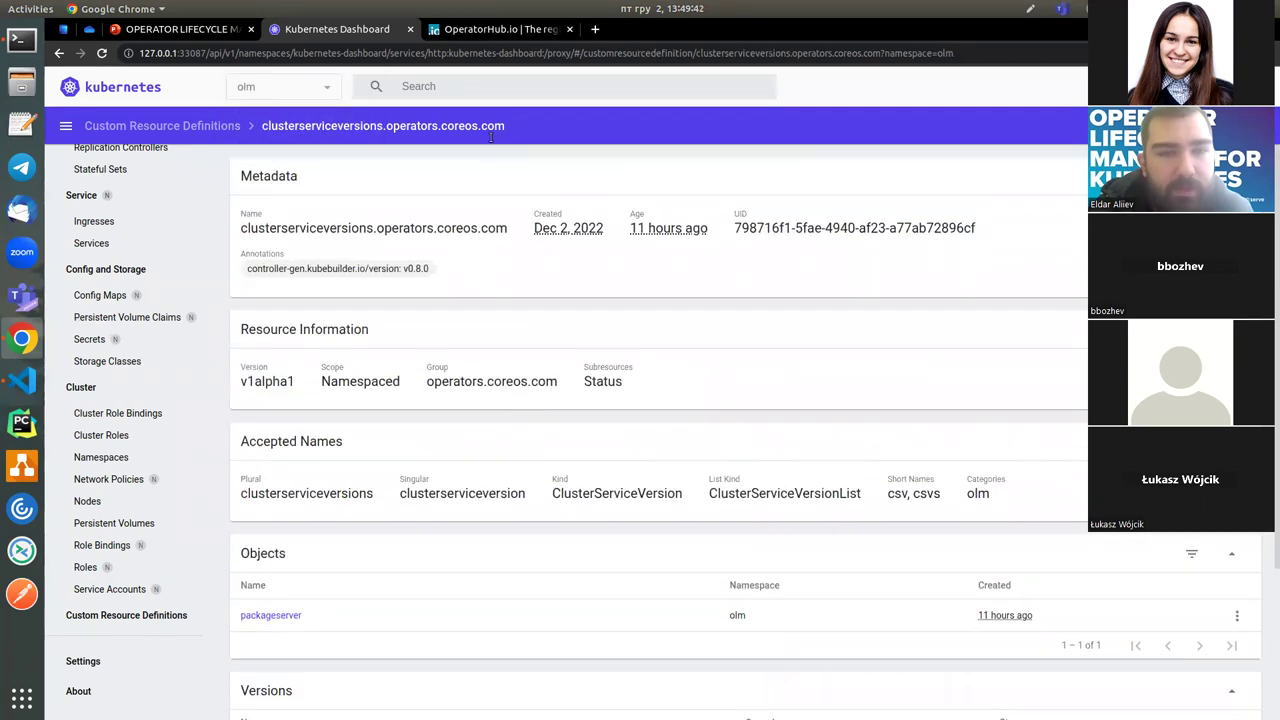
Step: Change the namespace to operators and check its pods
click(320, 90)
scroll(318, 188, down, 3)
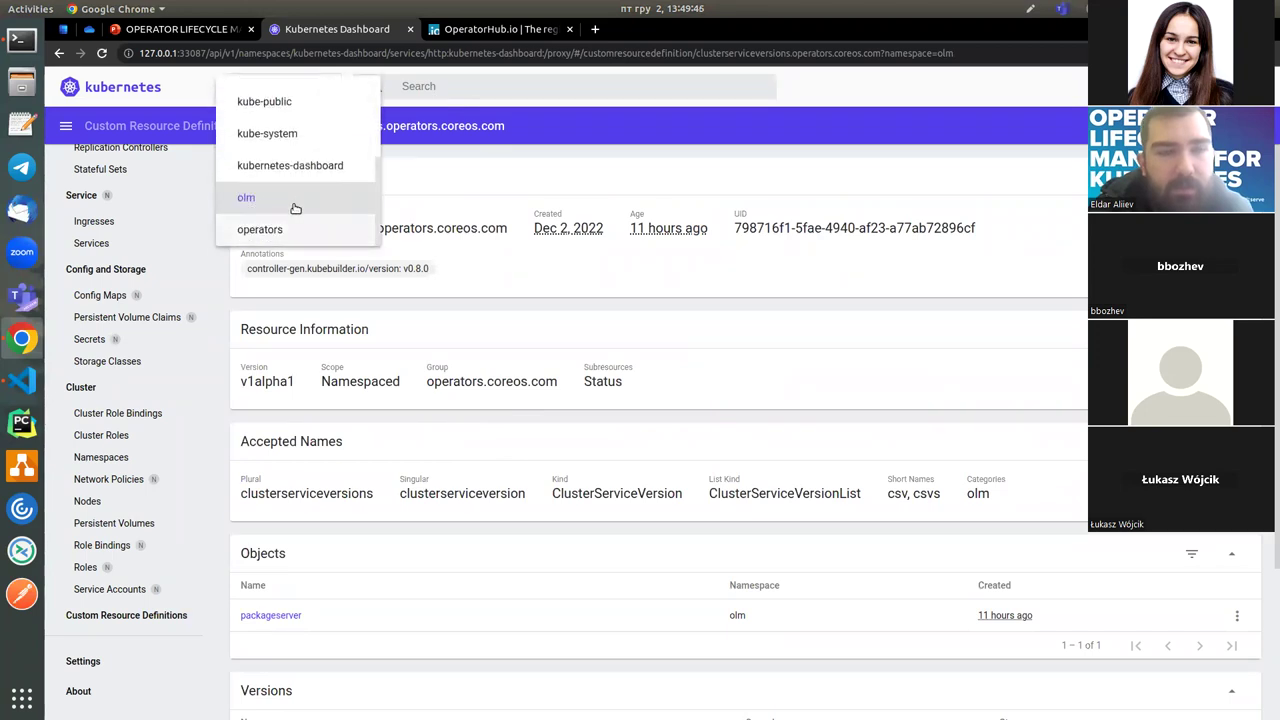
click(283, 228)
scroll(120, 221, up, 2)
click(108, 209)
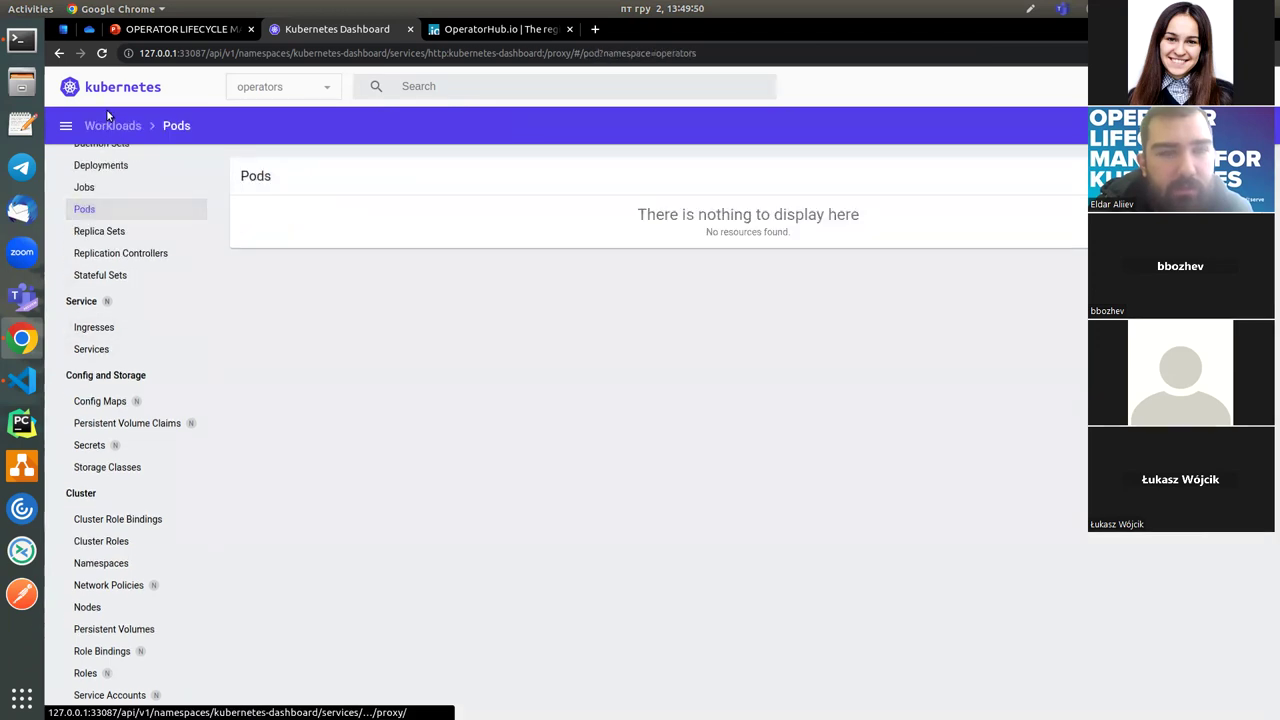
Step: Check the pods in the default namespace, then those in olm, and reload the dashboard page
click(242, 91)
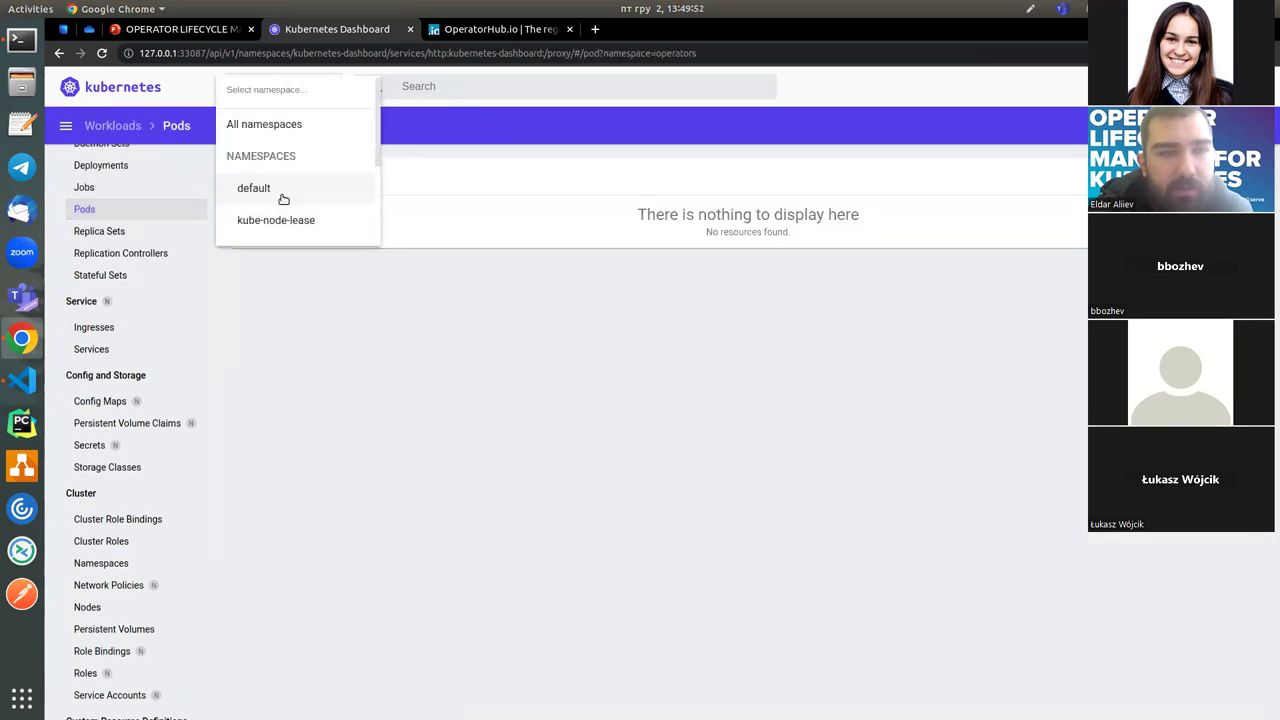
click(270, 192)
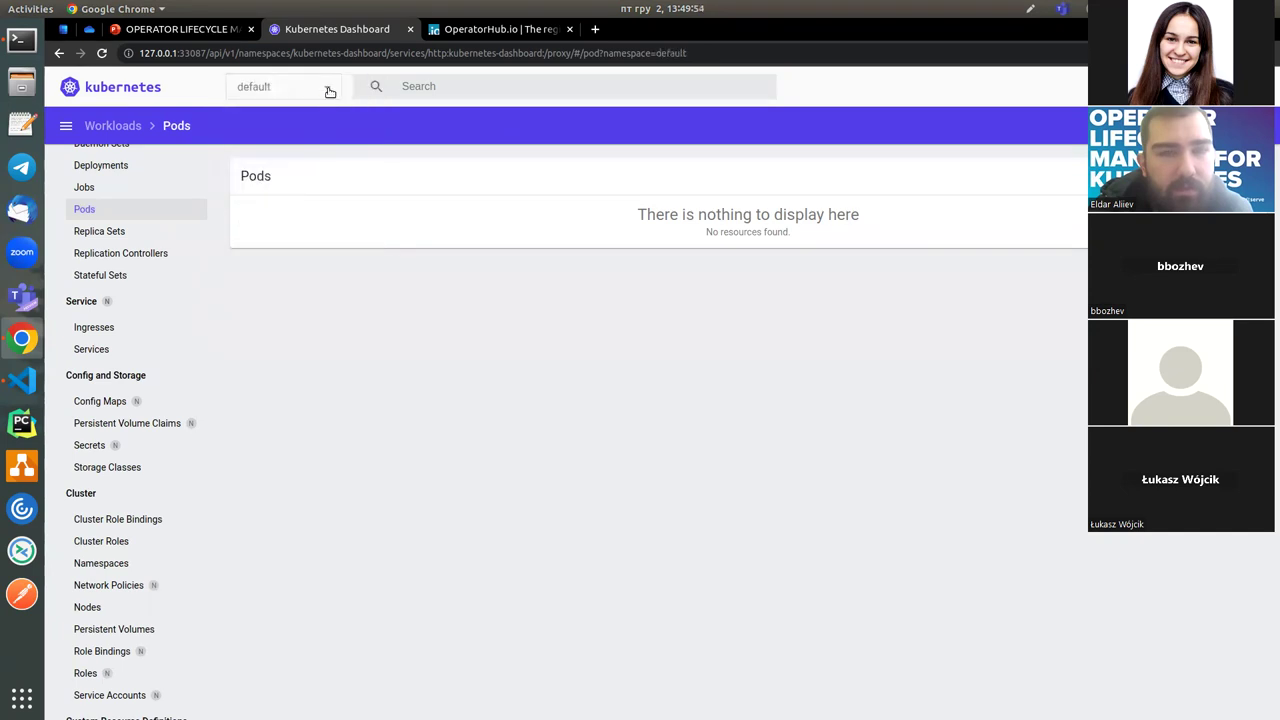
click(329, 91)
click(271, 194)
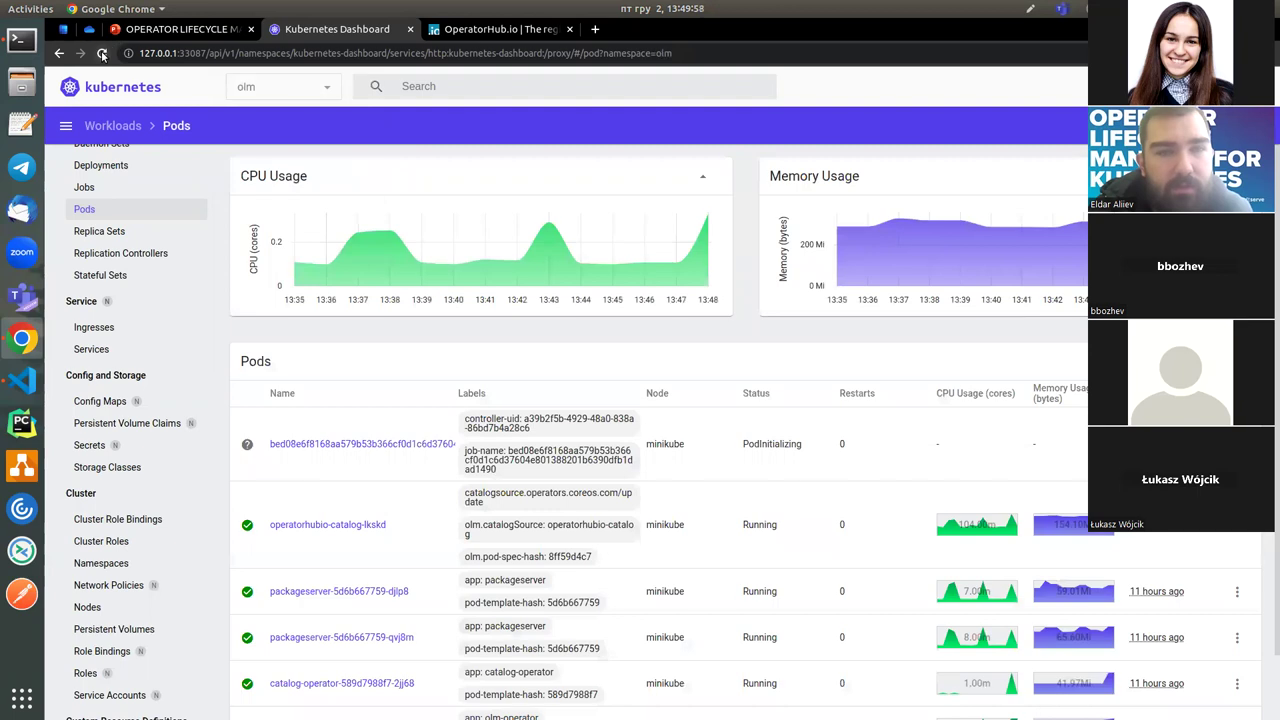
click(102, 54)
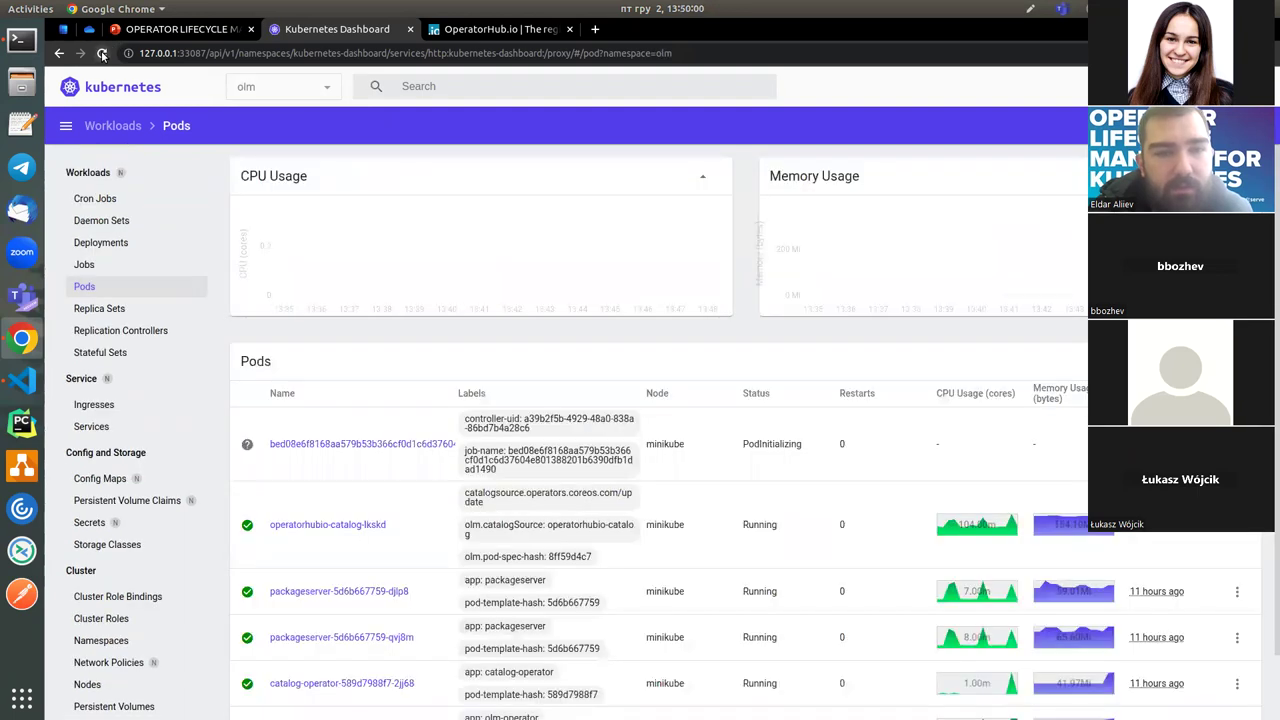
Step: Review the events of the bed08e6f pod again, return to the olm pod list and reload the page
click(349, 444)
scroll(420, 461, down, 10)
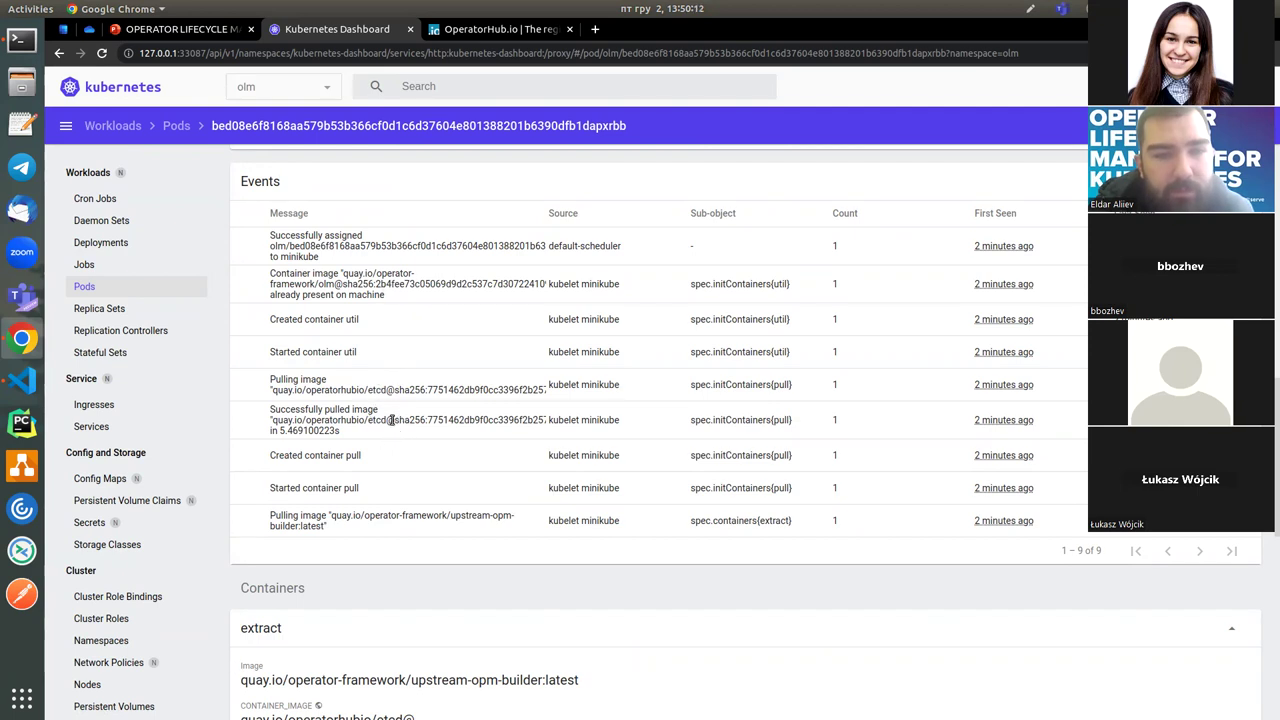
scroll(468, 495, down, 5)
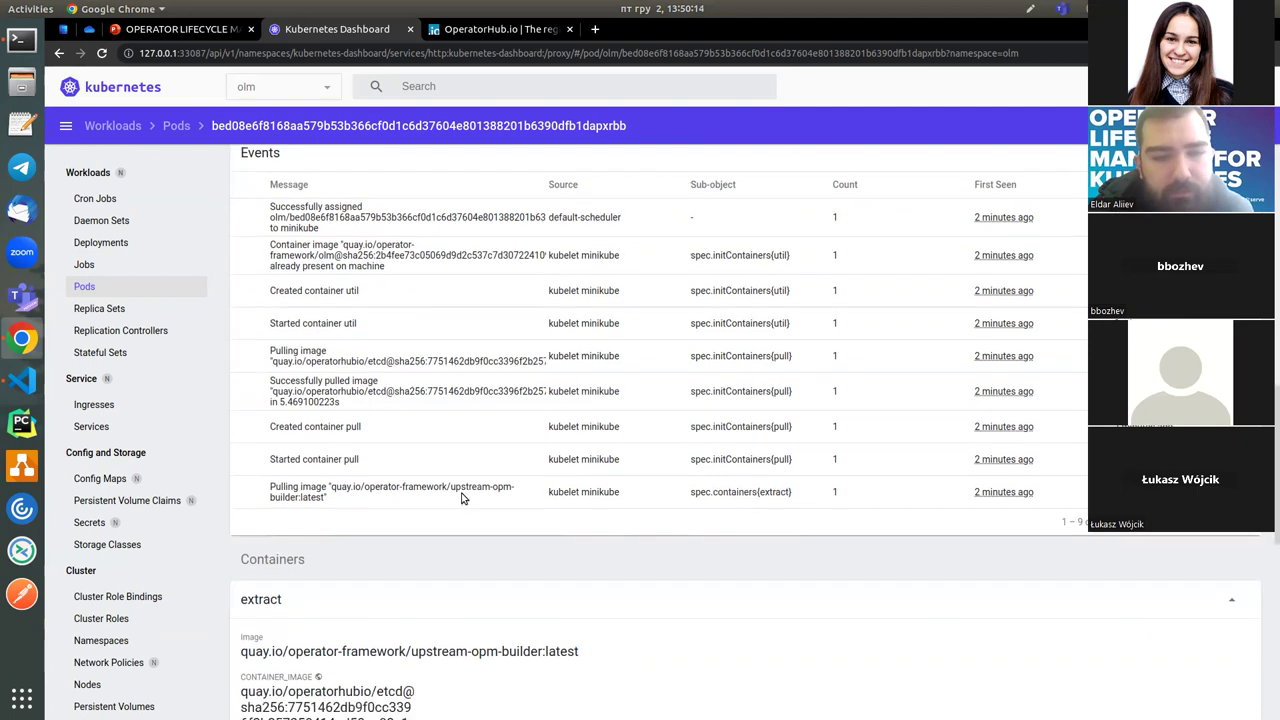
scroll(462, 500, down, 3)
scroll(462, 500, up, 10)
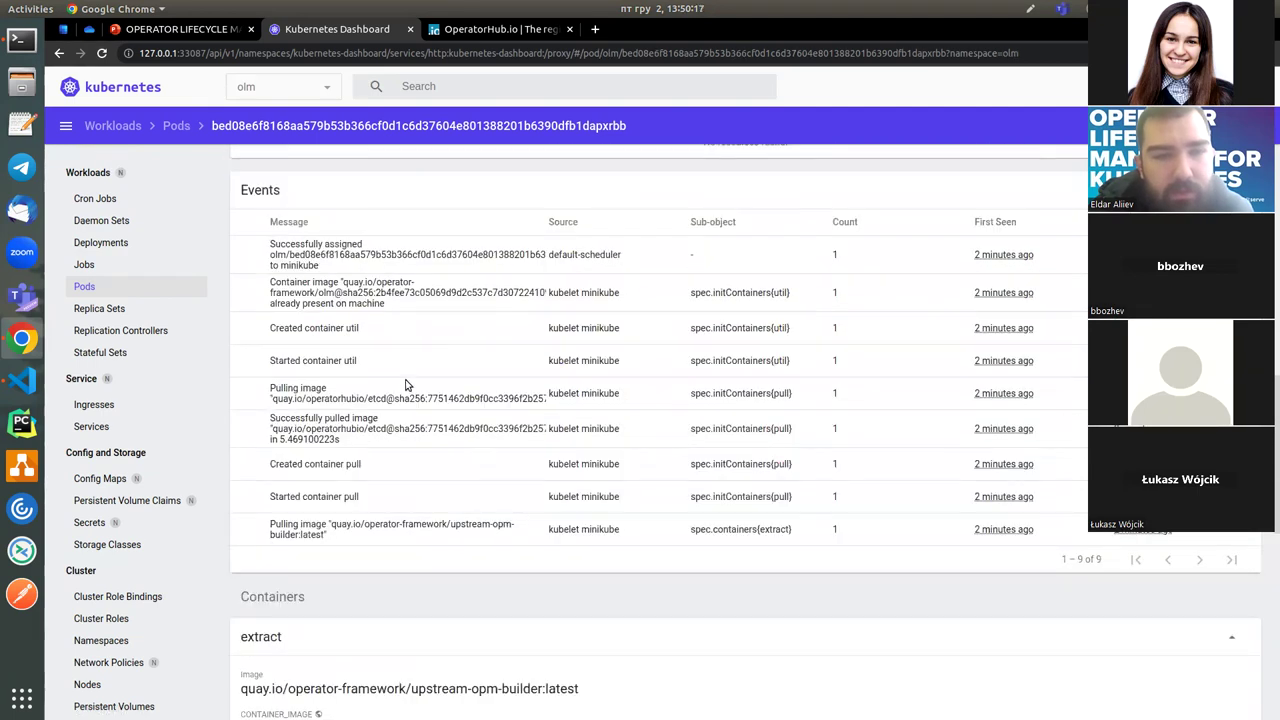
click(135, 288)
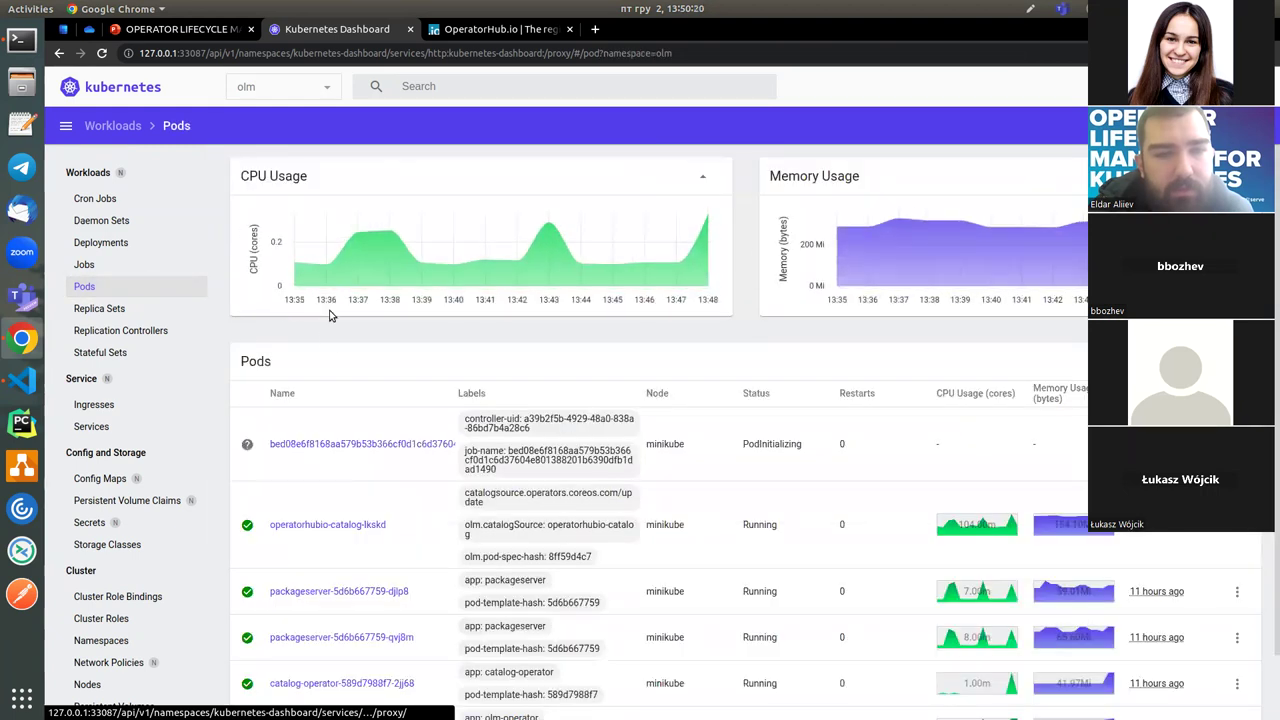
click(102, 53)
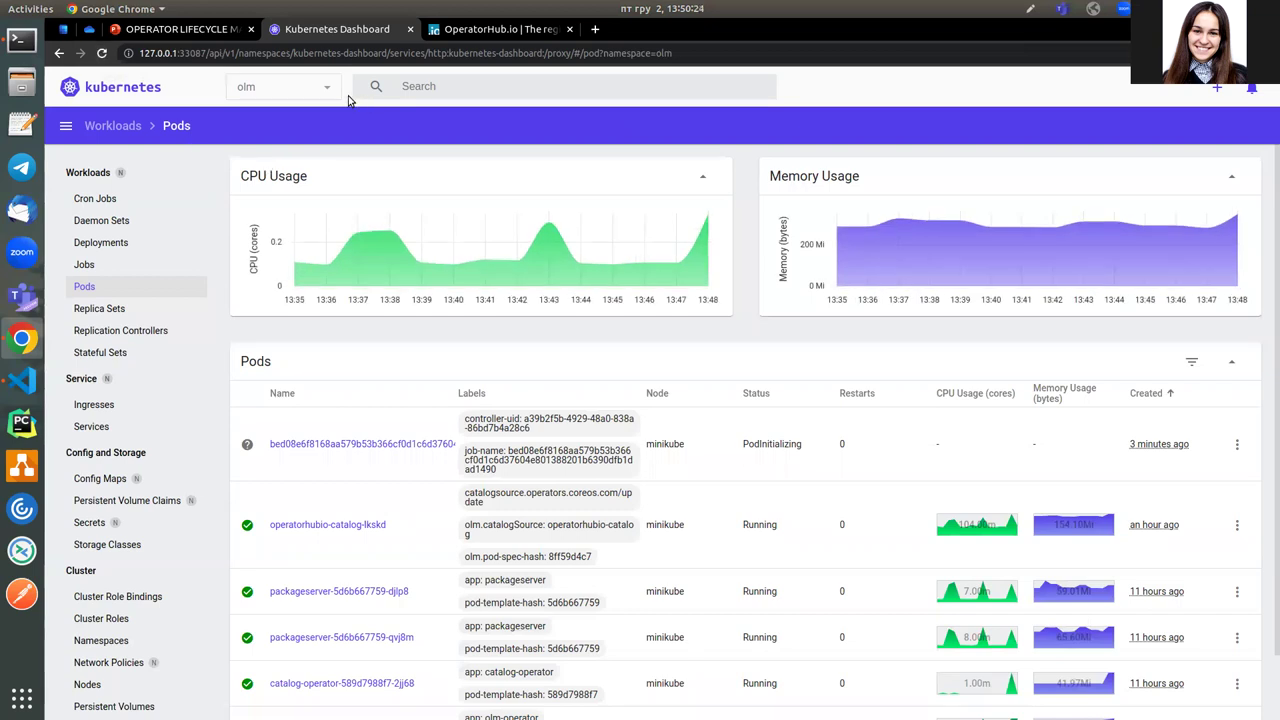
Step: Check the pods in the default namespace, followed by those in the operators namespace
click(300, 88)
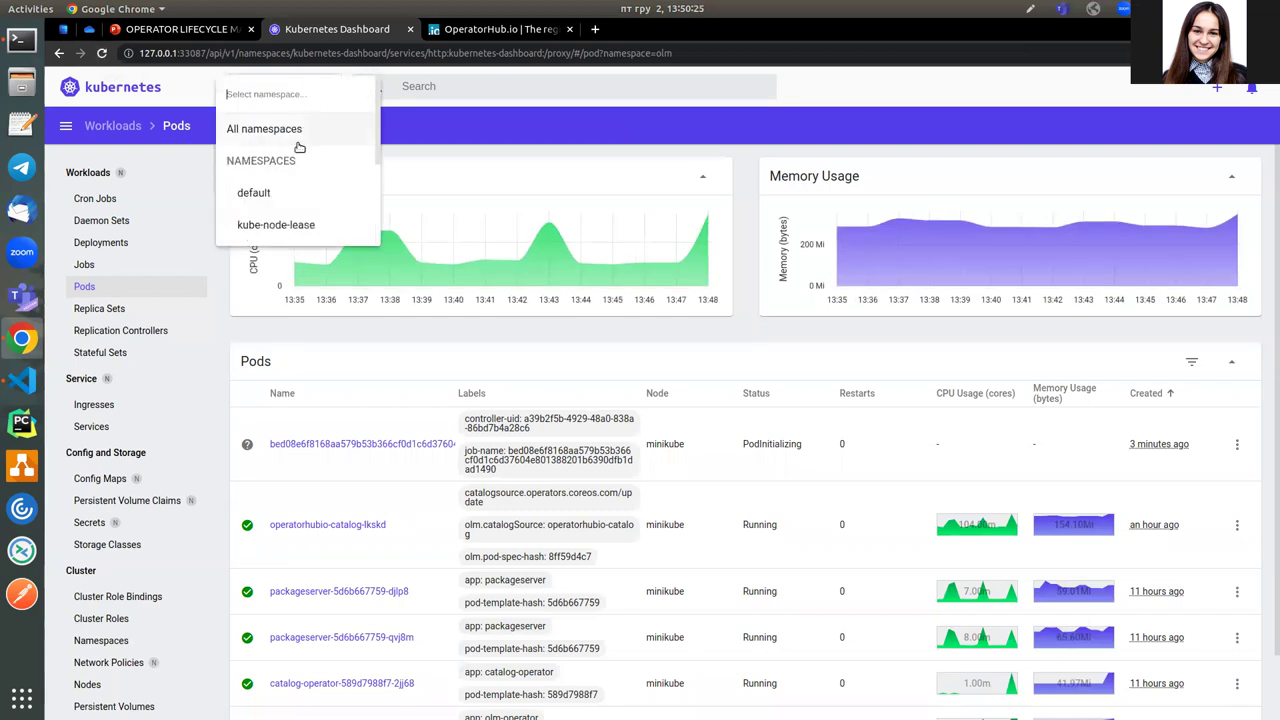
click(278, 191)
click(327, 92)
scroll(326, 149, down, 4)
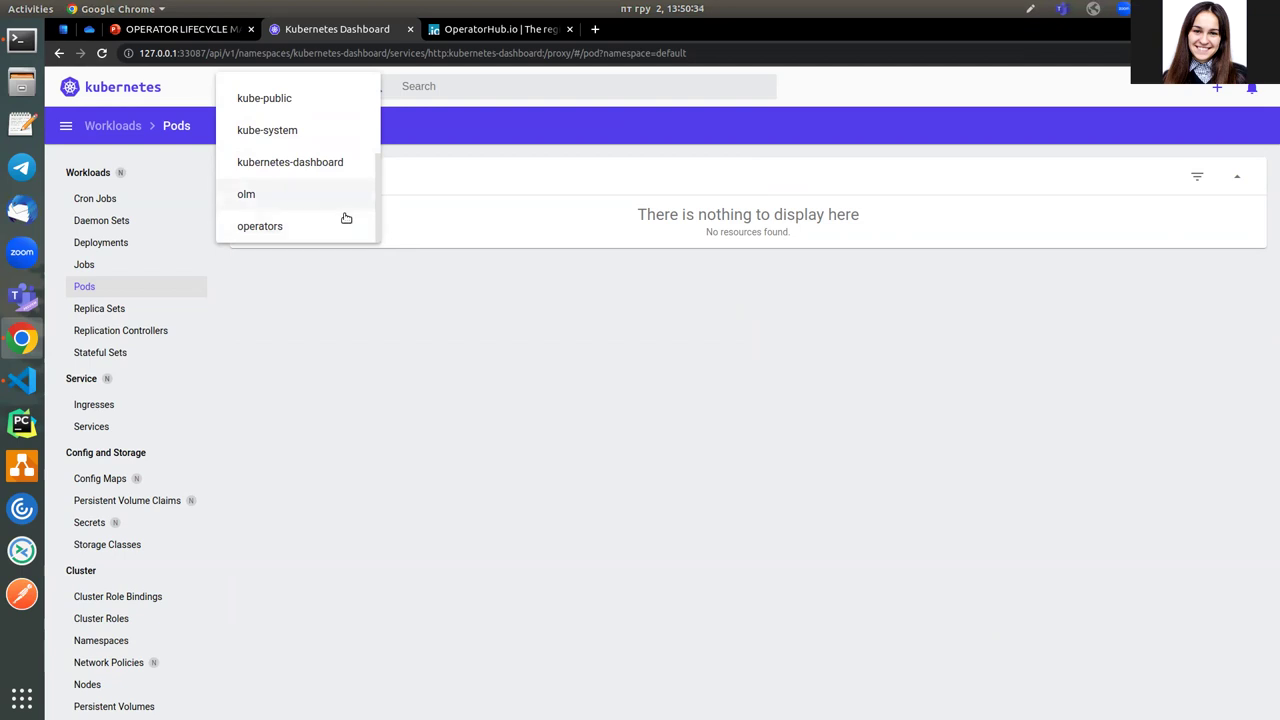
drag(380, 201, 380, 133)
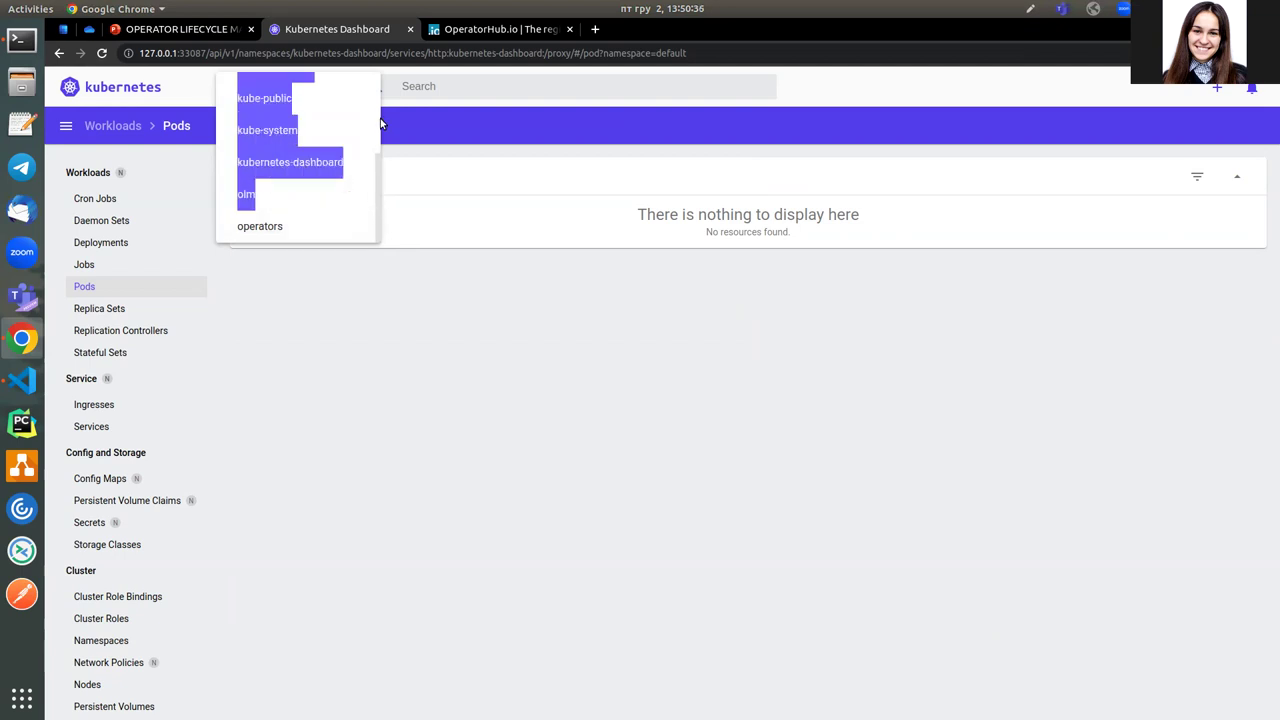
click(283, 218)
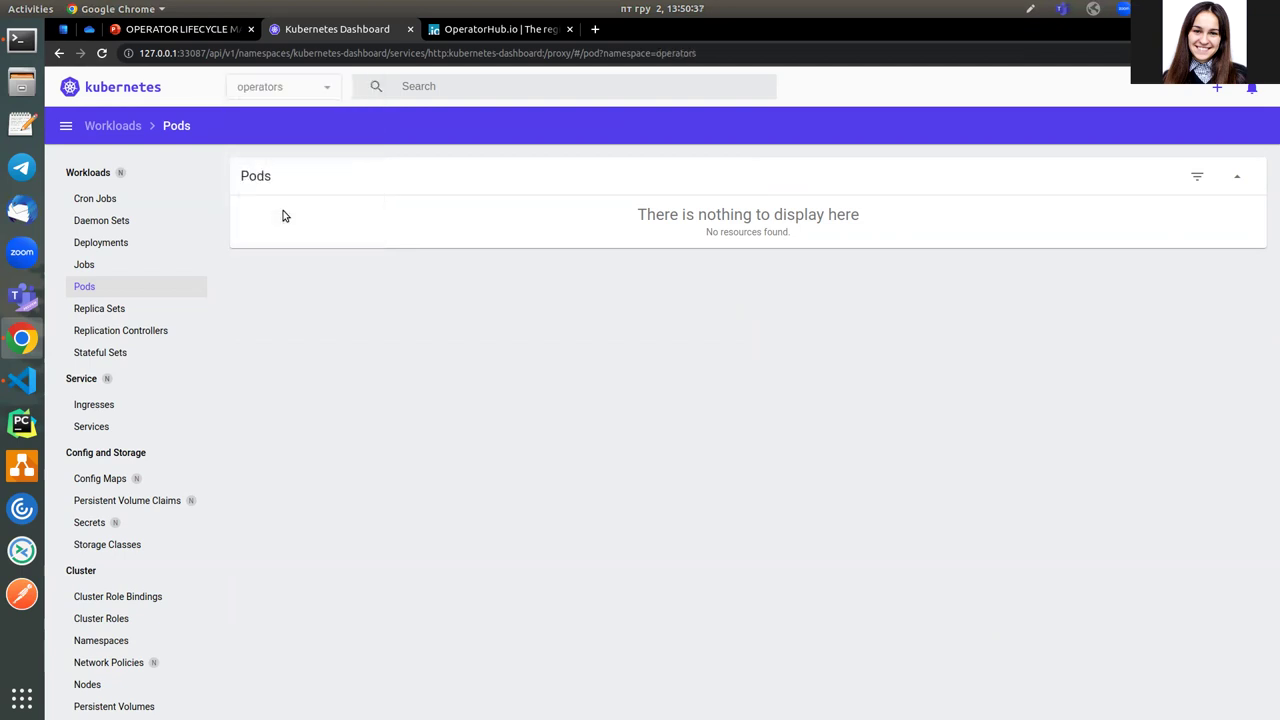
Step: Change the namespace to olm and review the bed08e6f pod's conditions, events and extract container details
click(333, 85)
scroll(297, 192, down, 3)
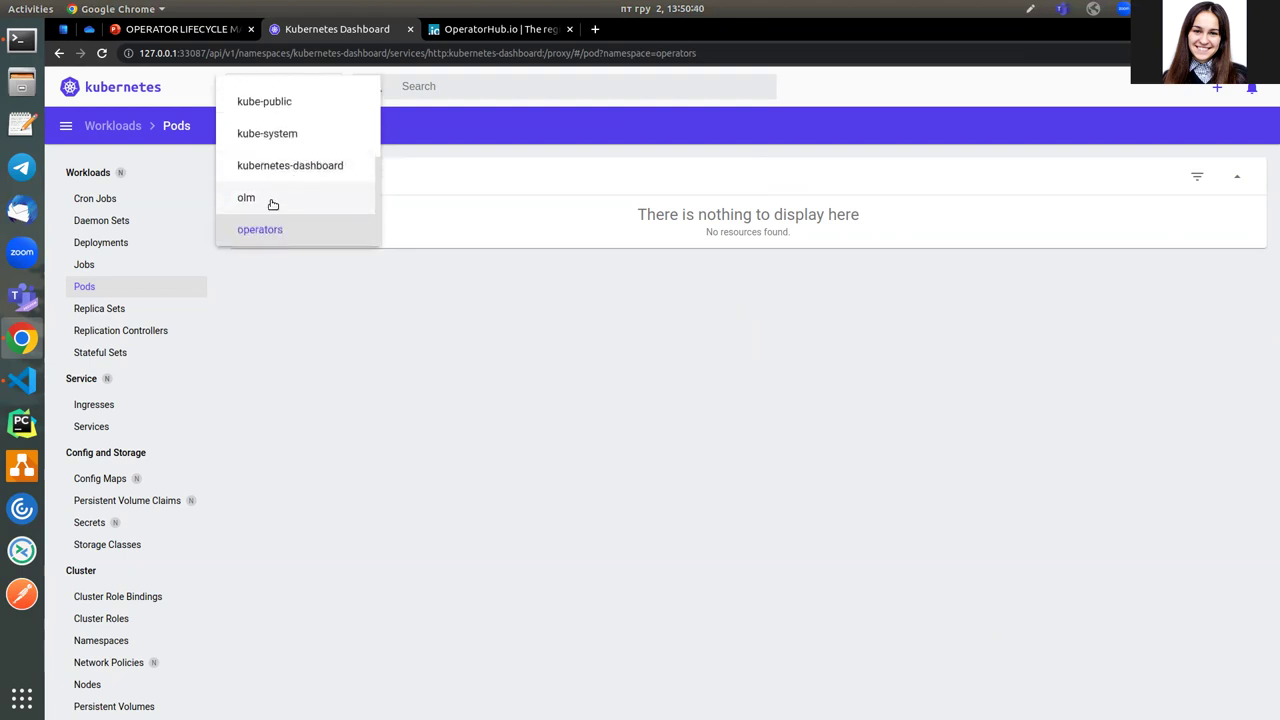
click(271, 203)
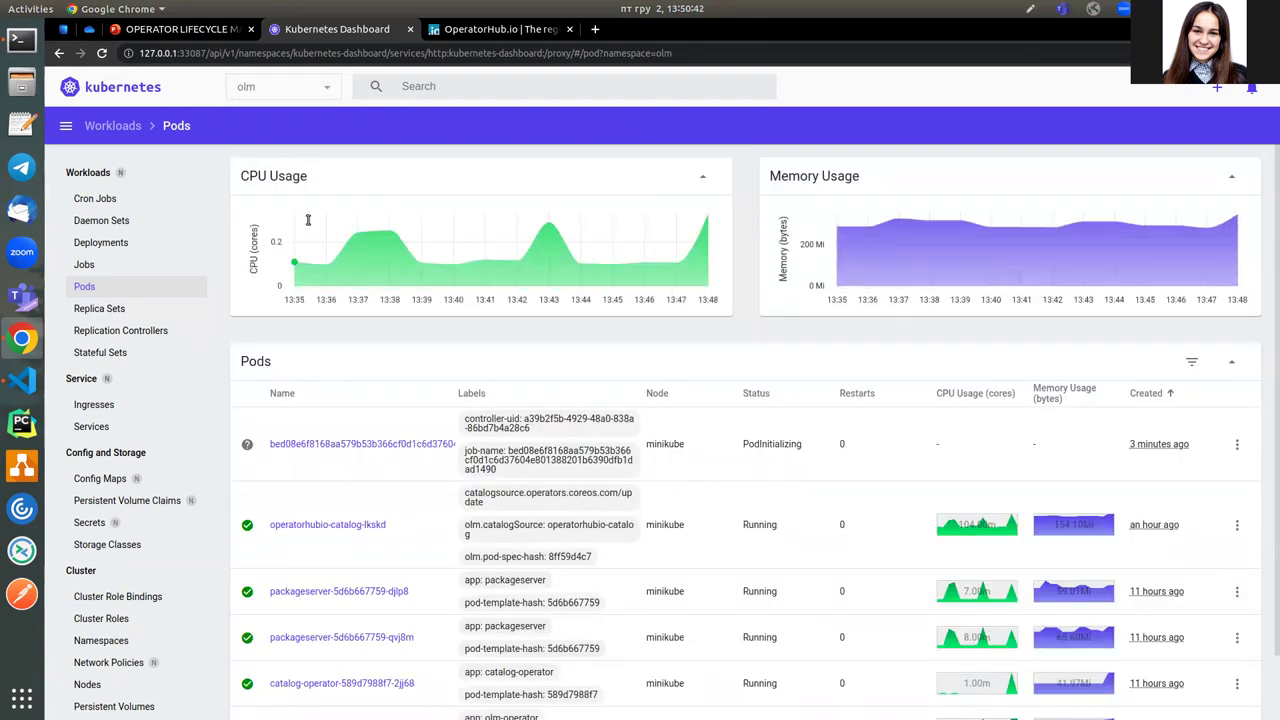
click(330, 445)
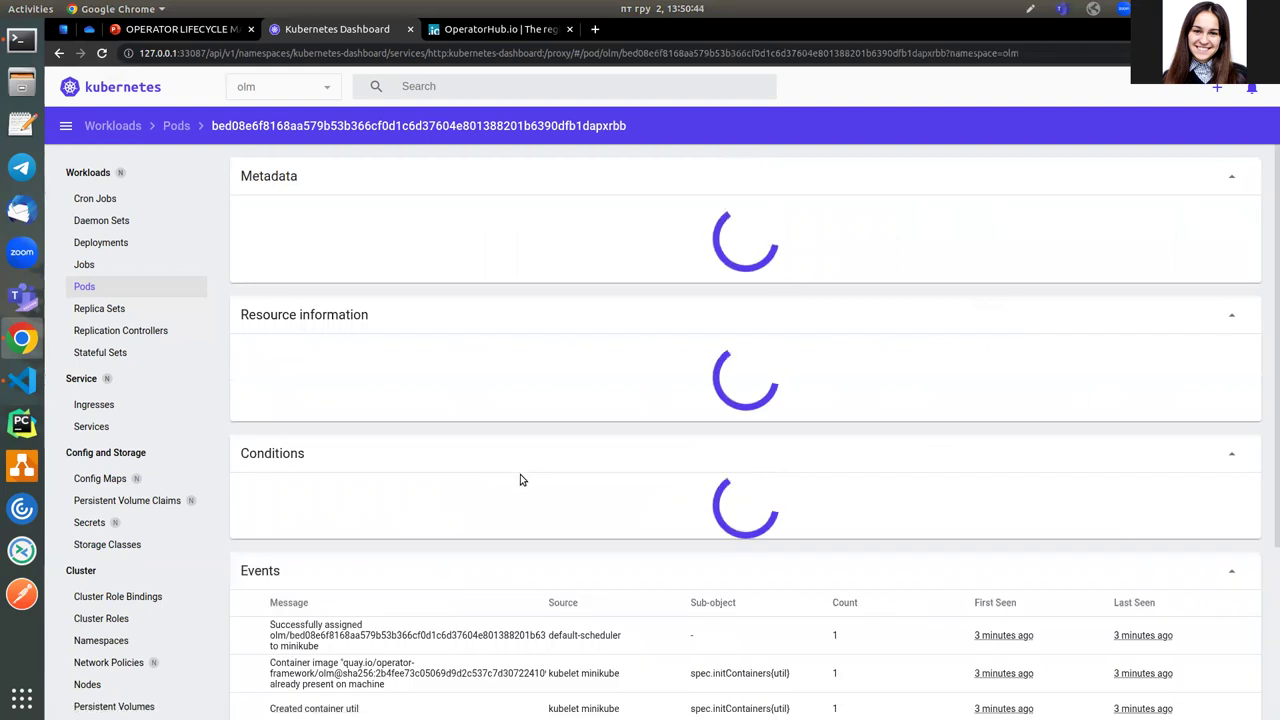
scroll(508, 475, down, 5)
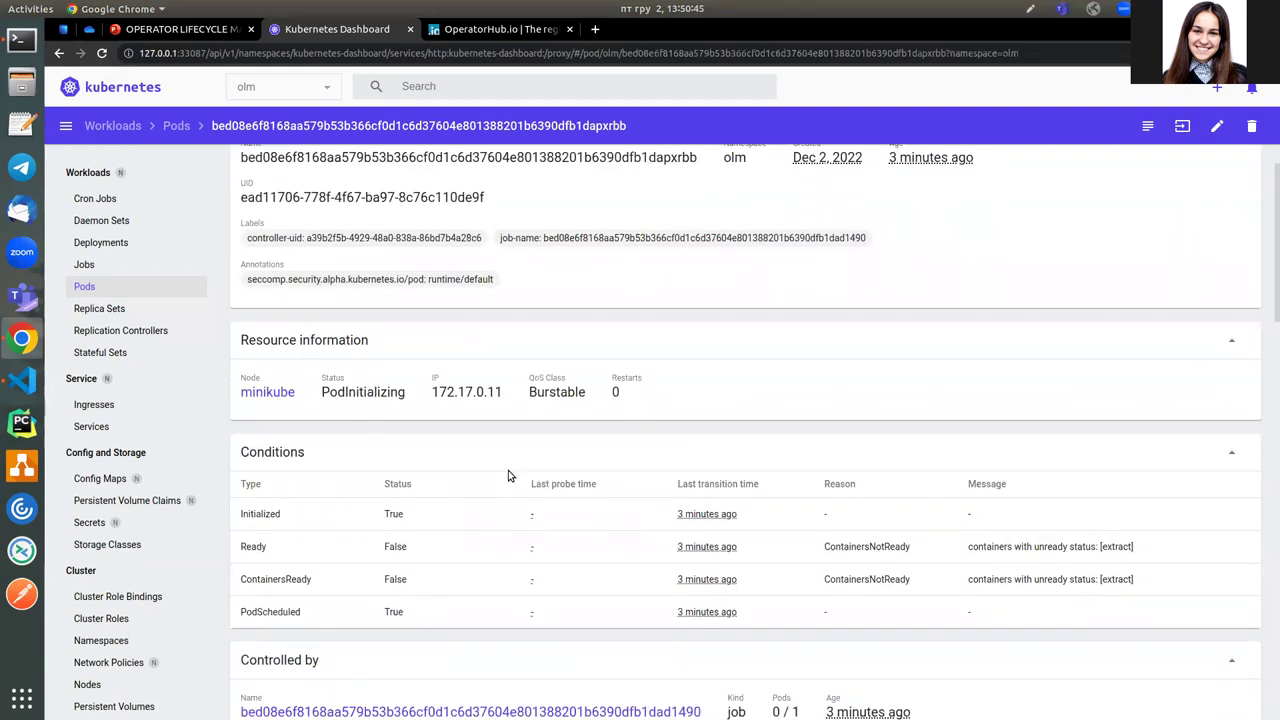
scroll(508, 477, down, 6)
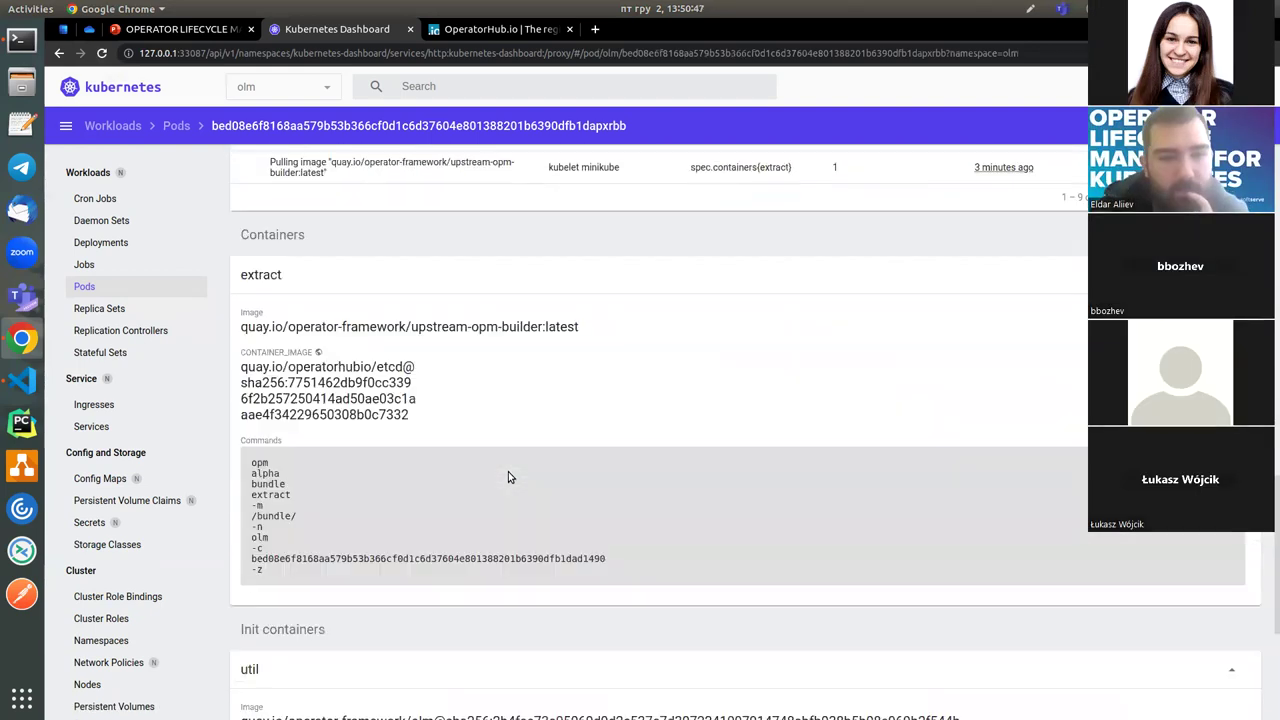
Step: Switch to Visual Studio Code, try running kubectl apply -f etcd.yaml from shortcut.sh in the terminal, and view etcd.yaml
key(alt+Tab)
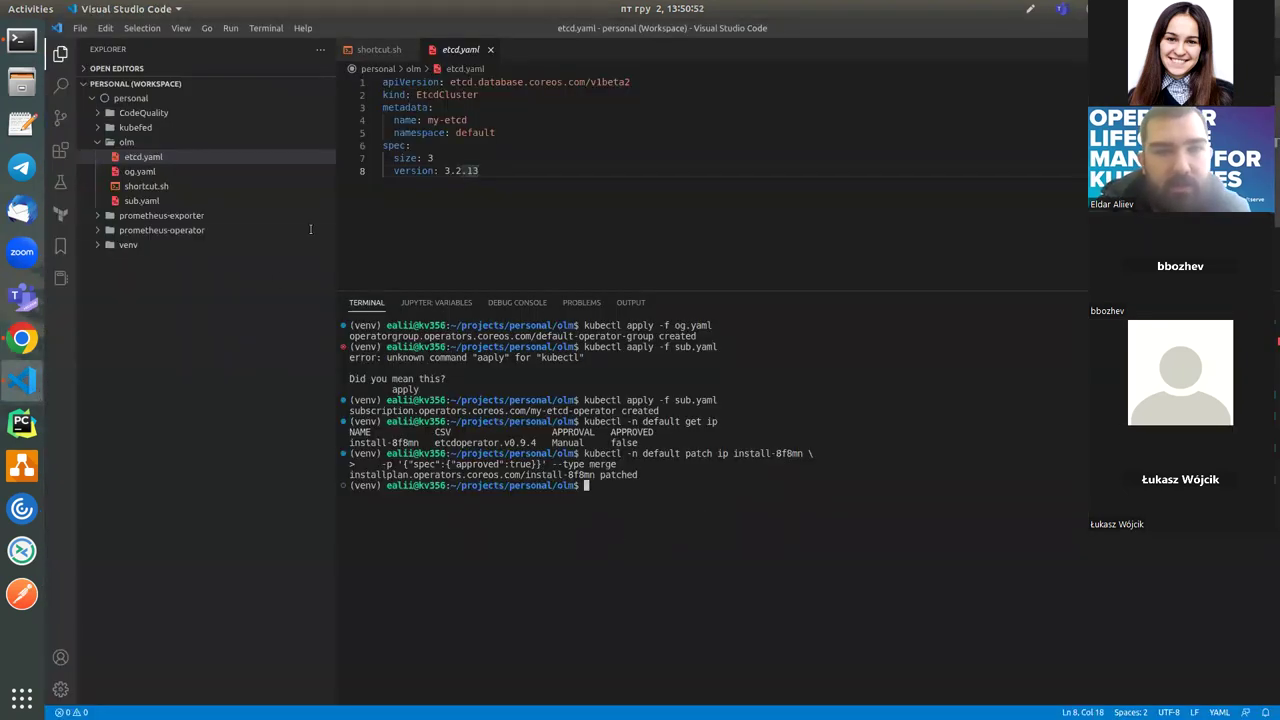
click(381, 51)
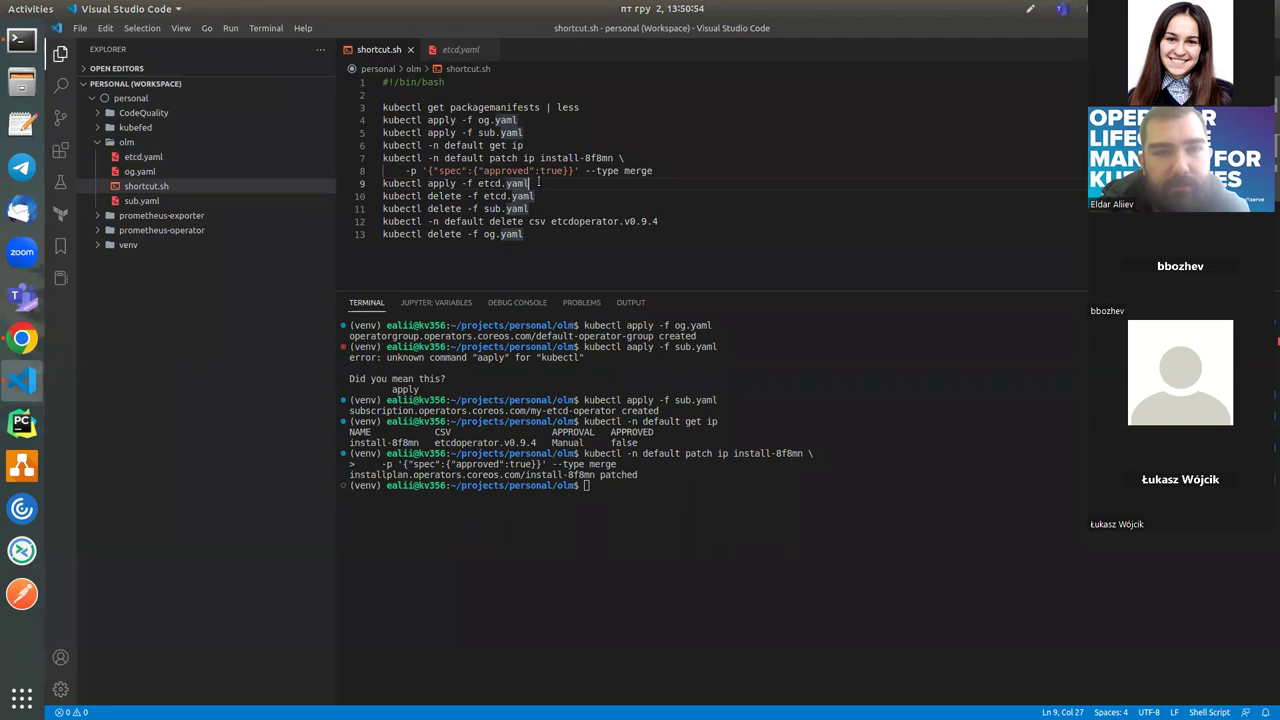
drag(530, 184, 353, 181)
key(ctrl+c)
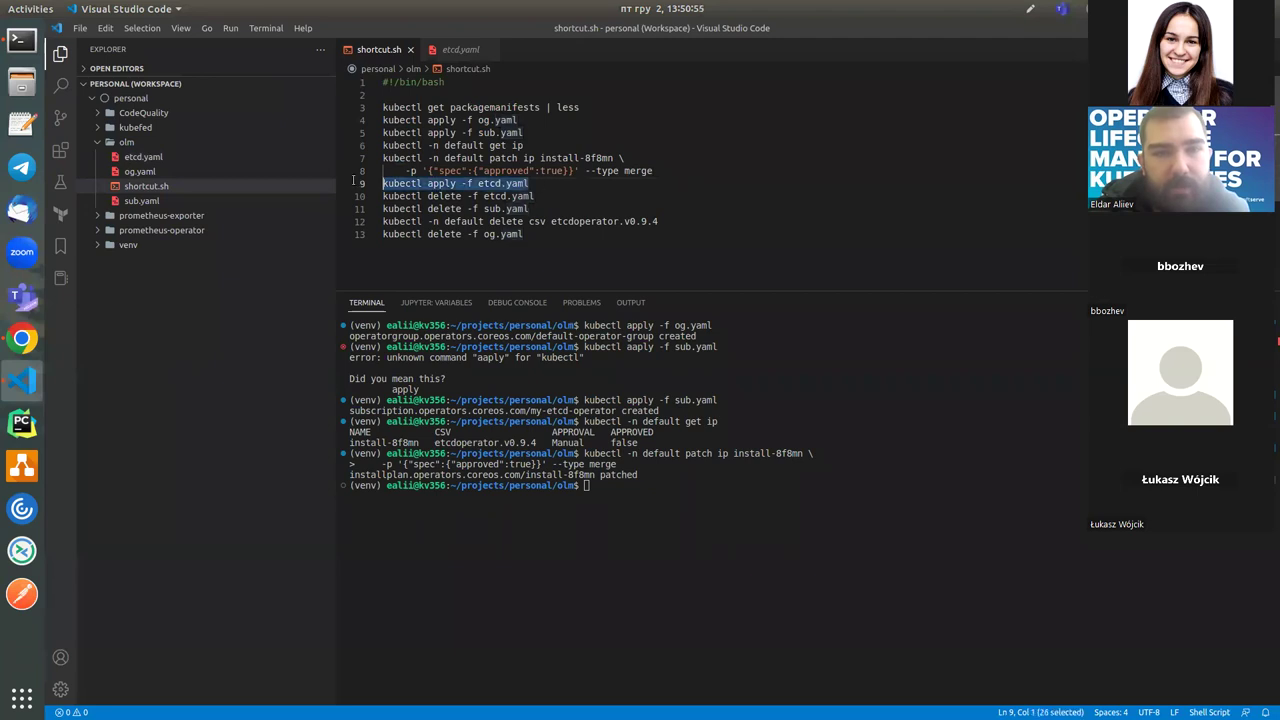
right_click(738, 529)
click(786, 427)
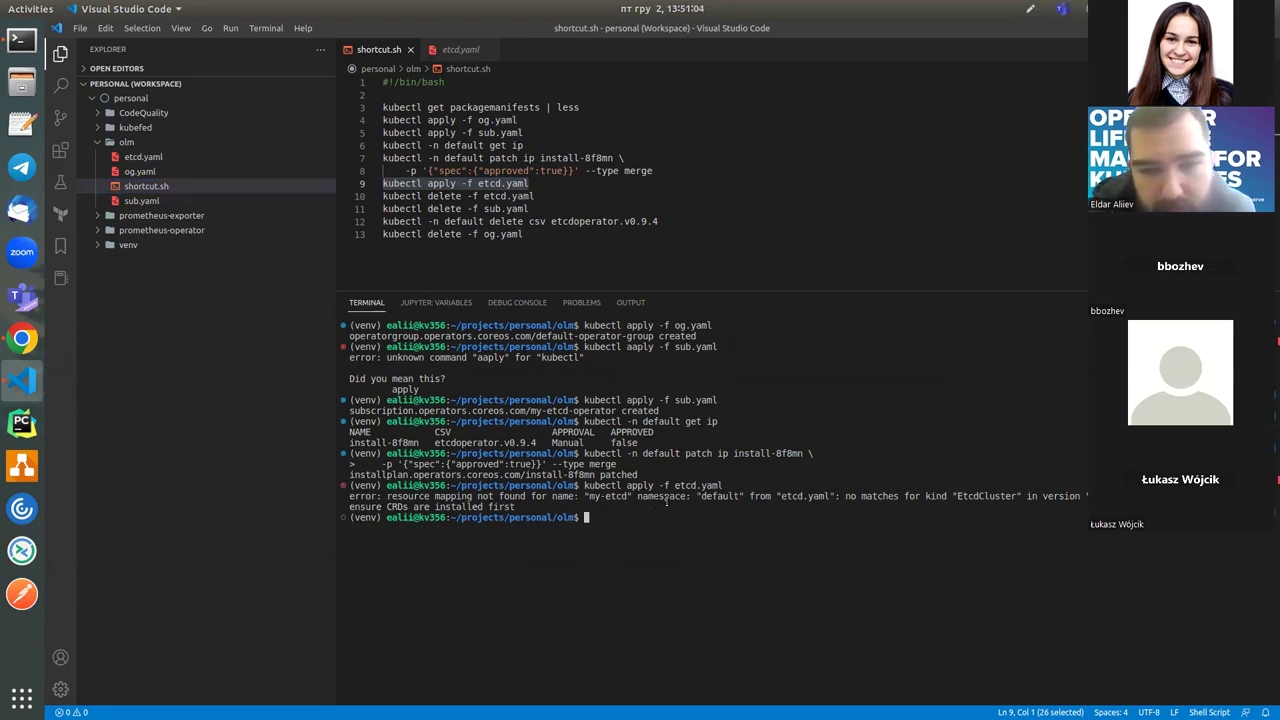
click(462, 49)
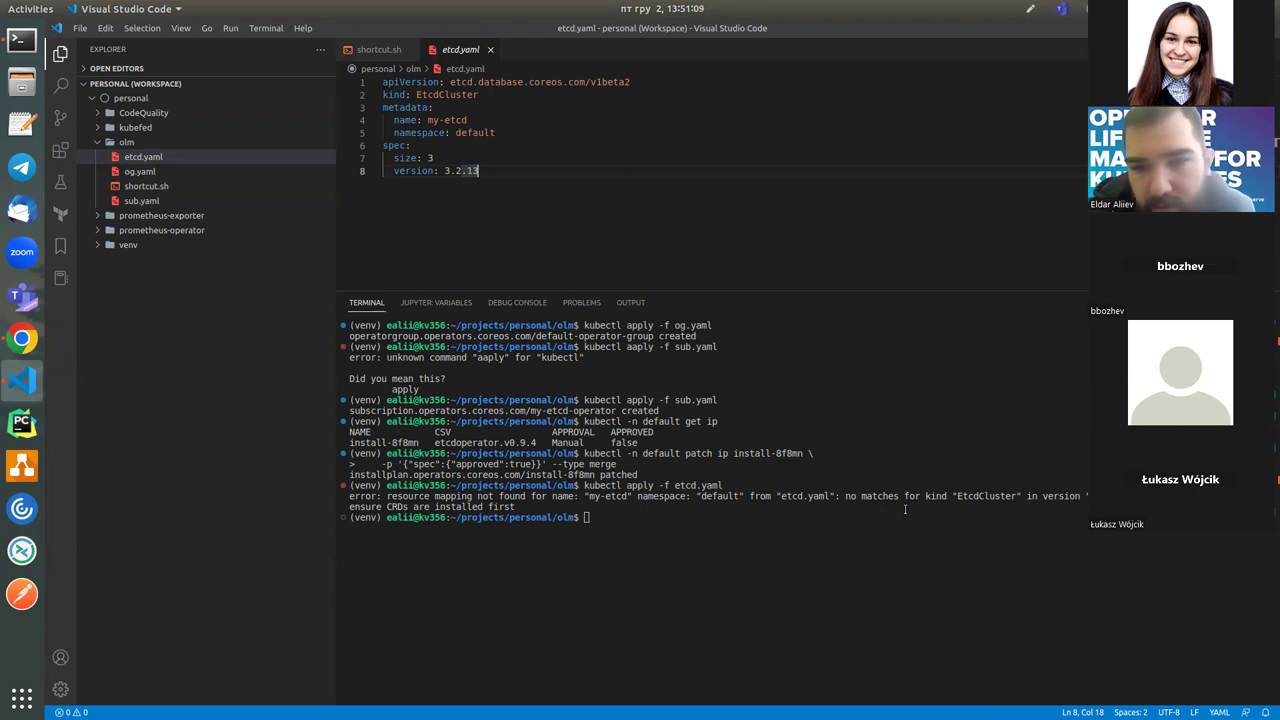
Step: Switch to Chrome, reopen the bed08e6f pod from the olm pod list and review its details down to the init containers
click(22, 338)
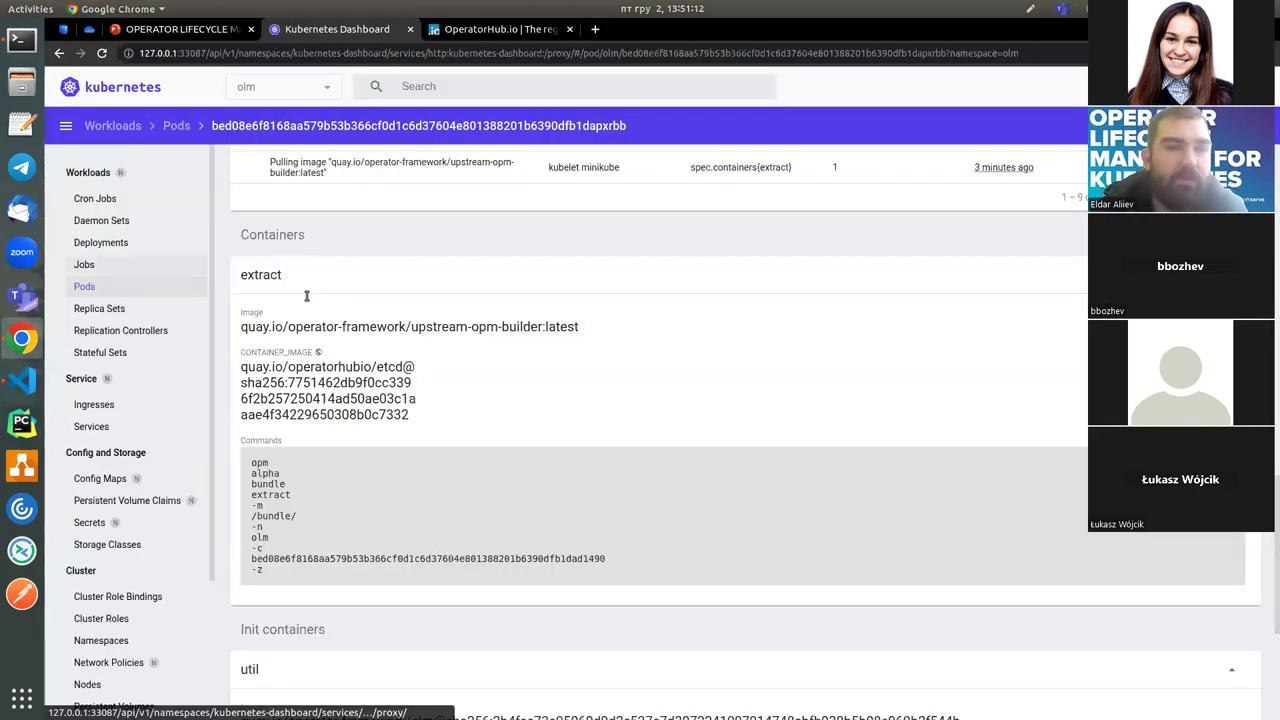
scroll(305, 294, up, 3)
scroll(77, 284, up, 5)
click(84, 286)
click(362, 446)
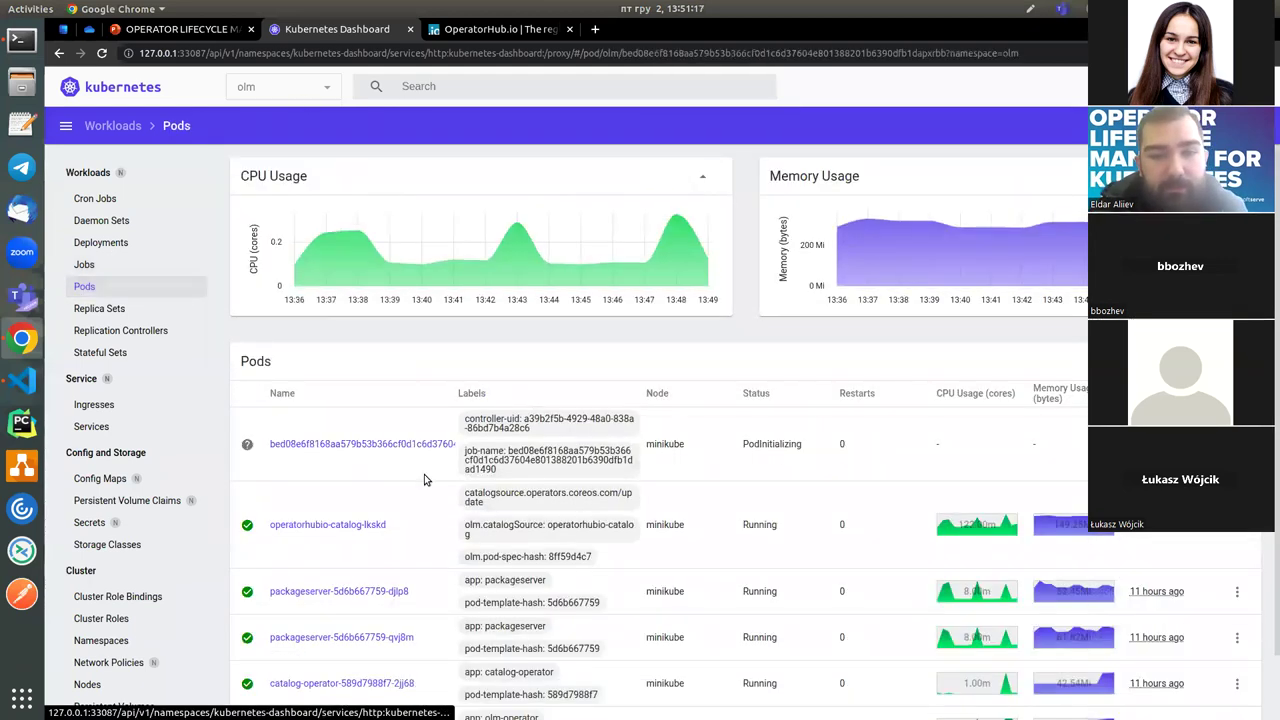
scroll(614, 481, down, 10)
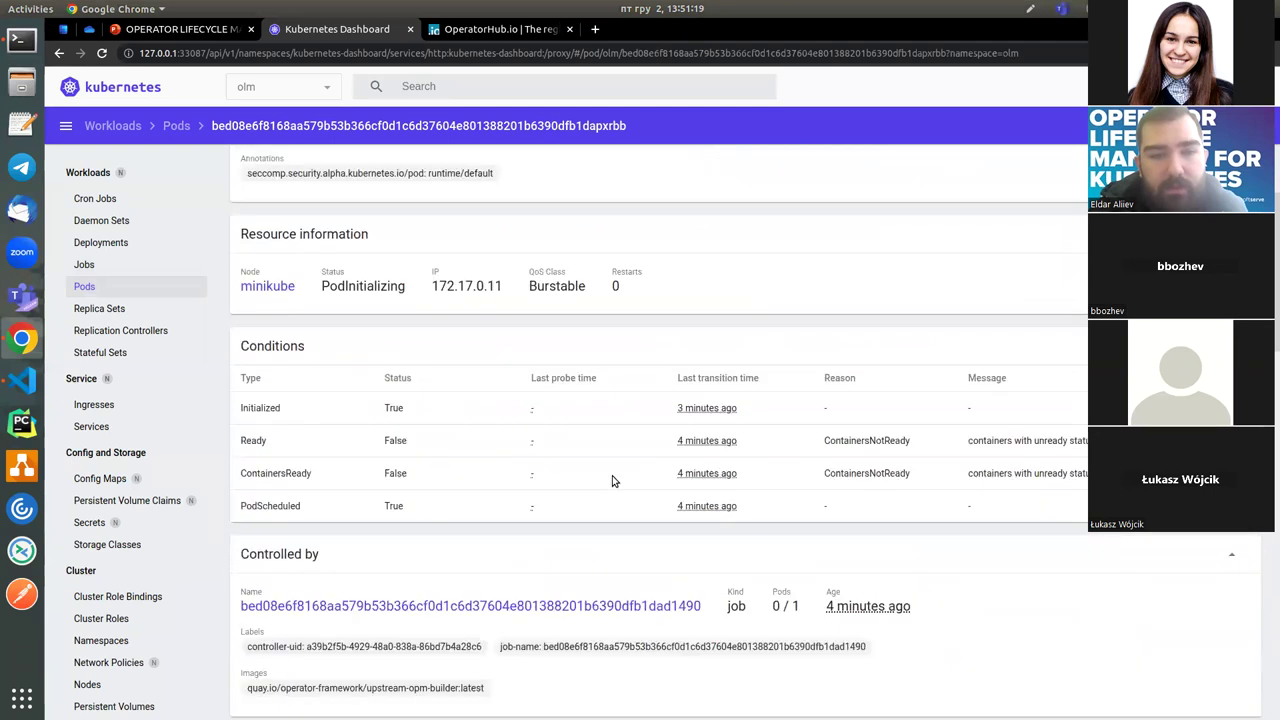
scroll(615, 481, down, 5)
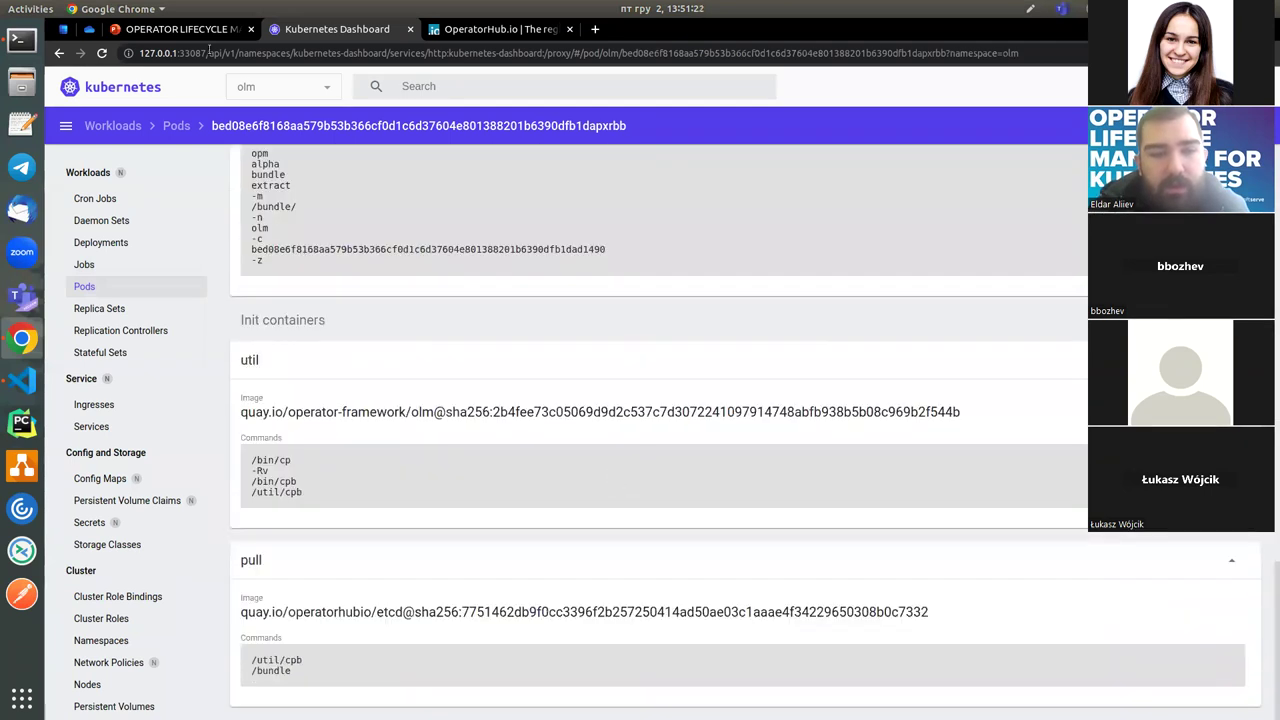
Step: Reload the bed08e6f pod page and return to the olm pod list
click(104, 53)
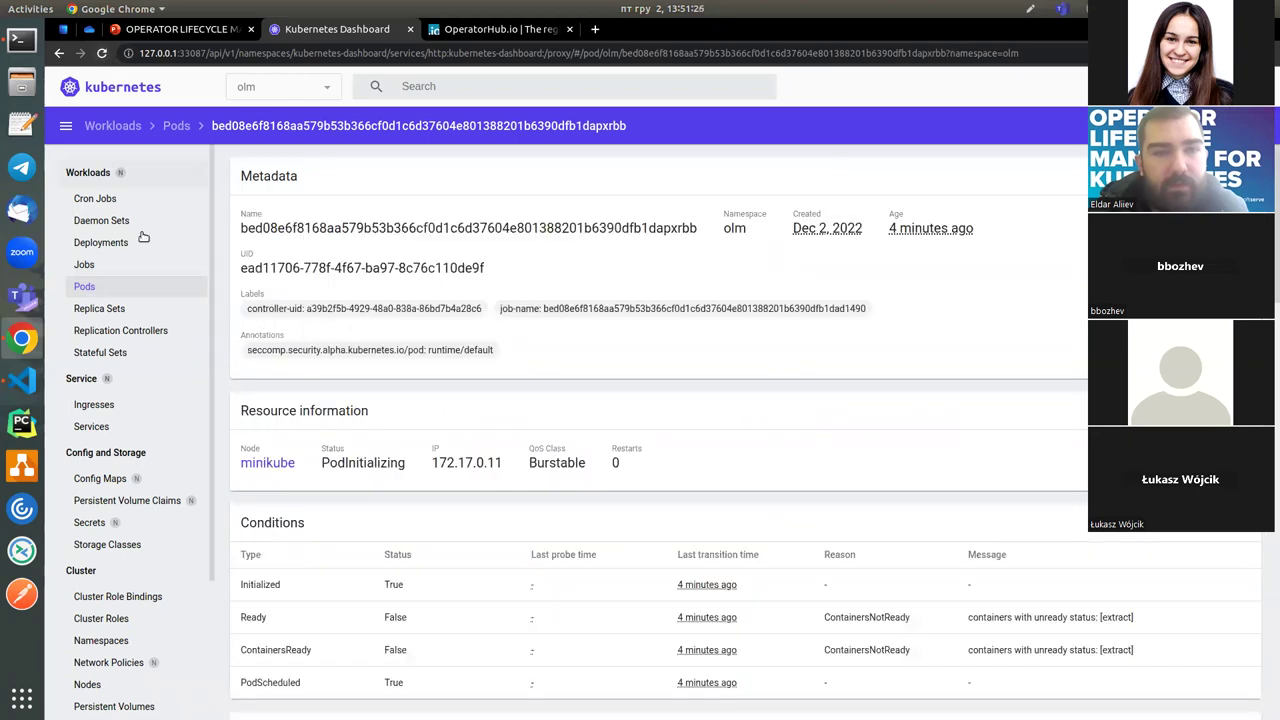
click(112, 285)
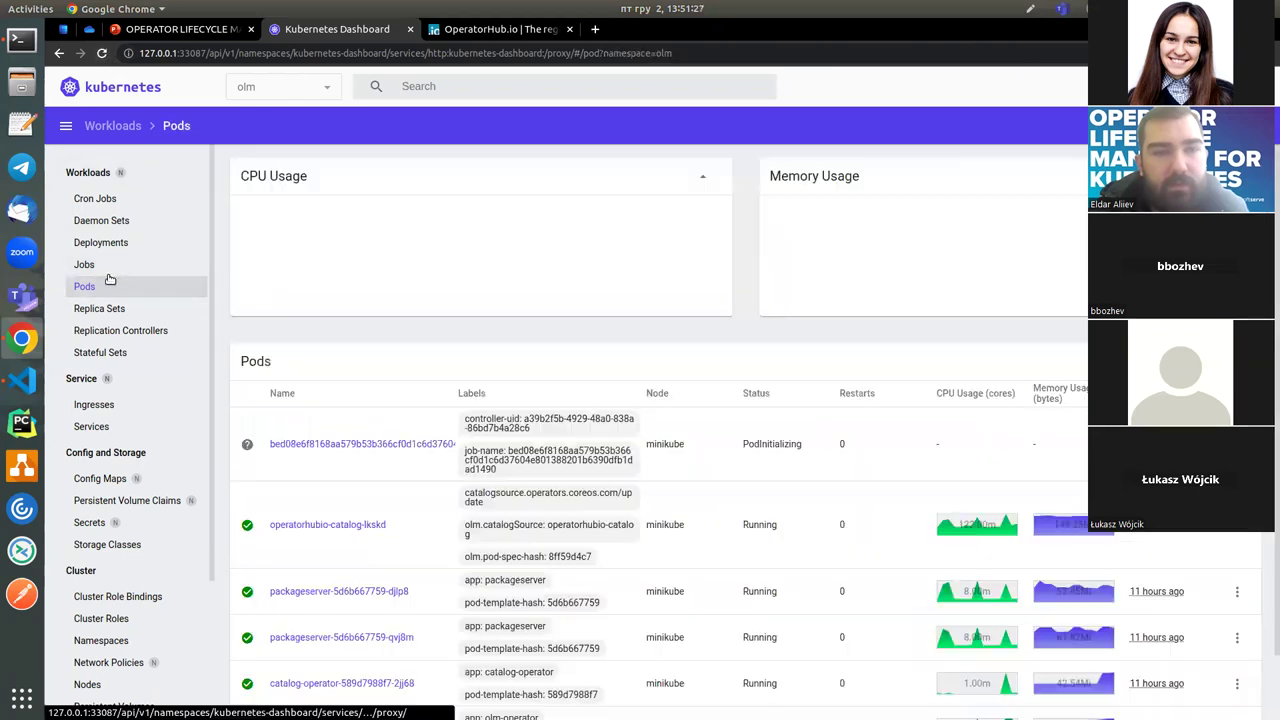
scroll(520, 410, down, 1)
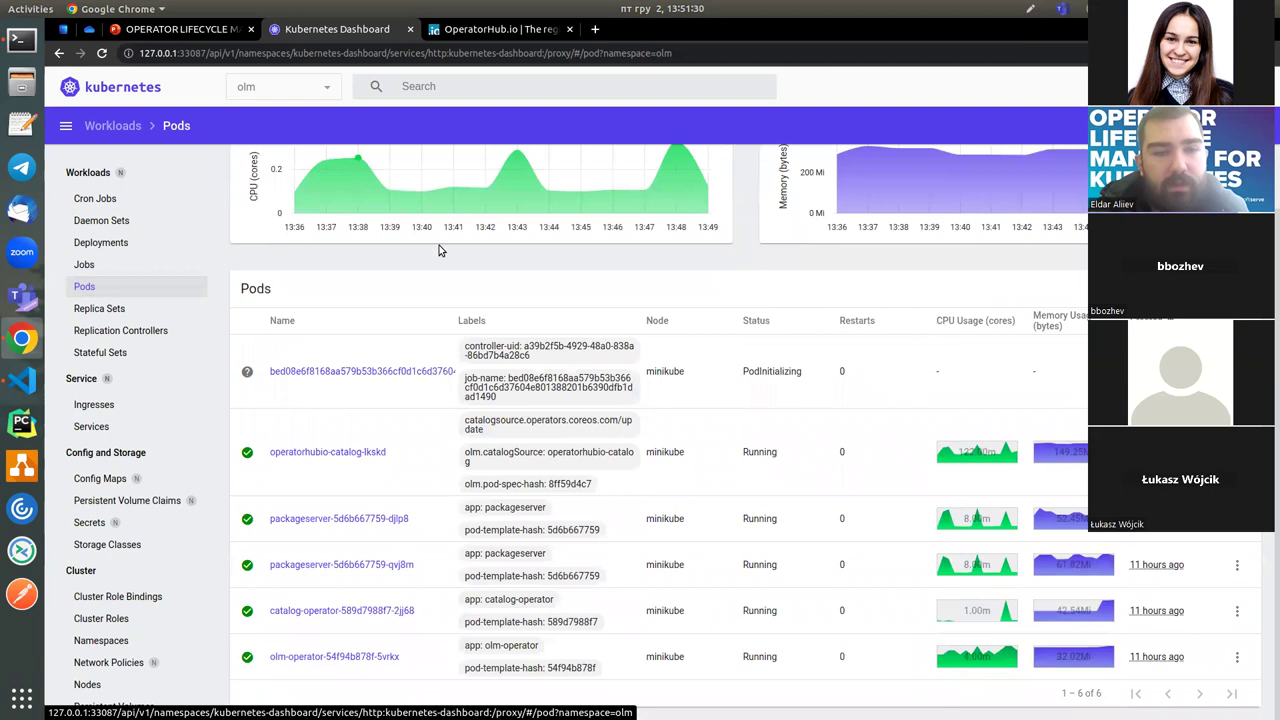
Step: Check the pods in the operators namespace and switch back to the olm namespace
click(320, 93)
scroll(330, 210, down, 4)
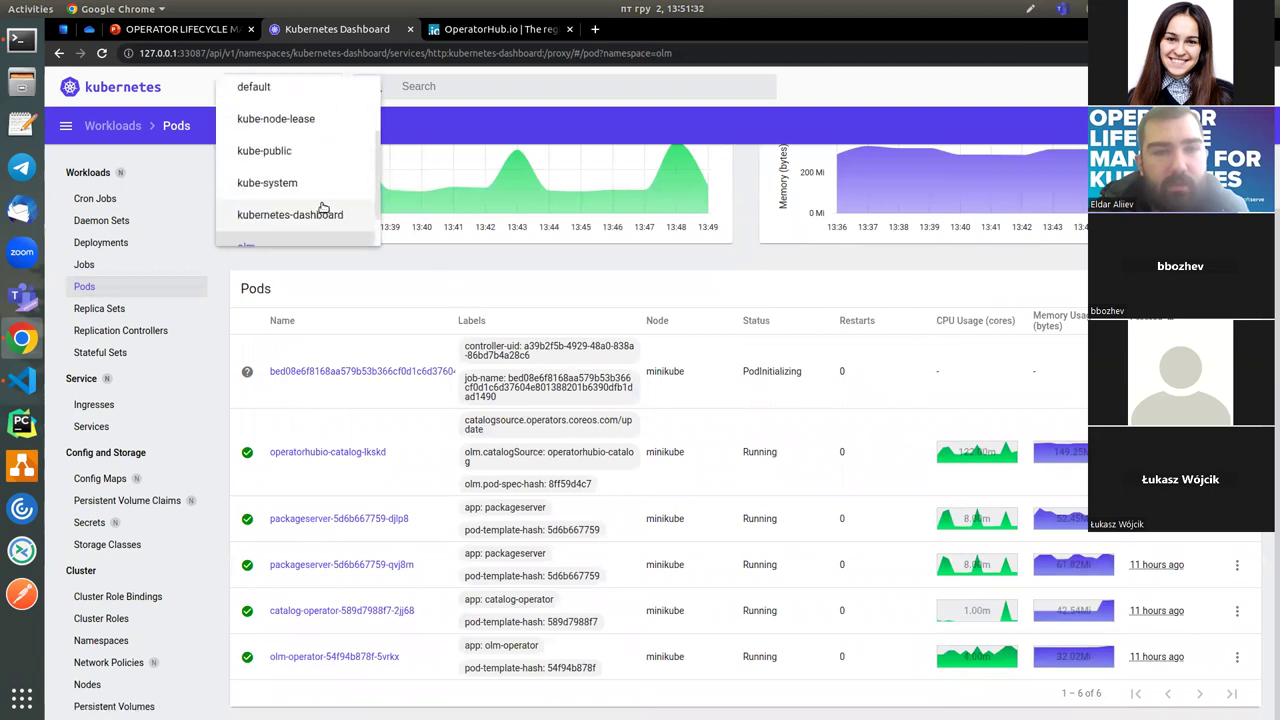
click(262, 230)
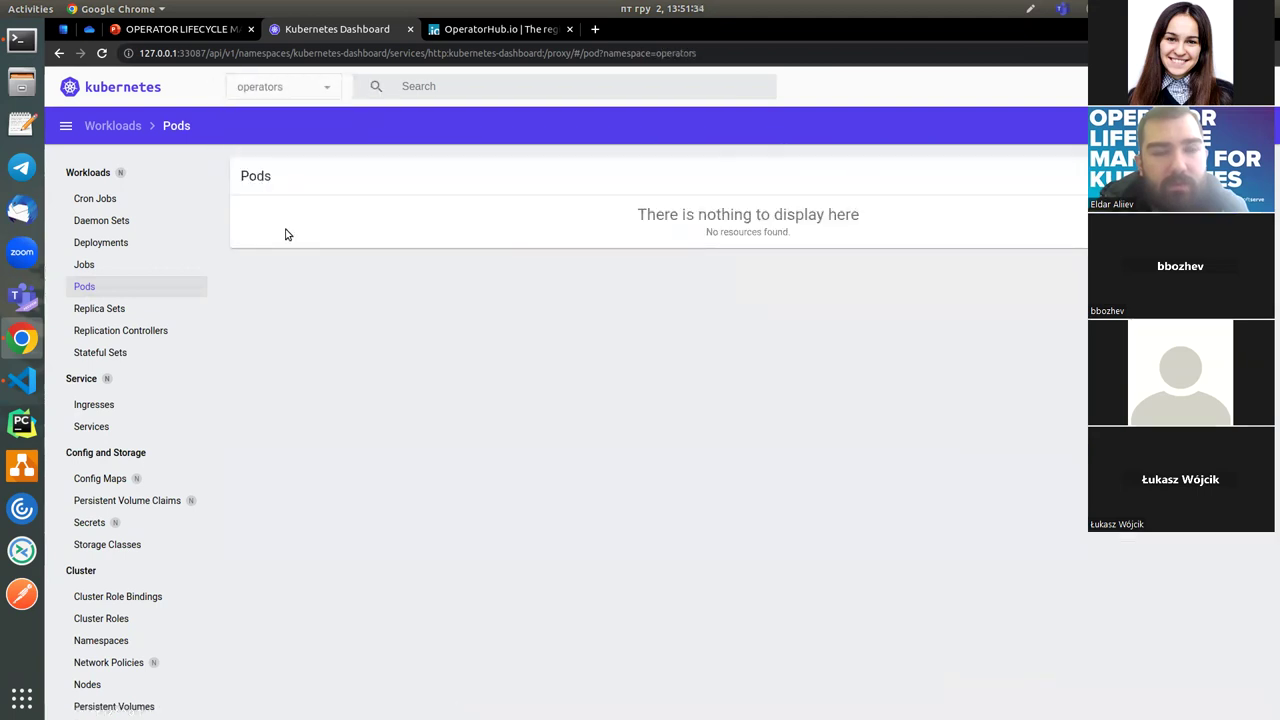
click(320, 93)
scroll(327, 200, down, 4)
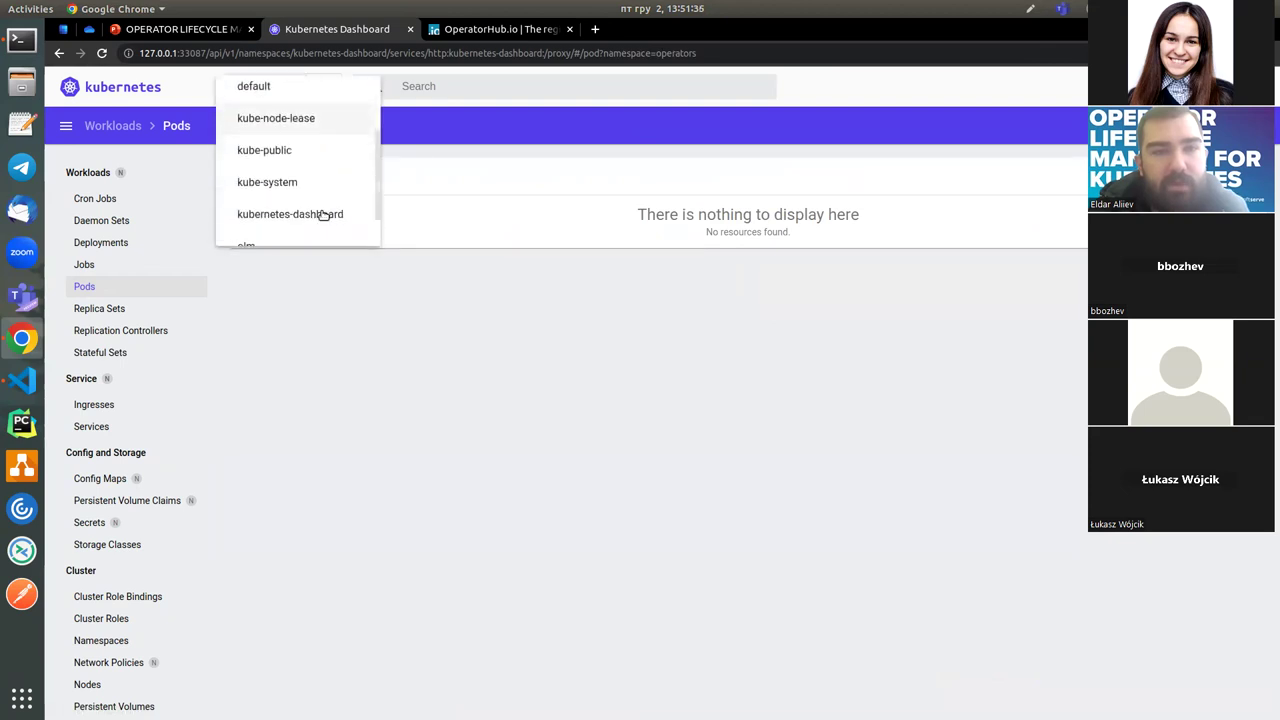
click(305, 199)
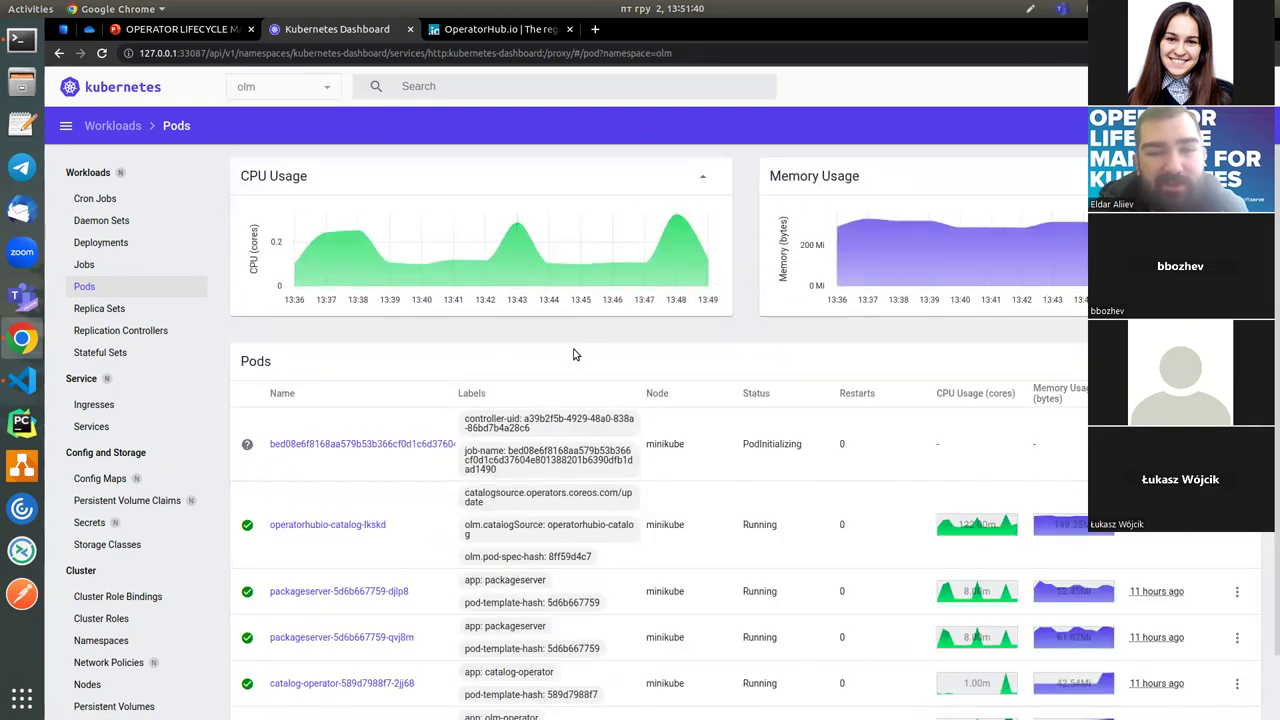
Step: View the extract container's logs for the bed08e6f pod and go back to the olm pod list
scroll(575, 353, down, 1)
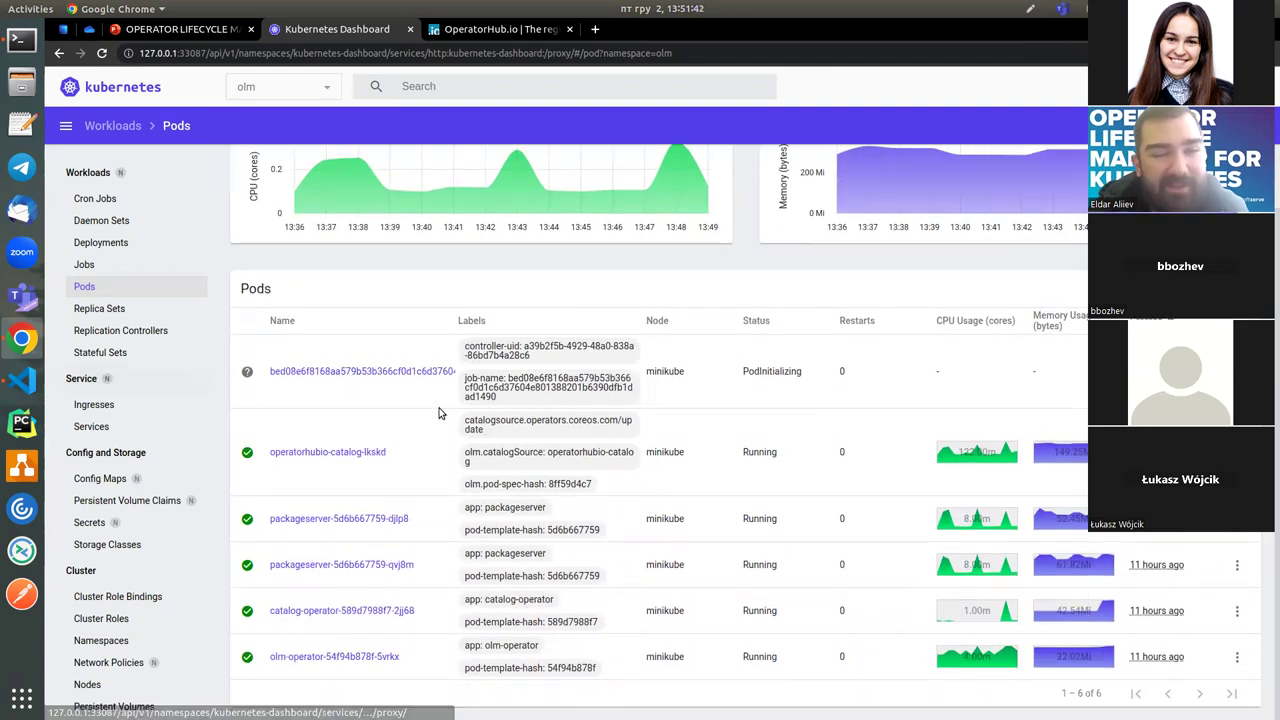
click(408, 374)
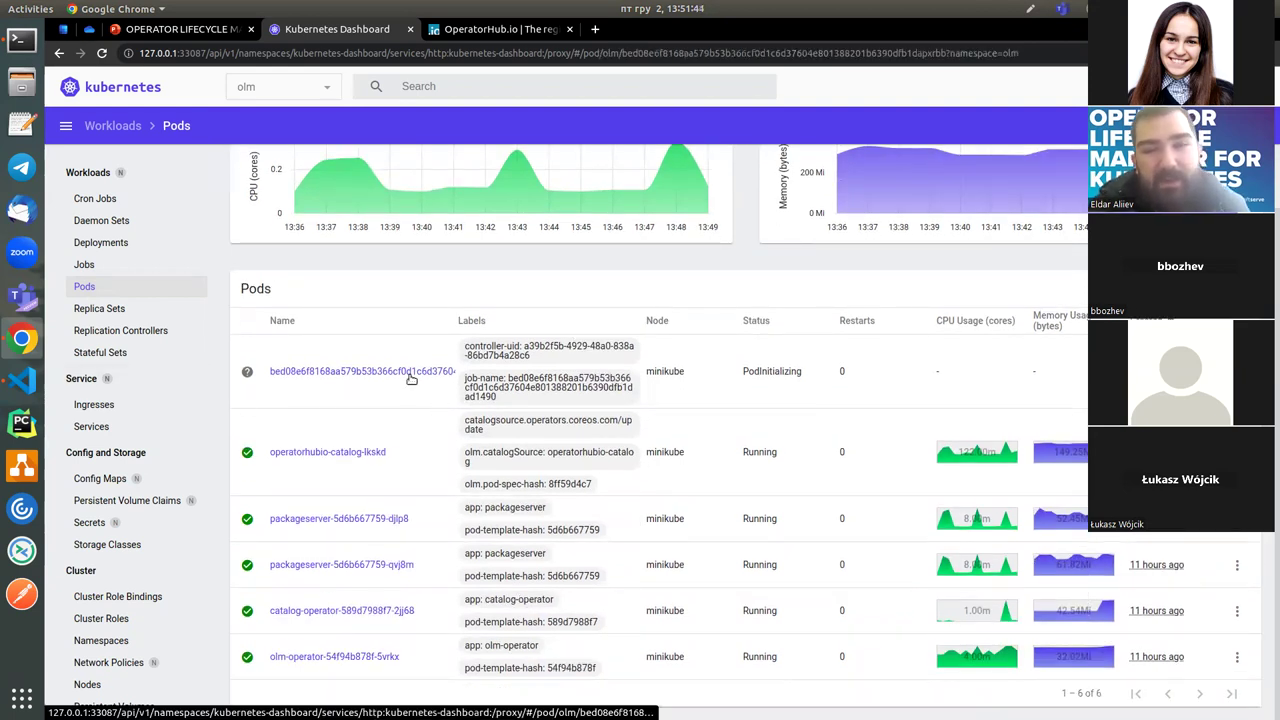
click(1125, 125)
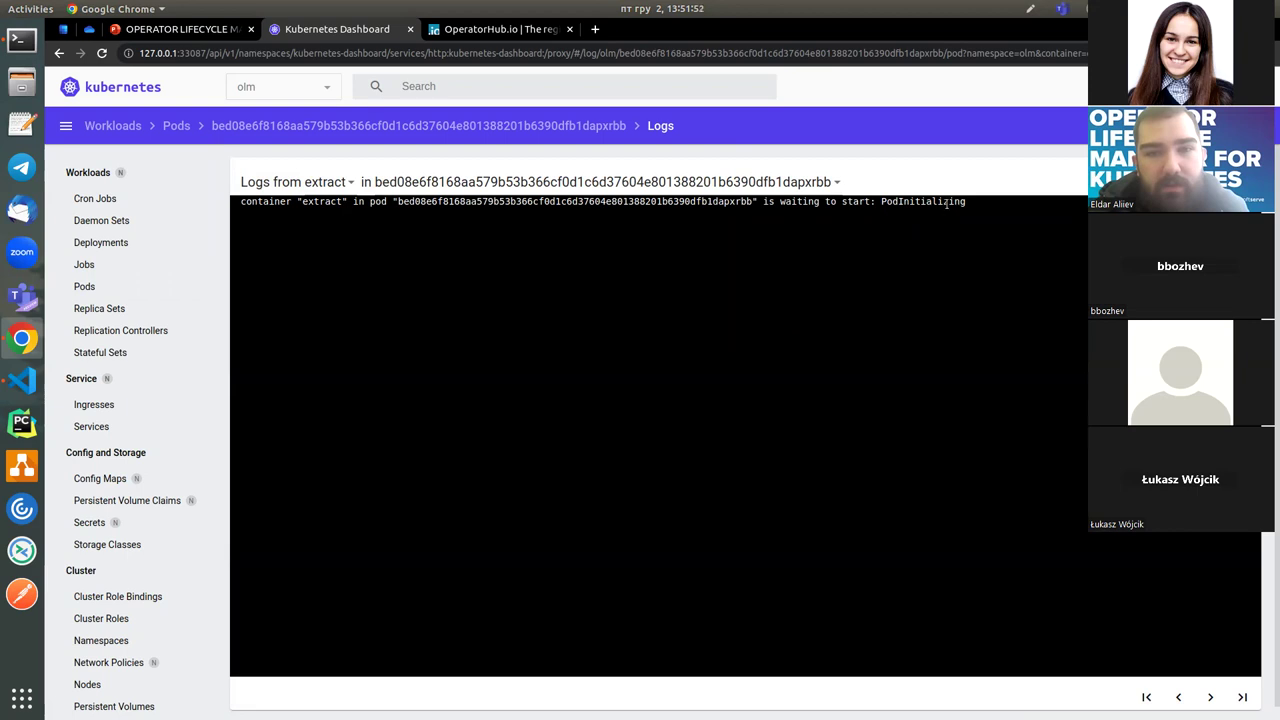
click(100, 288)
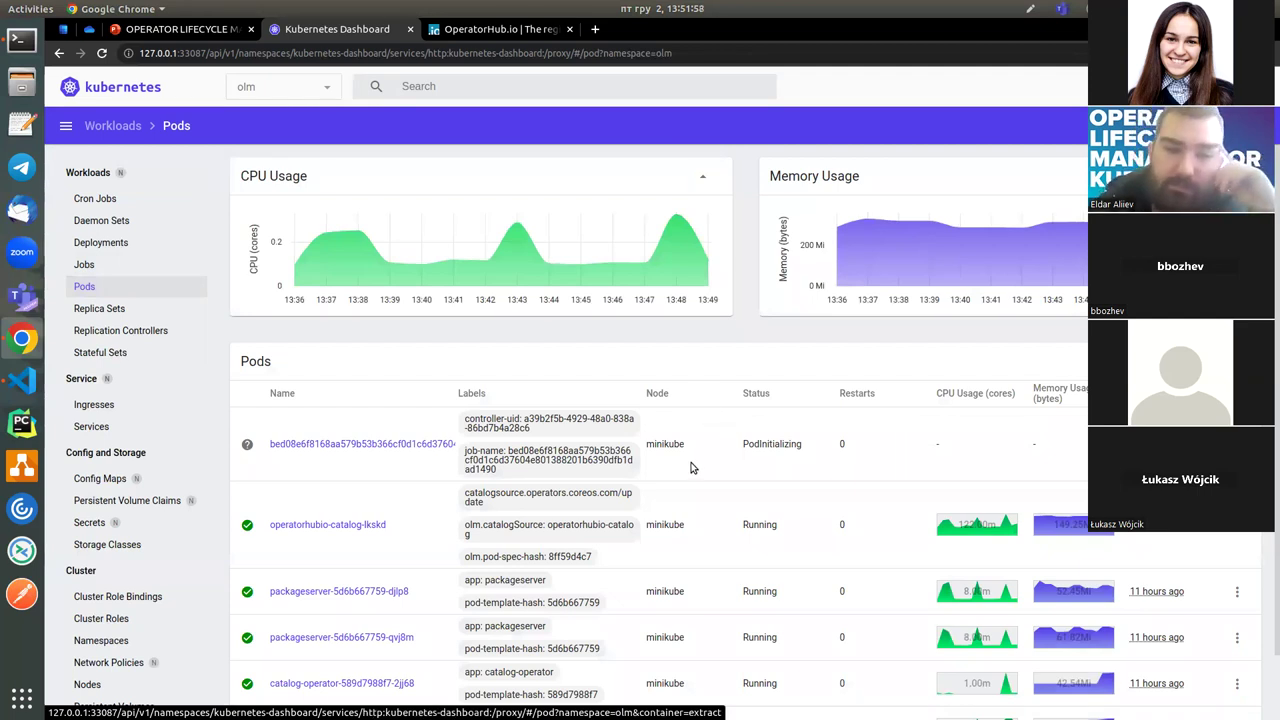
scroll(690, 467, down, 1)
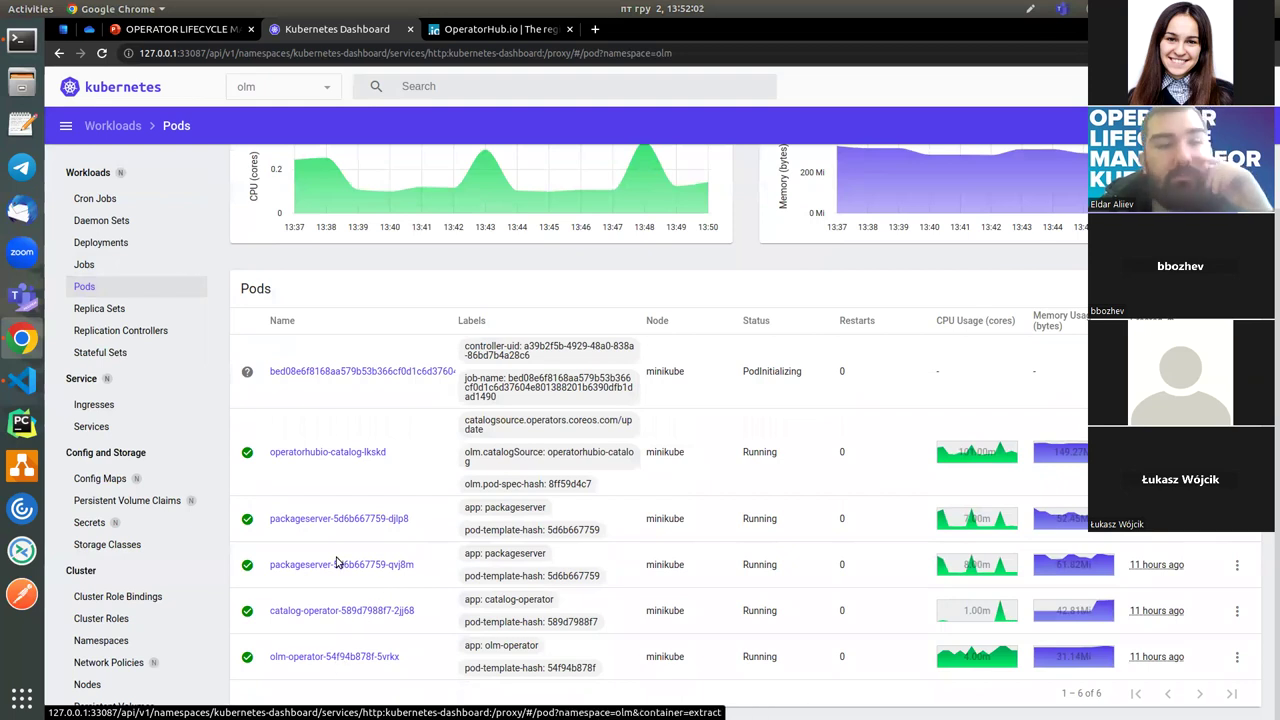
Step: Open the Custom Resource Definitions, change the namespace to default and check the Cluster Service Version objects there
scroll(147, 568, down, 1)
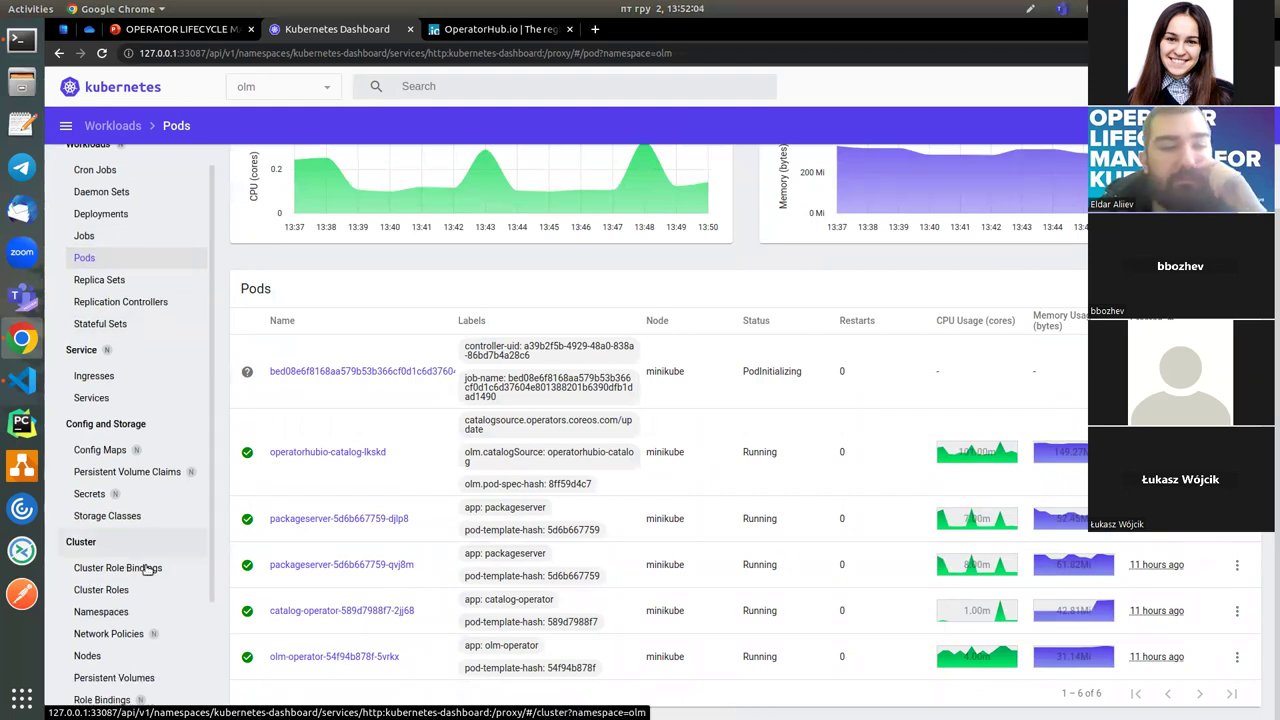
scroll(147, 568, down, 3)
click(142, 615)
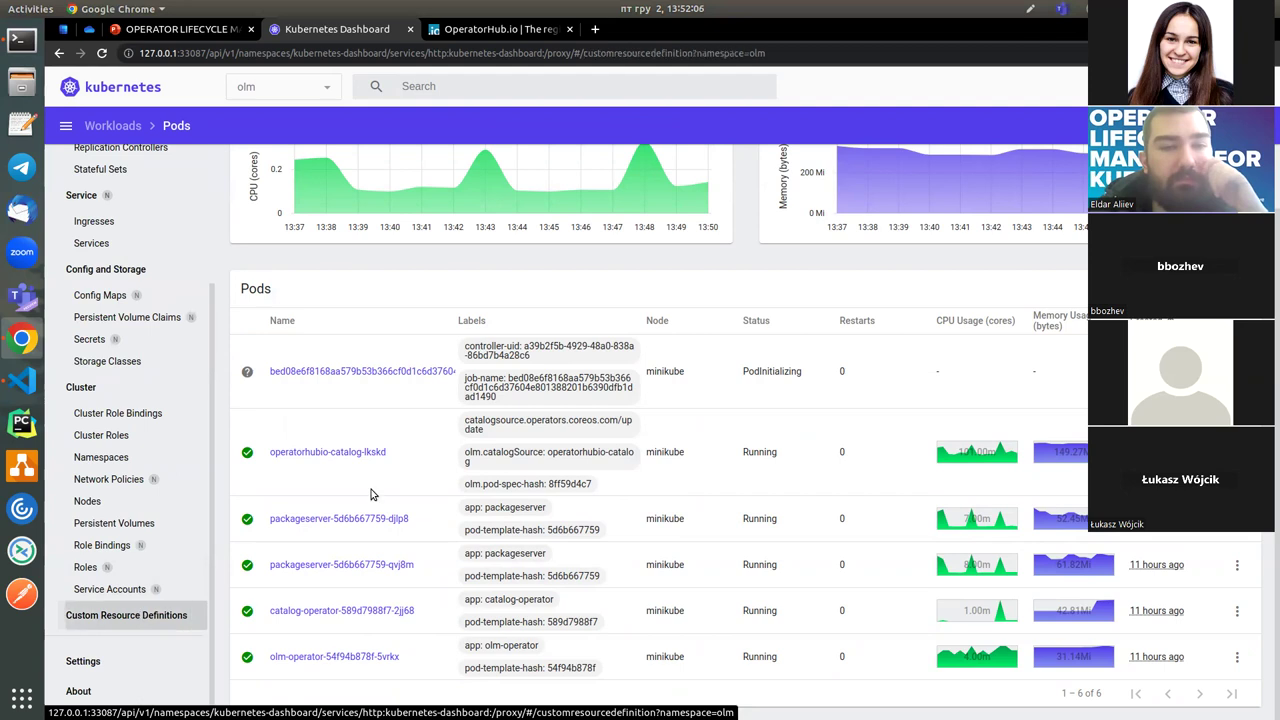
click(329, 91)
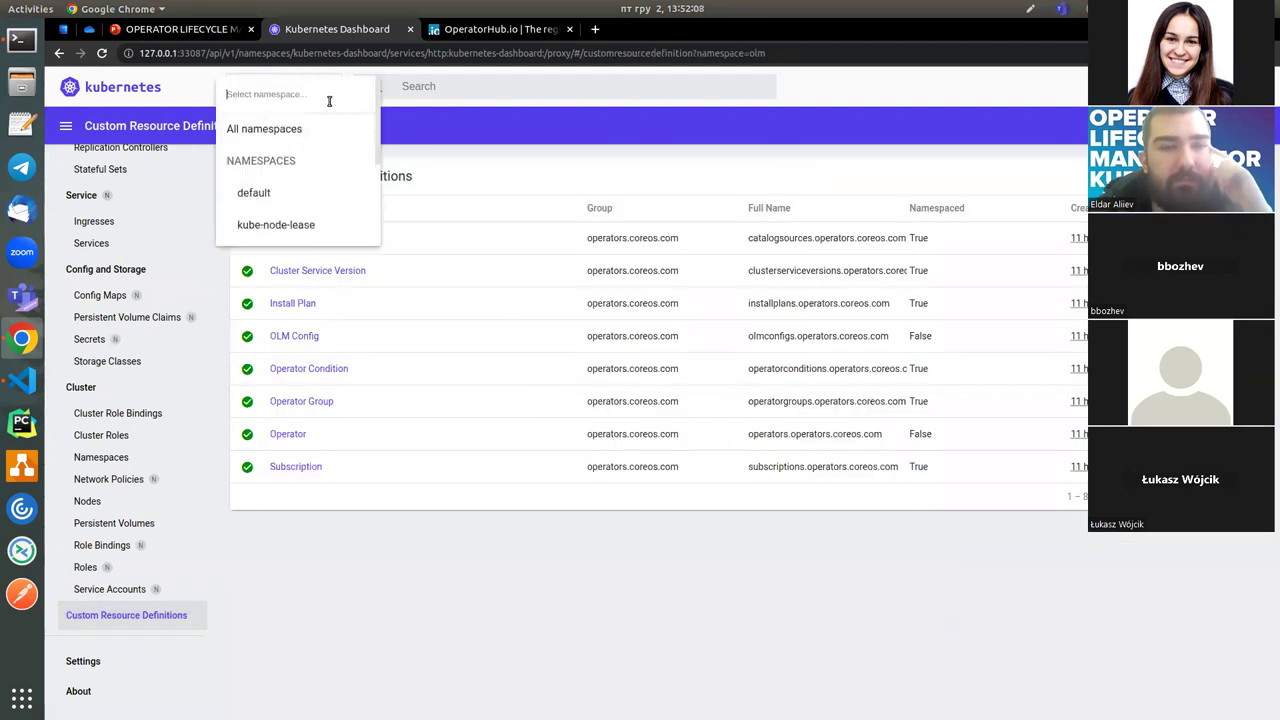
click(291, 152)
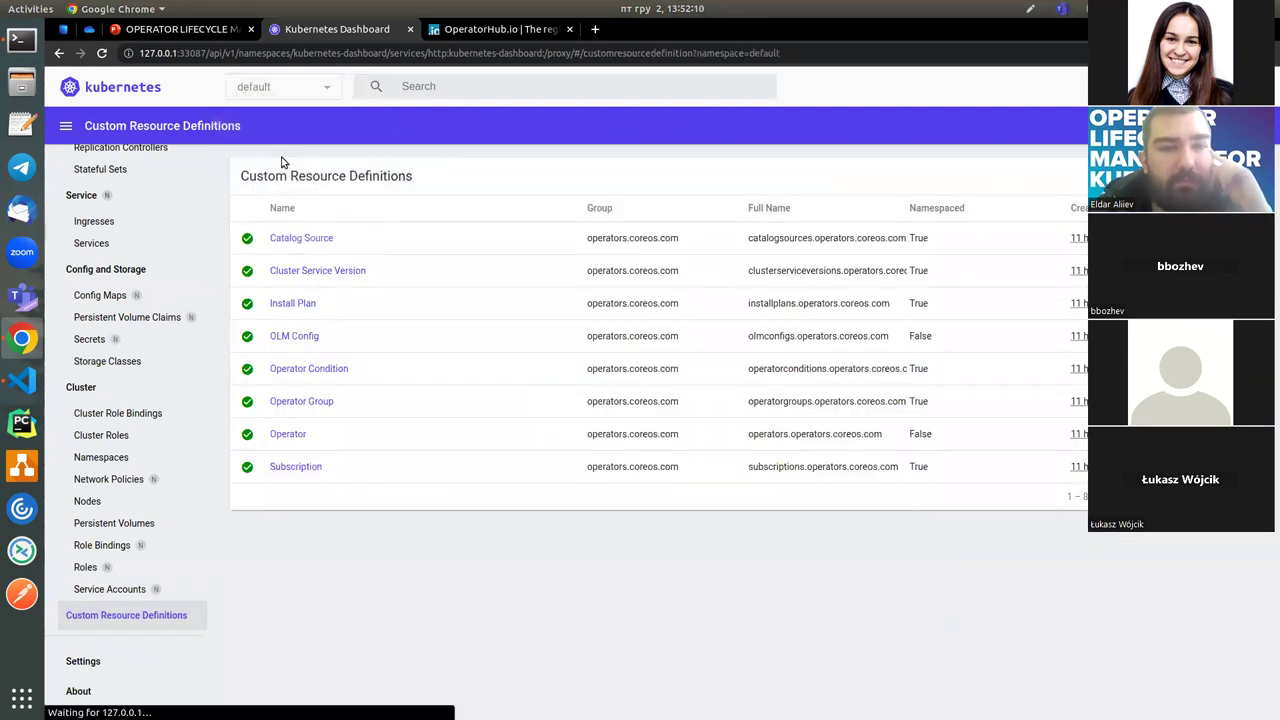
click(319, 273)
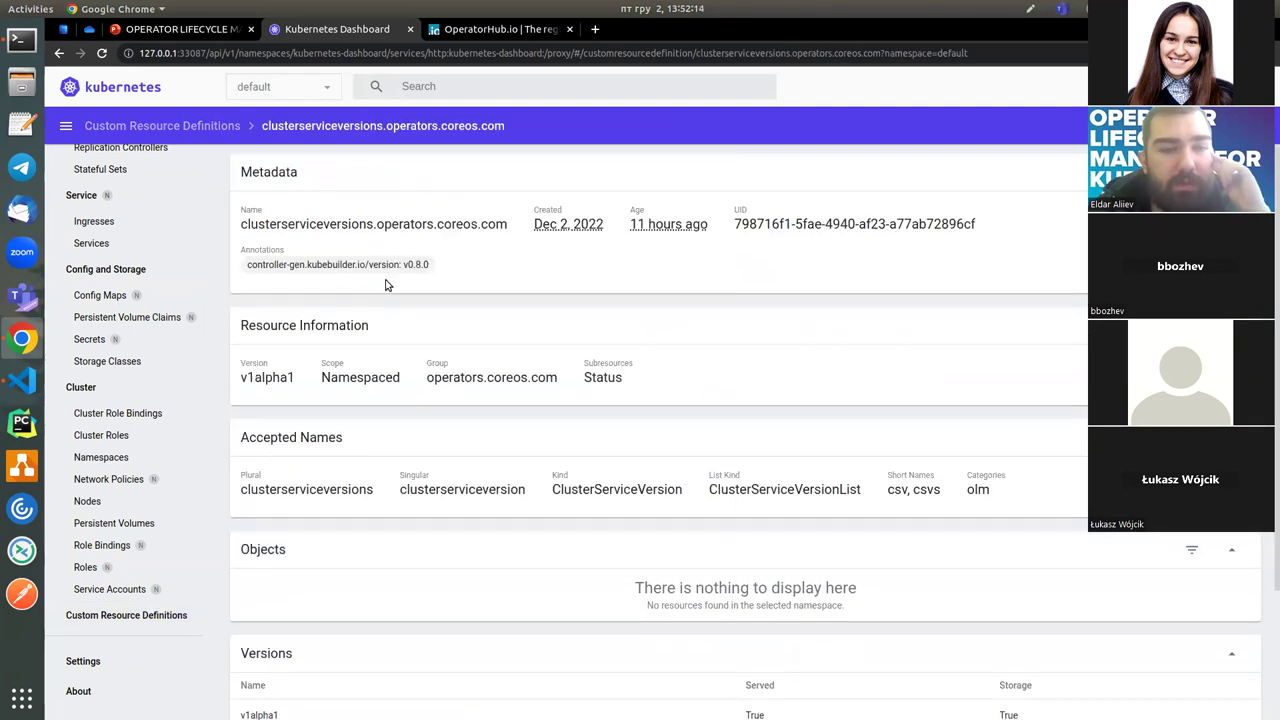
Step: Review the Cluster Service Version definition's details, objects, versions and conditions, and return to the Custom Resource Definitions list
scroll(386, 286, down, 2)
scroll(600, 400, up, 2)
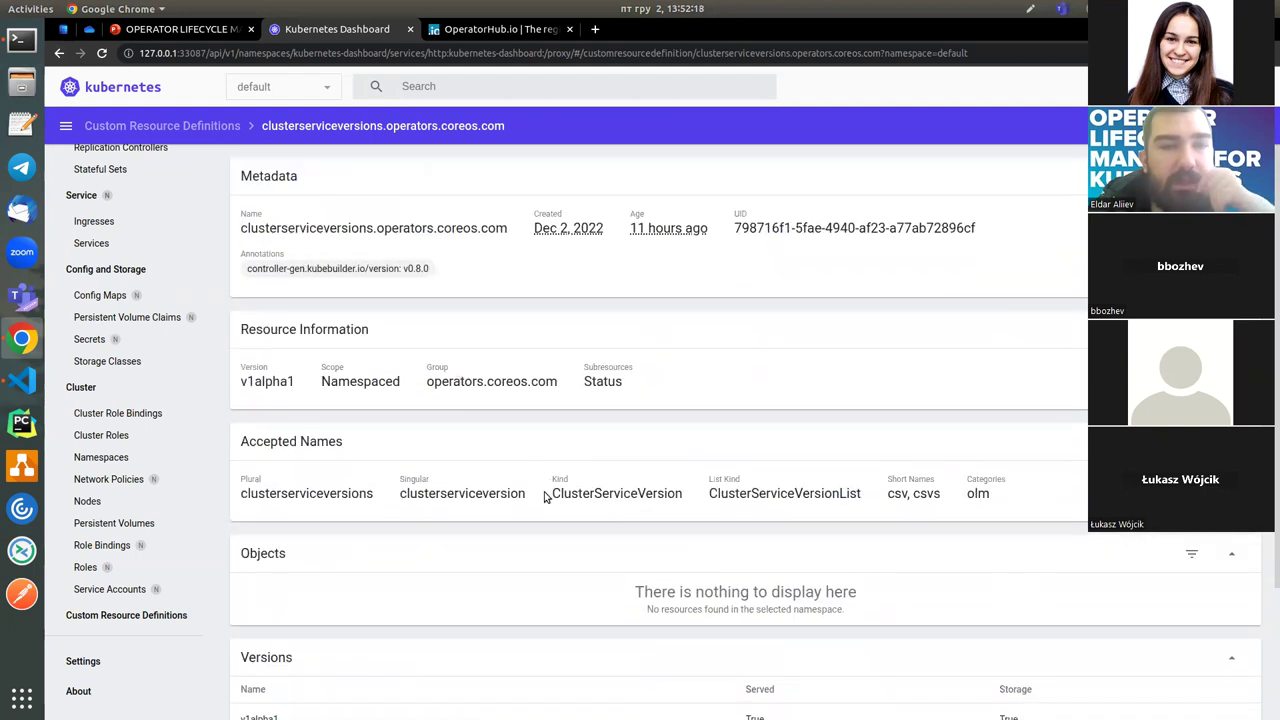
scroll(330, 150, down, 1)
scroll(365, 194, up, 1)
scroll(423, 337, down, 2)
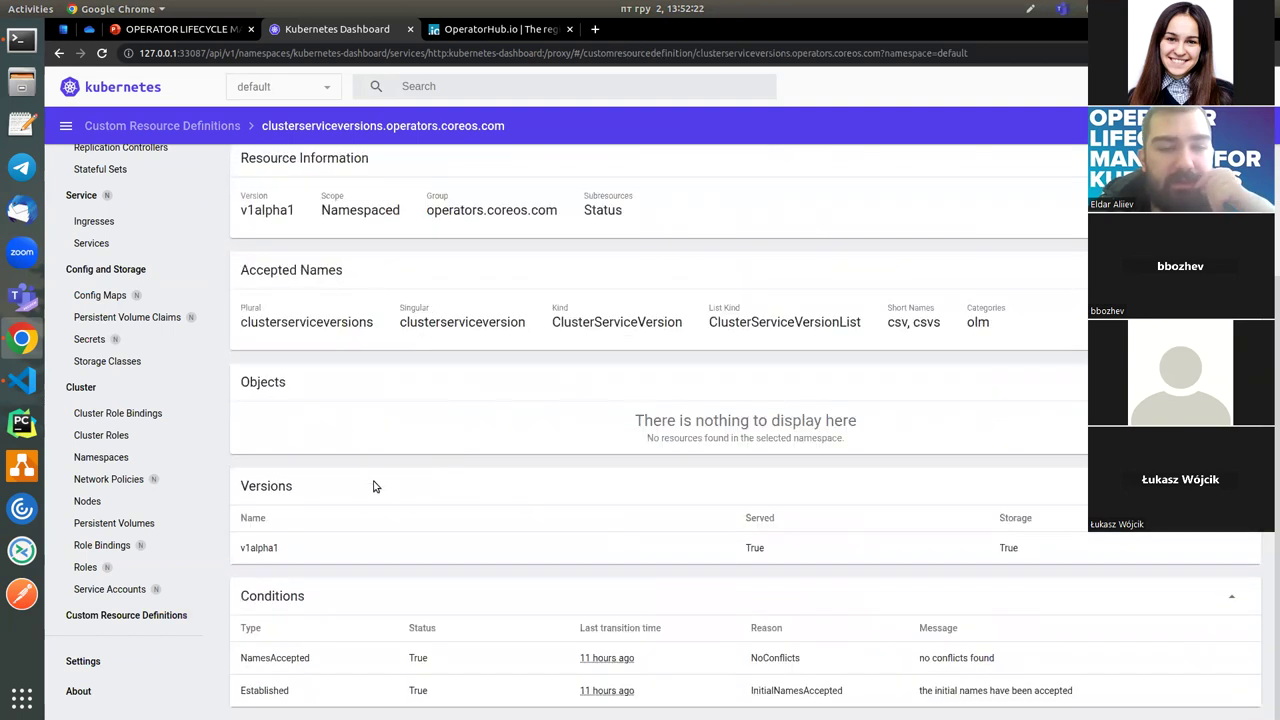
scroll(475, 435, up, 2)
click(315, 92)
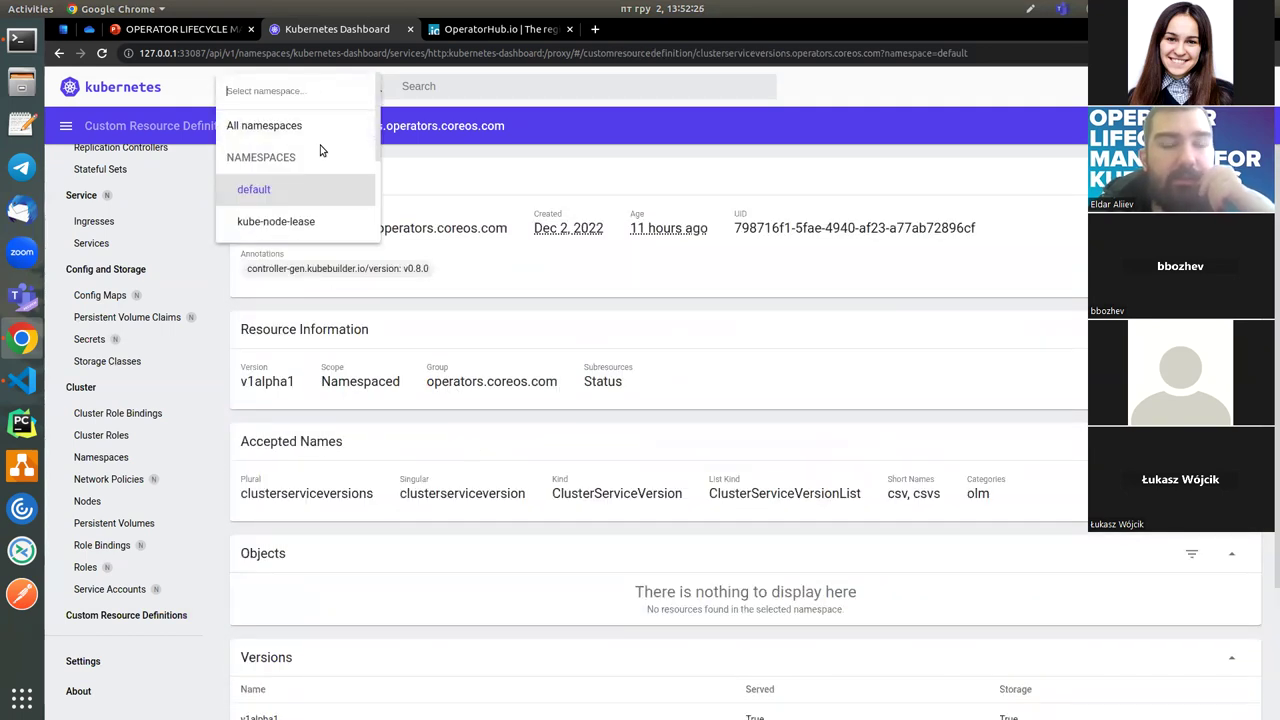
click(532, 178)
click(225, 127)
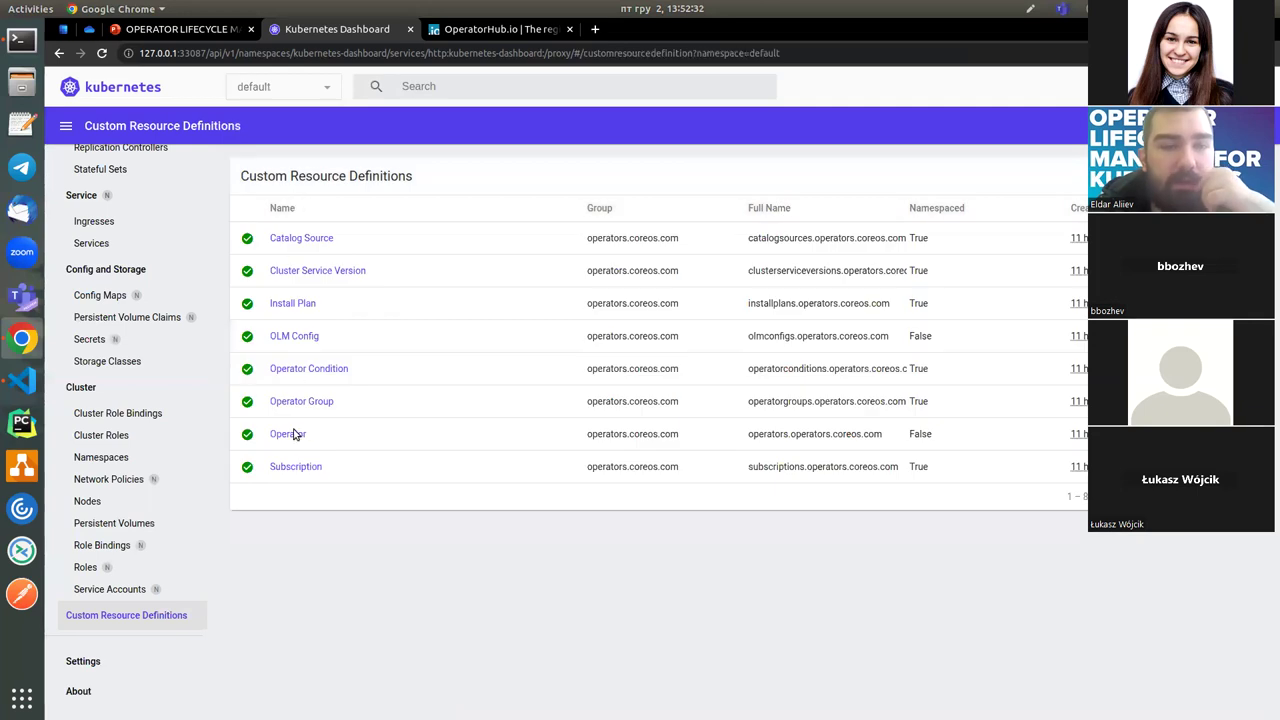
Step: Check the Subscription definition's objects in the default namespace and go back to the Custom Resource Definitions list
click(287, 468)
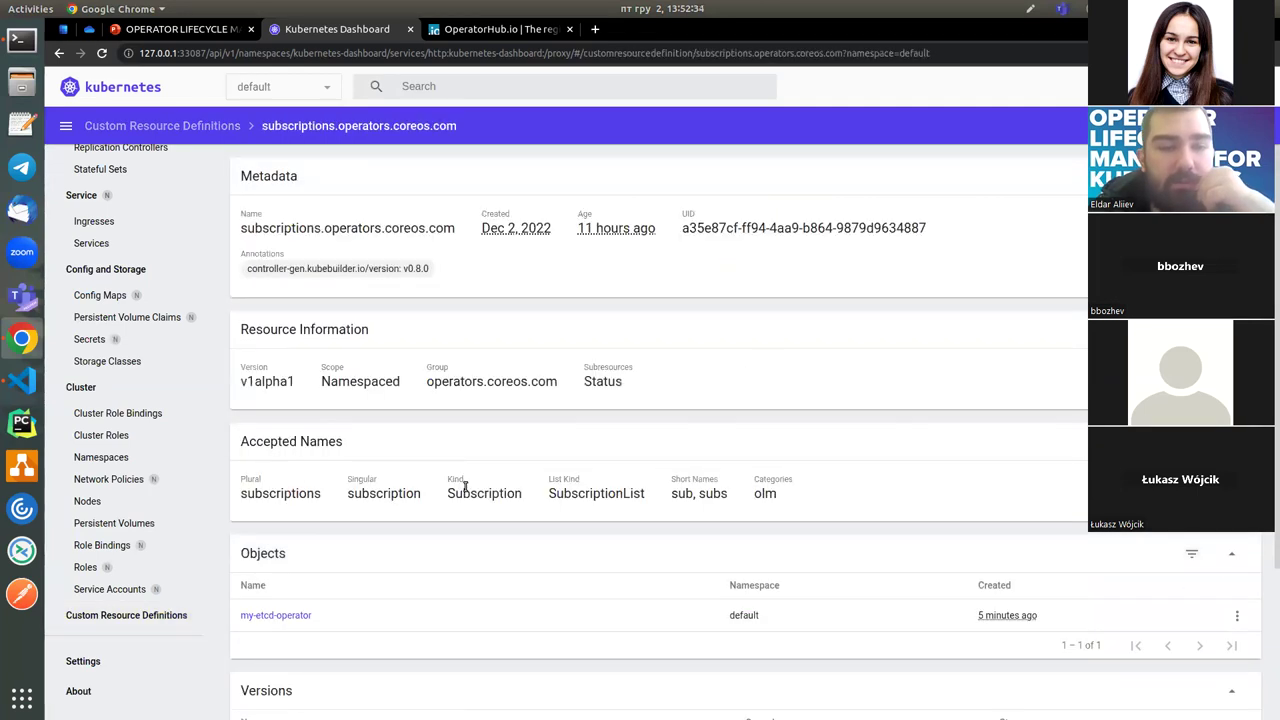
scroll(487, 500, down, 2)
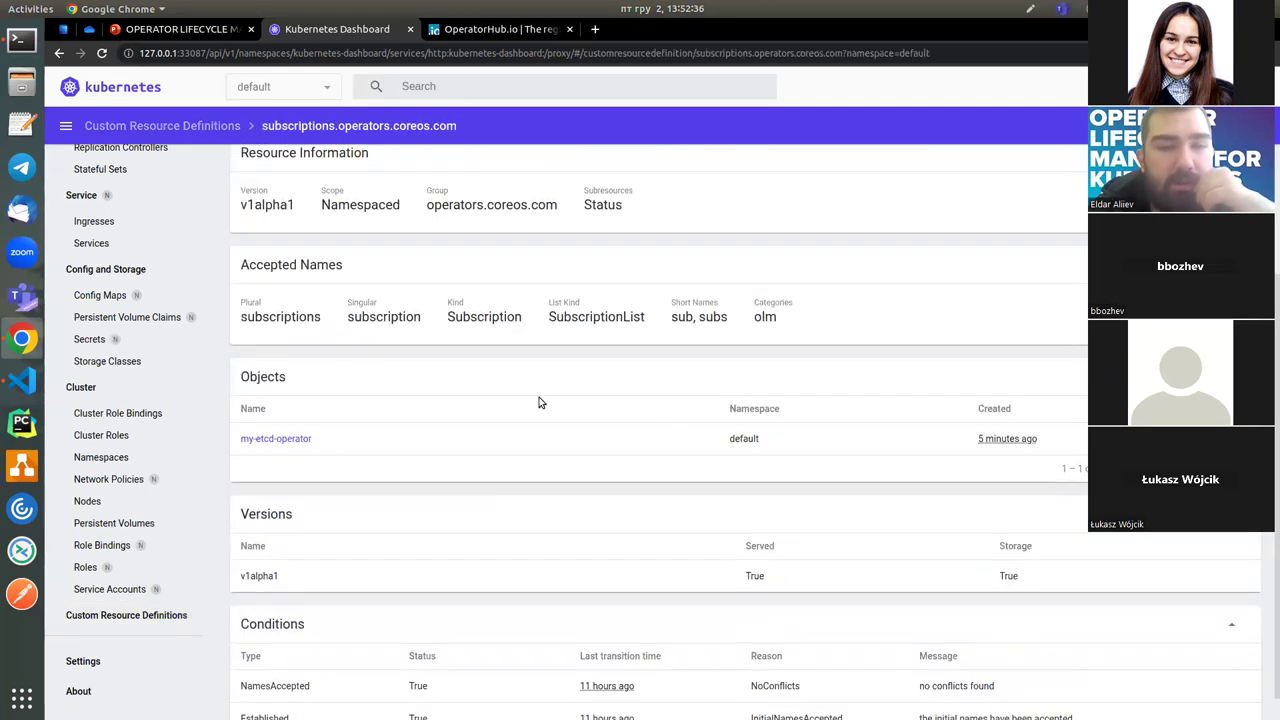
scroll(600, 428, up, 2)
click(215, 127)
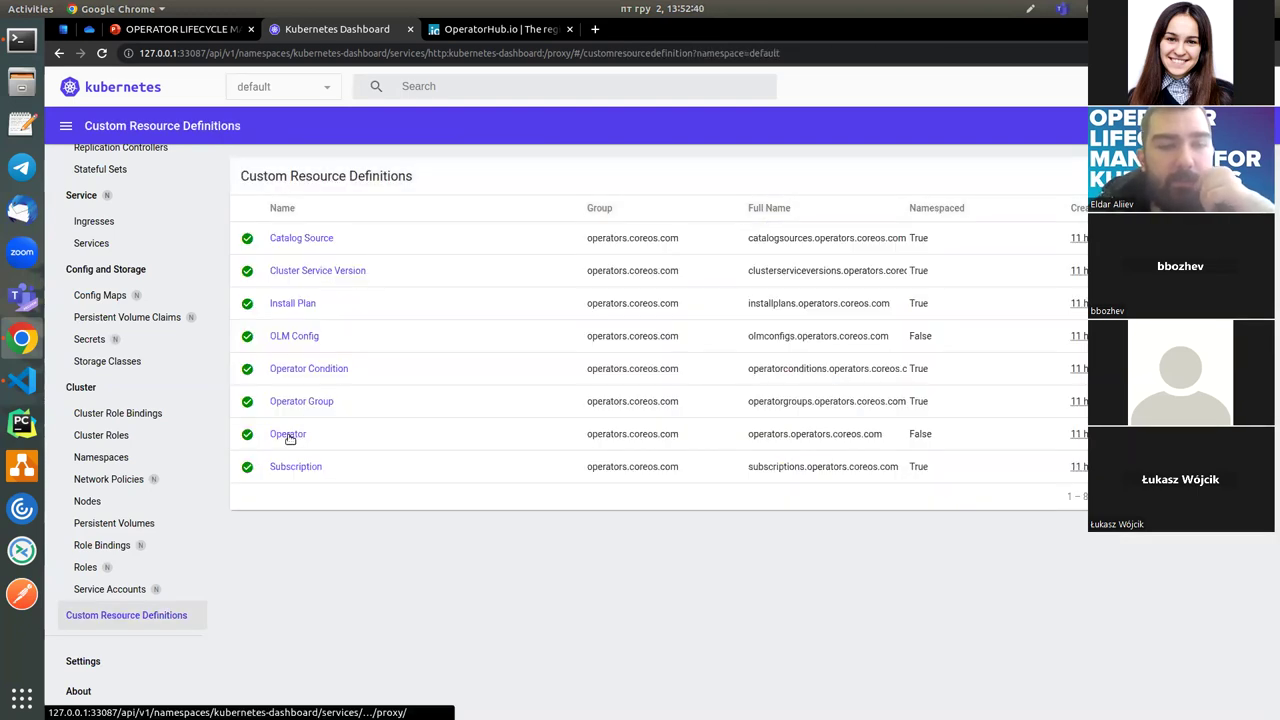
Step: Check the Operator Group definition's objects in the default namespace and go back to the Custom Resource Definitions list
click(297, 404)
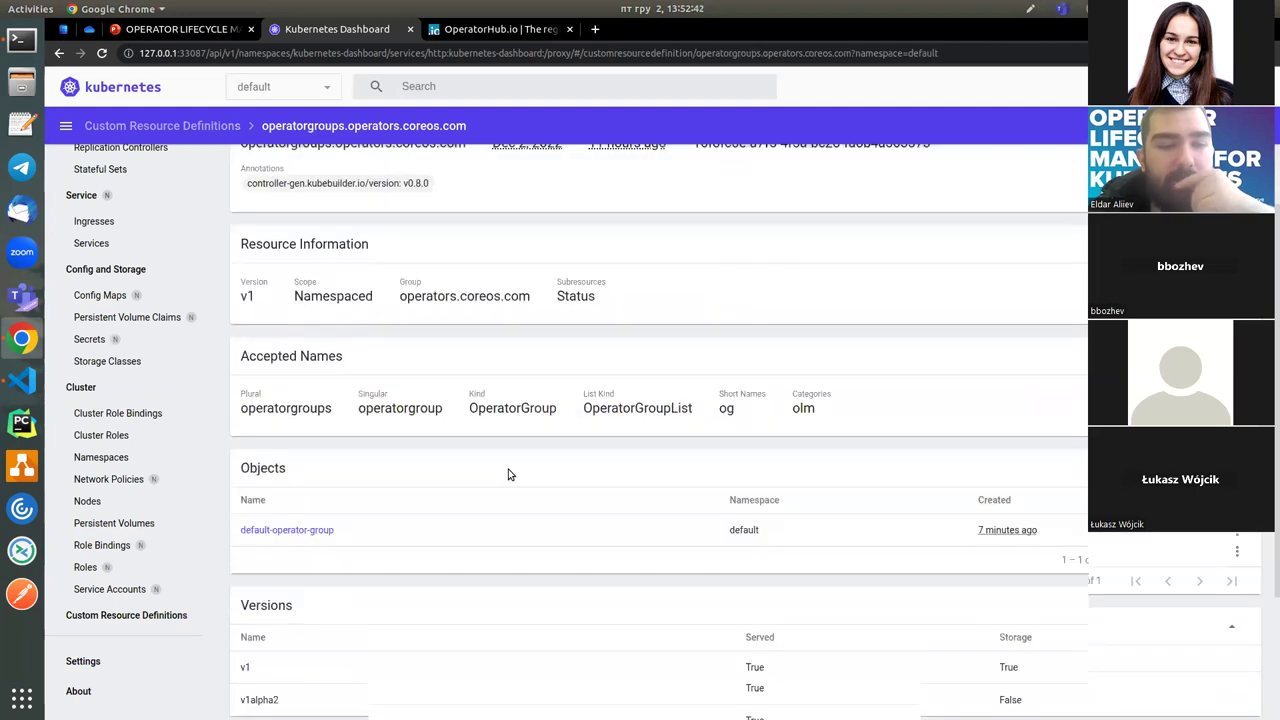
scroll(400, 455, down, 2)
scroll(380, 432, up, 2)
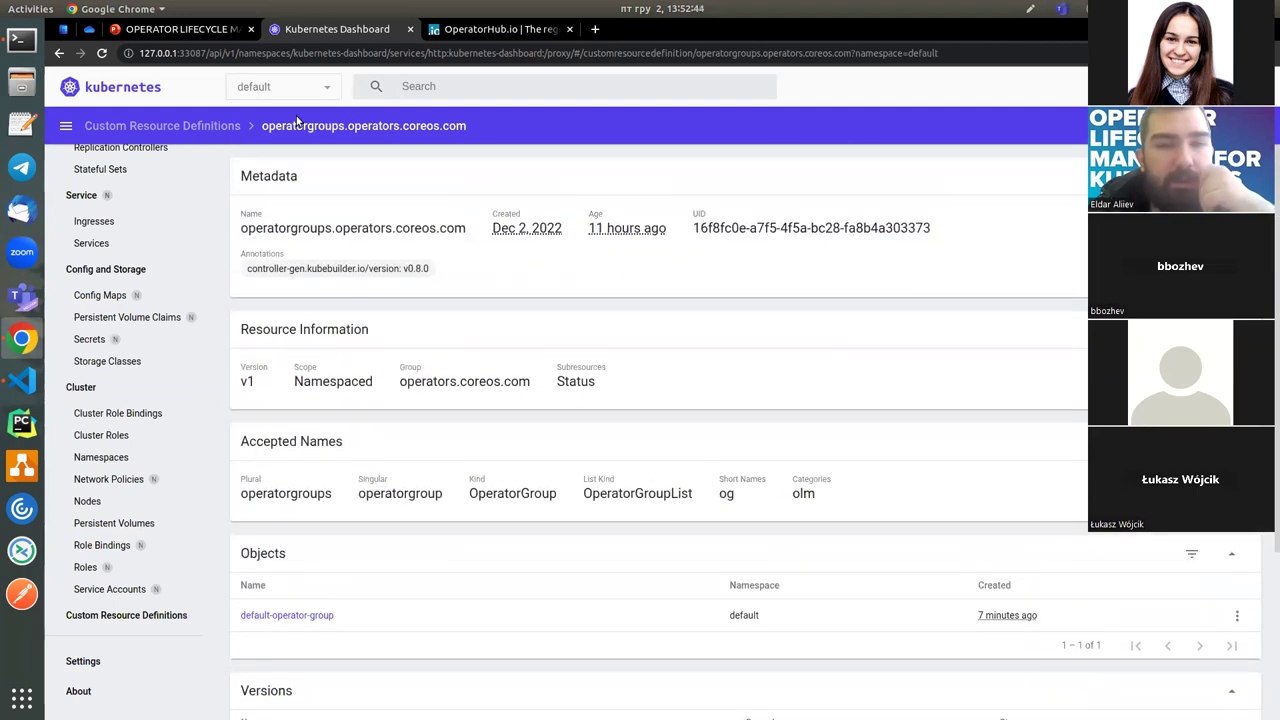
click(232, 126)
Step: Open the pod list and switch the namespace from default to olm
scroll(100, 297, up, 4)
click(86, 287)
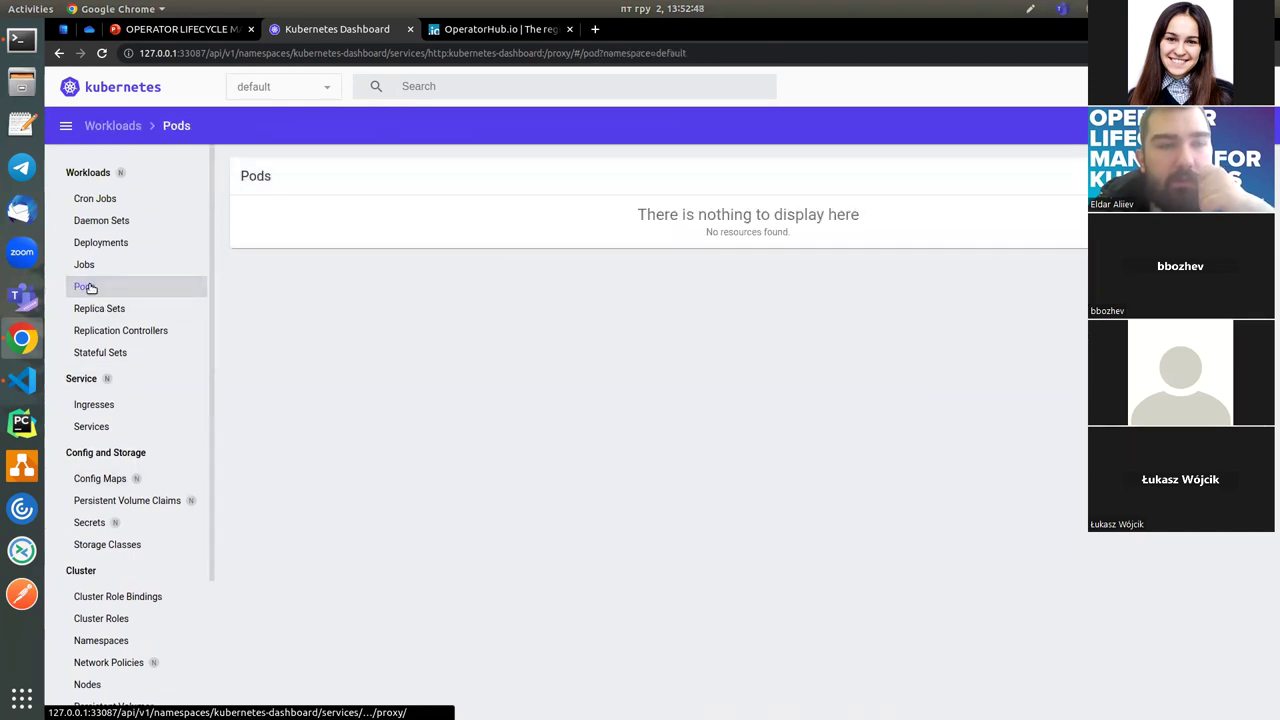
click(327, 92)
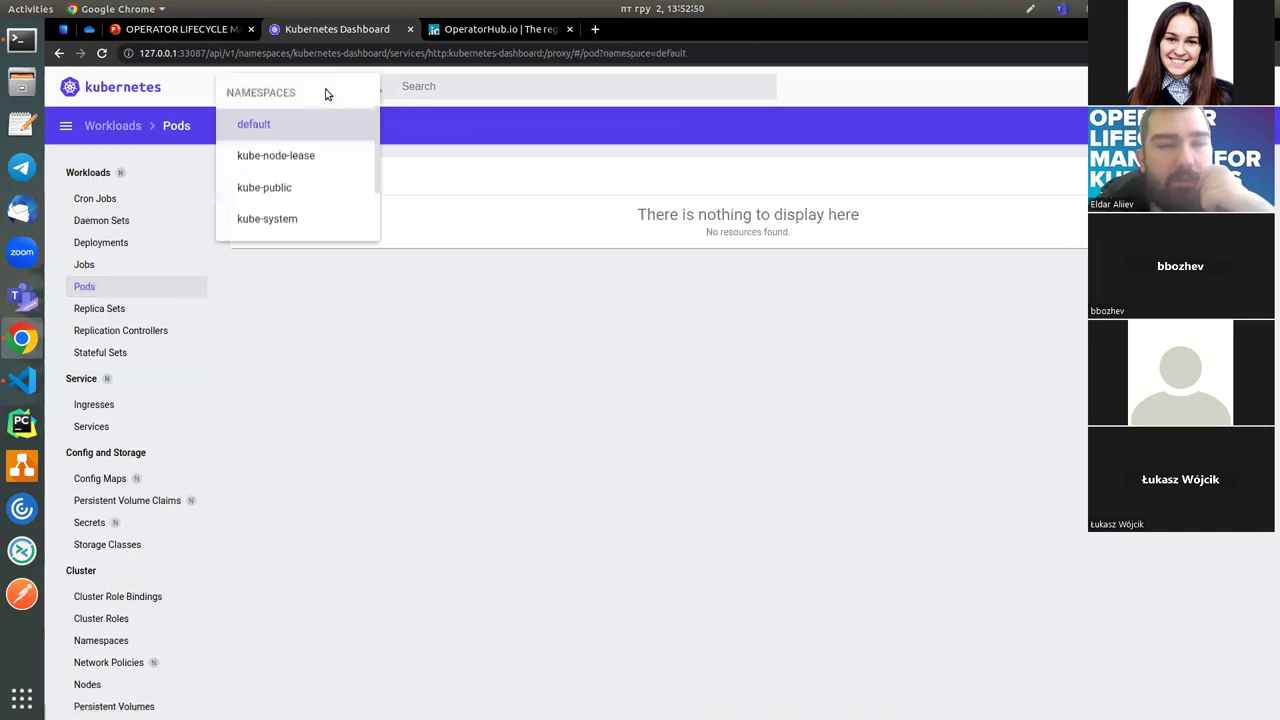
scroll(303, 200, down, 3)
click(302, 200)
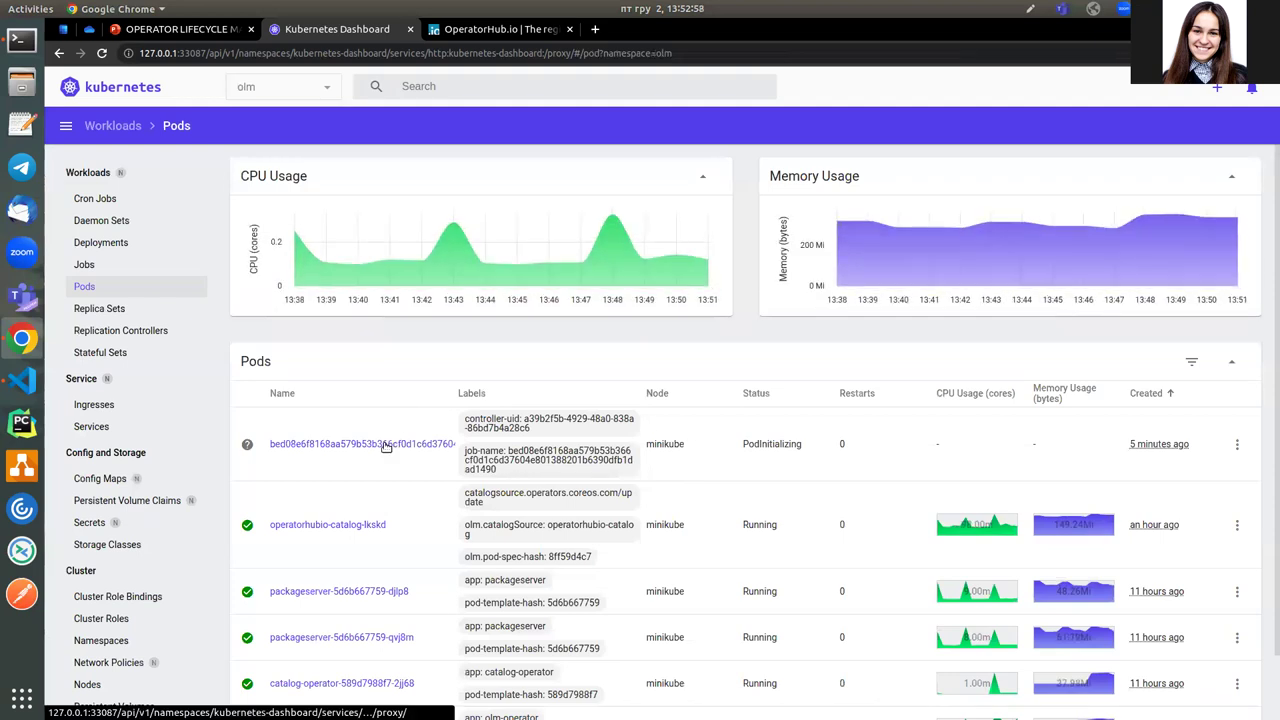
Step: Open the bed08e6f pod, examine its events and extract container, and return to the olm pod list
click(385, 445)
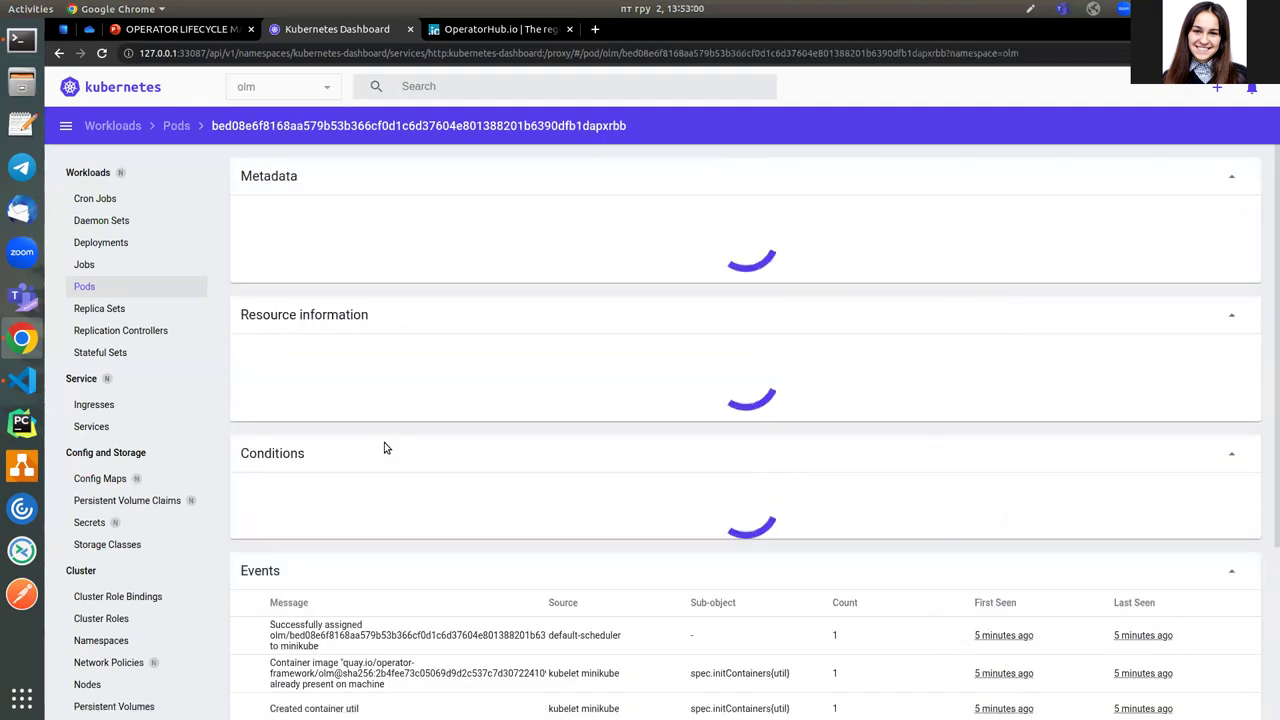
scroll(384, 447, down, 3)
scroll(384, 442, down, 8)
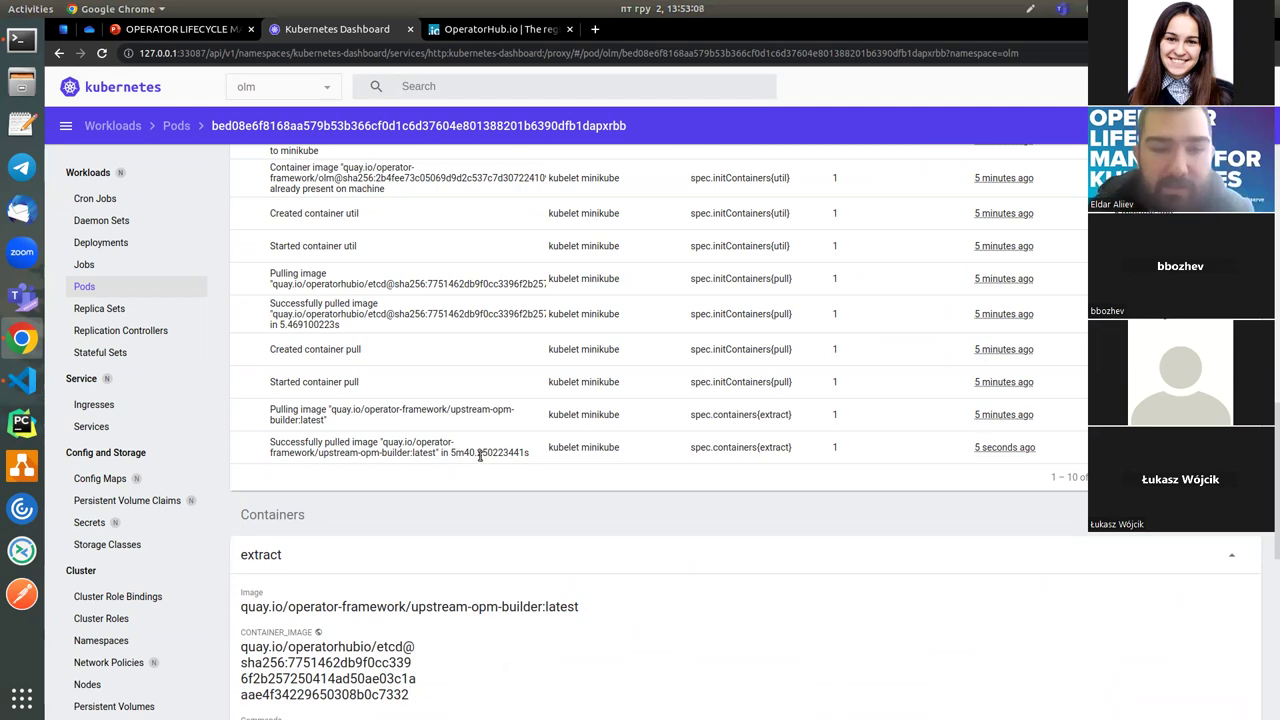
click(121, 289)
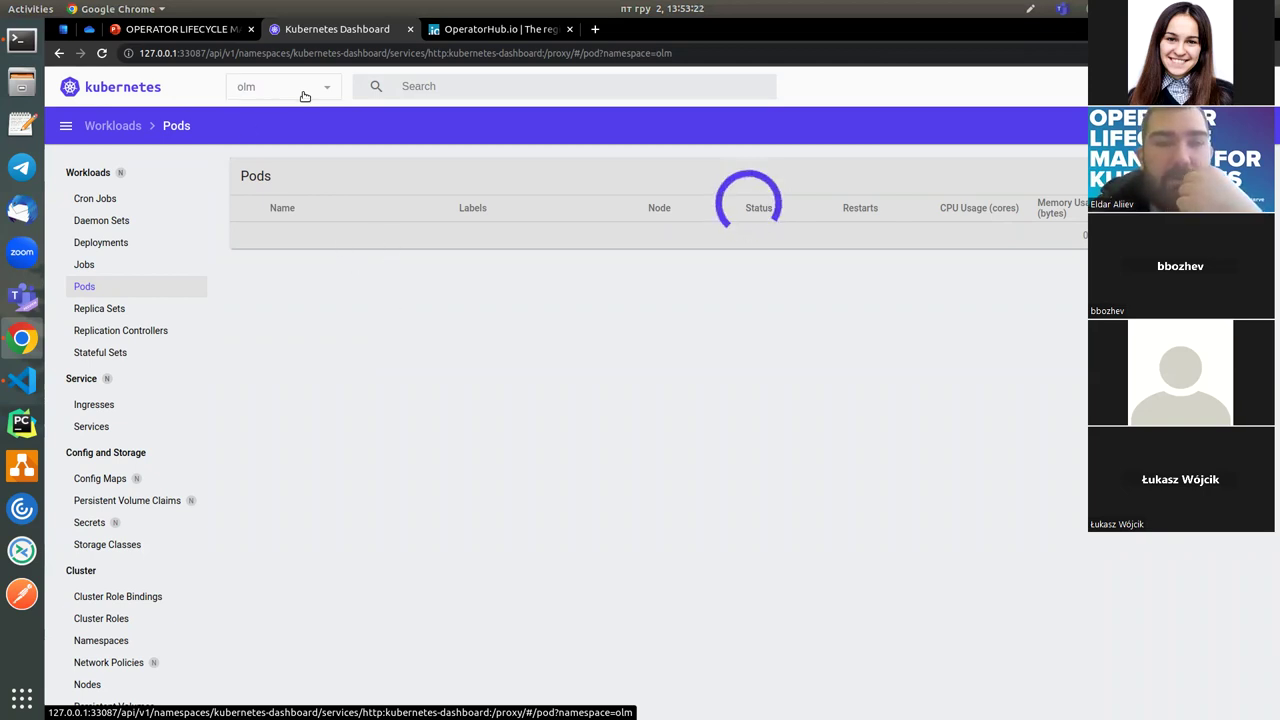
Step: Refresh the olm pod list and review the status of its pods
click(84, 286)
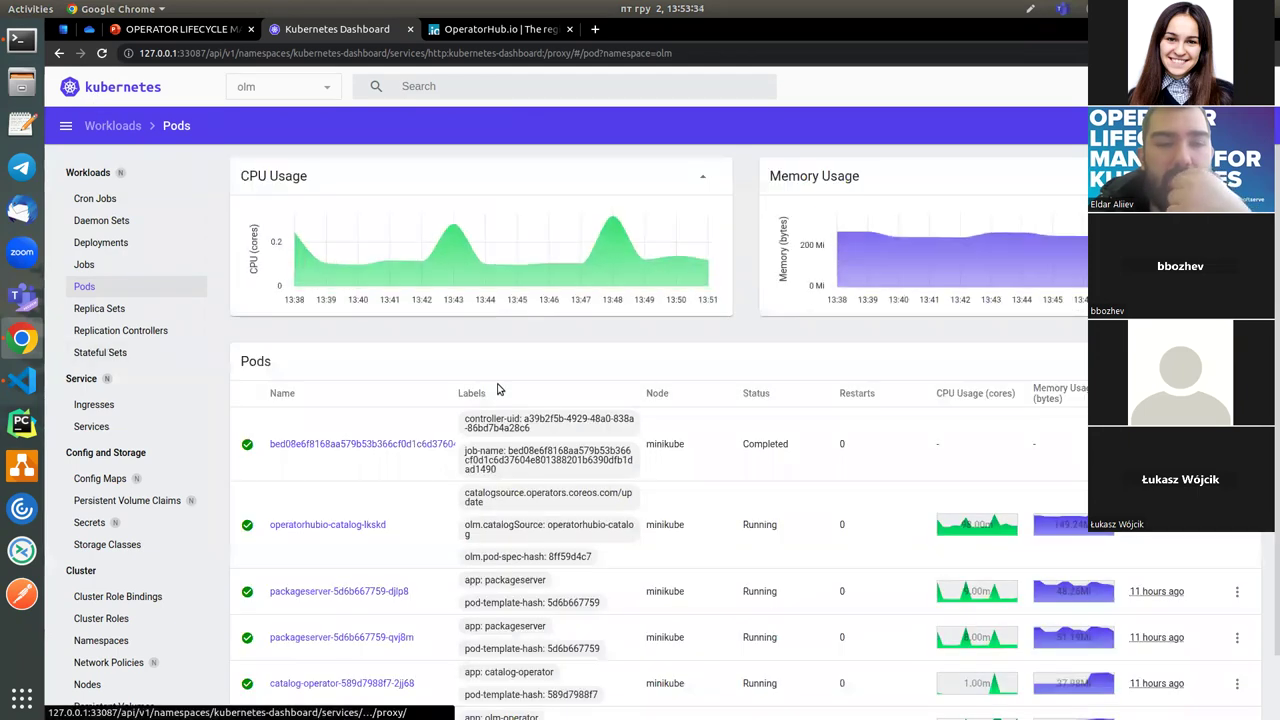
scroll(848, 452, down, 1)
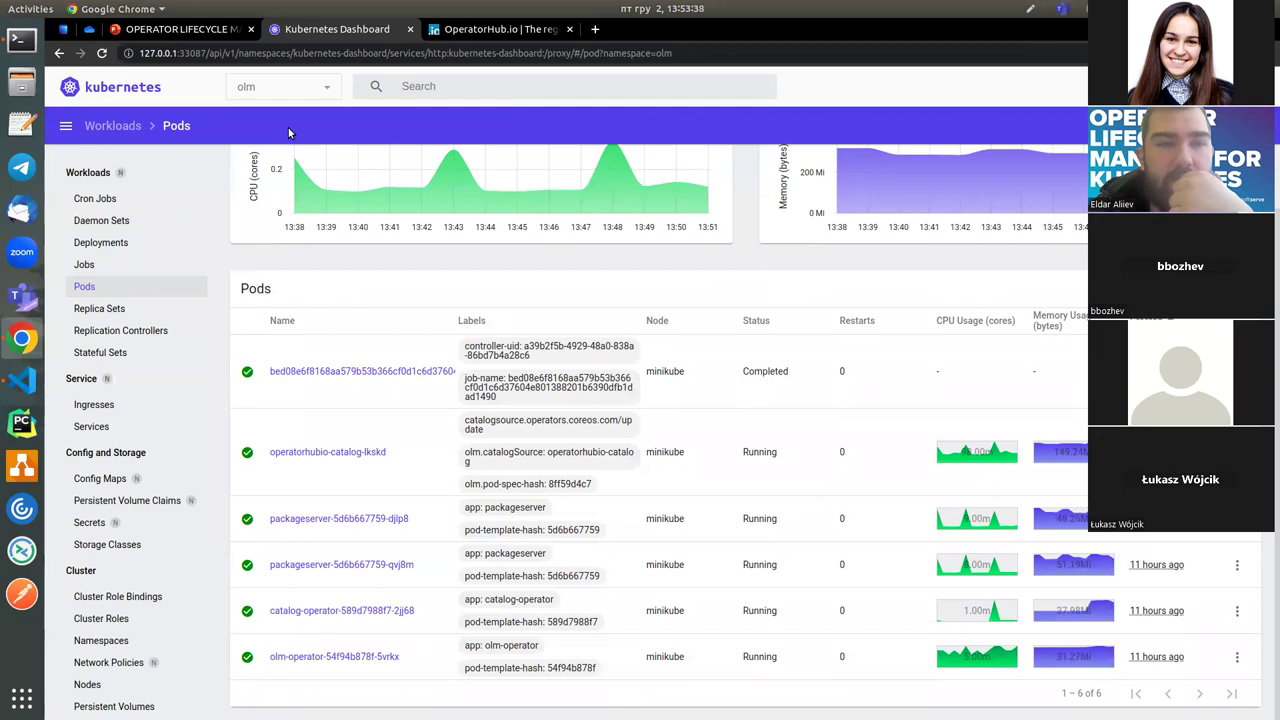
scroll(210, 220, up, 1)
Step: Switch the pod list to the default namespace
click(286, 86)
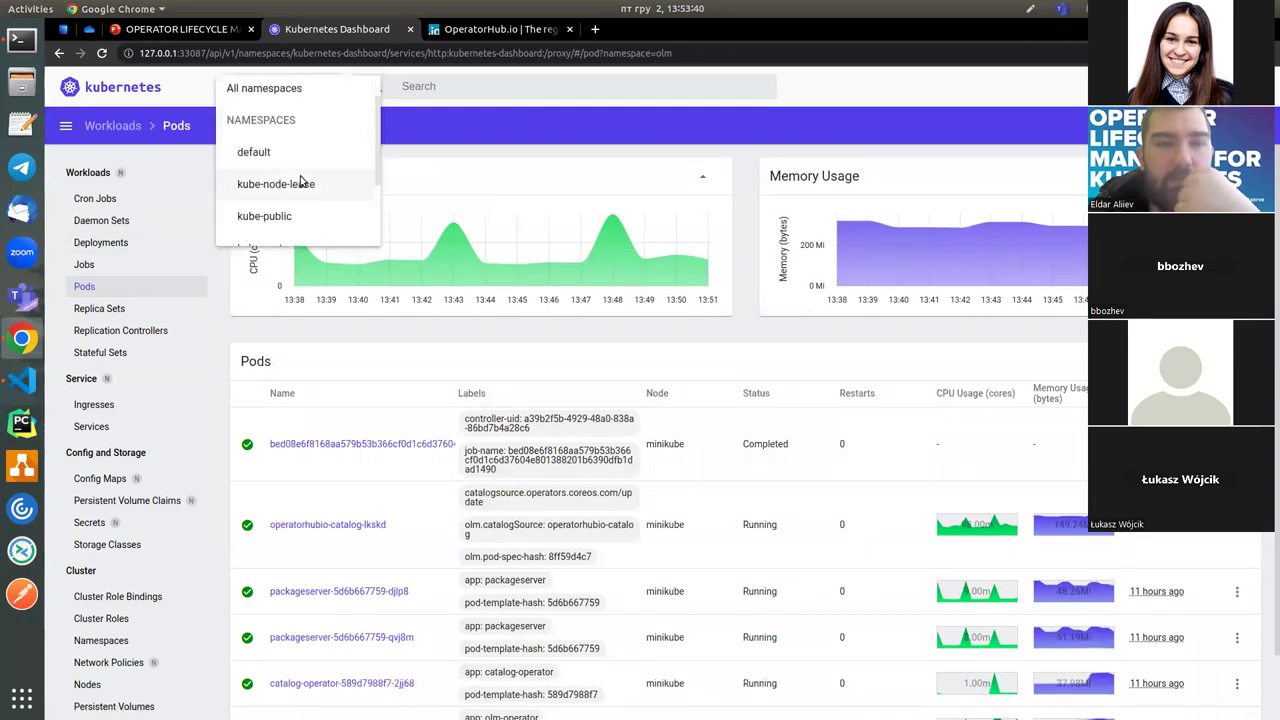
scroll(300, 183, down, 2)
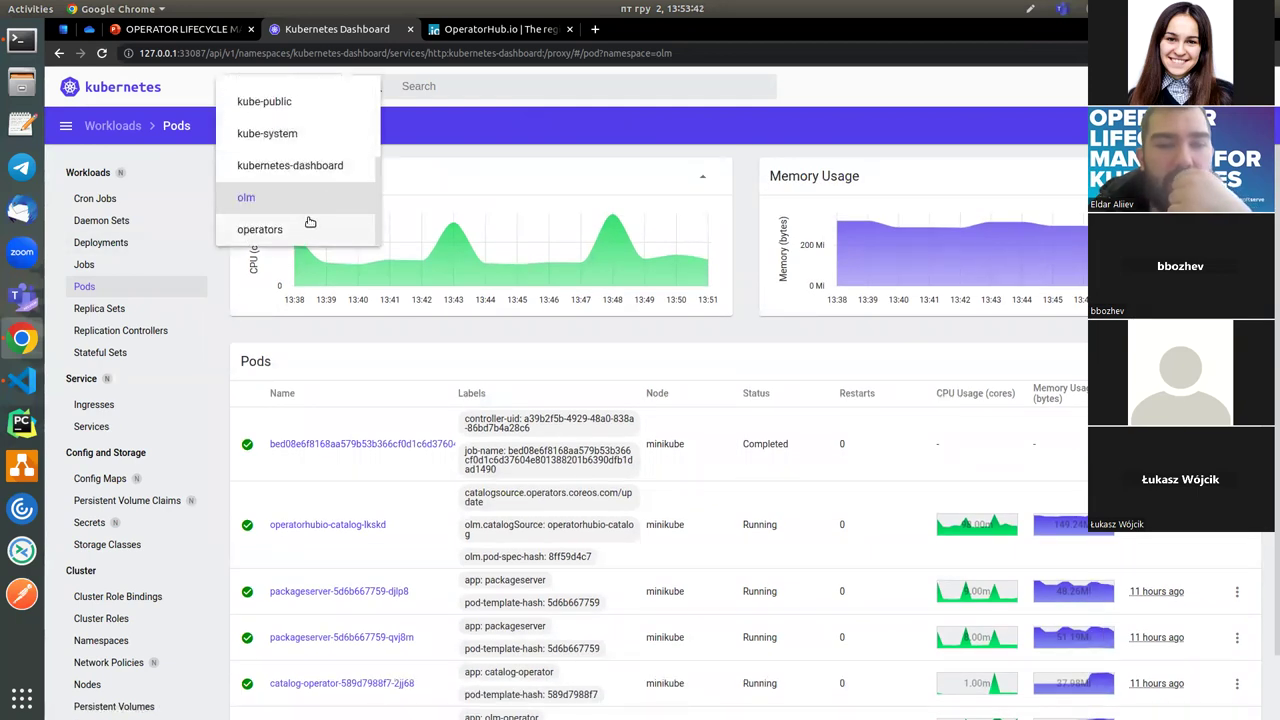
scroll(305, 200, up, 3)
scroll(300, 171, down, 2)
scroll(290, 168, up, 2)
click(286, 166)
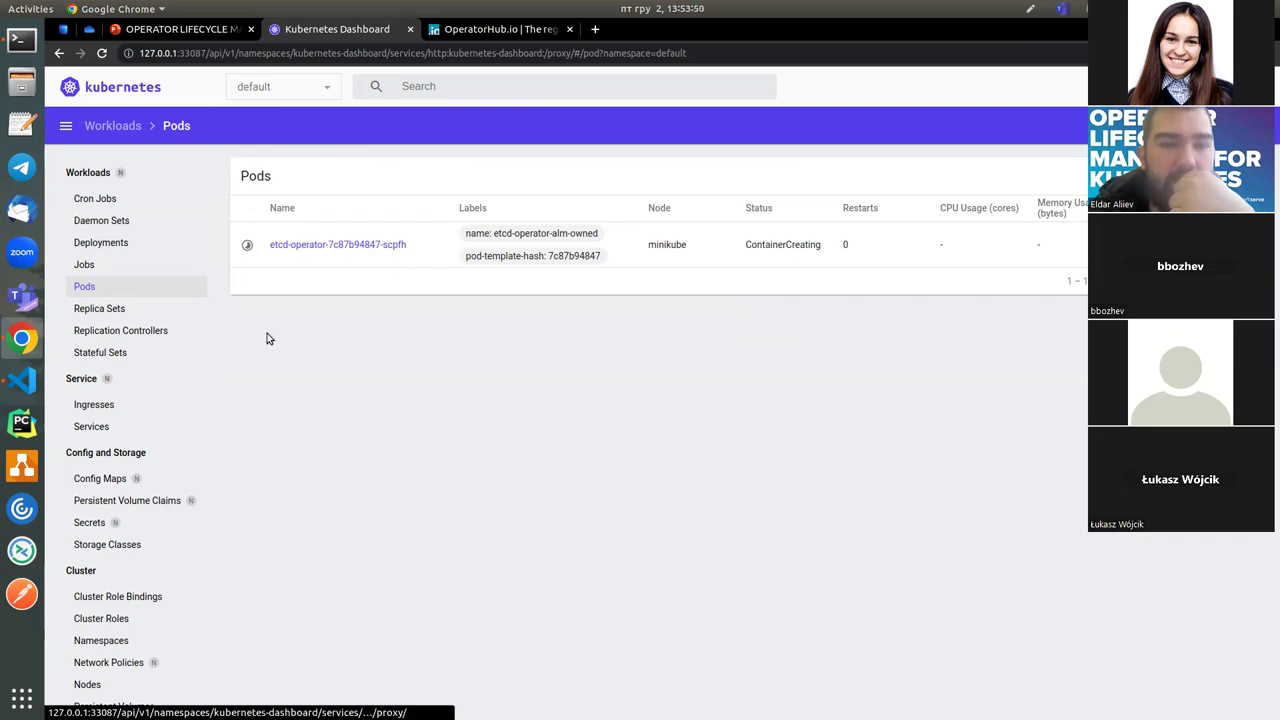
Step: Open the Custom Resource Definitions and check the Cluster Service Version objects in the default namespace
scroll(165, 508, down, 4)
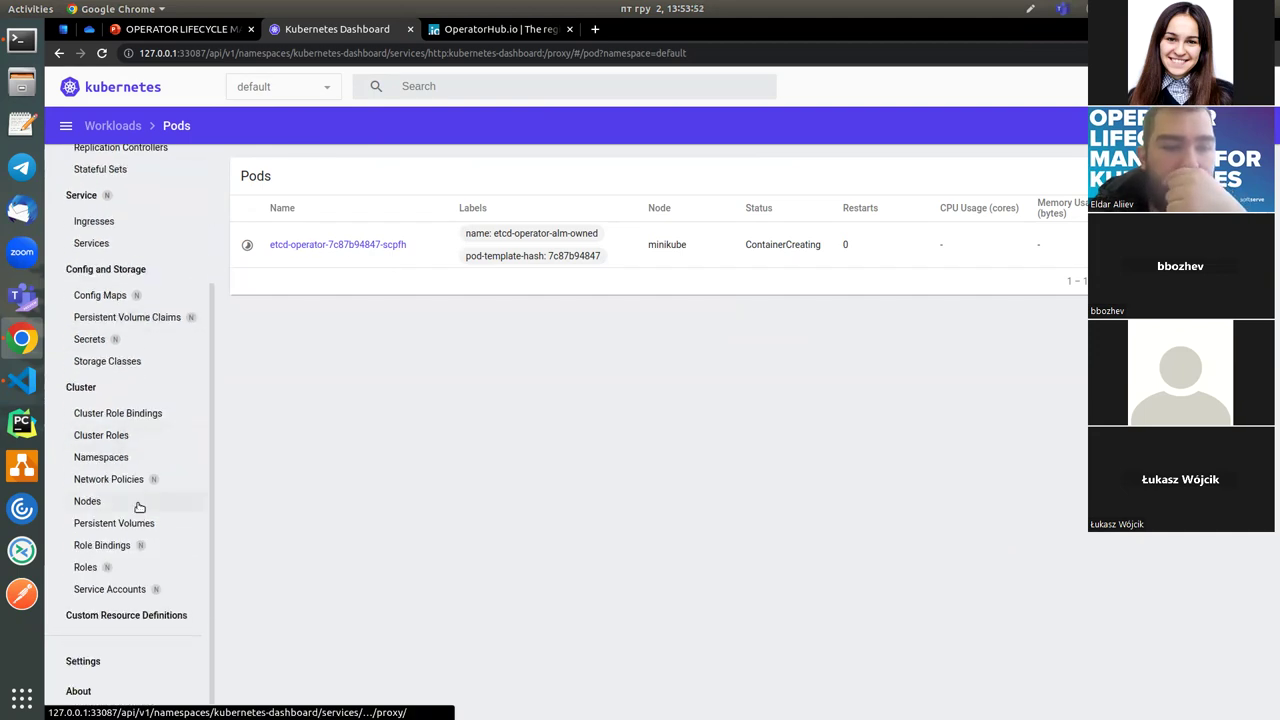
click(134, 614)
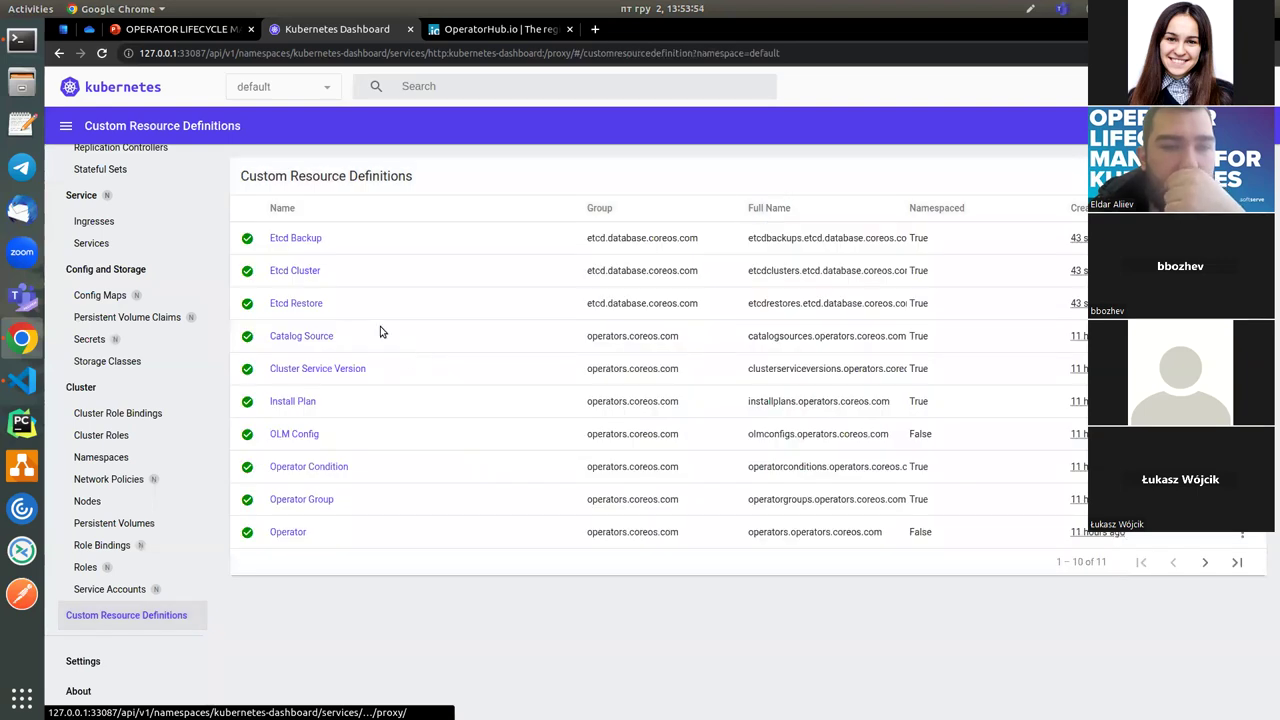
click(334, 369)
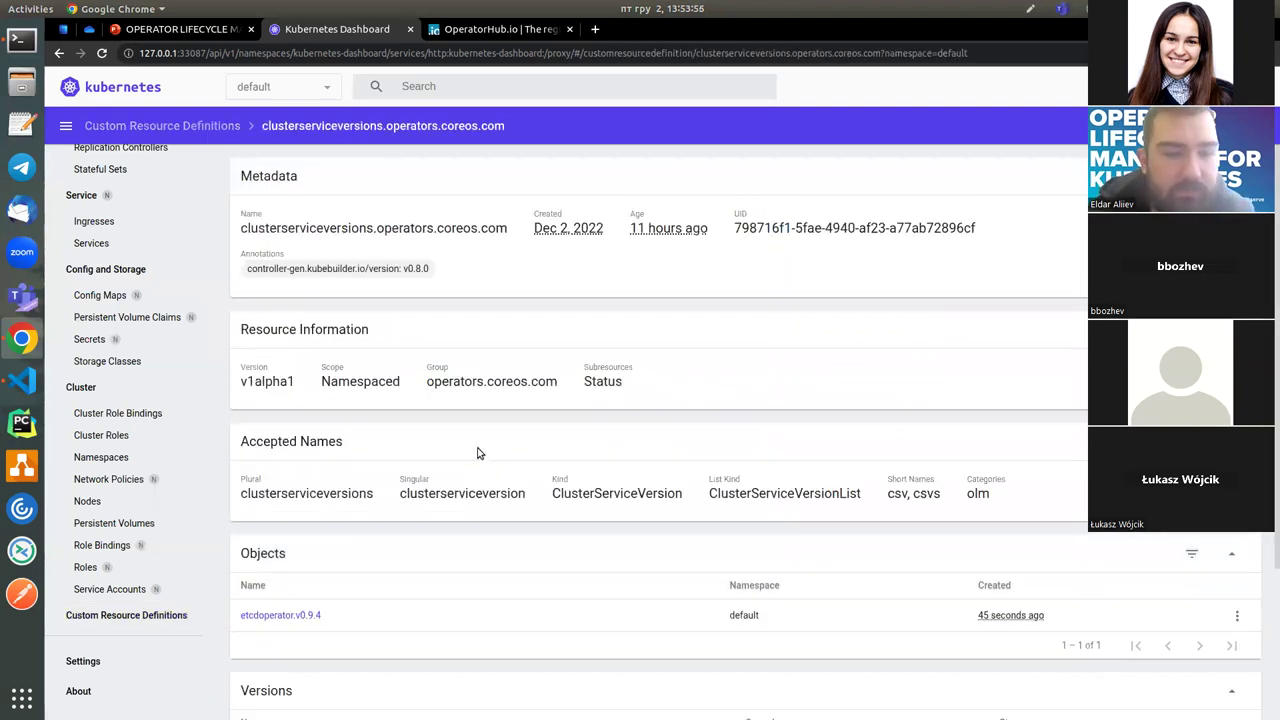
scroll(479, 454, down, 3)
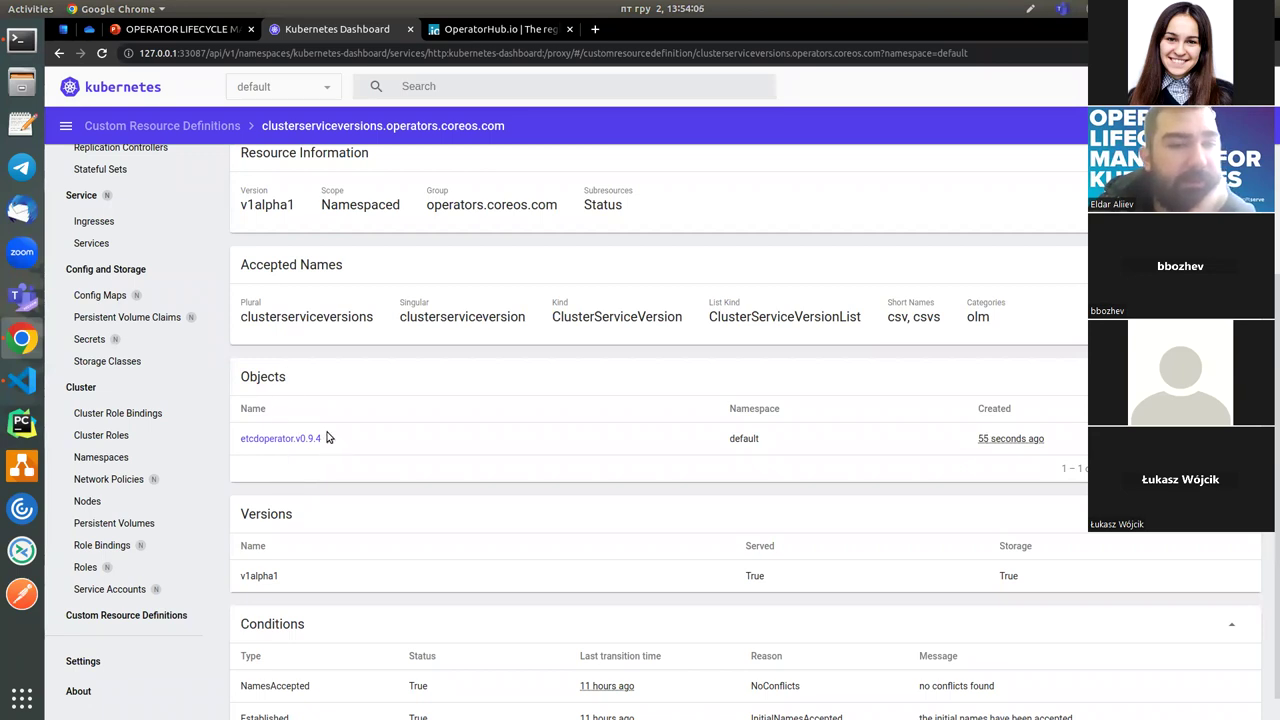
scroll(322, 430, up, 3)
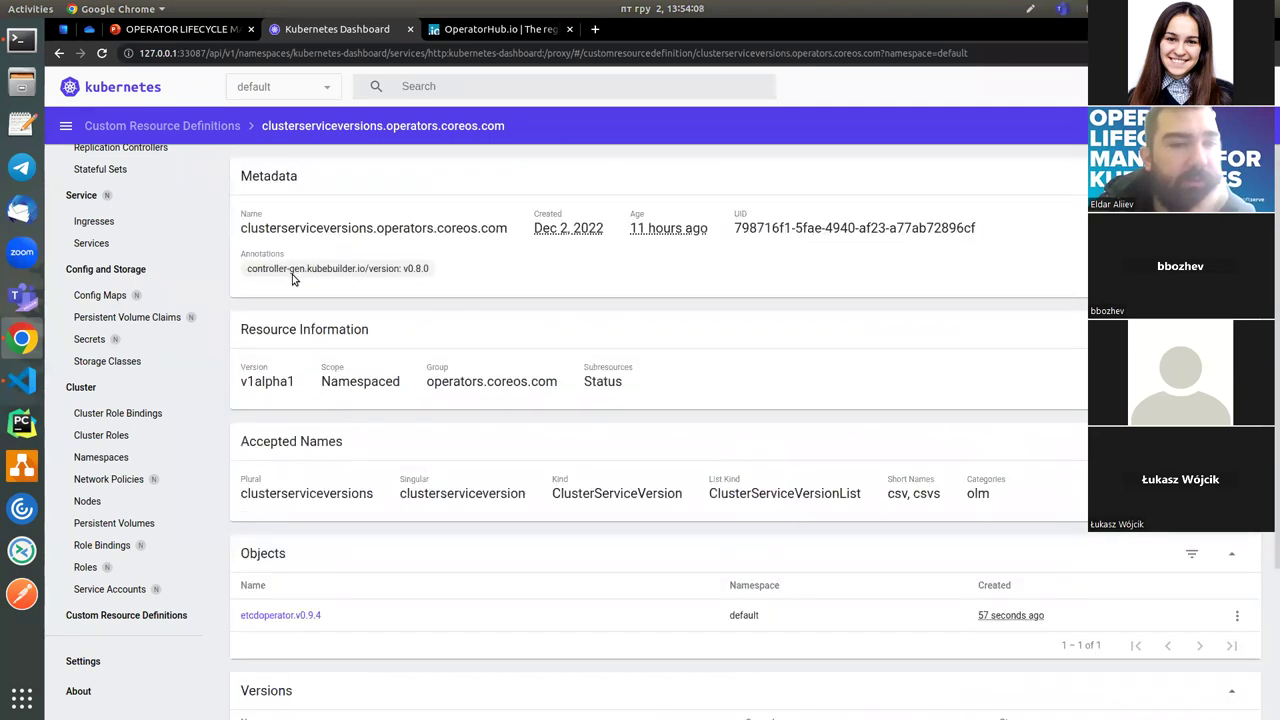
scroll(336, 596, down, 1)
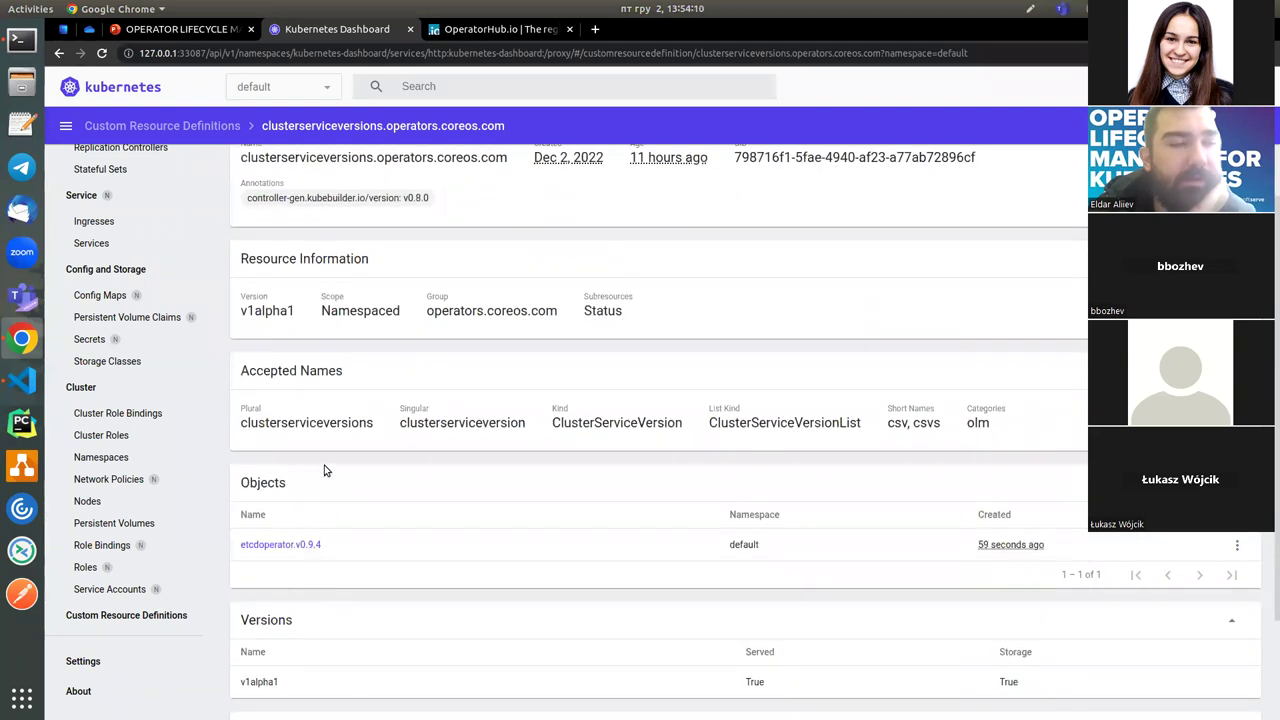
scroll(323, 470, up, 1)
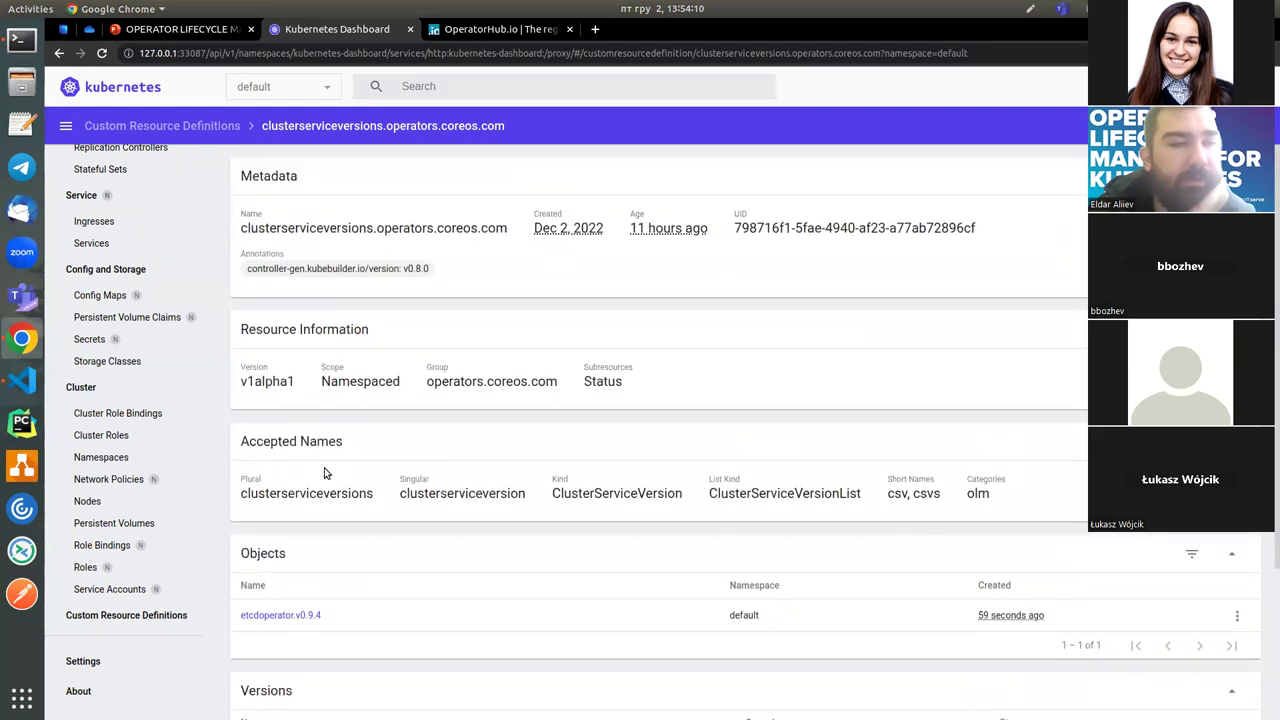
Step: Open the etcdoperator.v0.9.4 object, read through its YAML data and return to the Custom Resource Definitions list
click(288, 616)
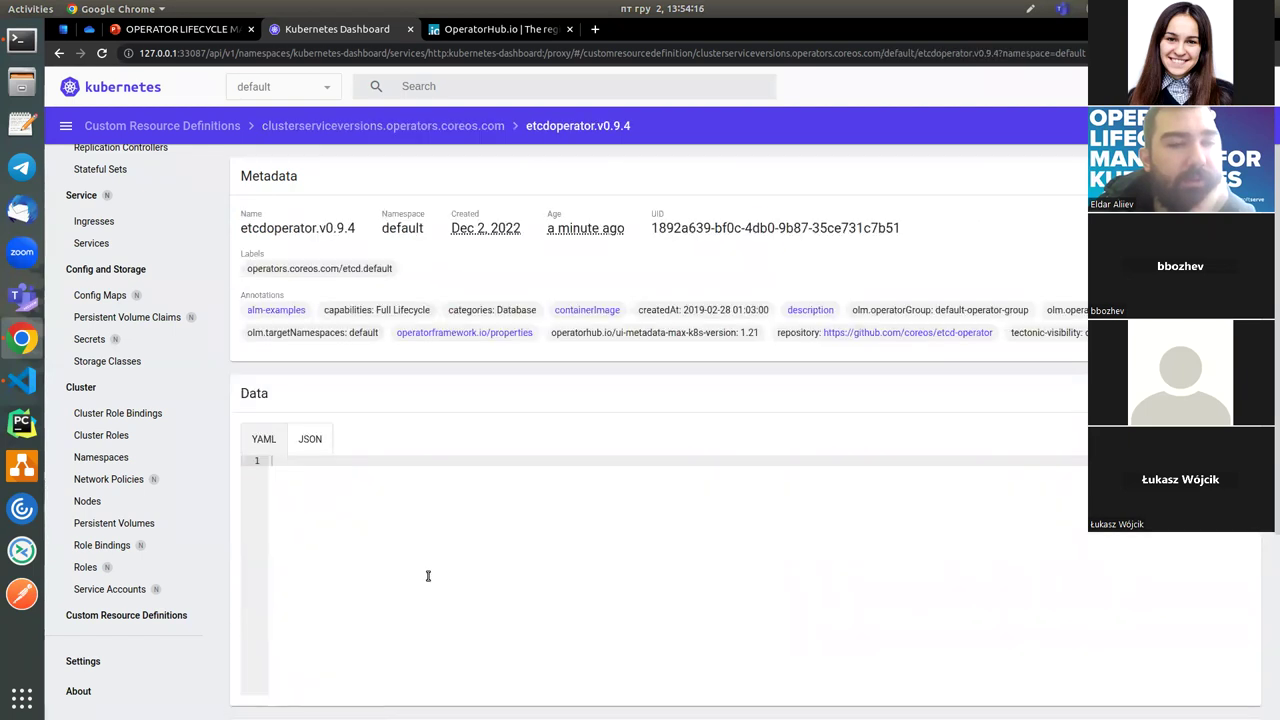
scroll(580, 548, down, 5)
scroll(582, 546, down, 15)
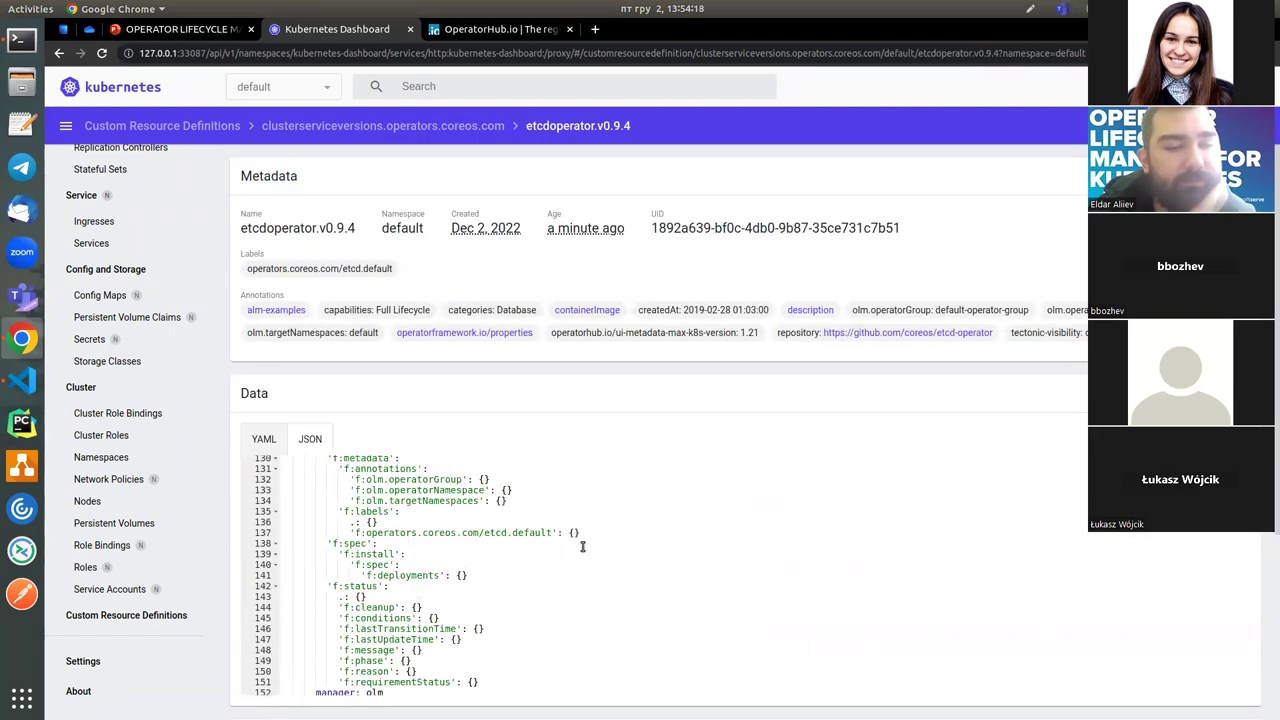
scroll(582, 546, down, 13)
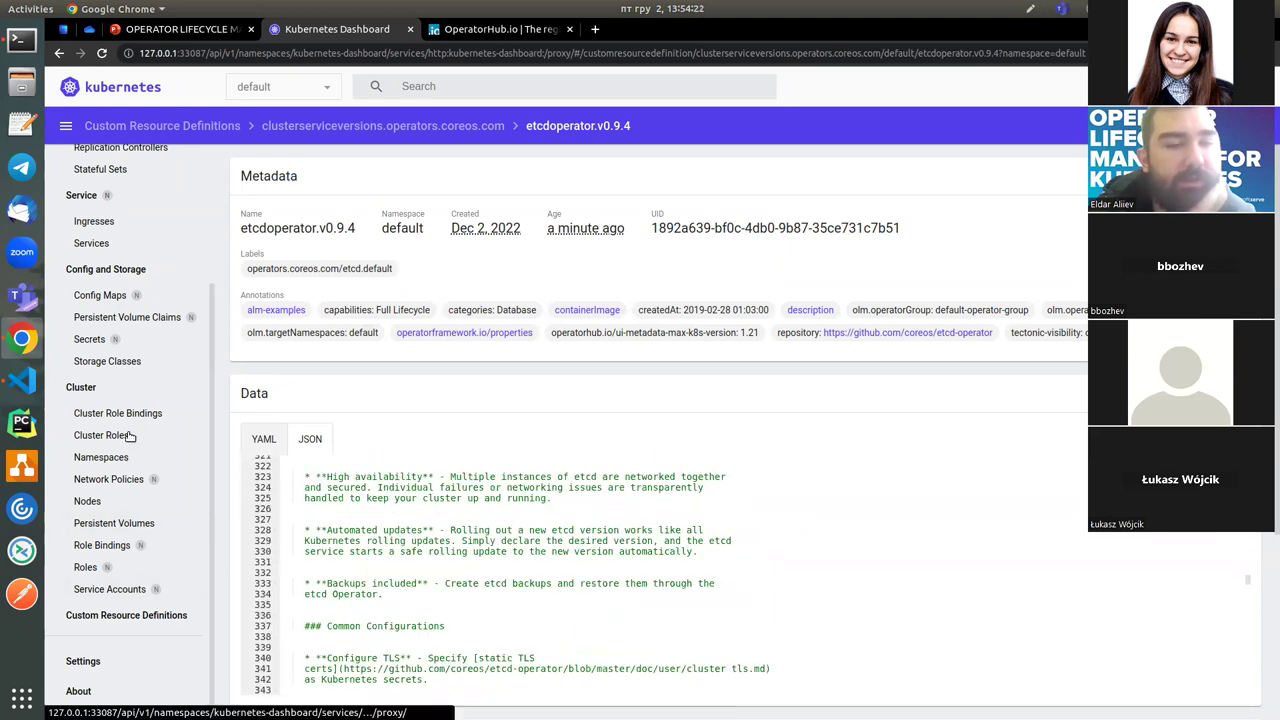
click(142, 616)
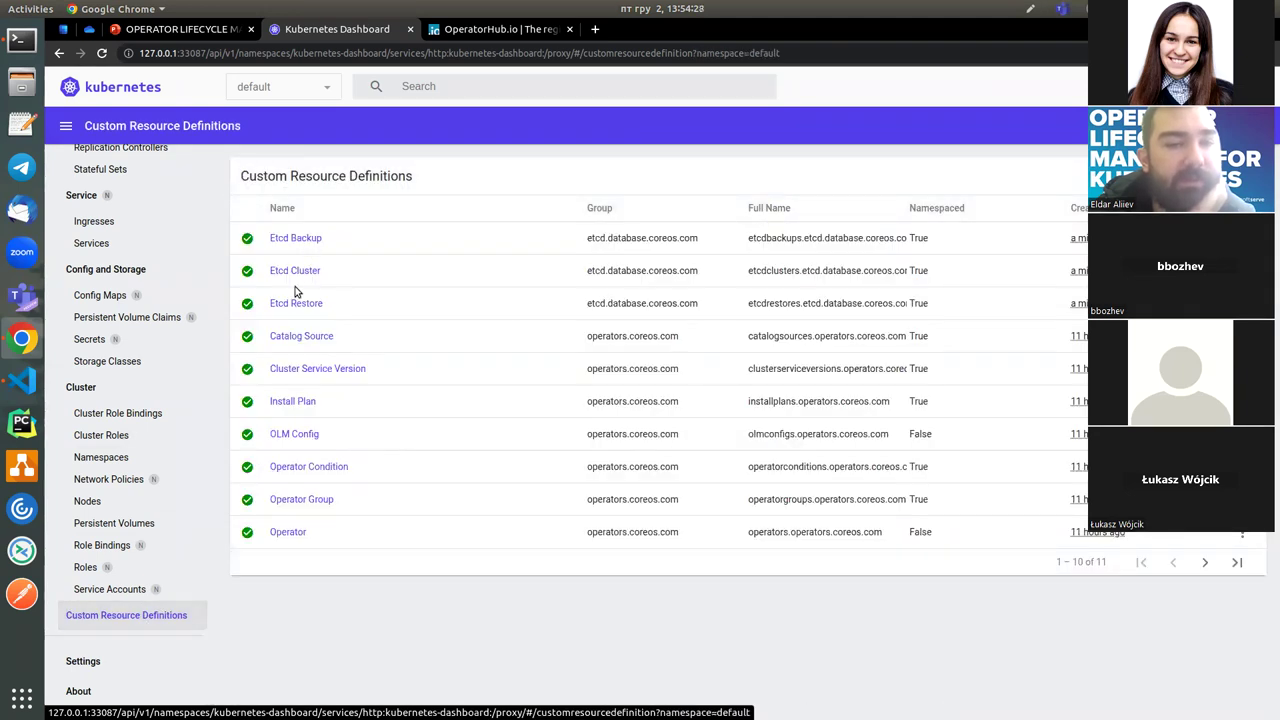
Step: Open the etcd-operator pod in the default namespace and examine its events and containers
scroll(145, 395, up, 4)
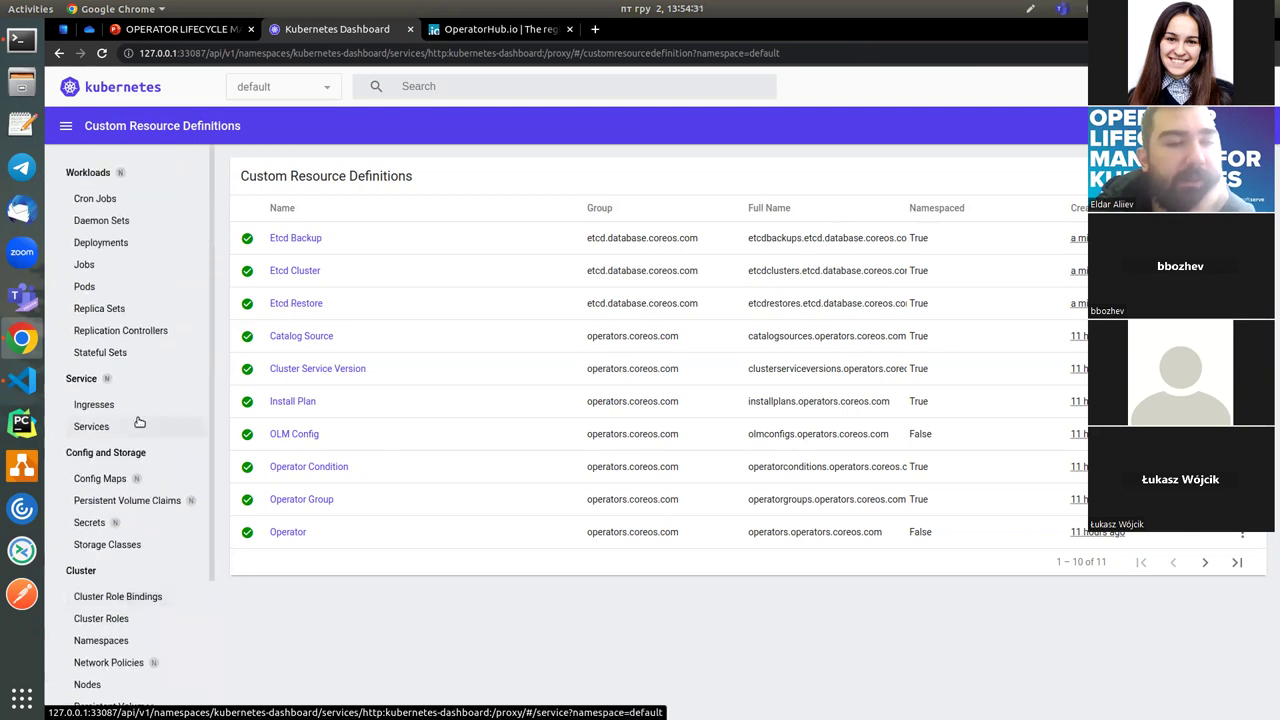
click(103, 288)
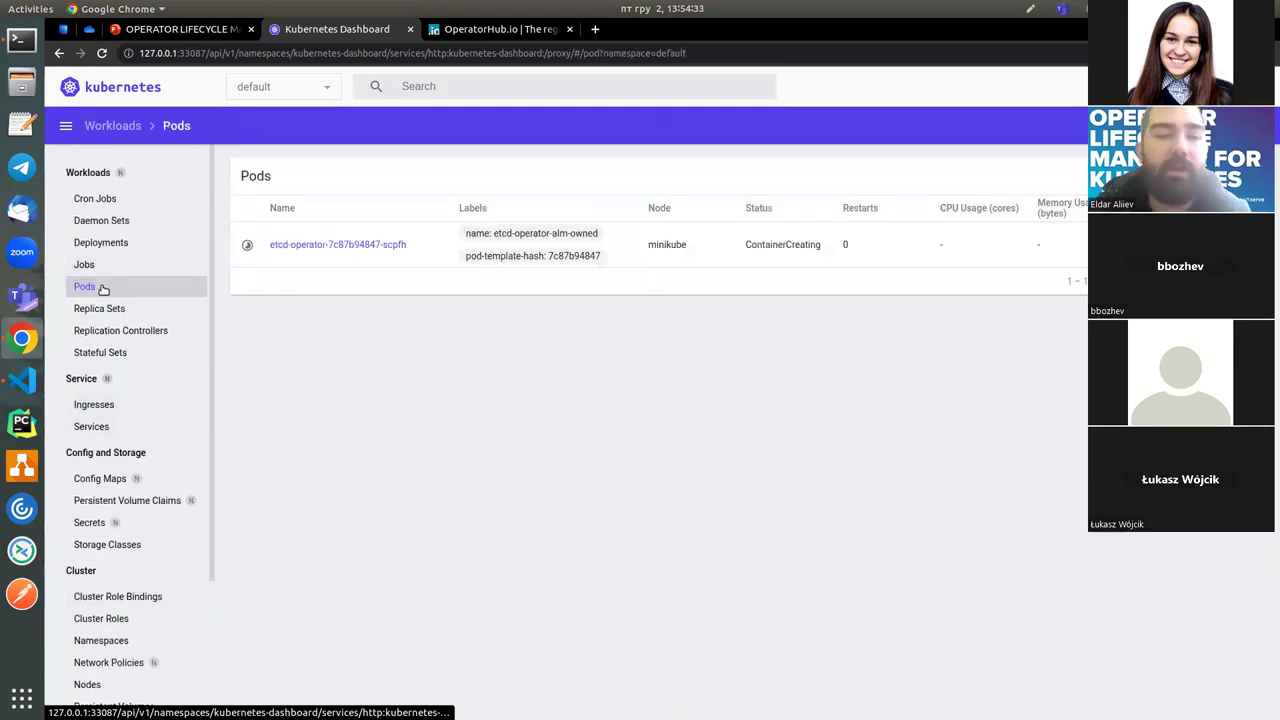
click(357, 246)
scroll(528, 514, down, 8)
scroll(528, 517, down, 4)
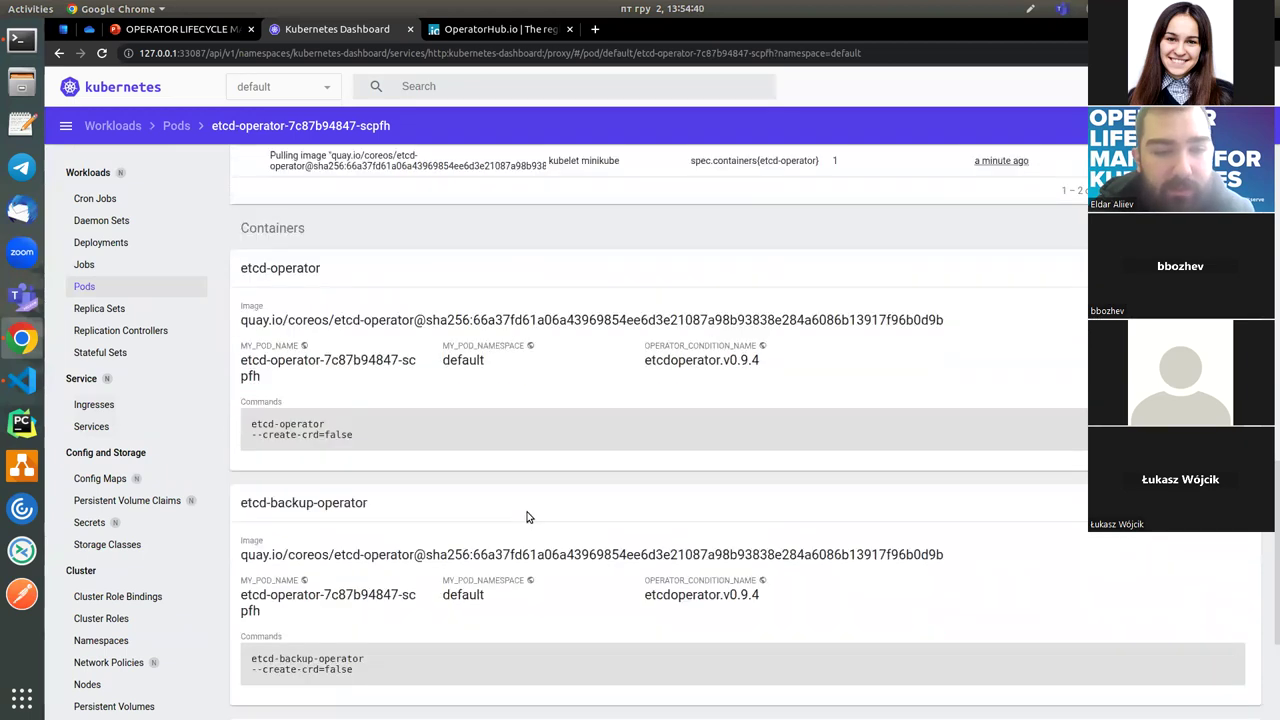
scroll(529, 517, up, 3)
scroll(529, 517, down, 3)
scroll(531, 514, up, 4)
scroll(531, 514, up, 2)
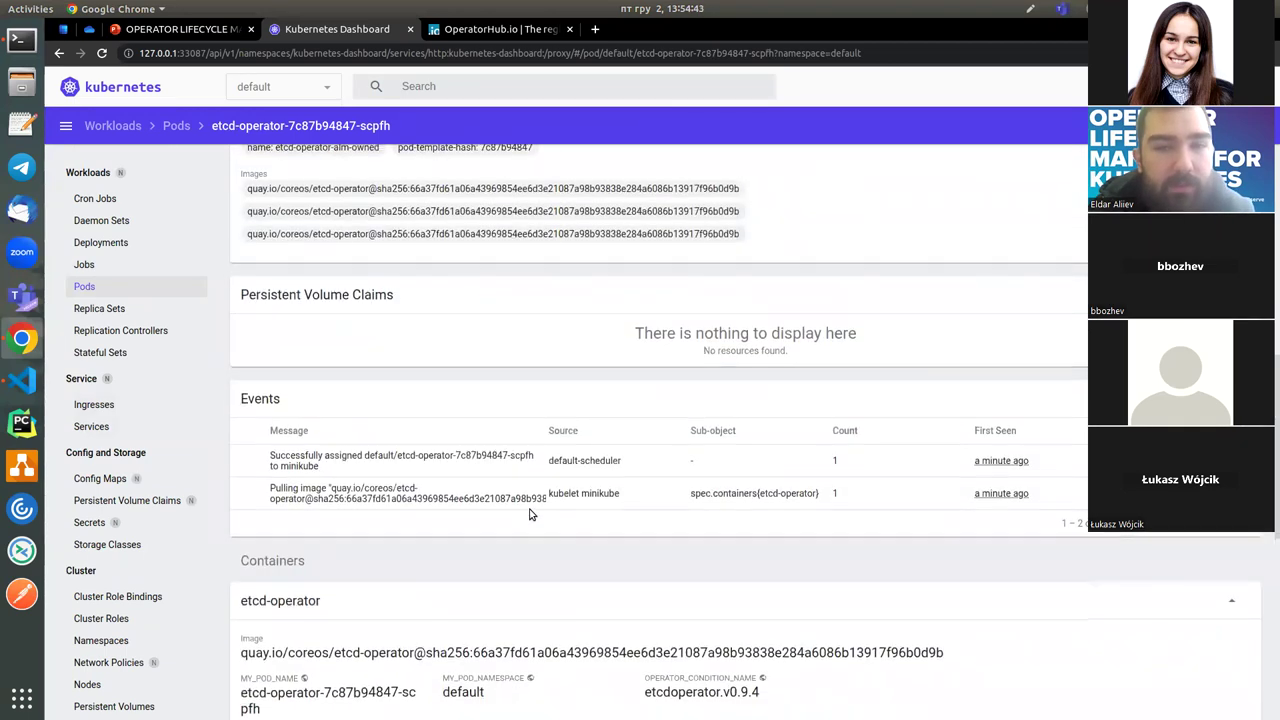
Step: Return from the etcd-operator pod to the default namespace's pod list and refresh it
scroll(531, 514, up, 7)
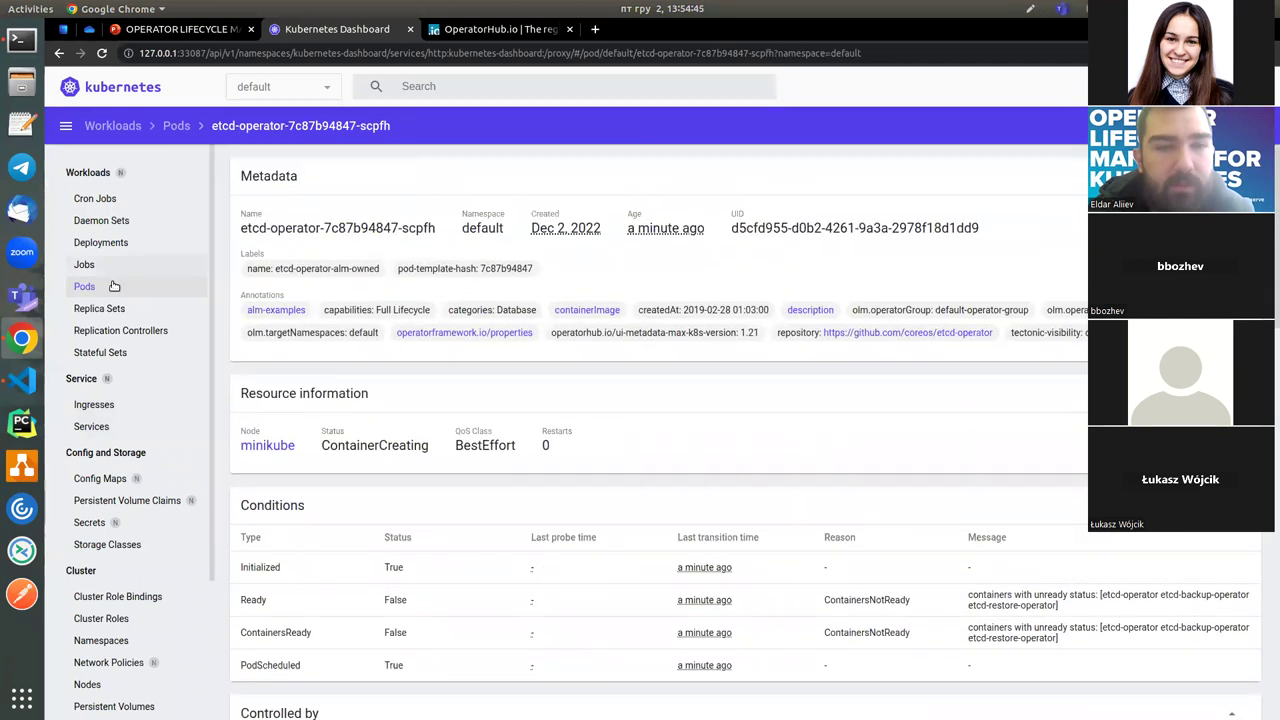
click(114, 286)
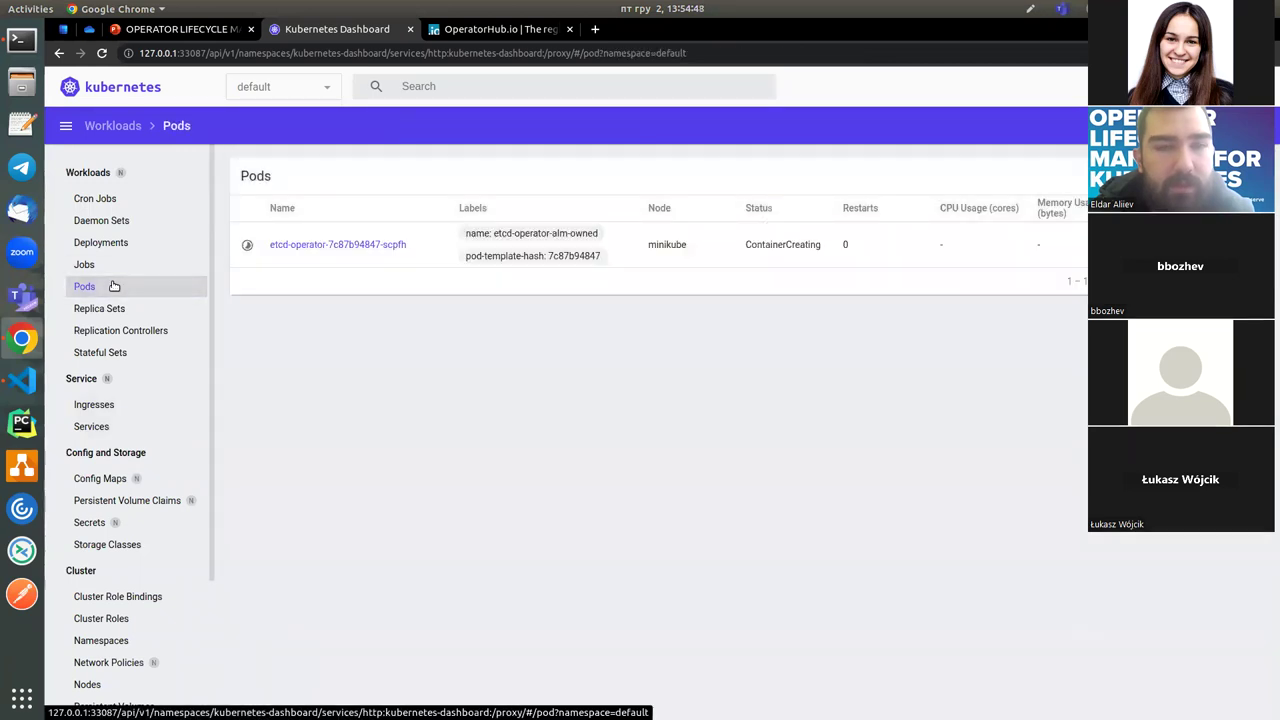
click(102, 53)
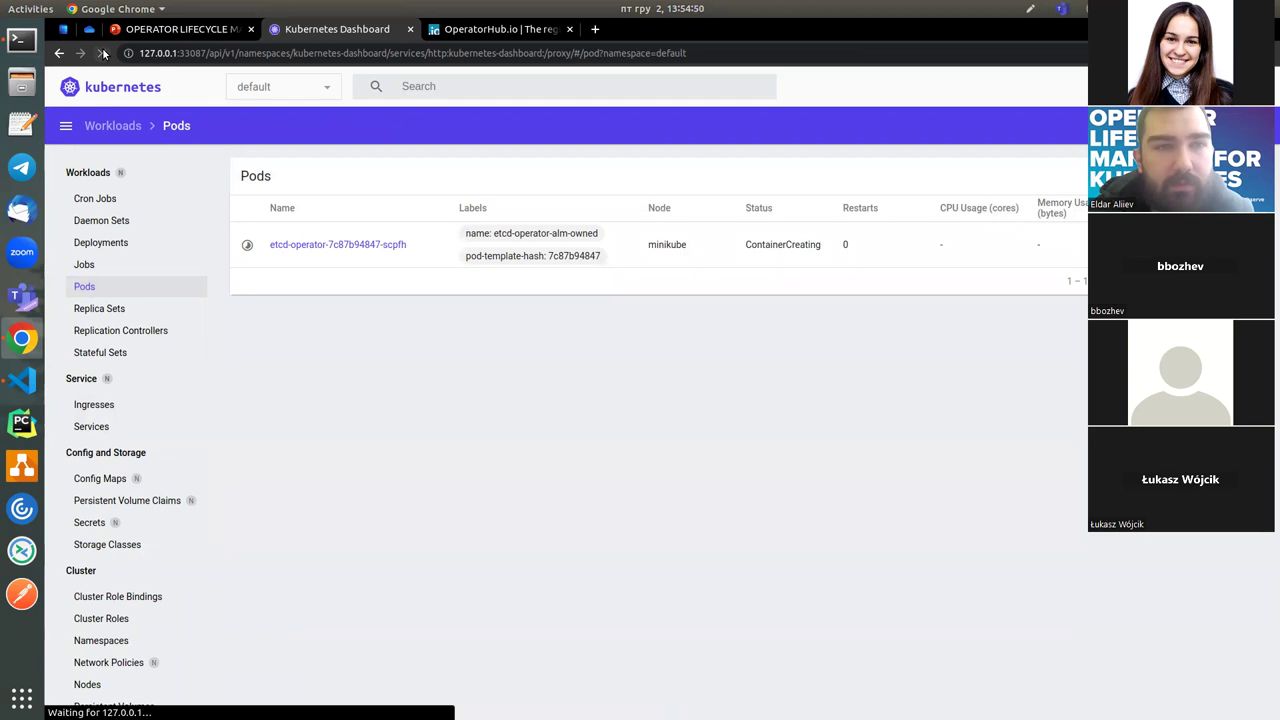
Step: Switch to Visual Studio Code, rerun kubectl apply -f etcd.yaml in the terminal, and switch back to the Kubernetes Dashboard in Chrome
click(24, 381)
key(Up)
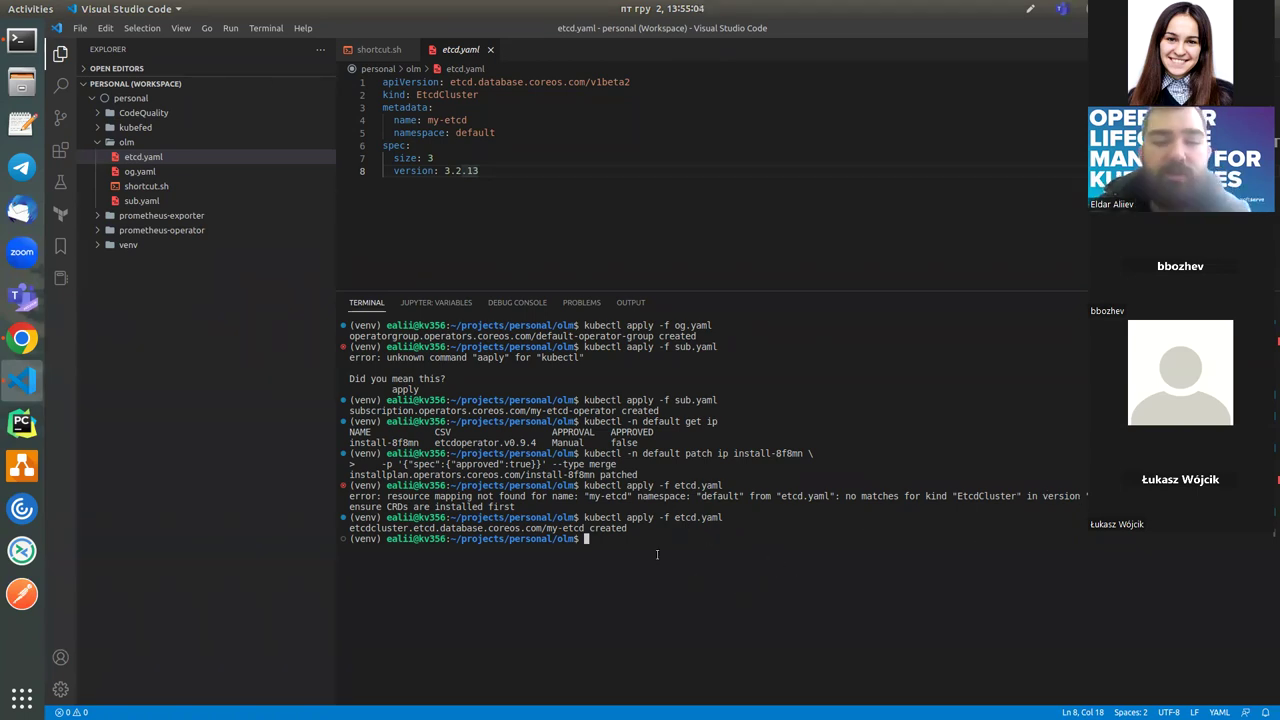
click(8, 345)
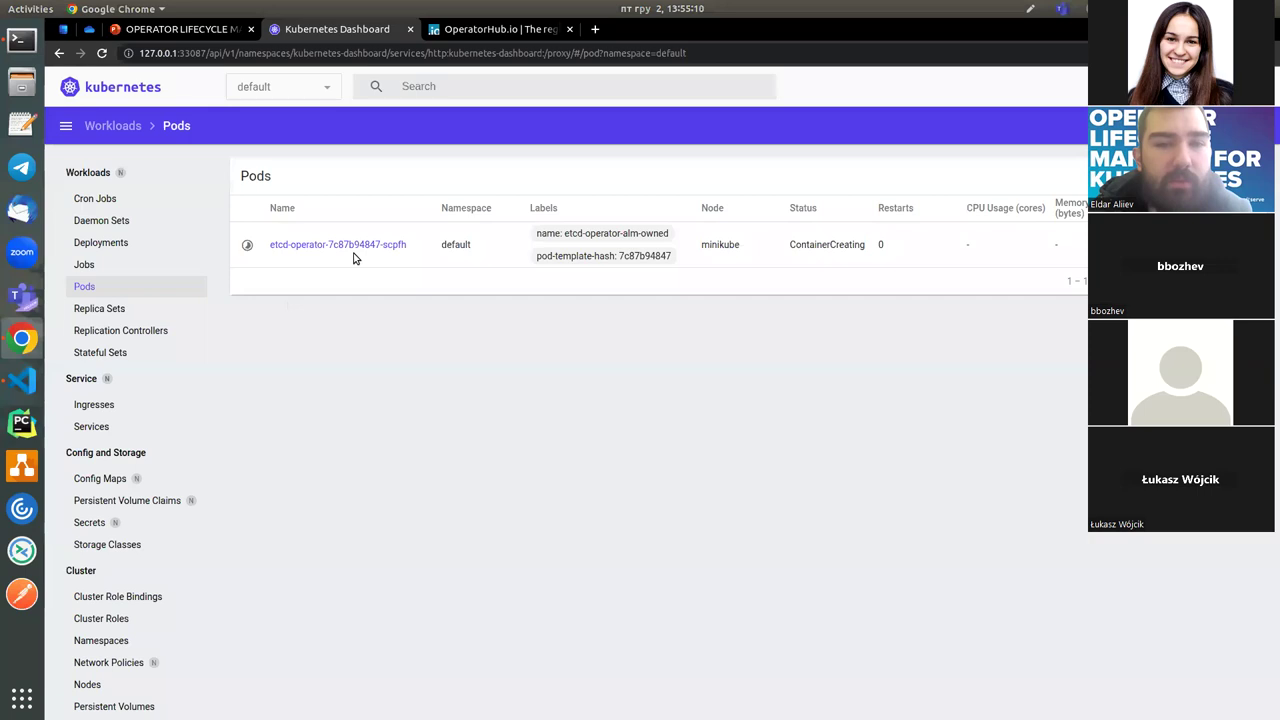
Step: Open the etcd-operator pod, examine its events, containers and conditions, and return to the pod list
click(347, 245)
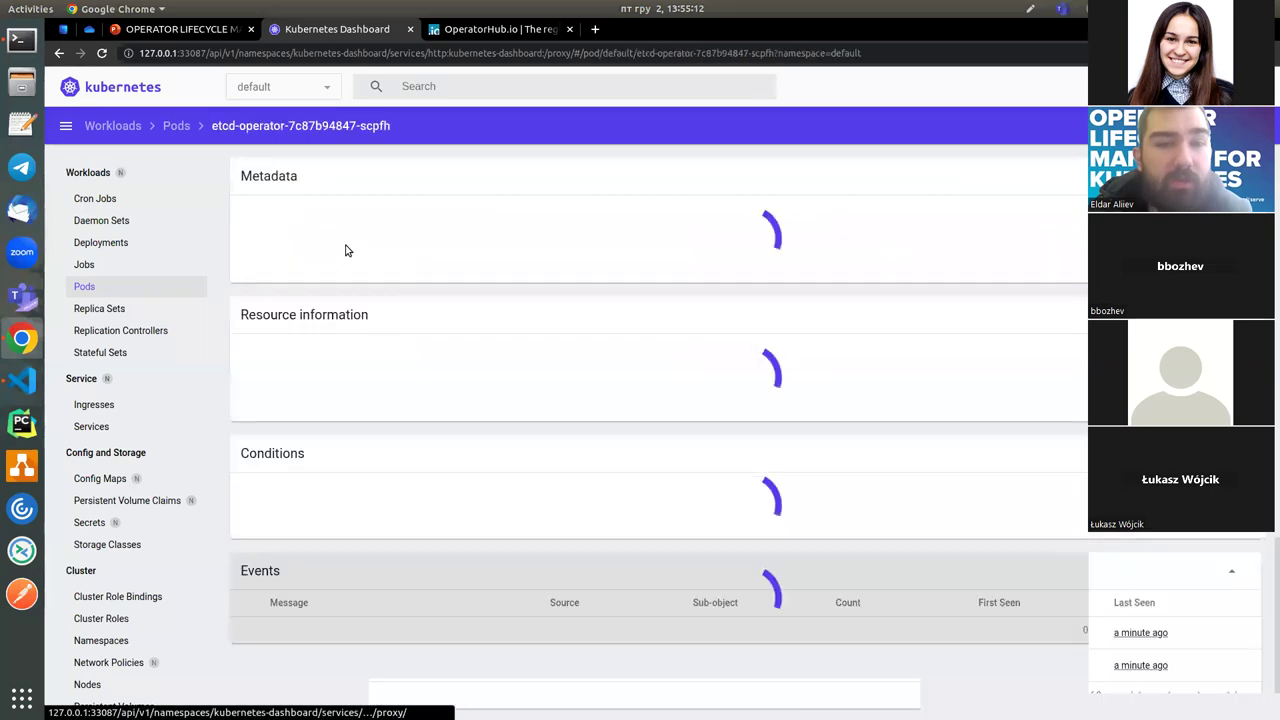
scroll(449, 467, down, 2)
scroll(449, 467, down, 5)
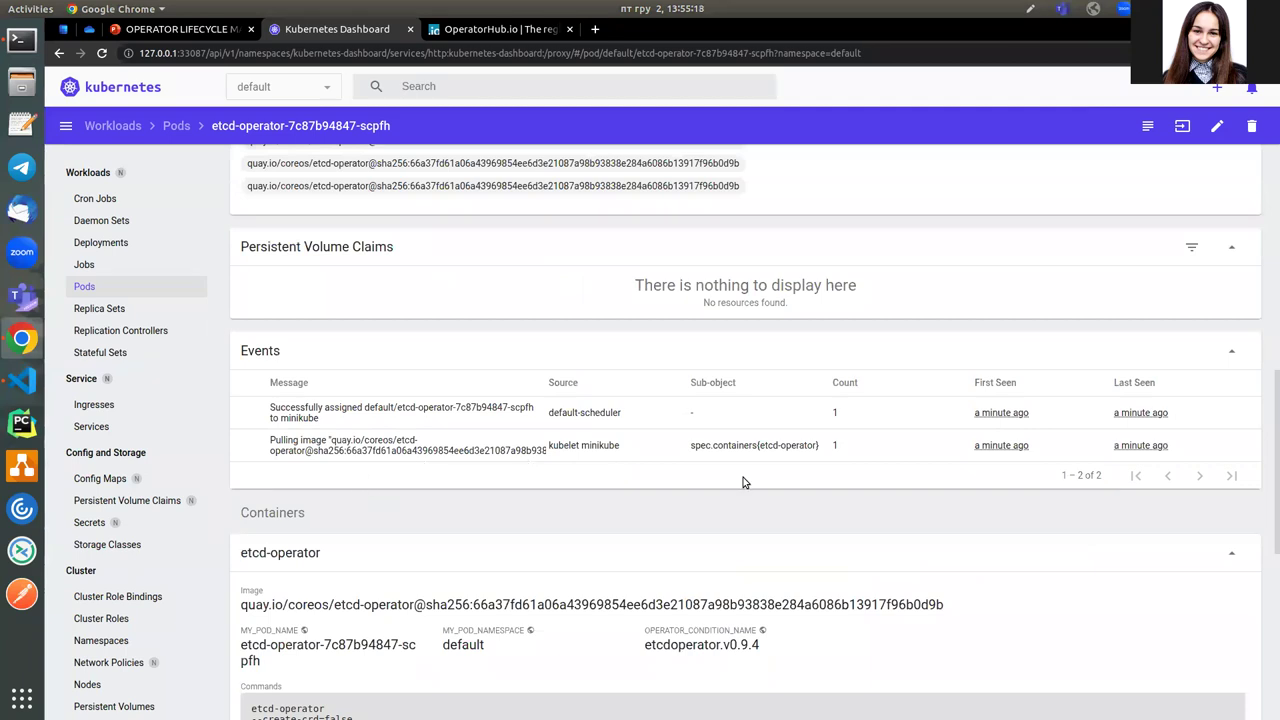
scroll(743, 481, down, 3)
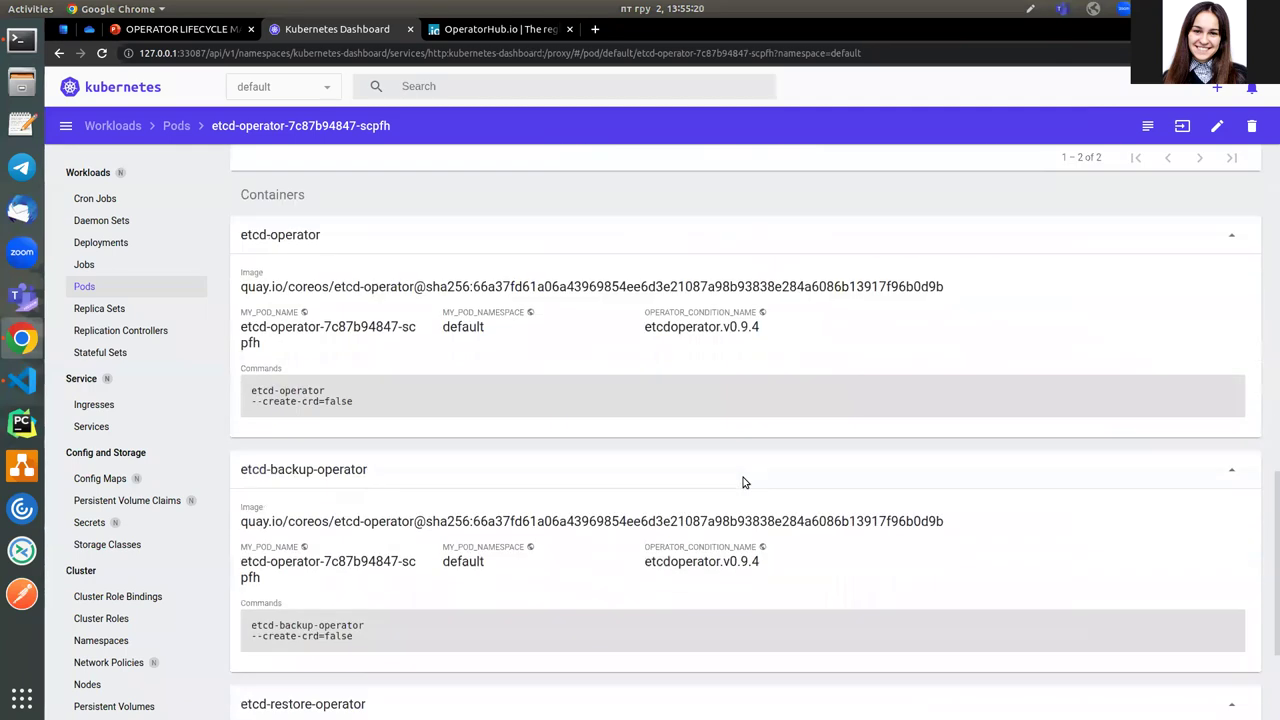
scroll(743, 482, down, 2)
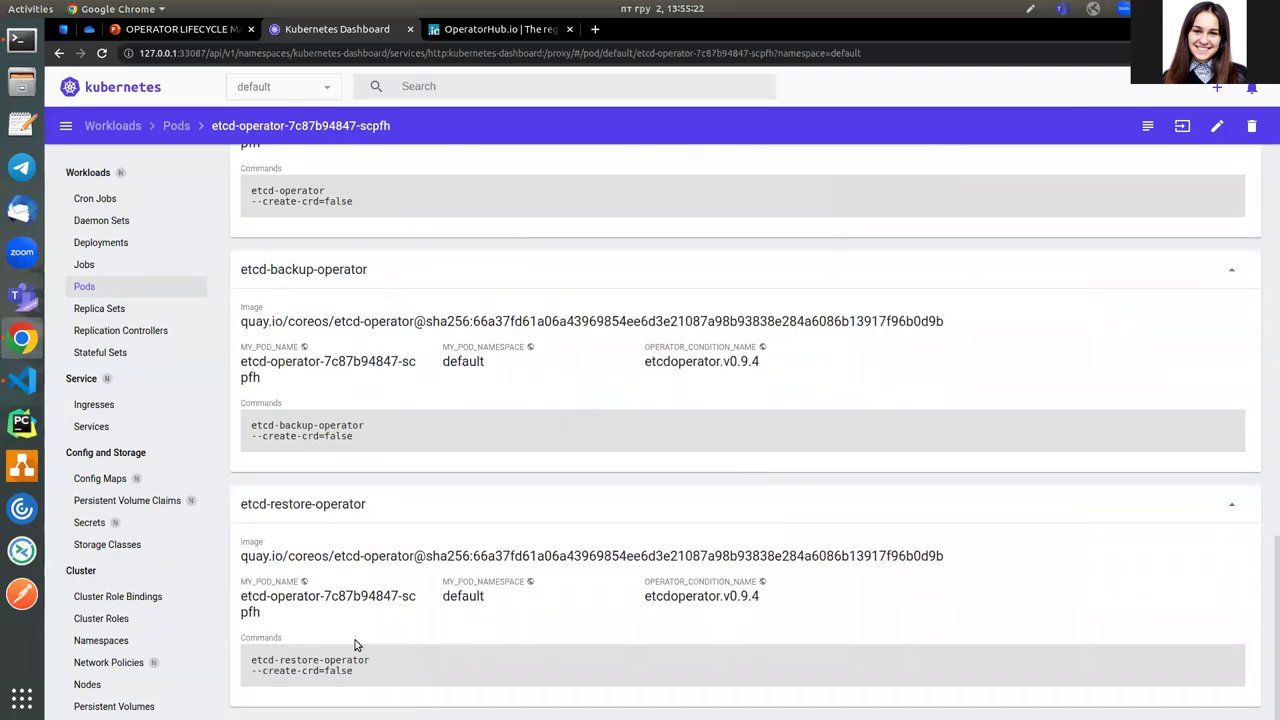
scroll(357, 648, up, 9)
scroll(381, 538, up, 3)
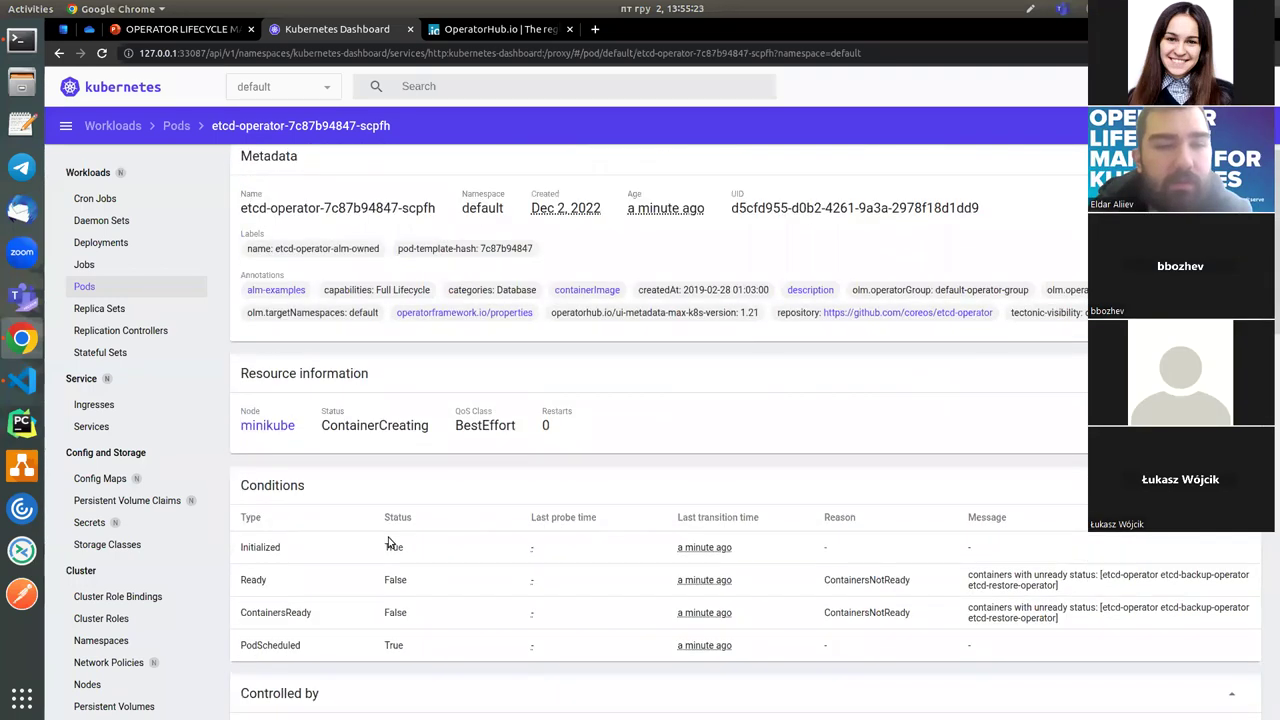
click(88, 288)
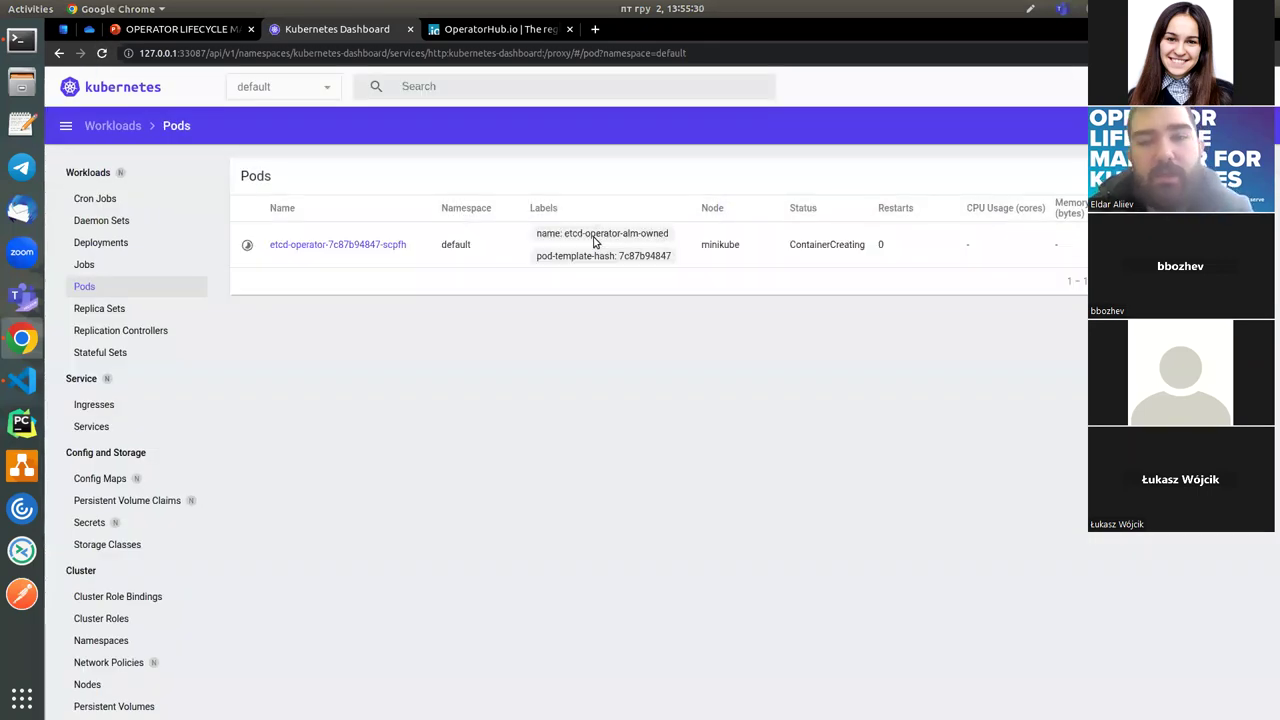
Step: Close the OperatorHub.io page and refresh the pod list of the default namespace
click(569, 29)
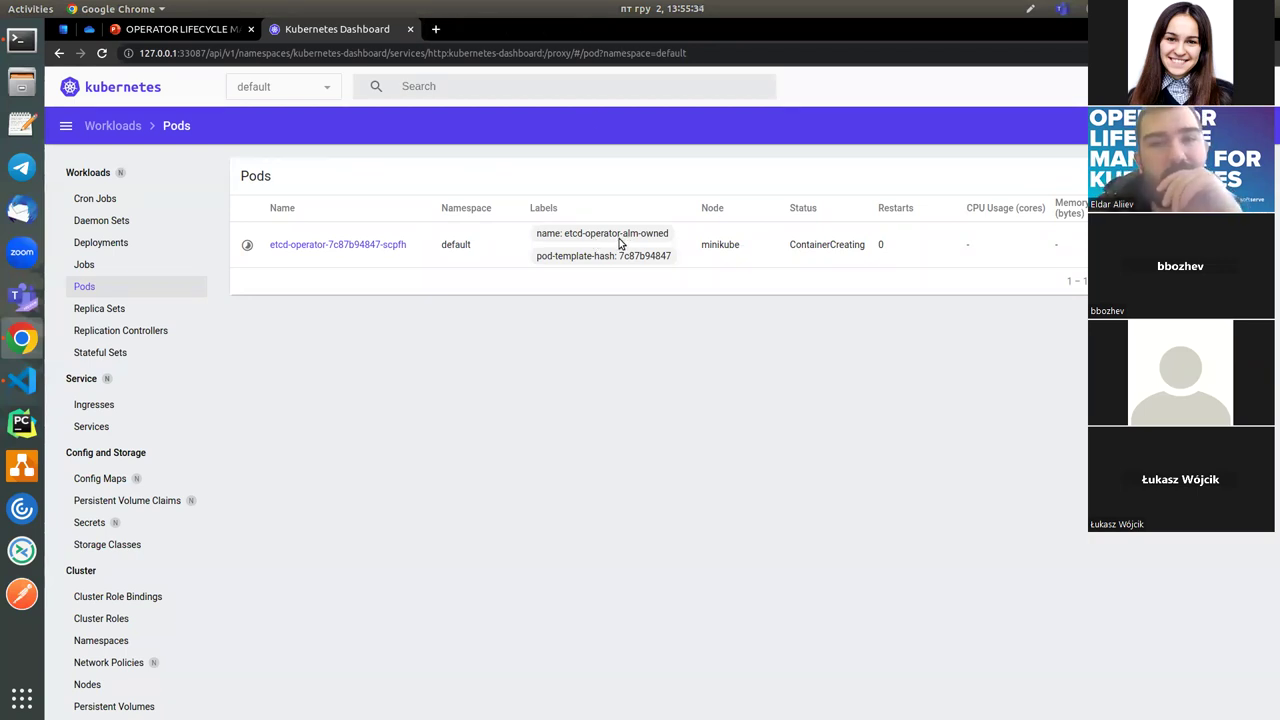
click(101, 53)
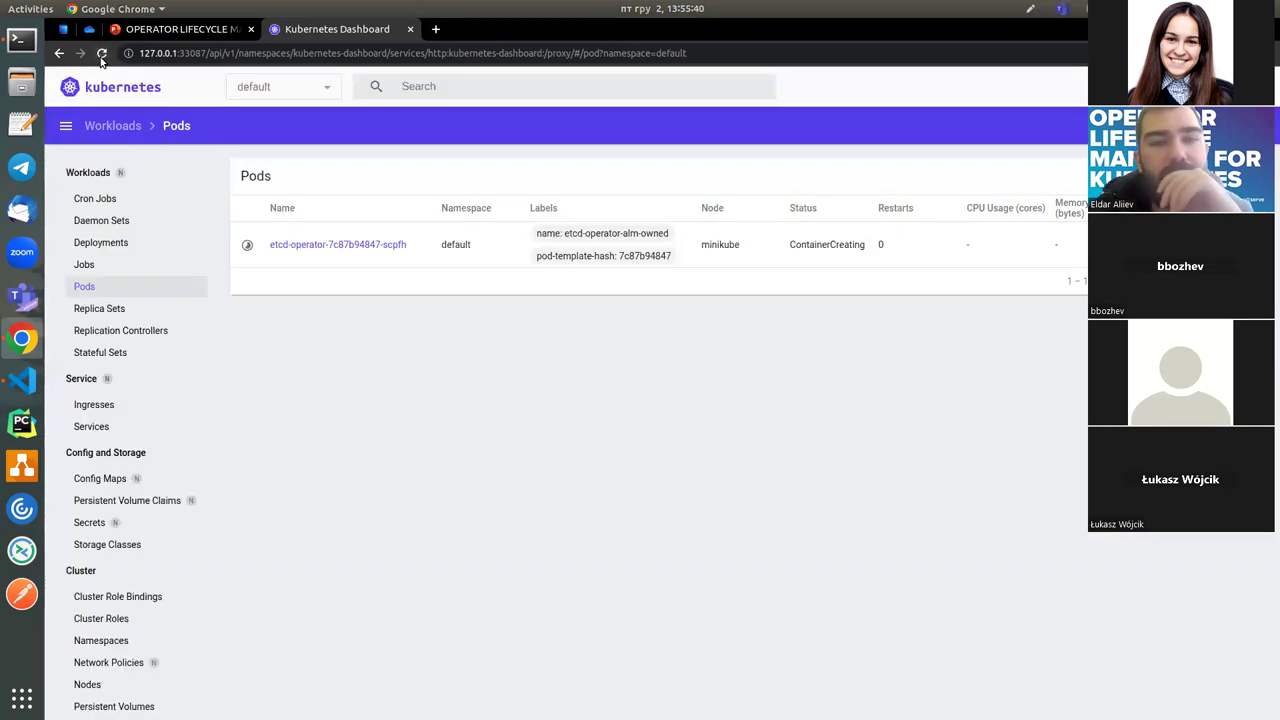
click(101, 56)
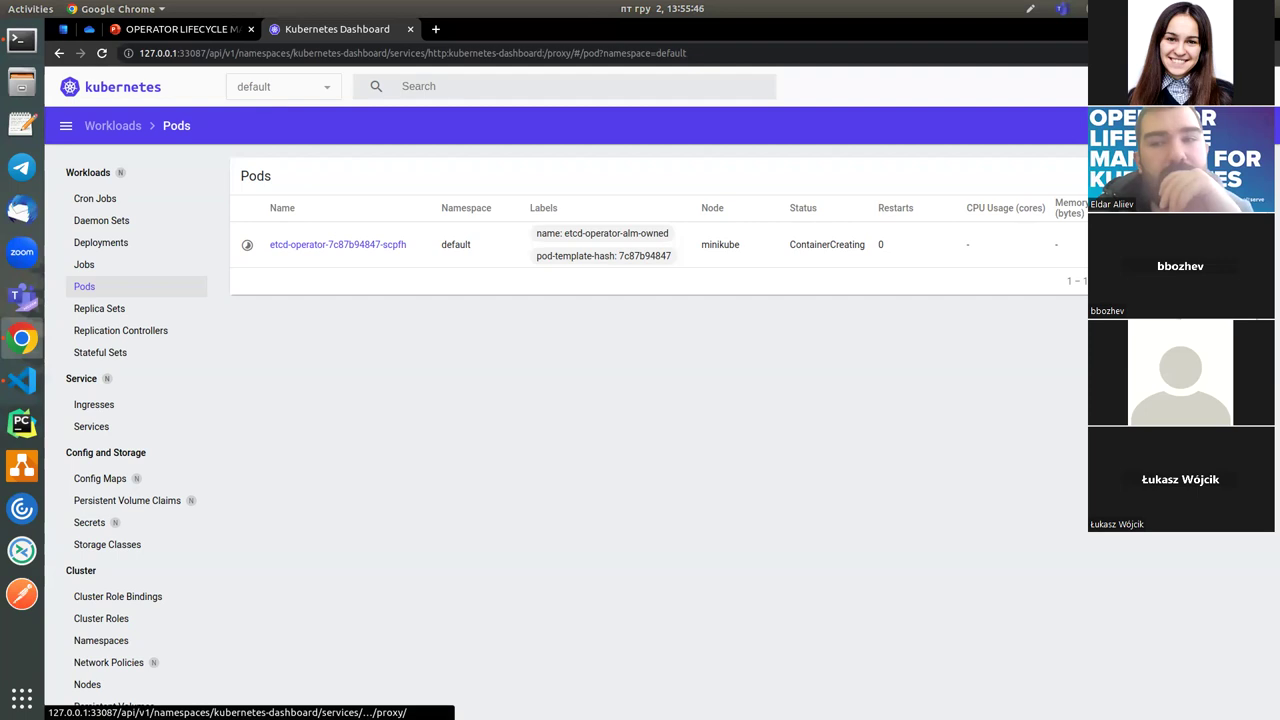
Step: Reopen the etcd-operator pod, recheck its image pull event, container commands and resource status, and reload its page
click(367, 253)
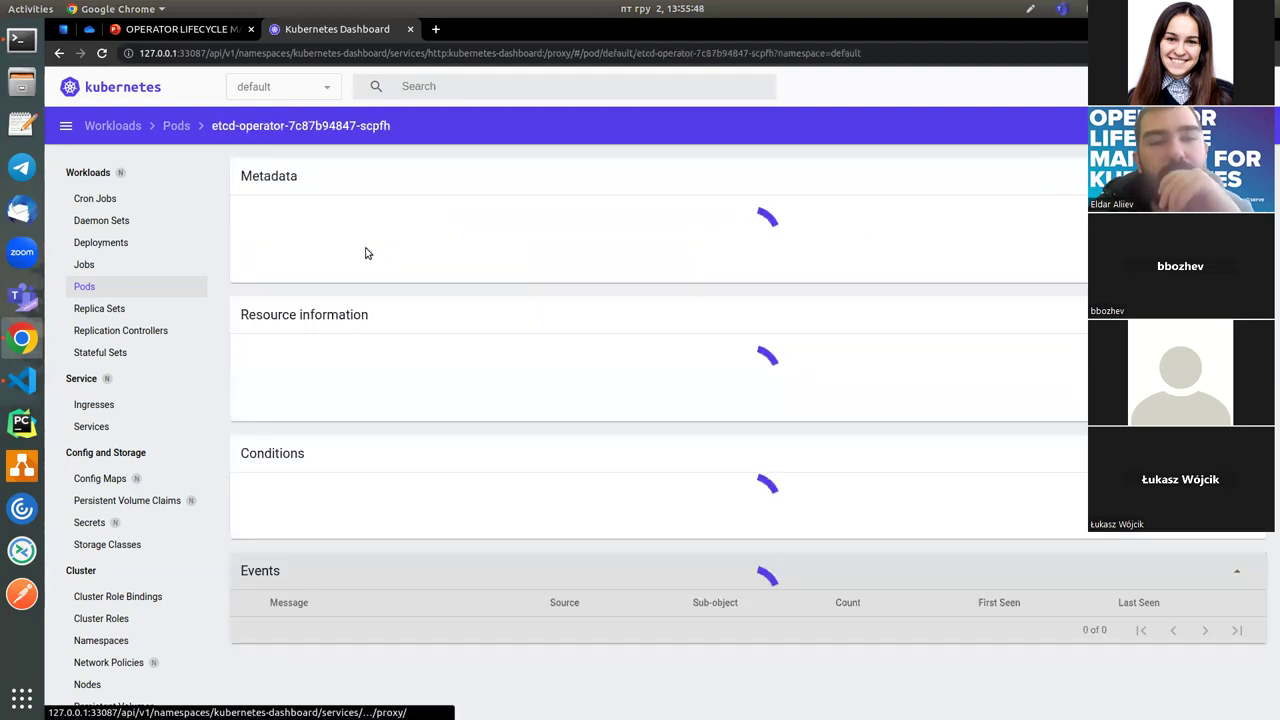
scroll(518, 387, down, 3)
scroll(515, 385, down, 9)
scroll(516, 380, down, 1)
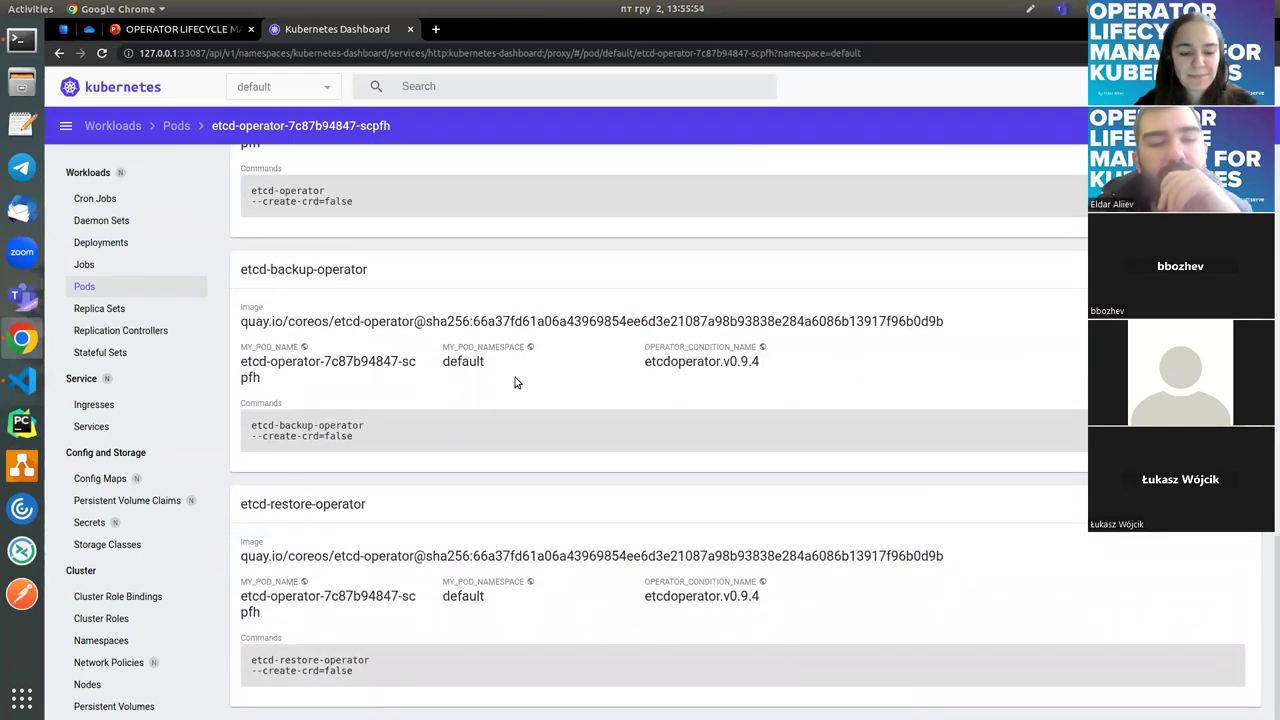
scroll(515, 382, up, 1)
scroll(513, 382, down, 1)
scroll(514, 381, up, 7)
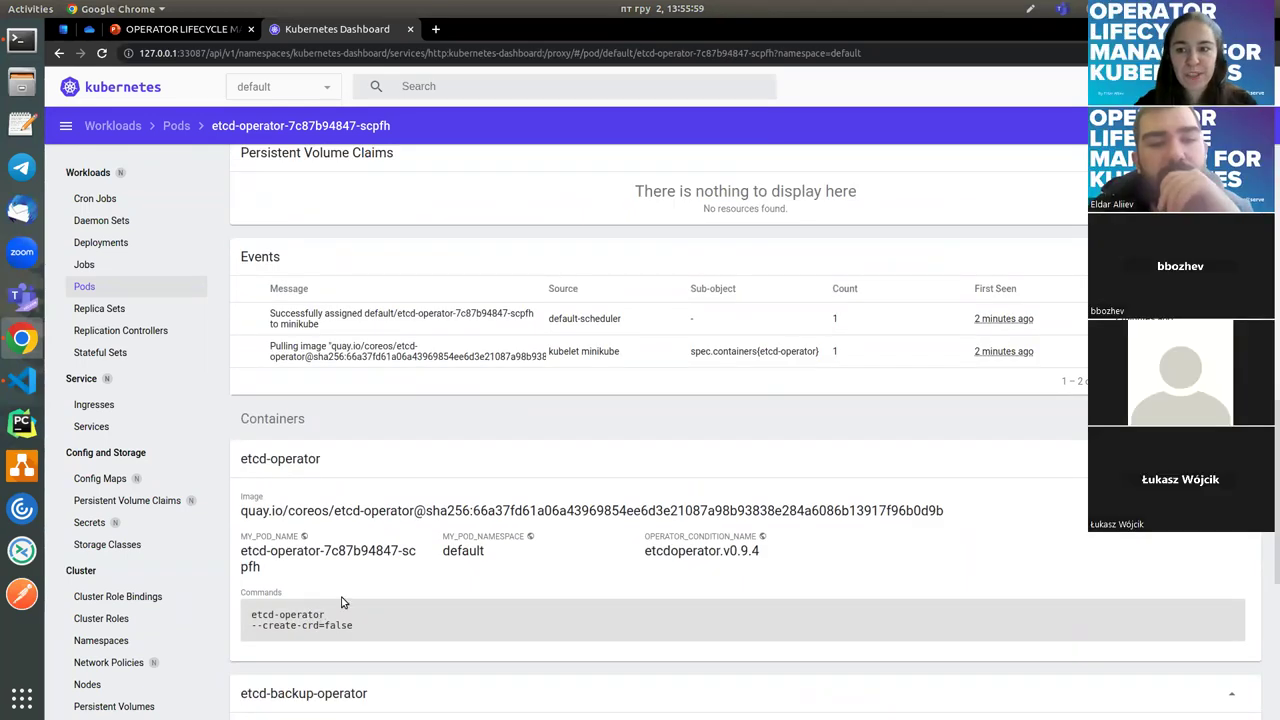
scroll(341, 602, down, 1)
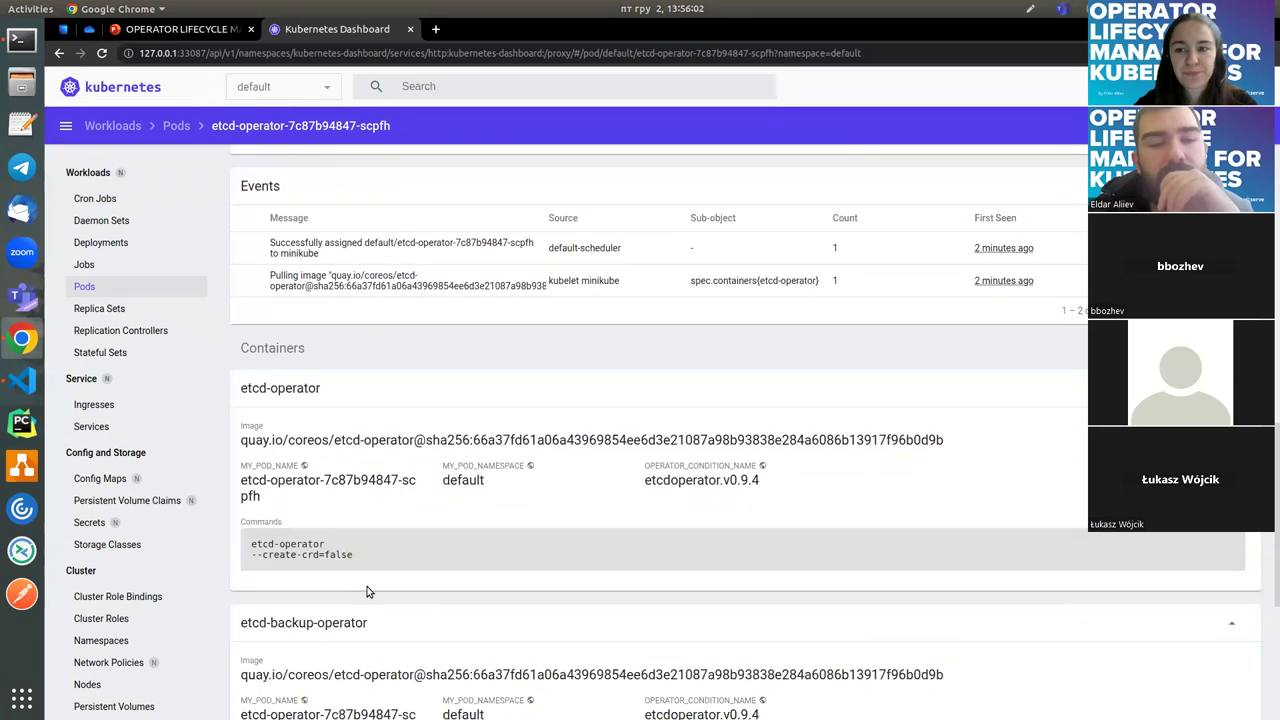
scroll(367, 592, down, 5)
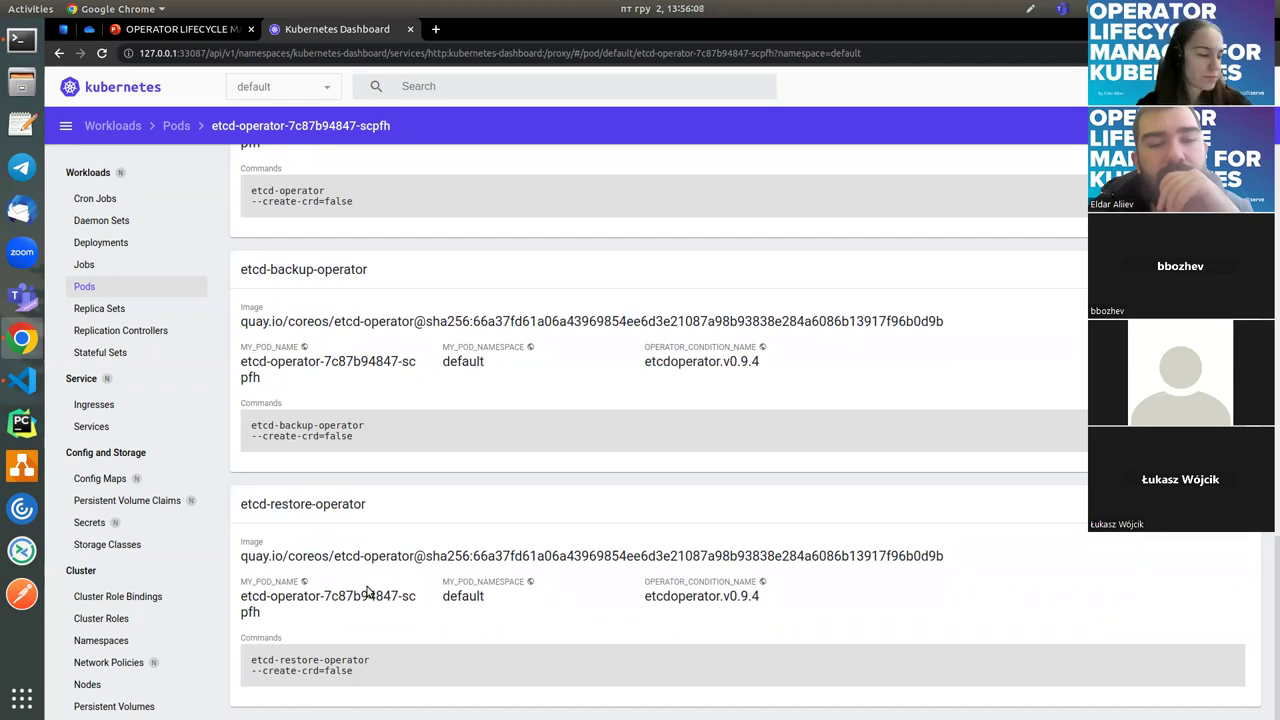
scroll(367, 592, up, 10)
scroll(364, 586, up, 7)
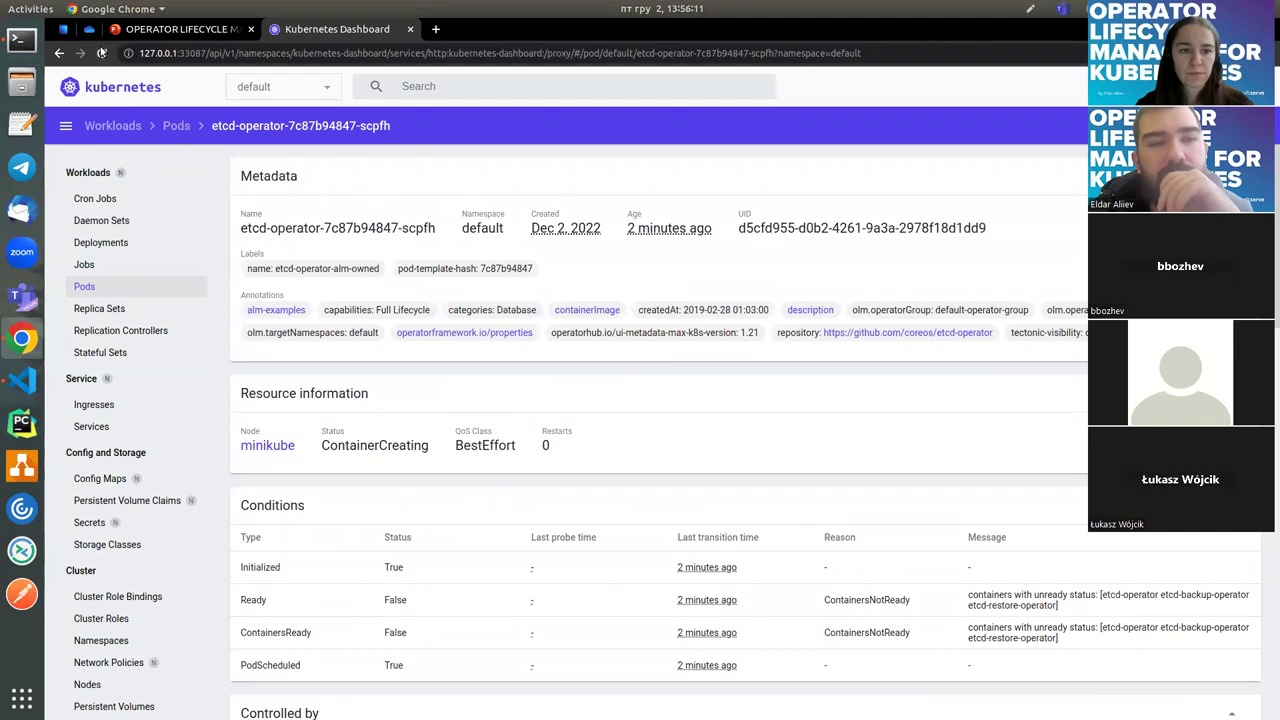
click(101, 52)
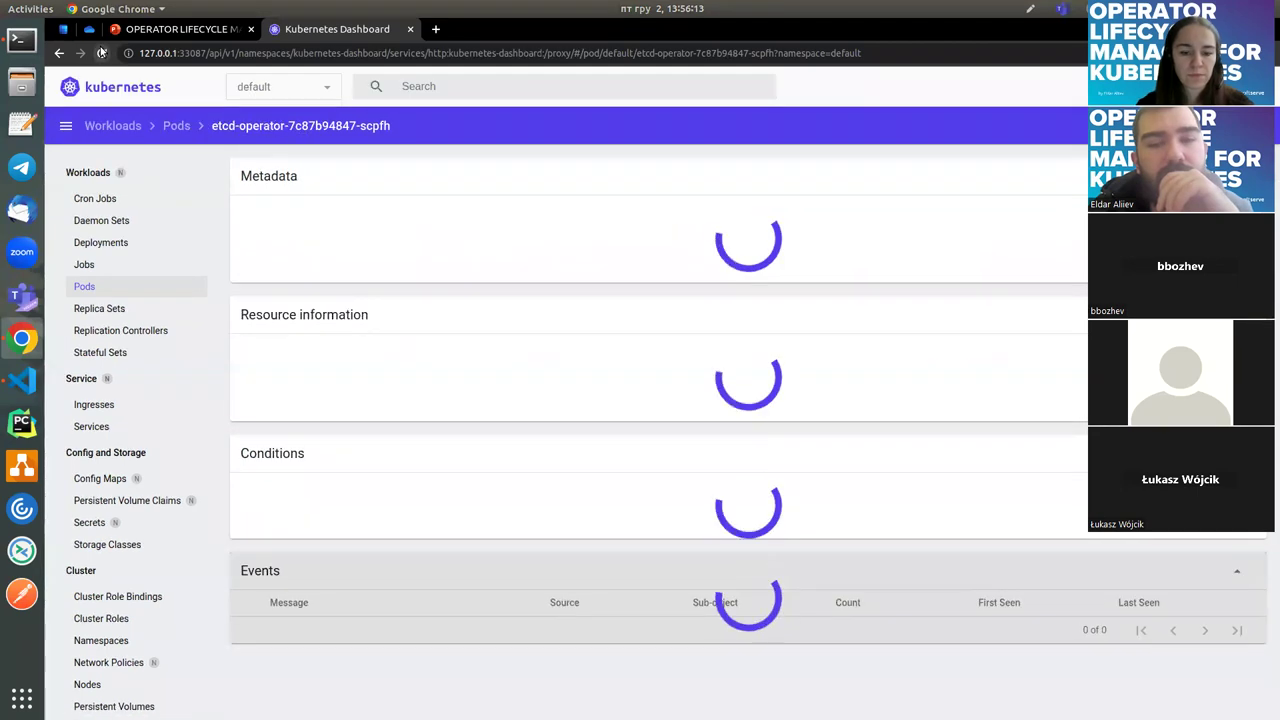
Step: Go back to the pod list and refresh it repeatedly to check the operator pod's status
click(115, 288)
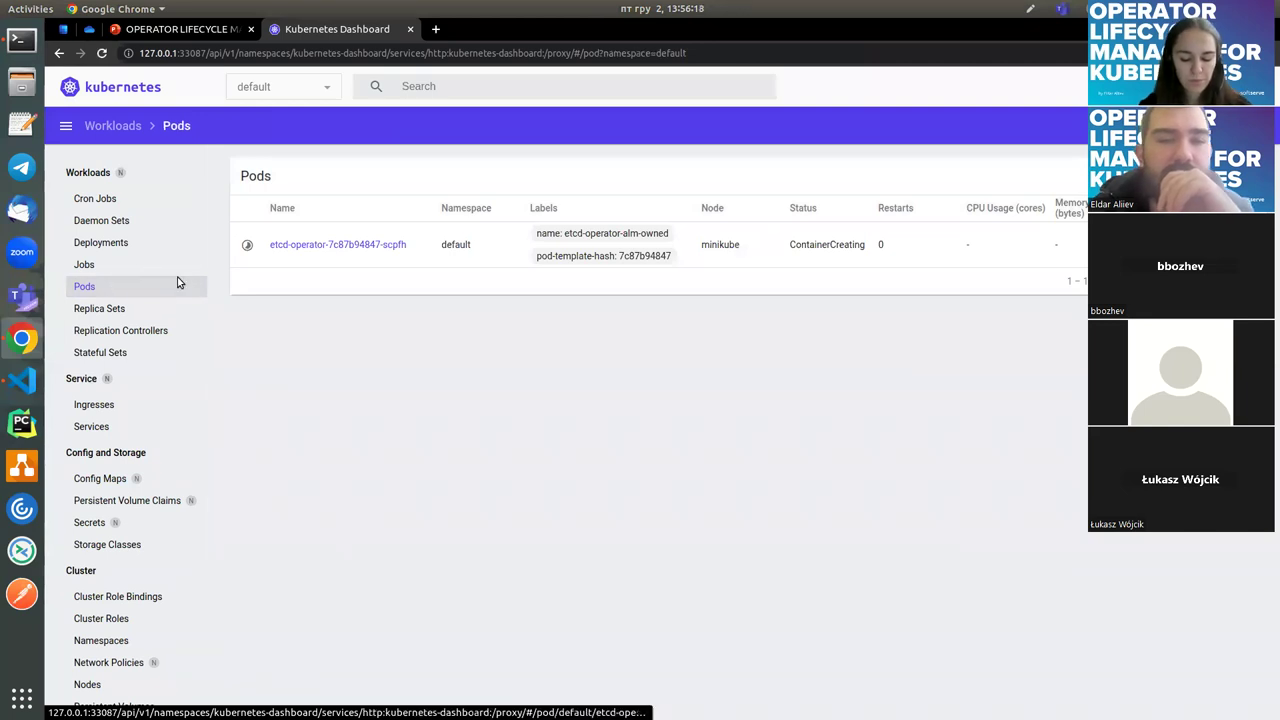
click(101, 52)
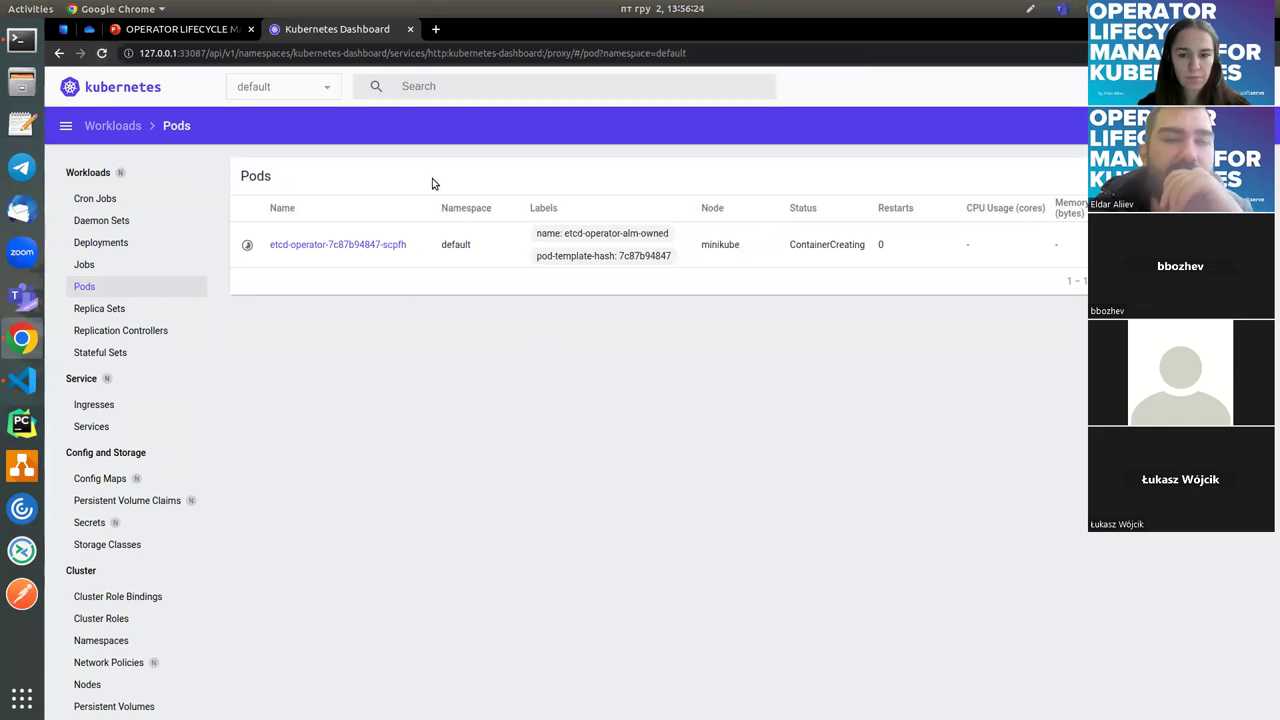
click(101, 53)
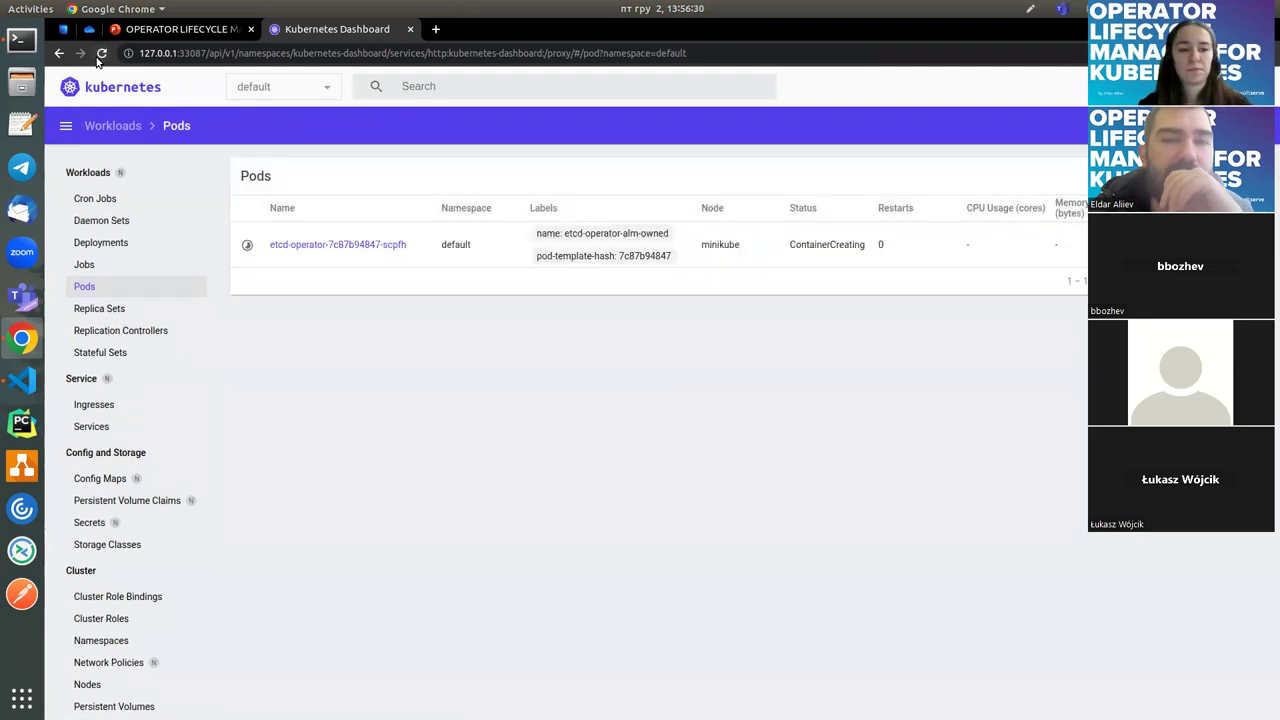
click(100, 55)
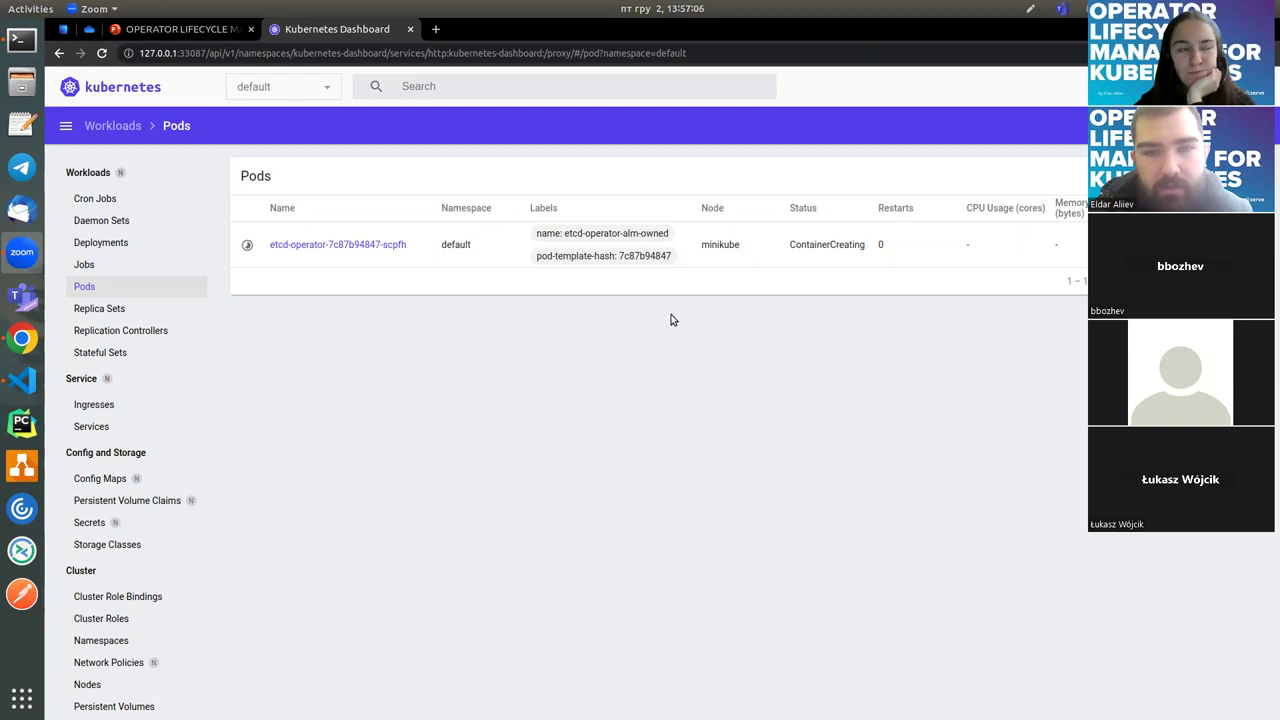
click(832, 226)
click(102, 53)
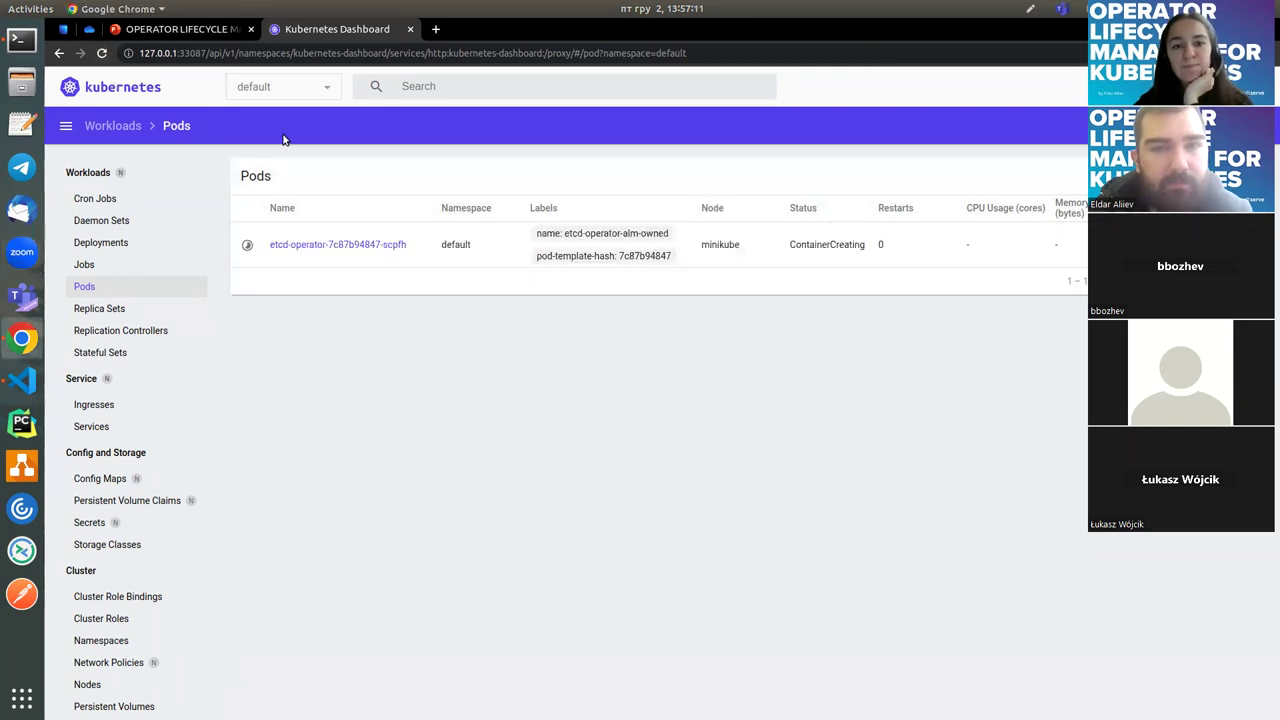
click(102, 53)
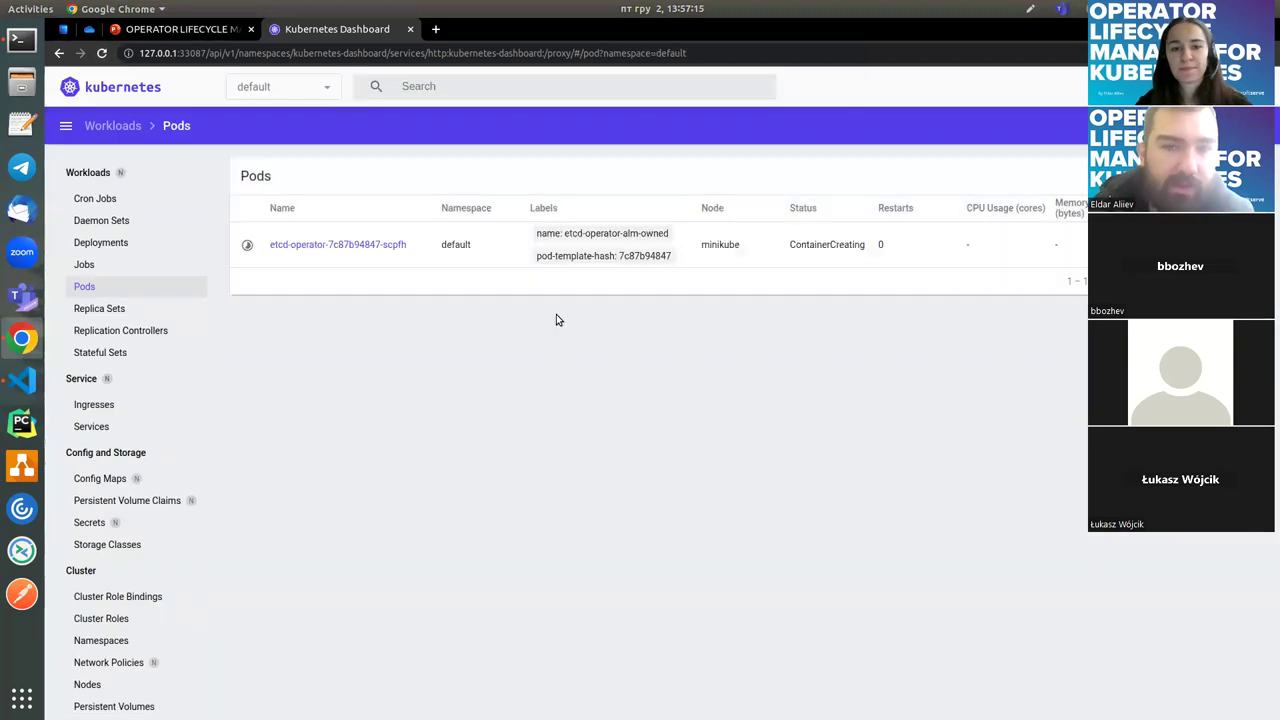
Step: Inspect the etcd-operator pod's conditions and containers again, and return to a refreshed pod list
click(302, 246)
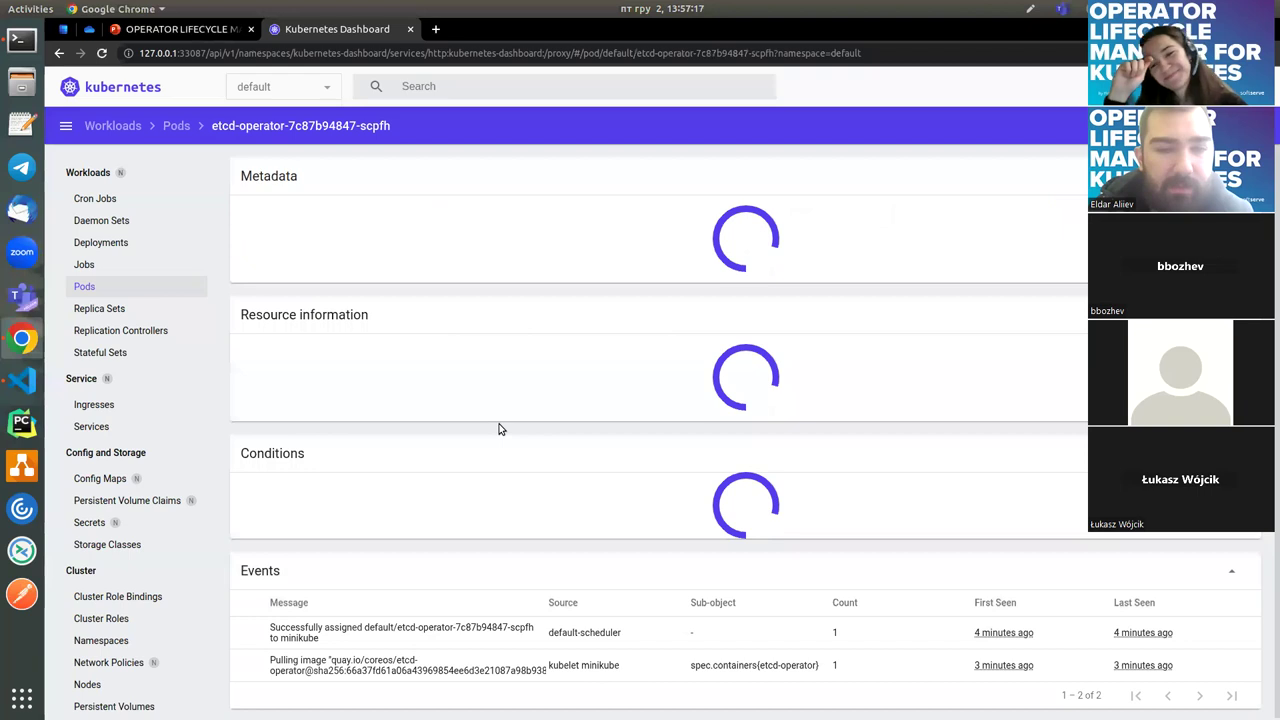
scroll(505, 436, down, 2)
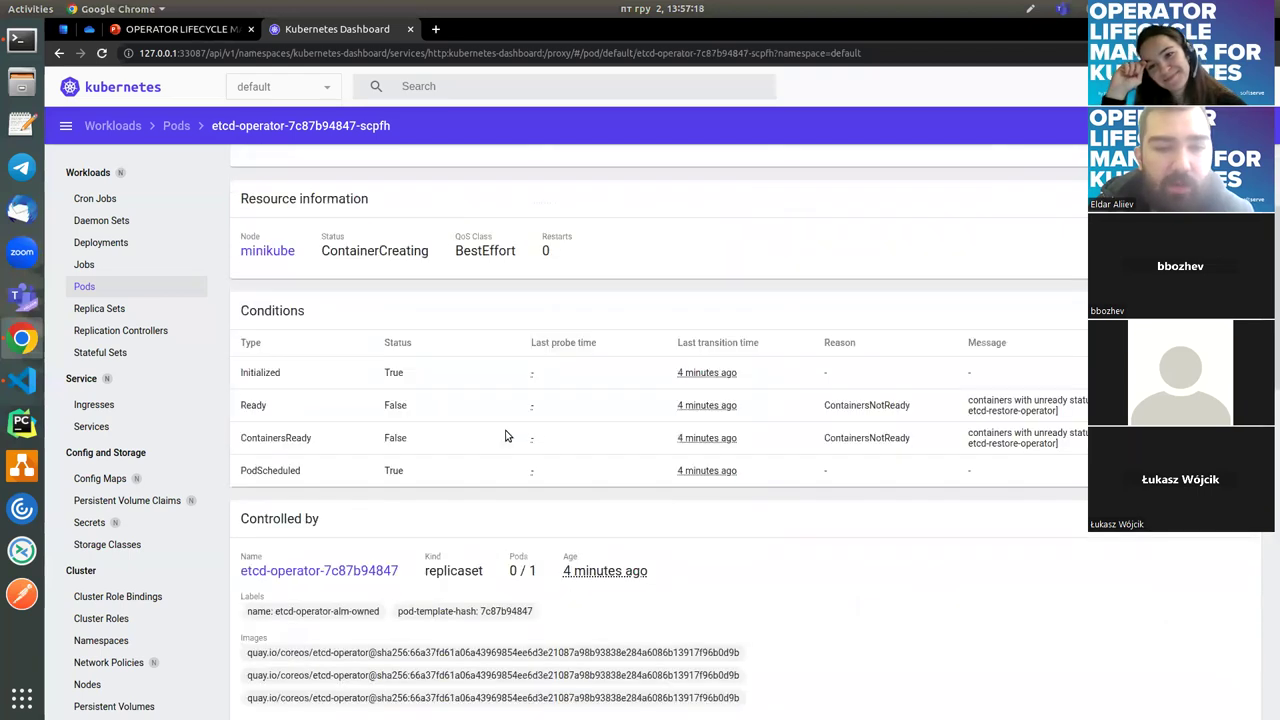
scroll(505, 436, down, 10)
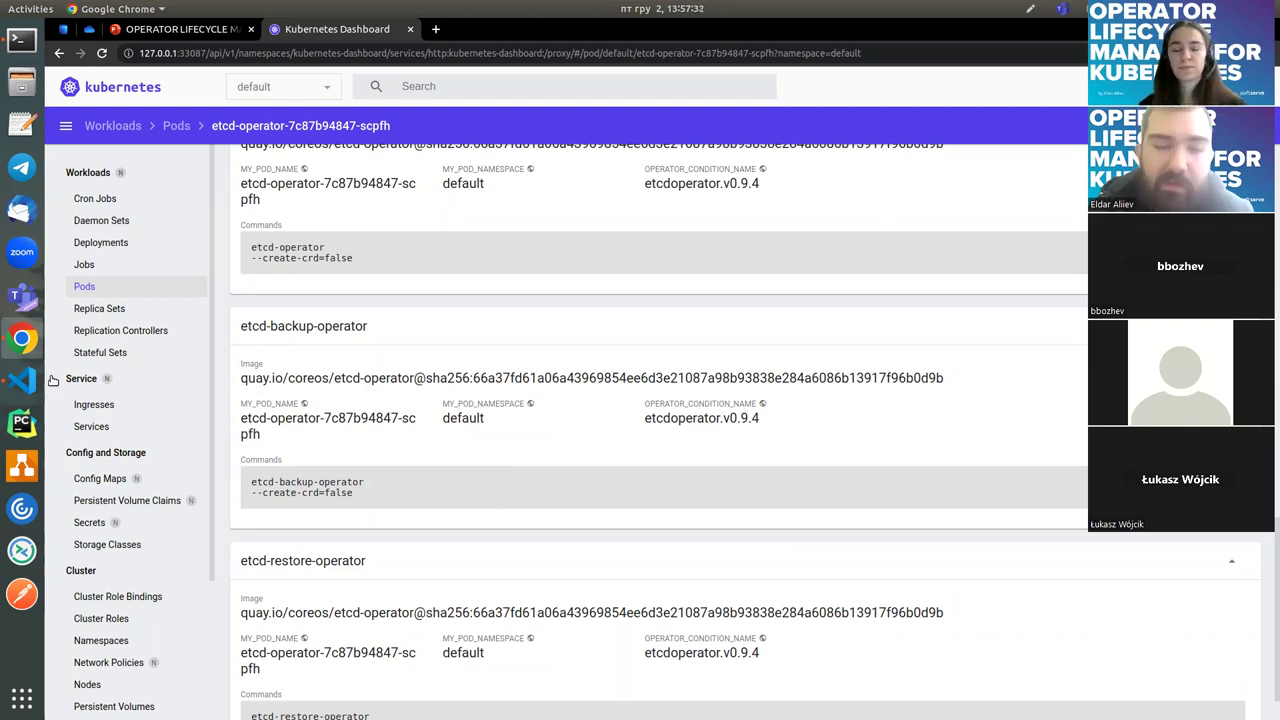
click(86, 288)
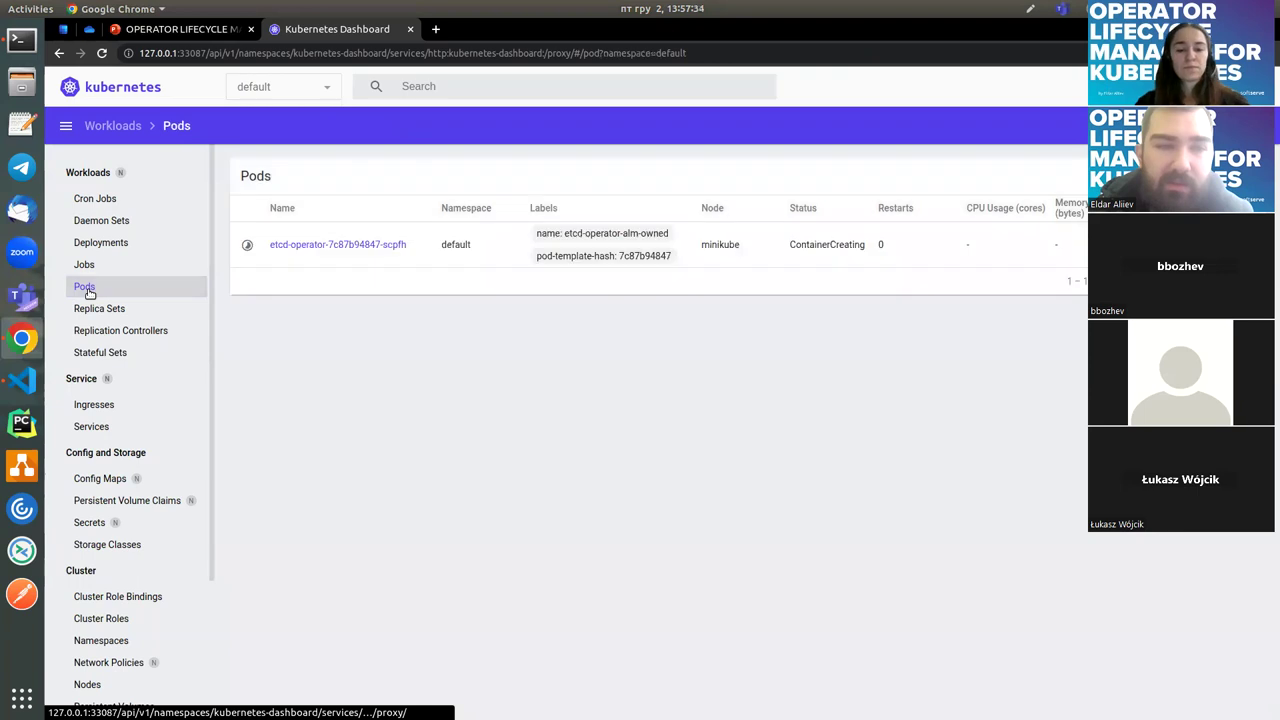
click(101, 54)
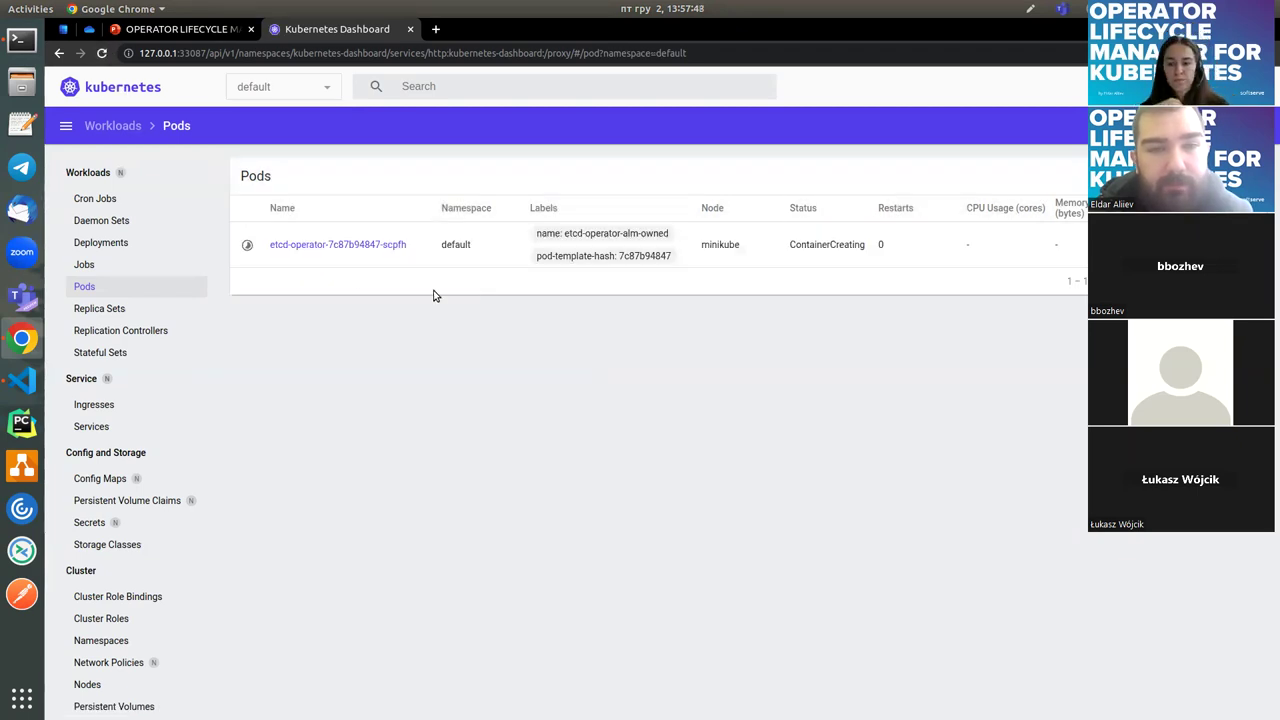
Step: Open the etcd-operator pod once more and look through its events, conditions and container details
click(323, 248)
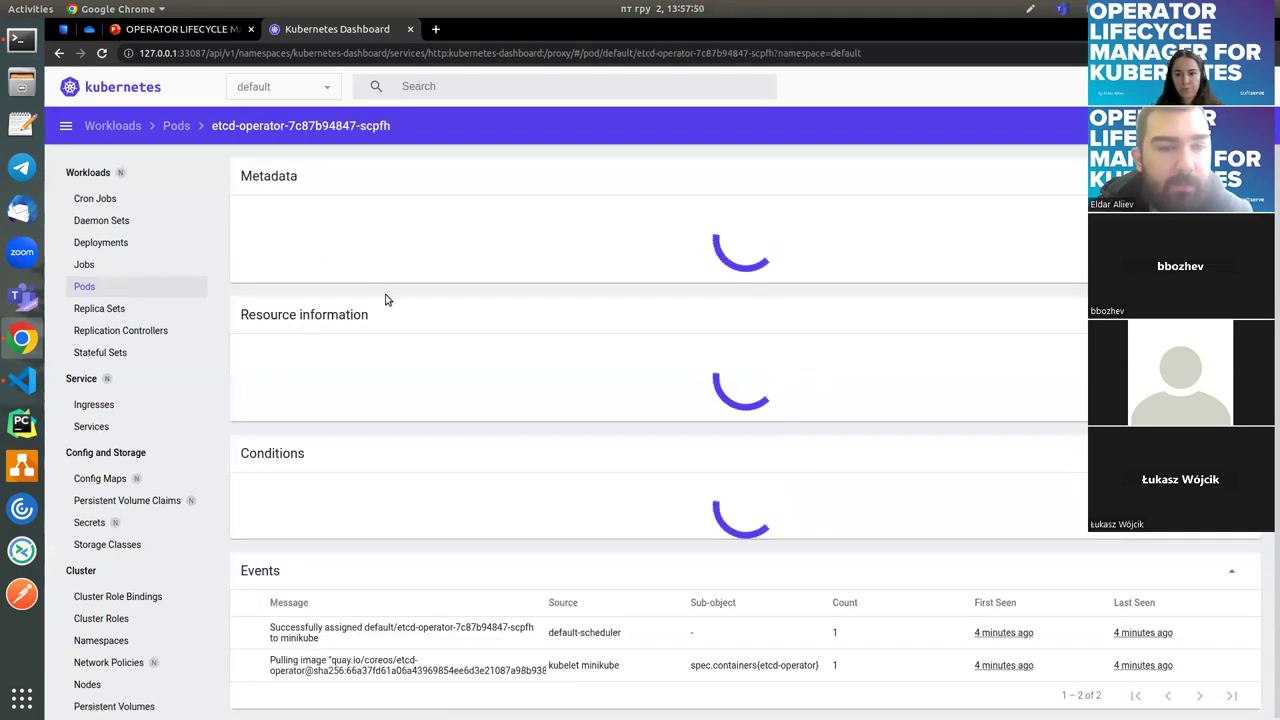
scroll(387, 300, down, 5)
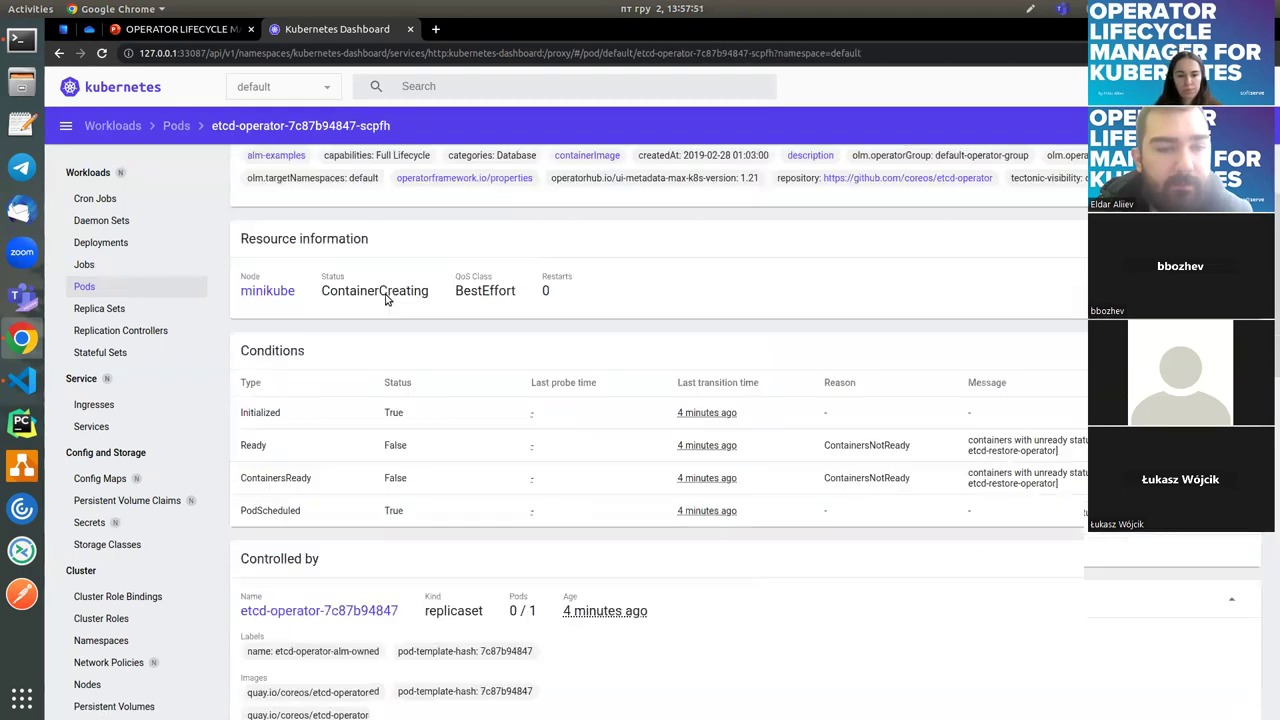
scroll(140, 288, down, 10)
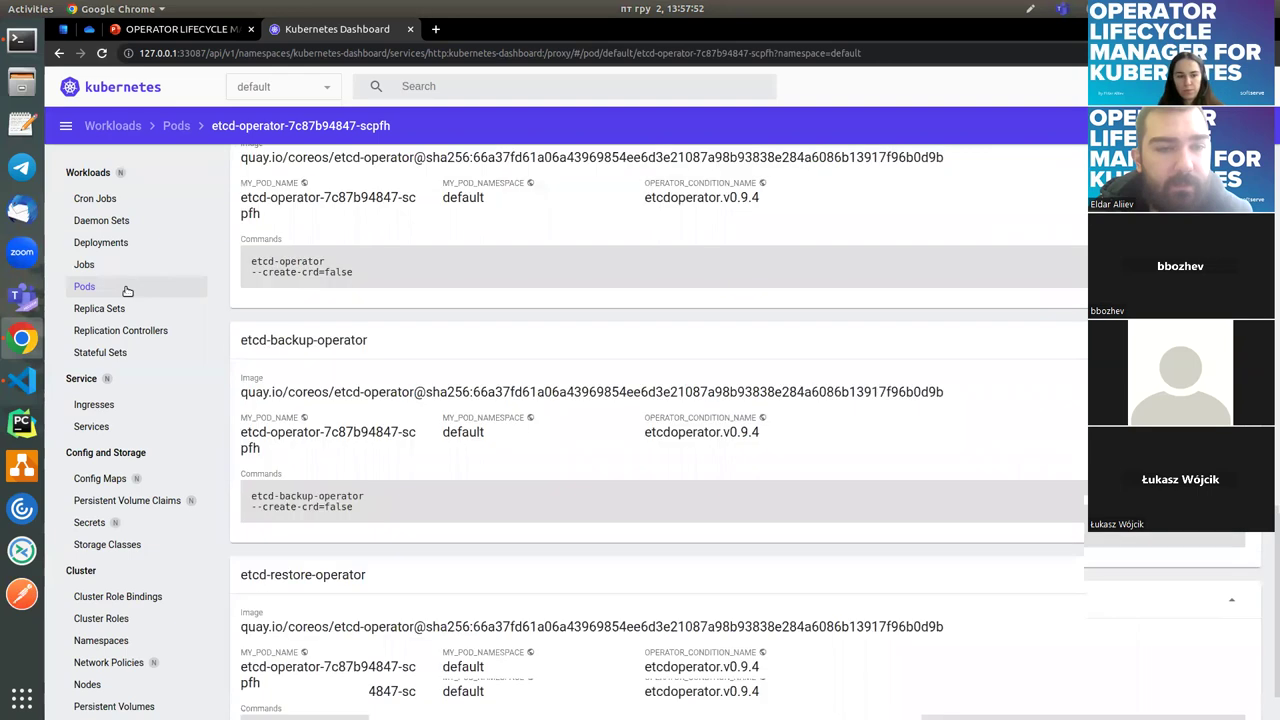
Step: Return to the pod list and refresh it twice to check the etcd-operator pod's status
click(127, 290)
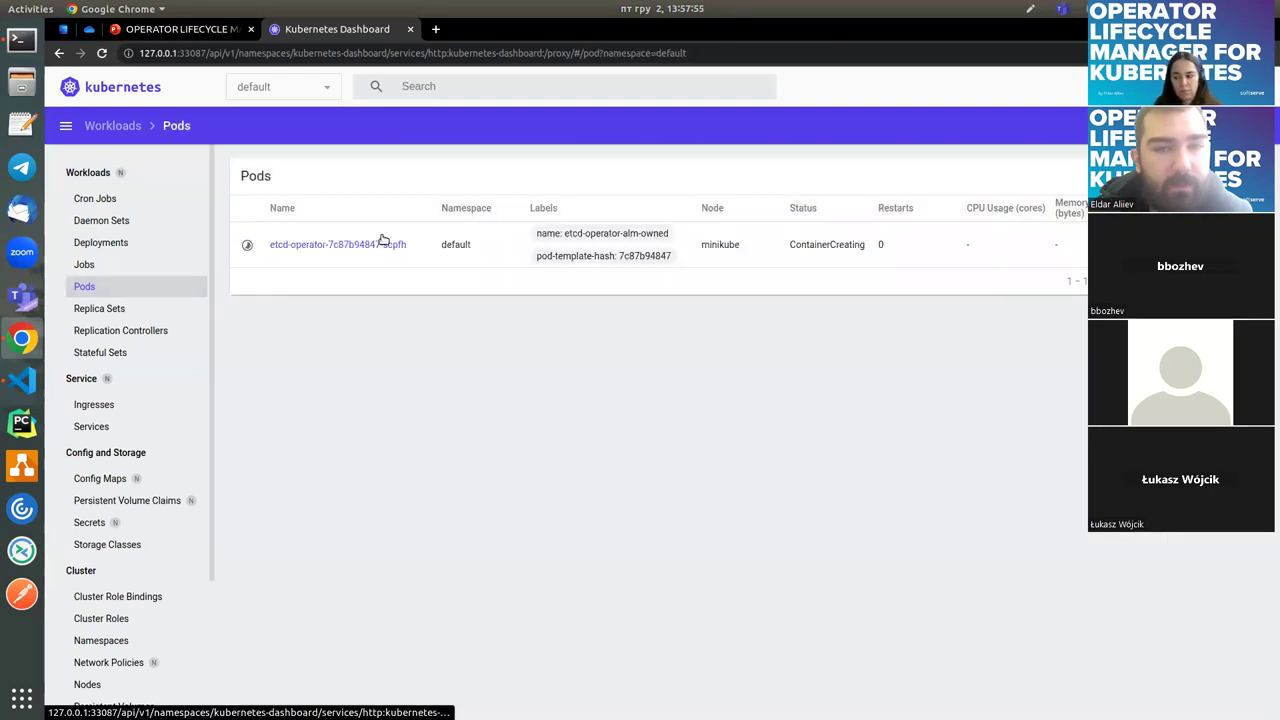
click(104, 54)
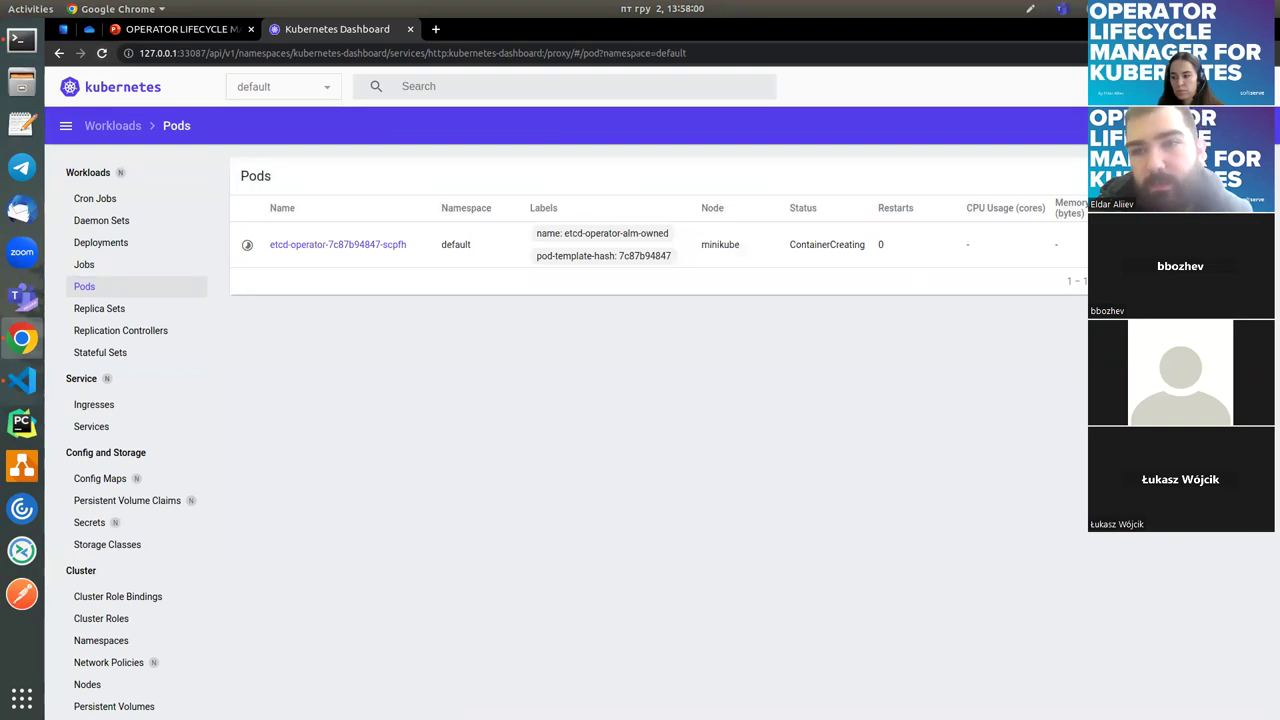
click(102, 54)
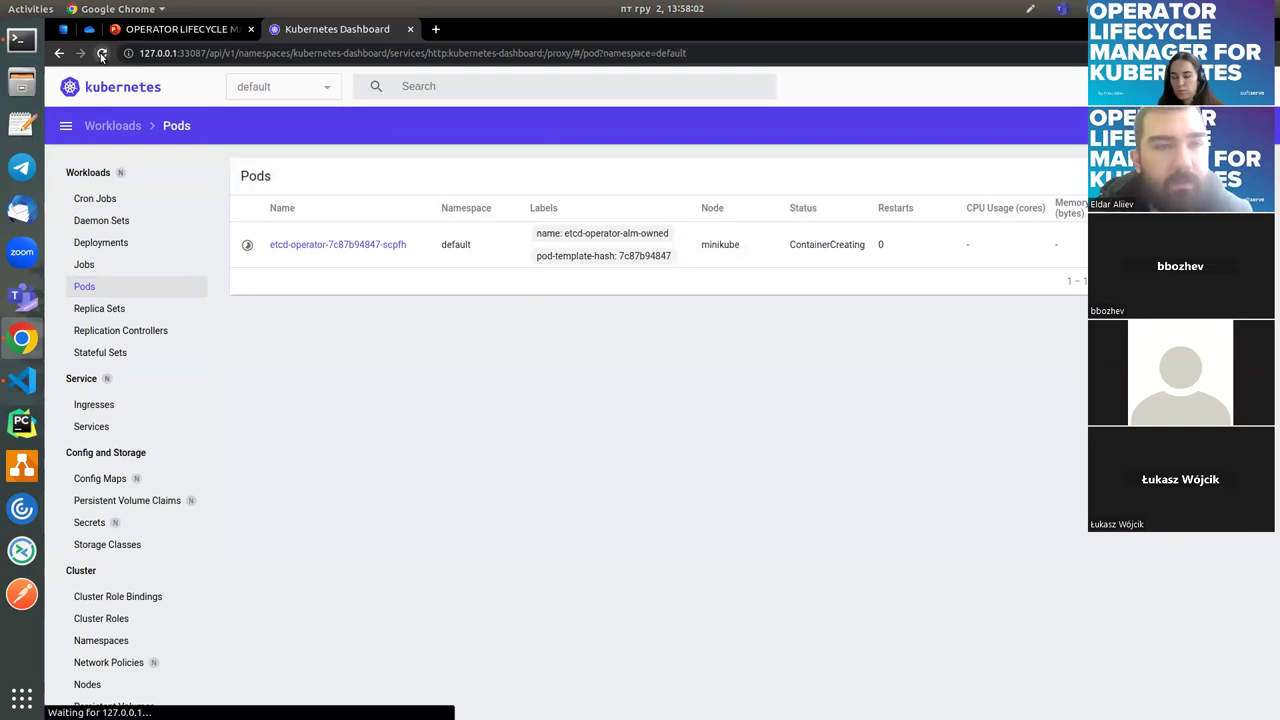
Step: Open the etcd-operator pod, copy its image path quay.io/coreos/etcd-operator and load that address in a new browser tab
click(376, 247)
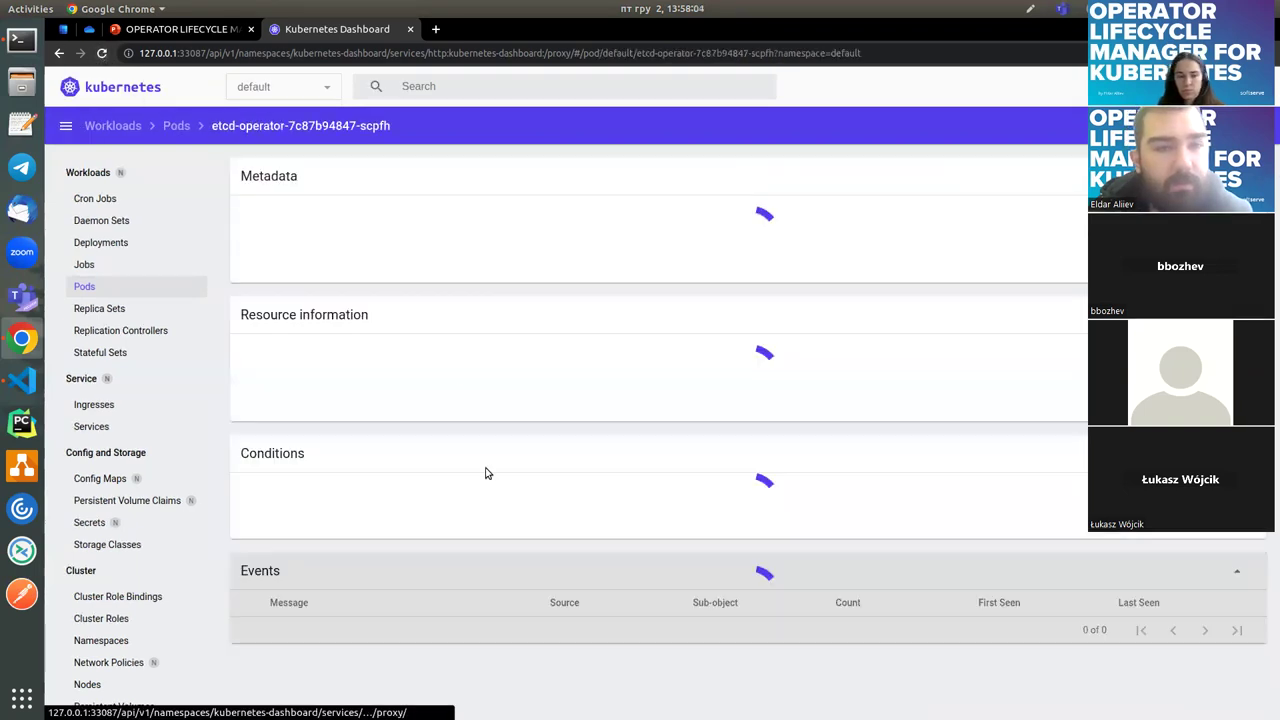
scroll(487, 478, down, 5)
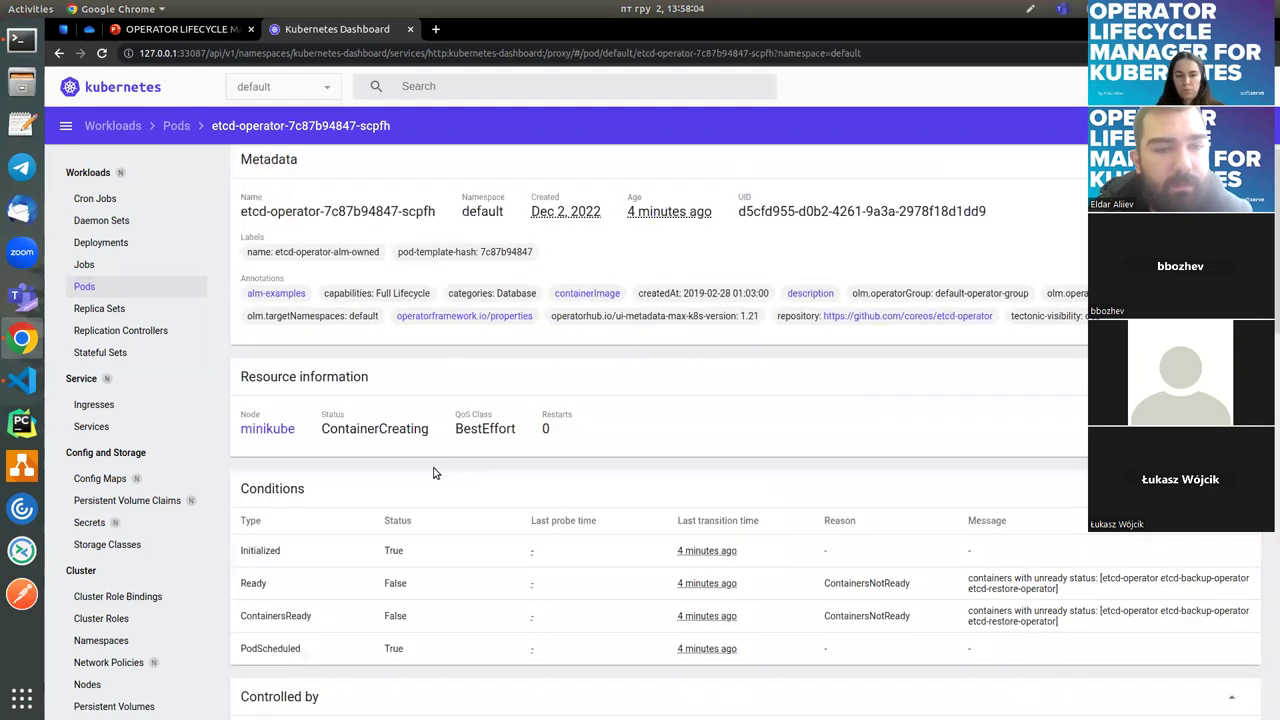
drag(247, 425, 368, 428)
key(ctrl+c)
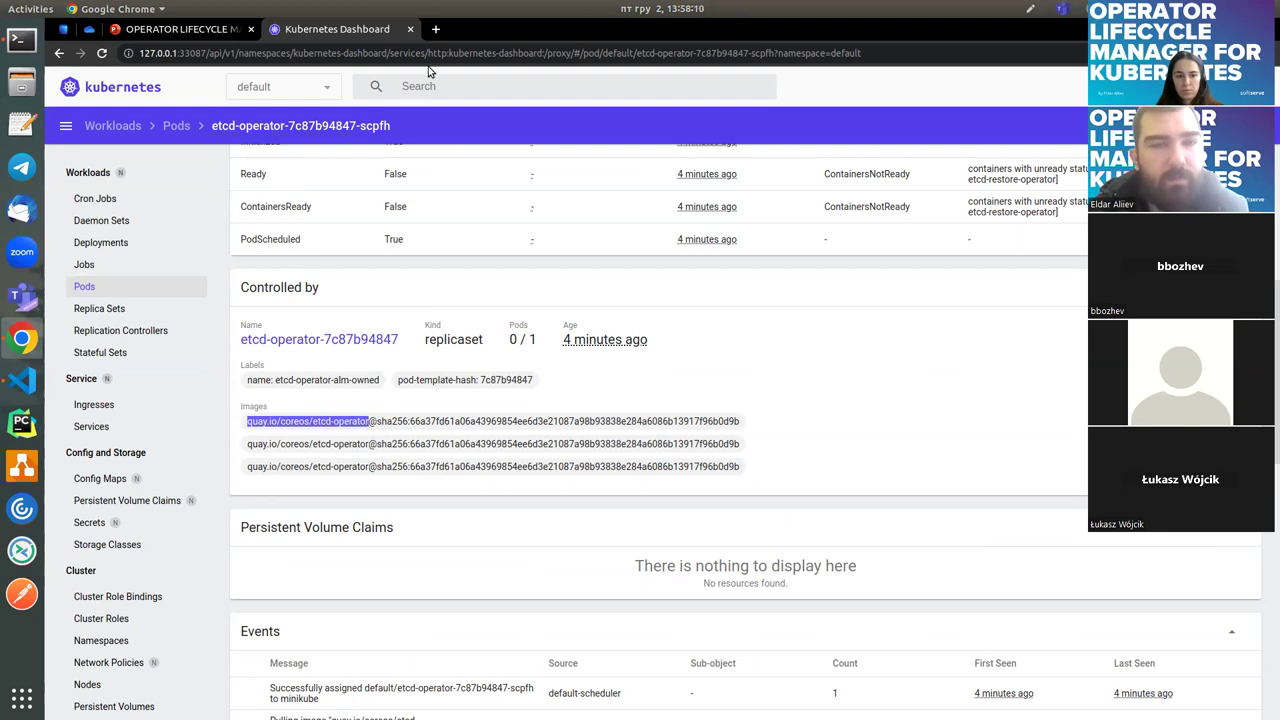
click(436, 29)
key(ctrl+v)
key(Return)
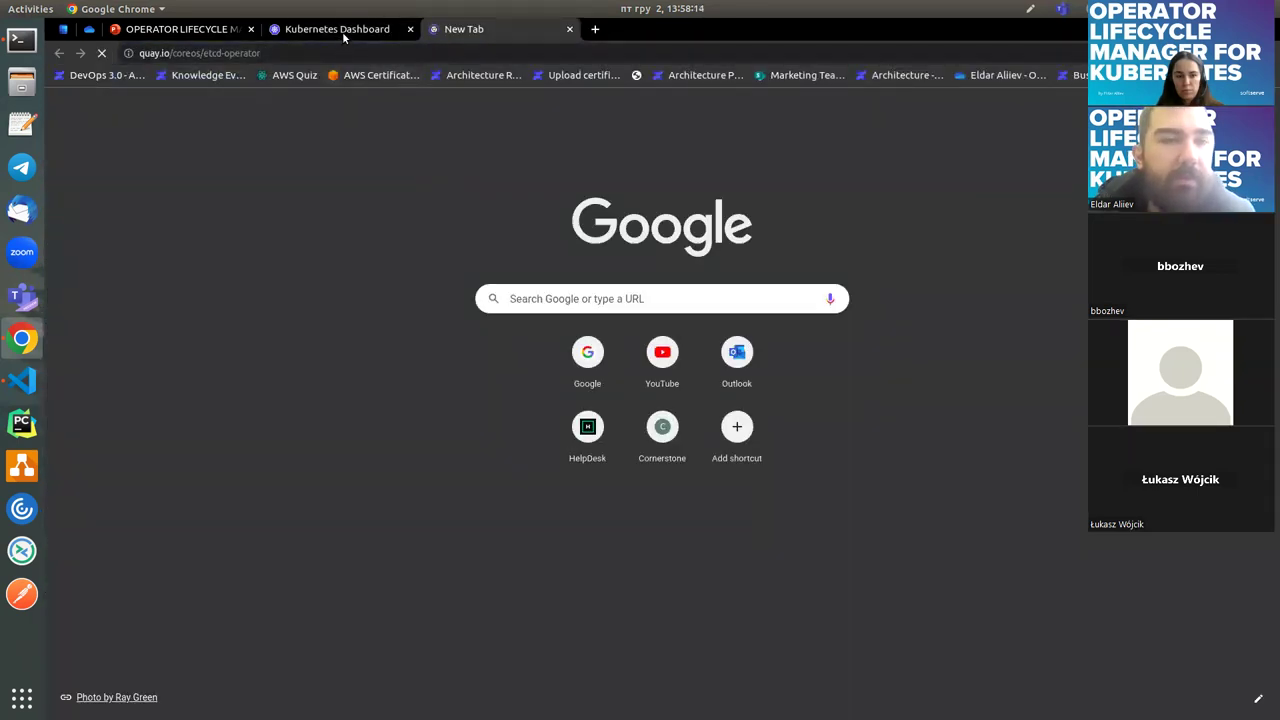
Step: Search Google for quay.io/coreos/etcd-operator and open the Quay.io repository result
key(ctrl+l)
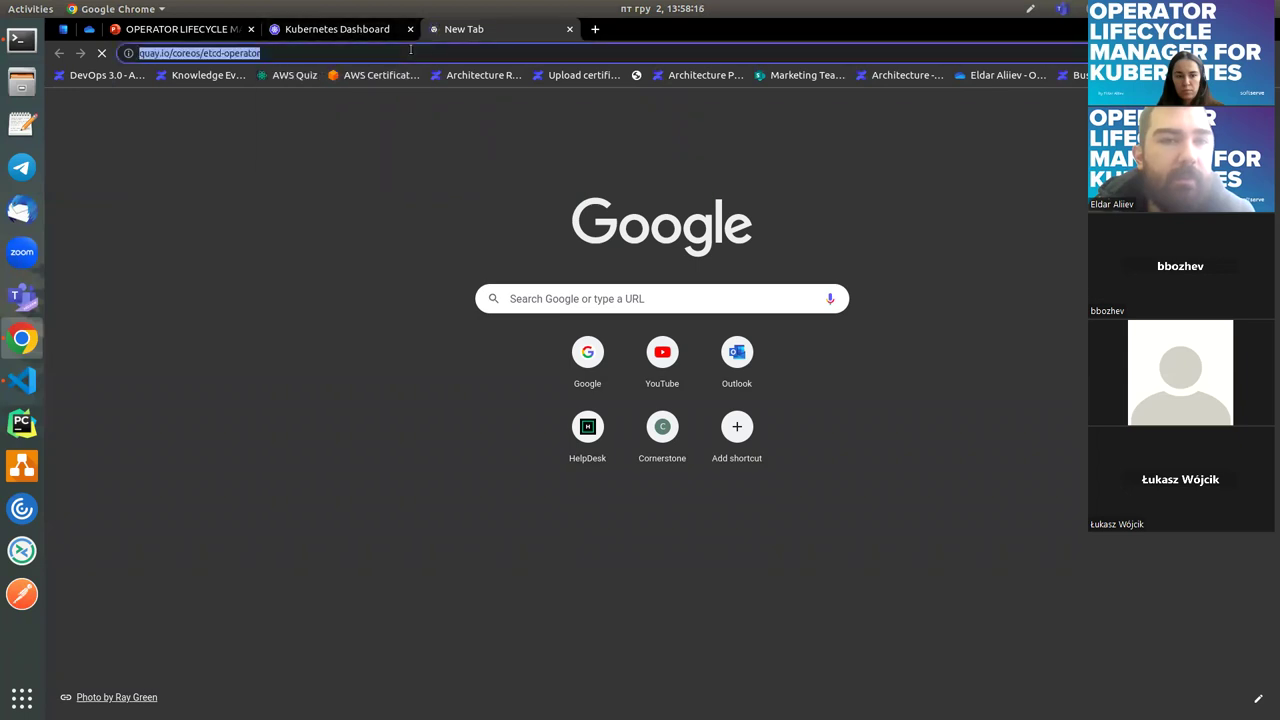
text(g)
key(Return)
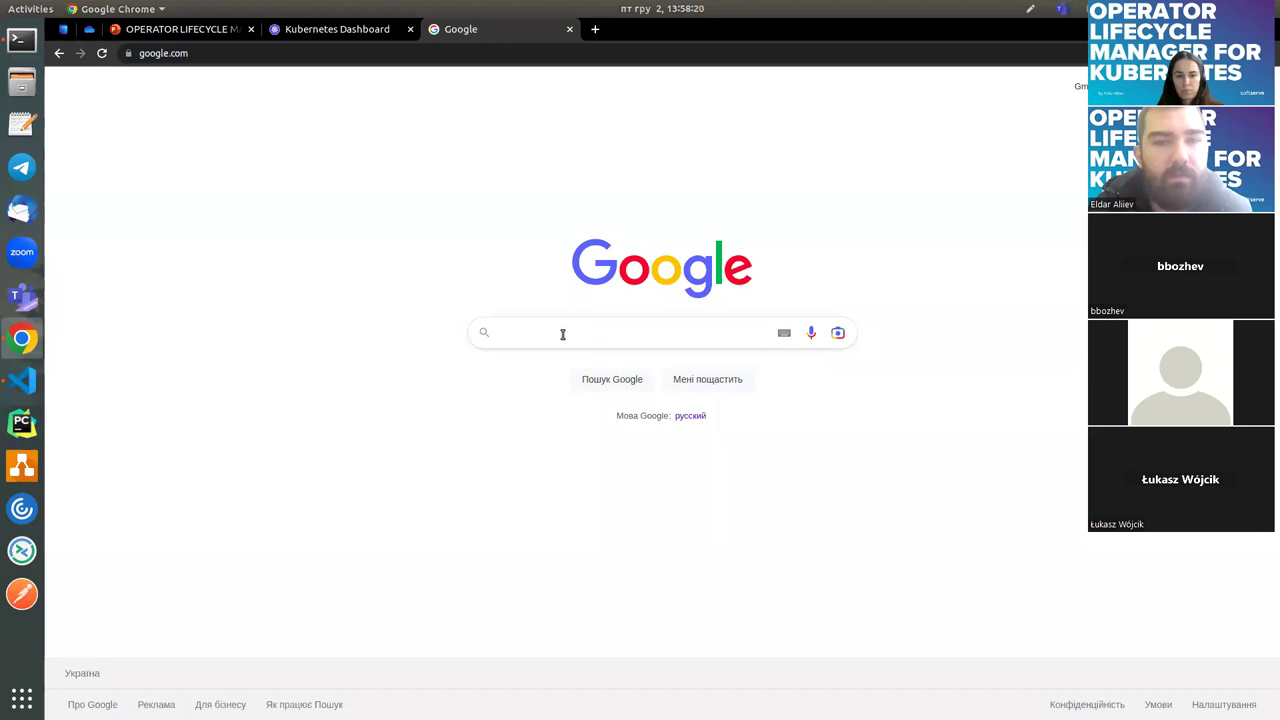
key(ctrl+v)
key(Return)
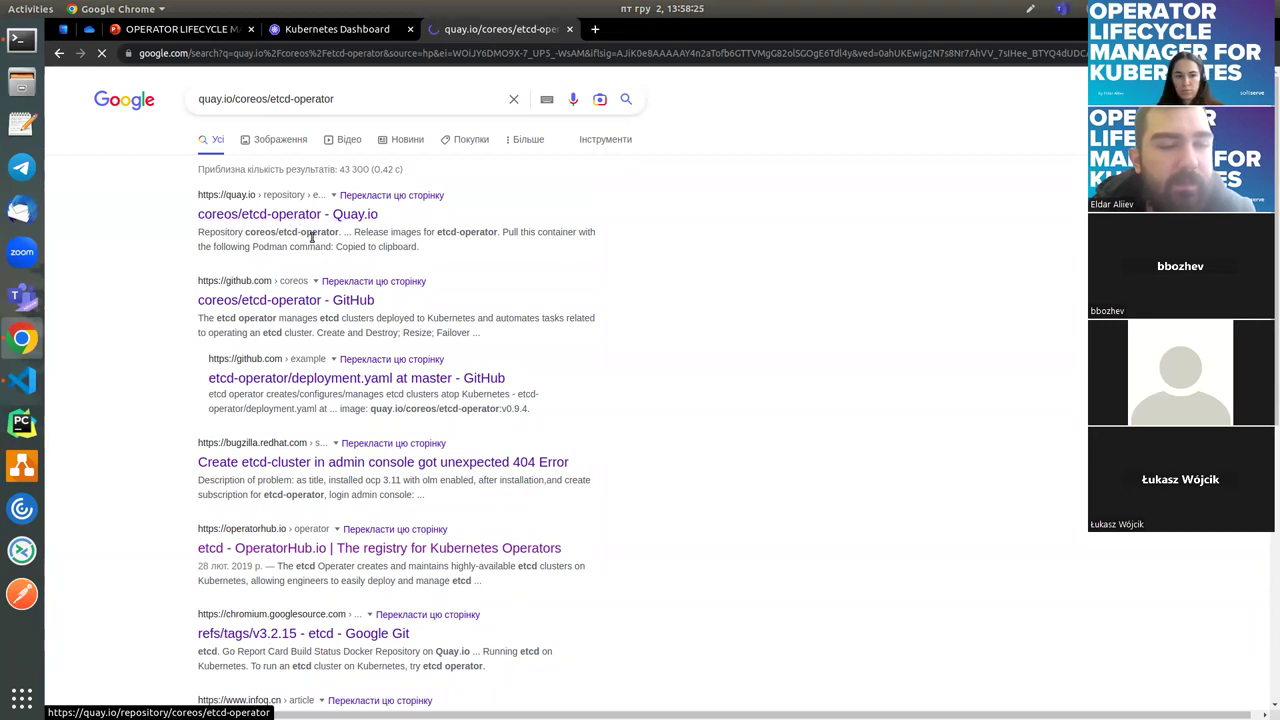
Step: Check the Quay repository page's loading while reopening and refreshing the dashboard's pod list
click(366, 30)
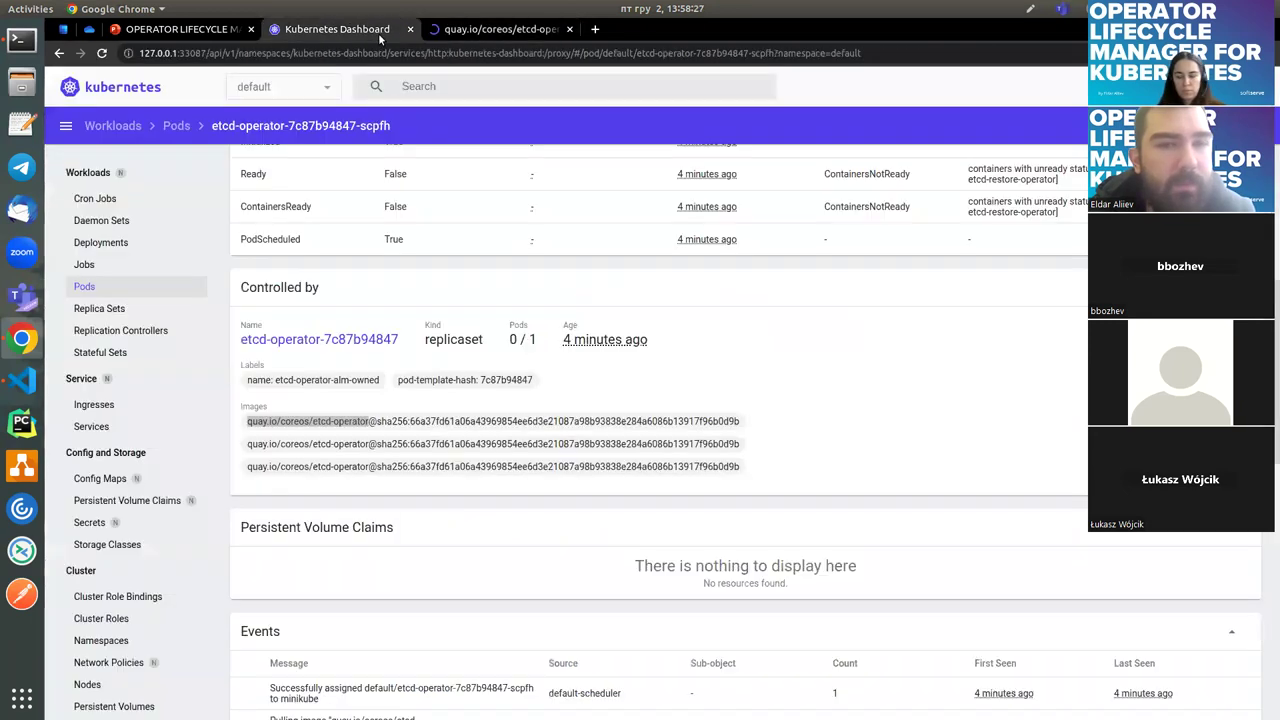
click(520, 30)
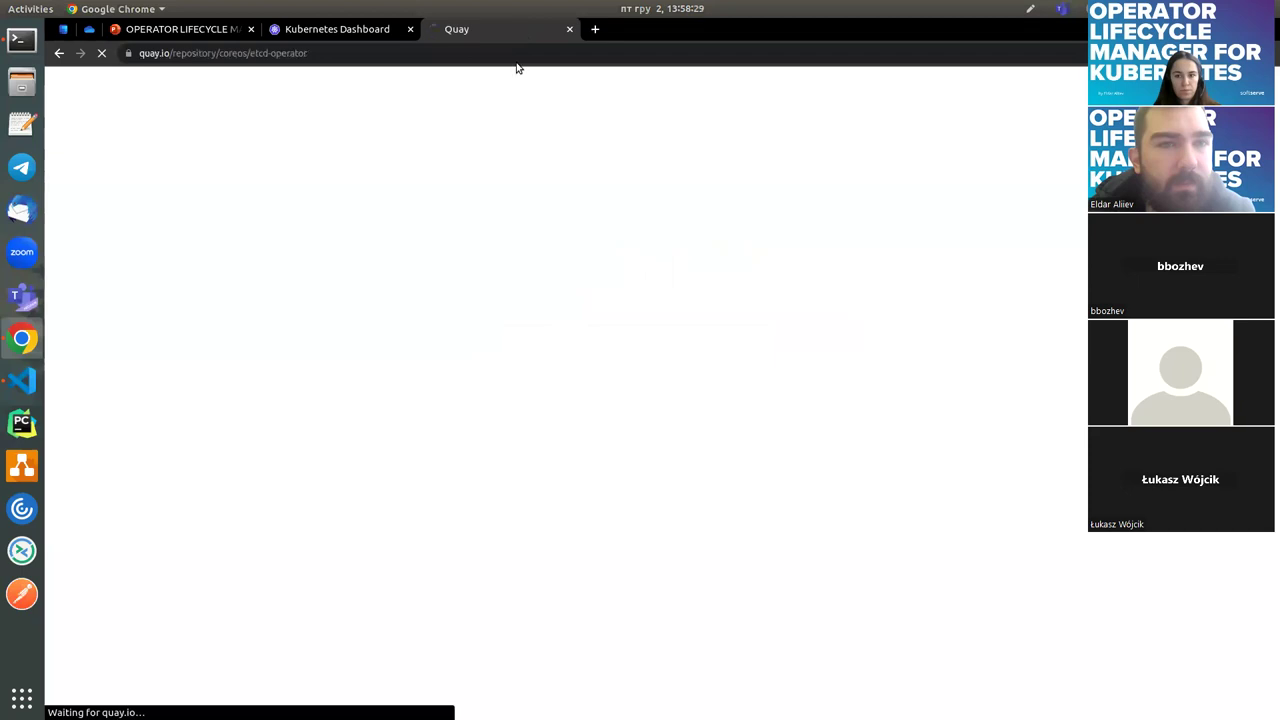
click(360, 33)
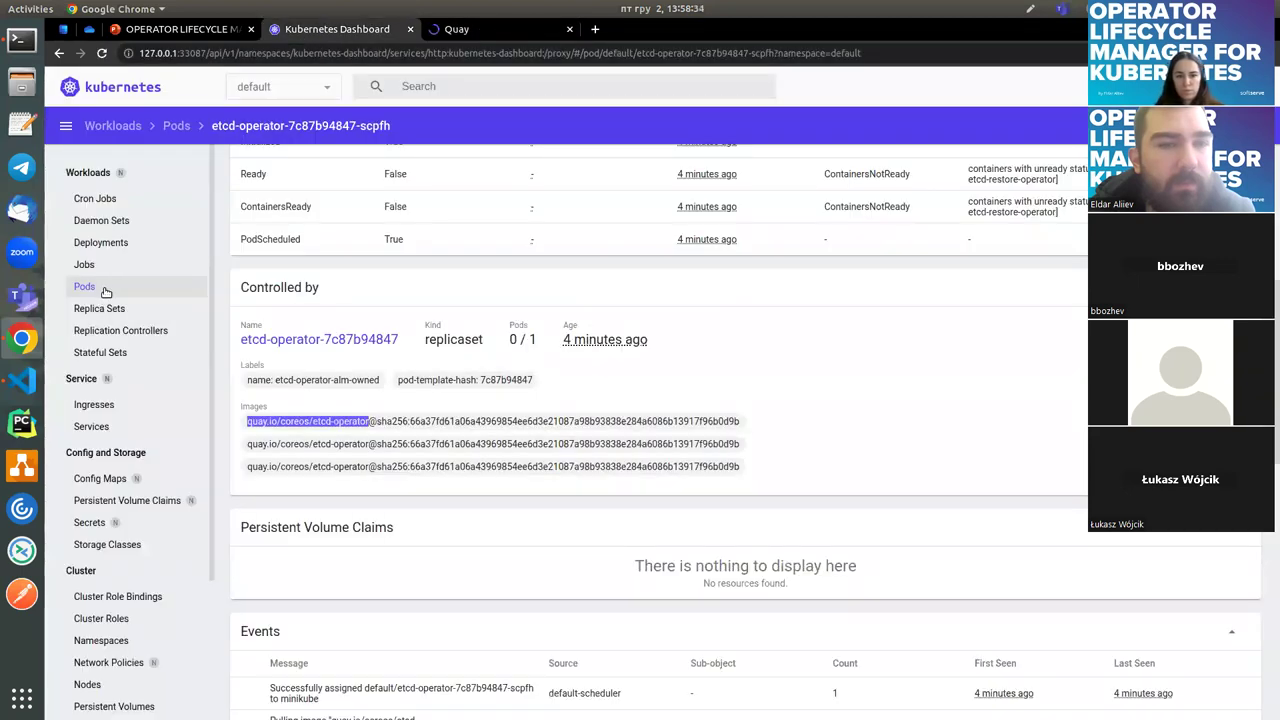
click(100, 288)
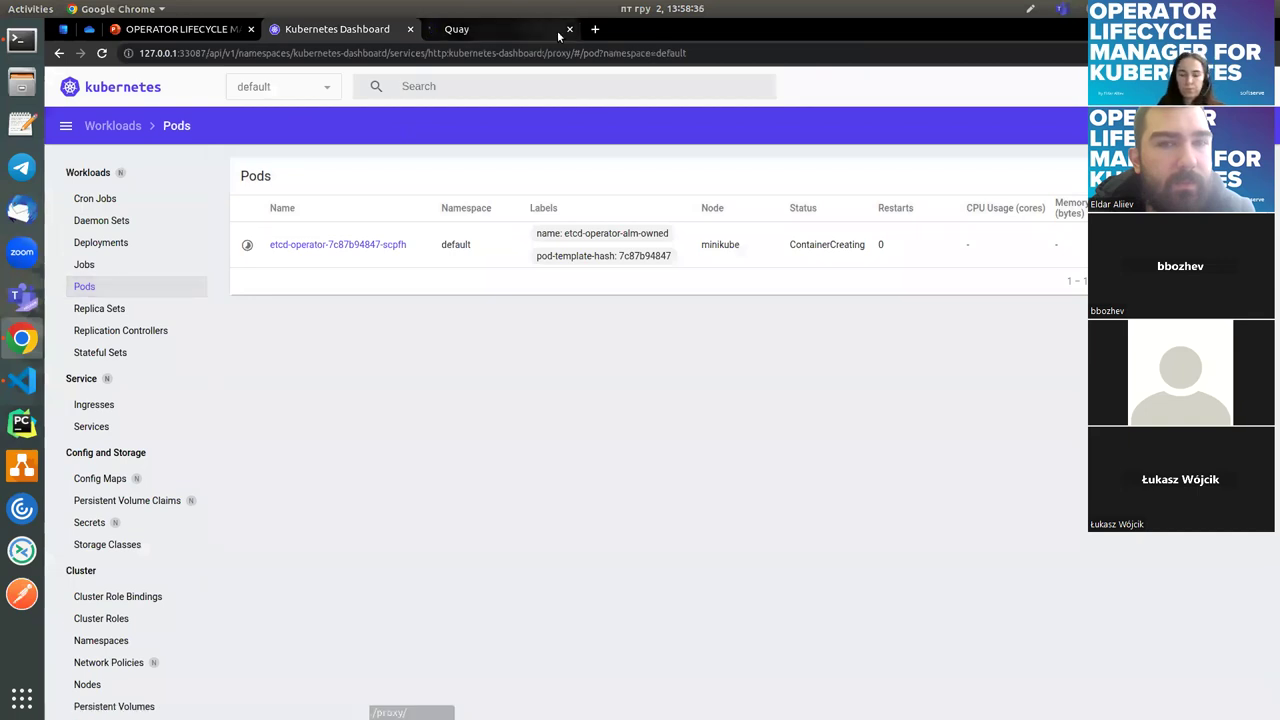
click(521, 31)
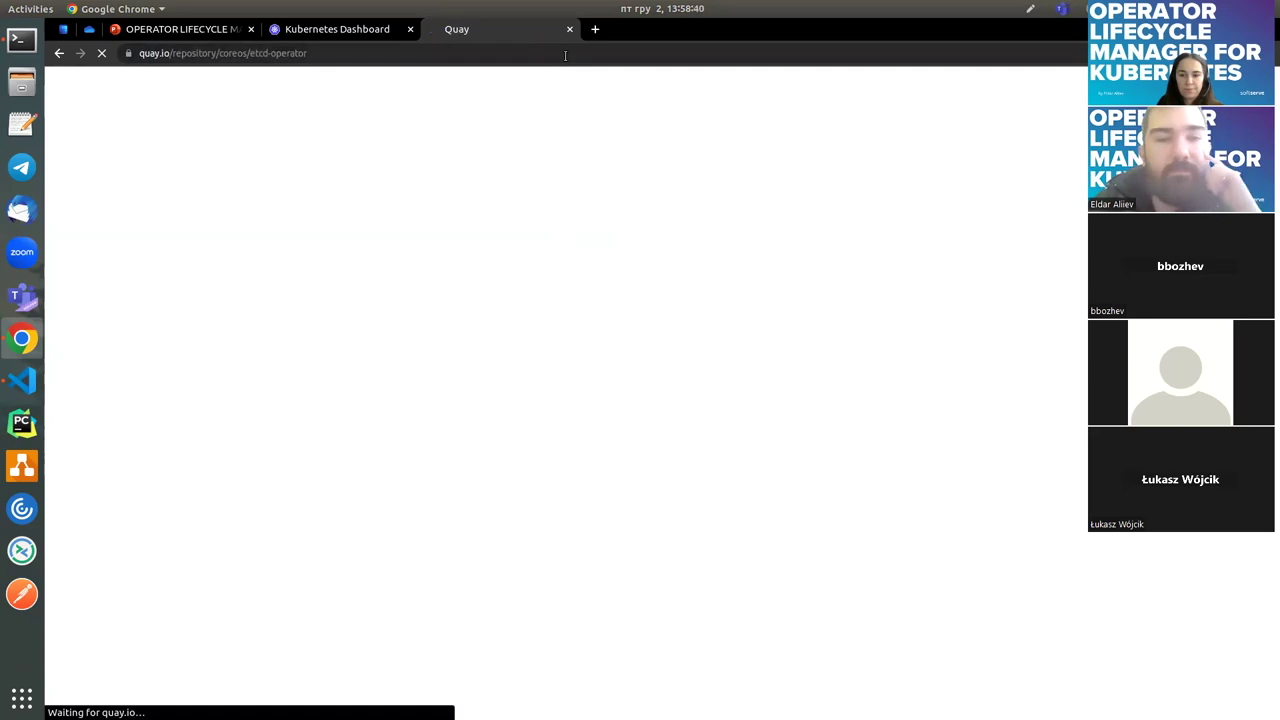
click(328, 30)
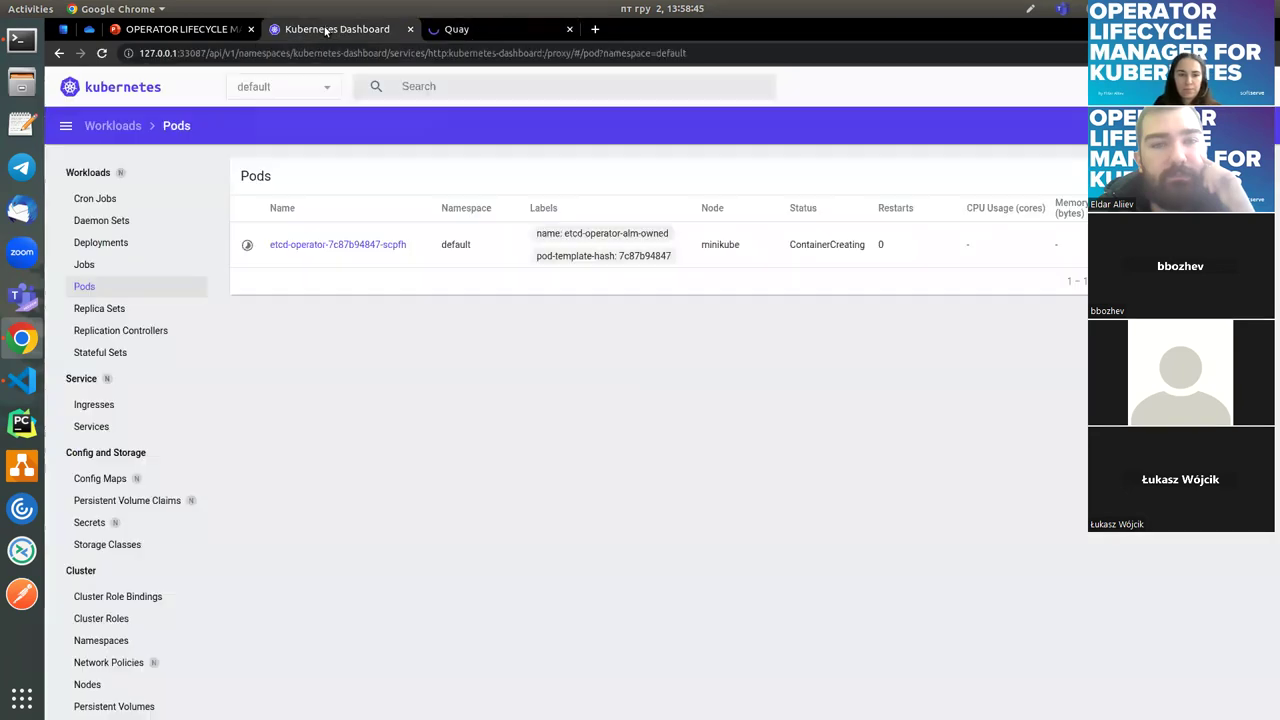
click(101, 54)
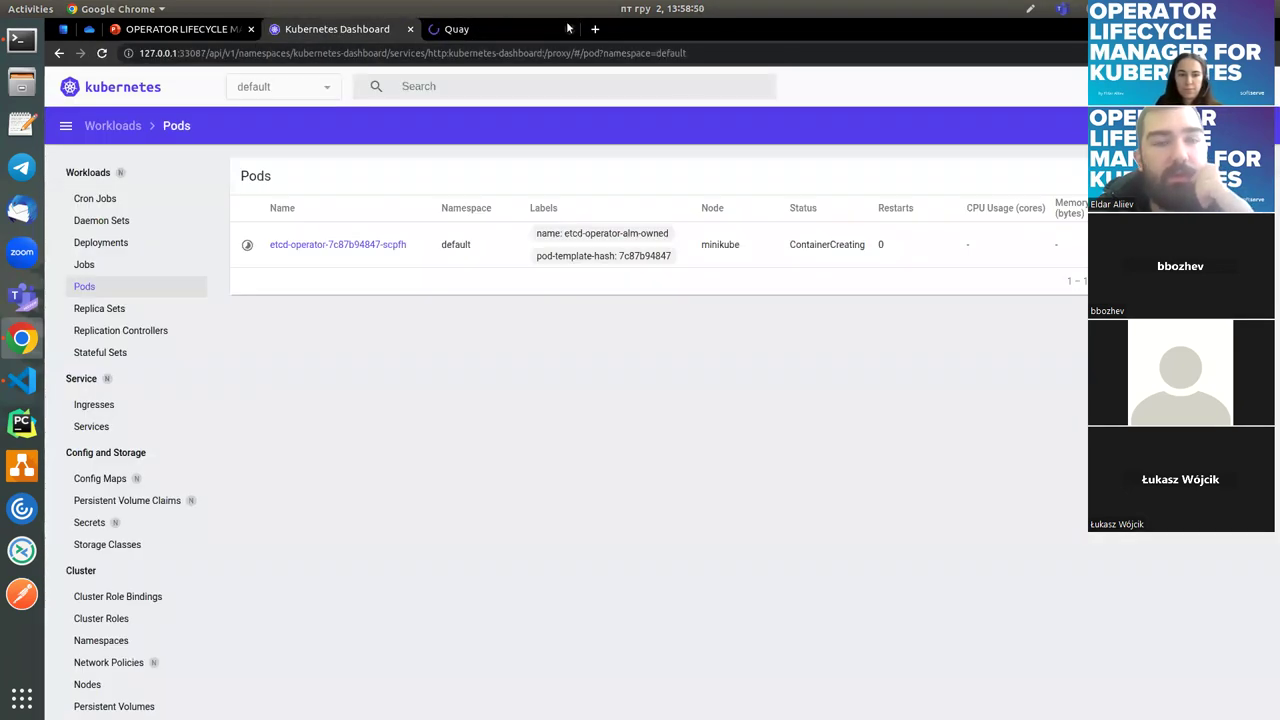
Step: Close the Quay repository page and refresh the dashboard's pod list
click(553, 30)
click(568, 31)
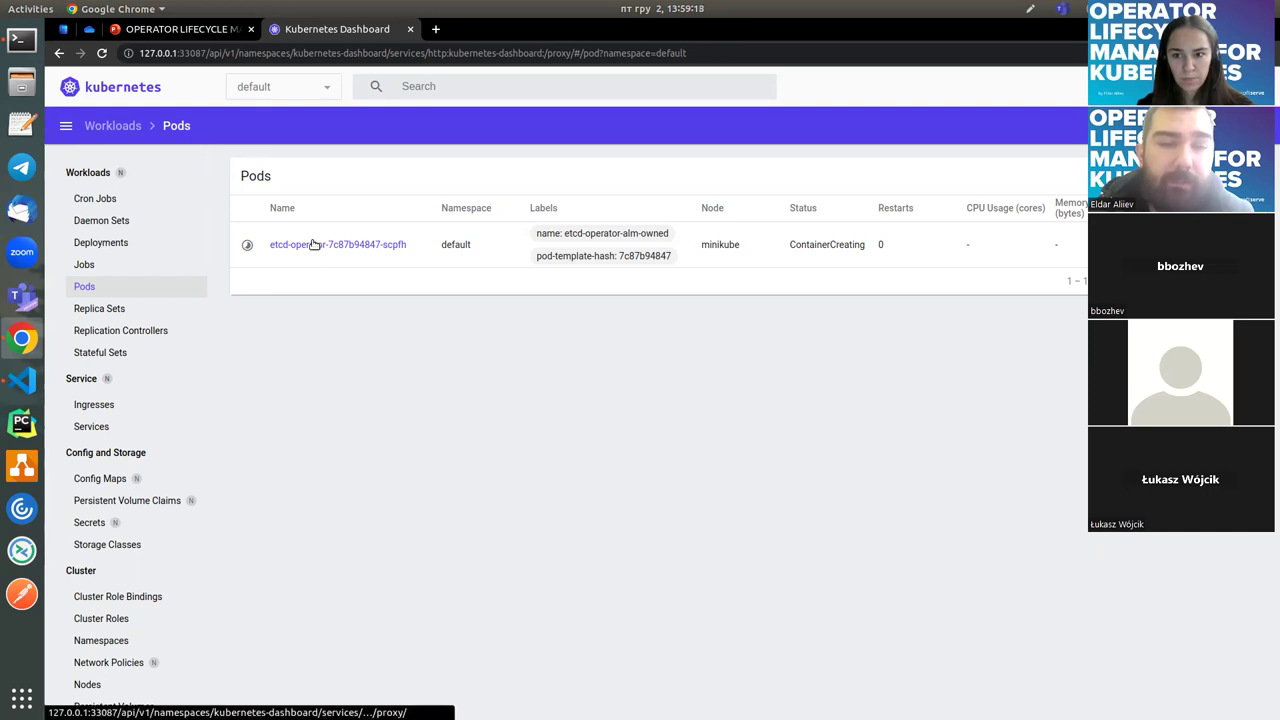
scroll(106, 382, down, 3)
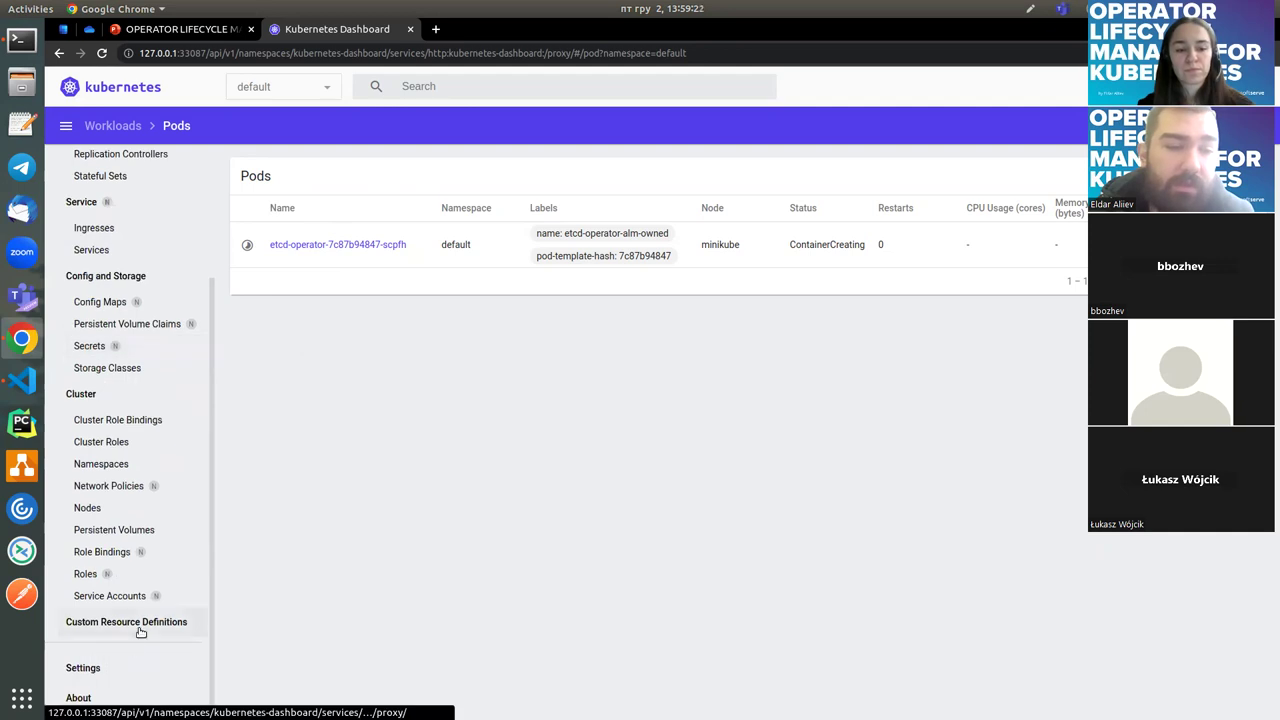
click(101, 53)
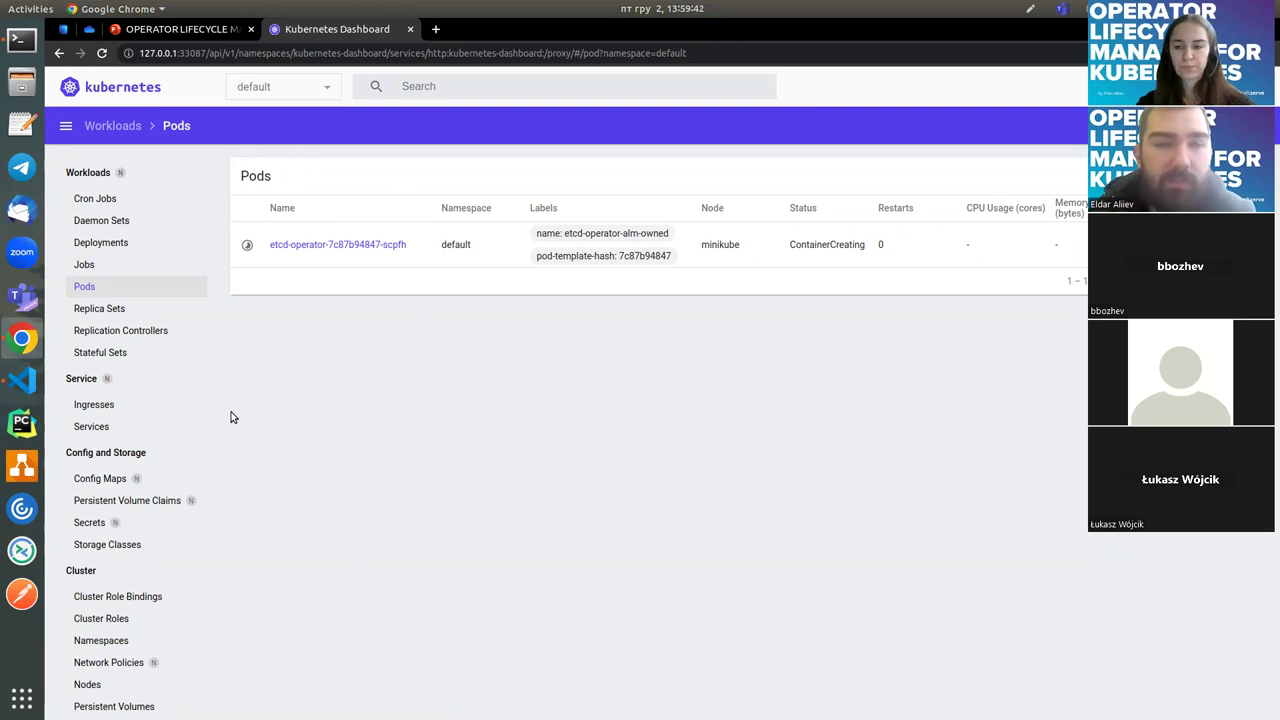
Step: Switch to Visual Studio Code, close etcd.yaml, review the kubectl commands in shortcut.sh and close that file too
click(15, 384)
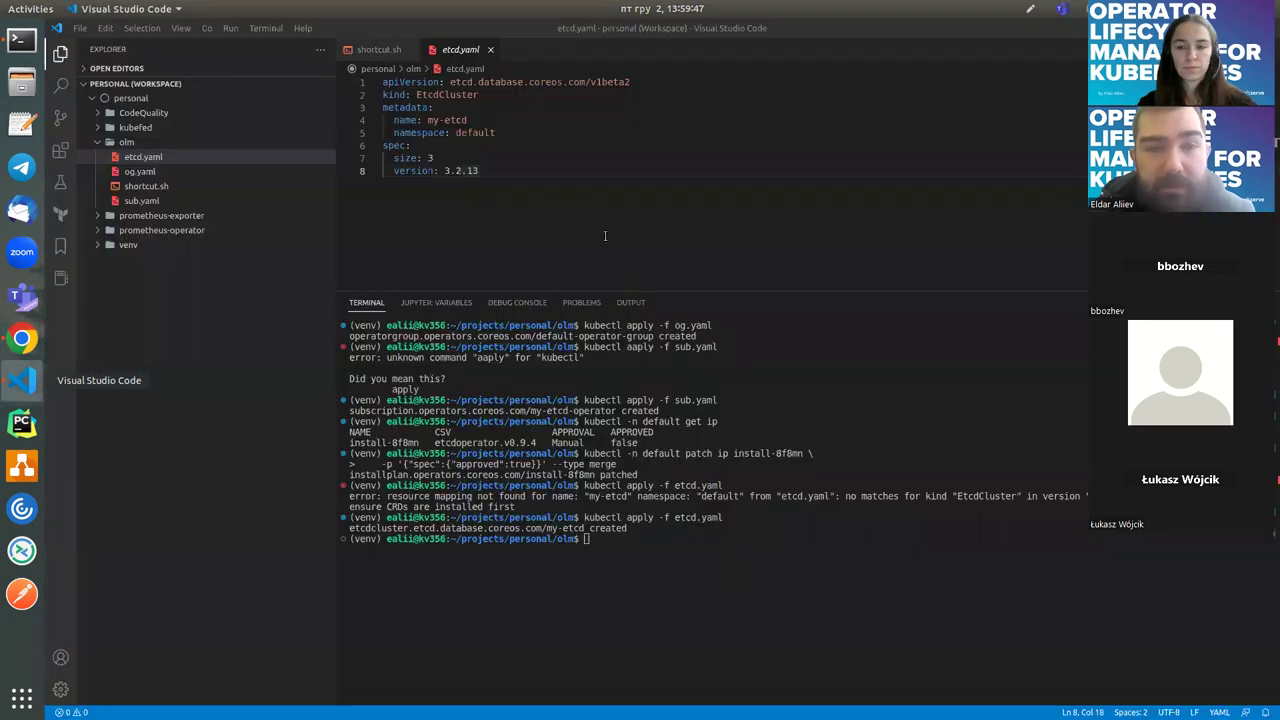
key(ctrl+w)
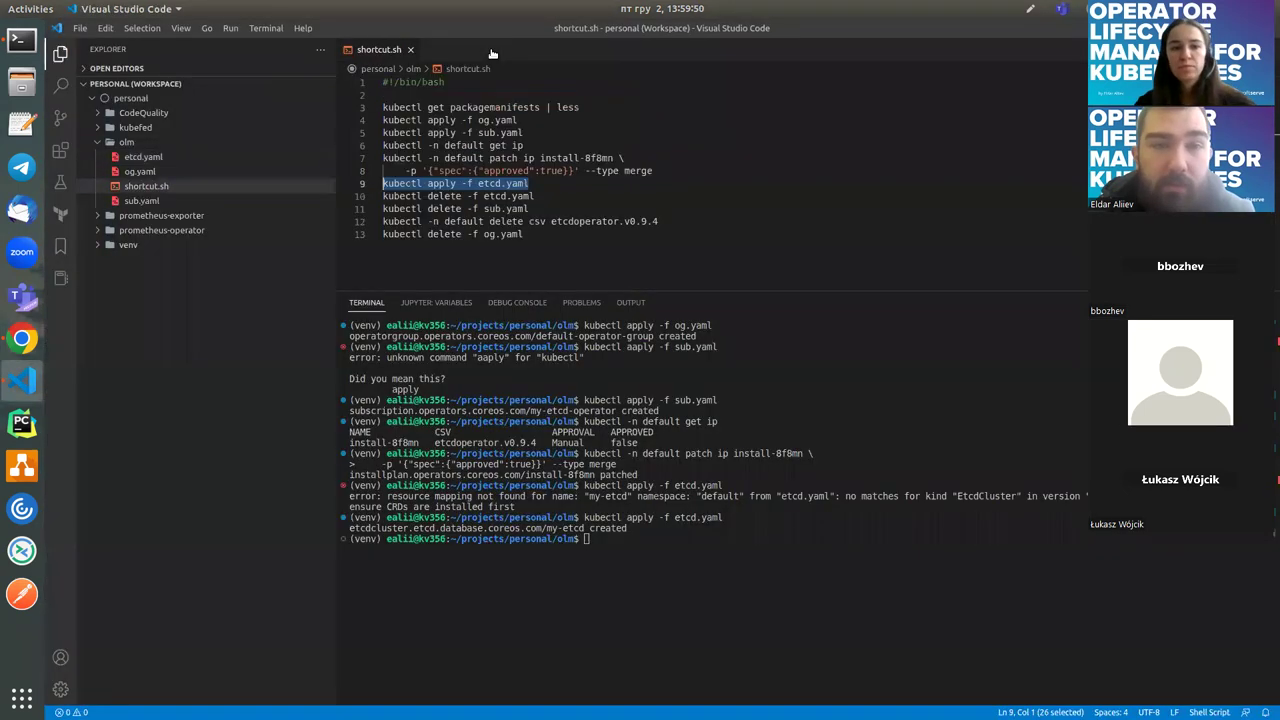
click(579, 184)
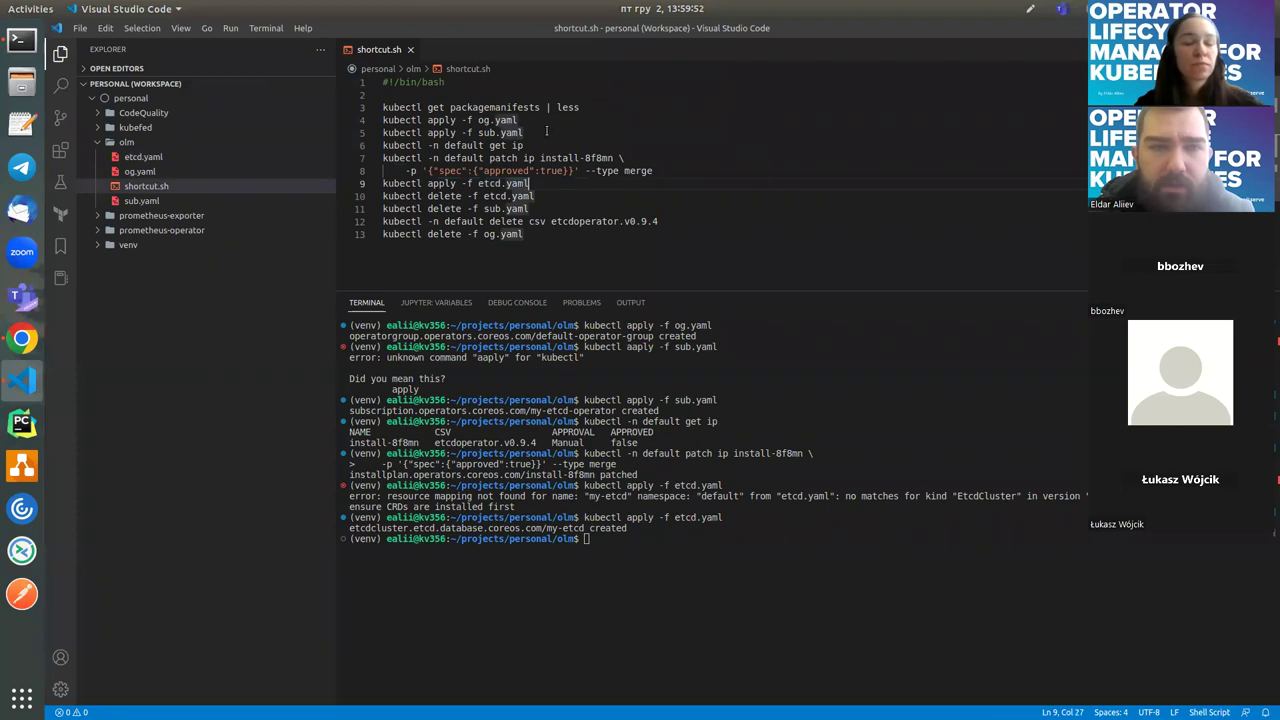
click(460, 99)
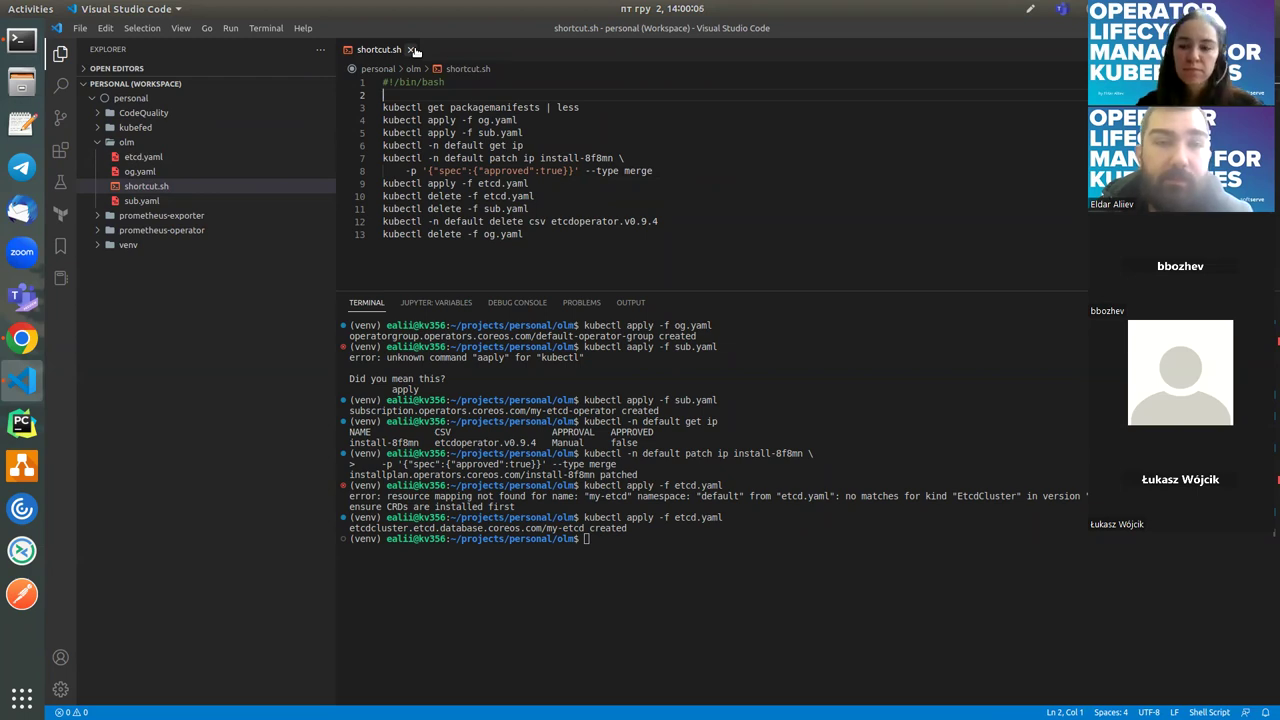
click(410, 50)
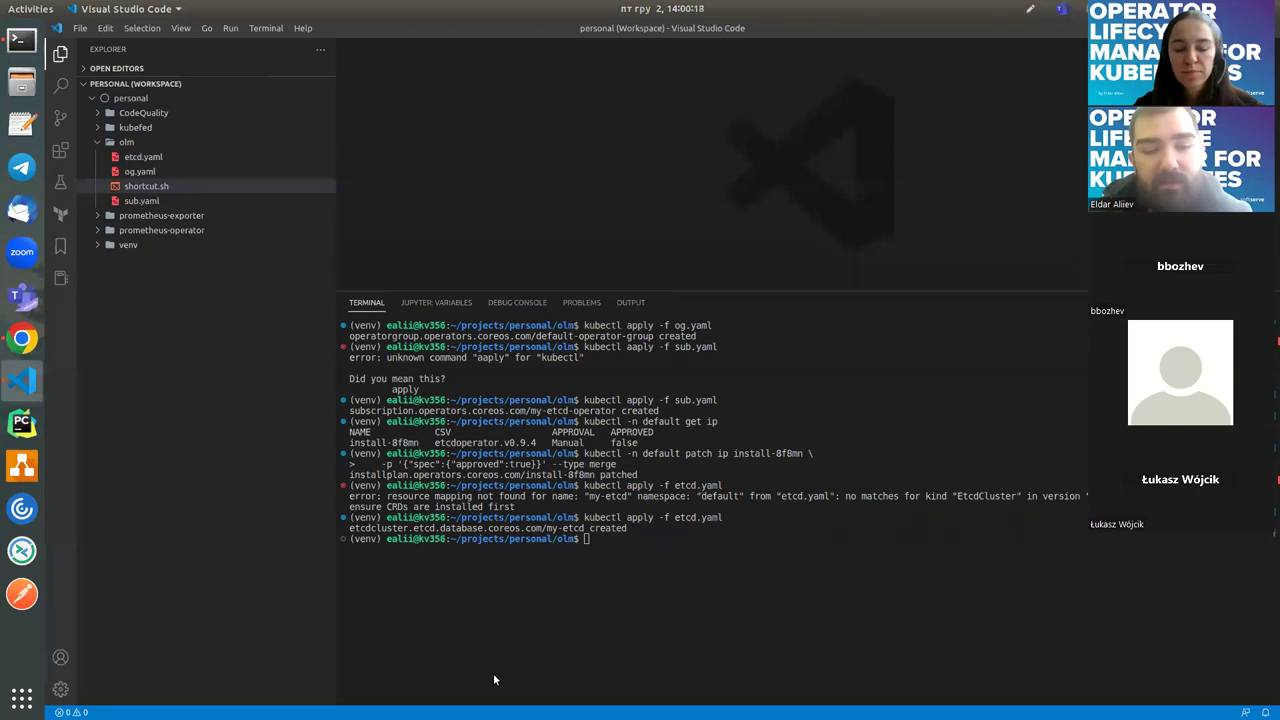
Step: Switch back to the Kubernetes Dashboard in Chrome and refresh the pod list to recheck the operator pod
key(alt+Tab)
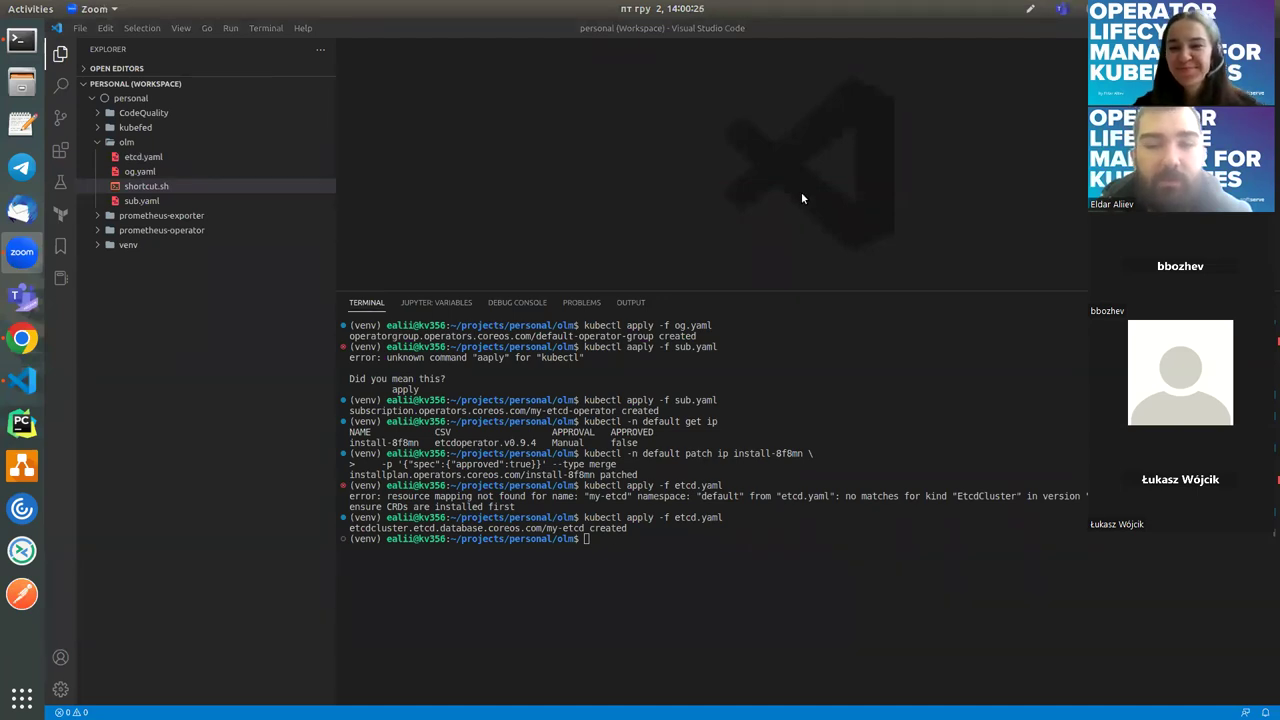
key(alt+Tab)
key(alt+Tab)
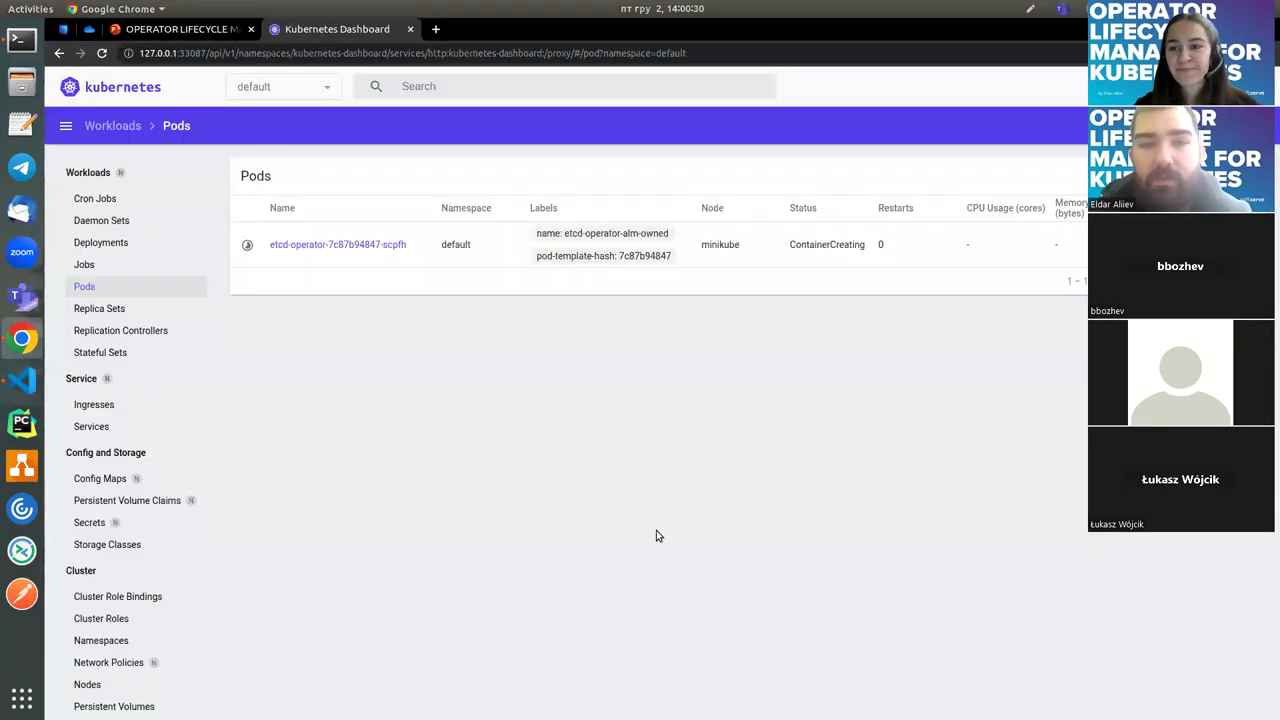
click(101, 53)
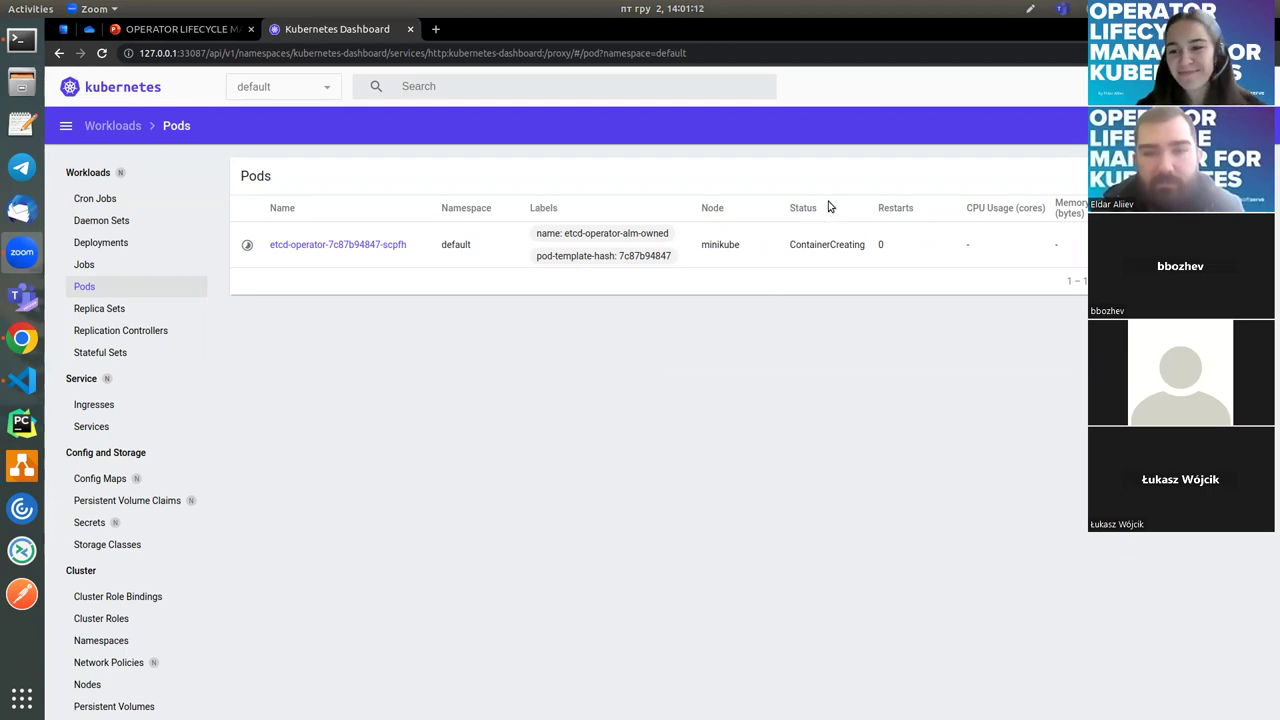
click(818, 421)
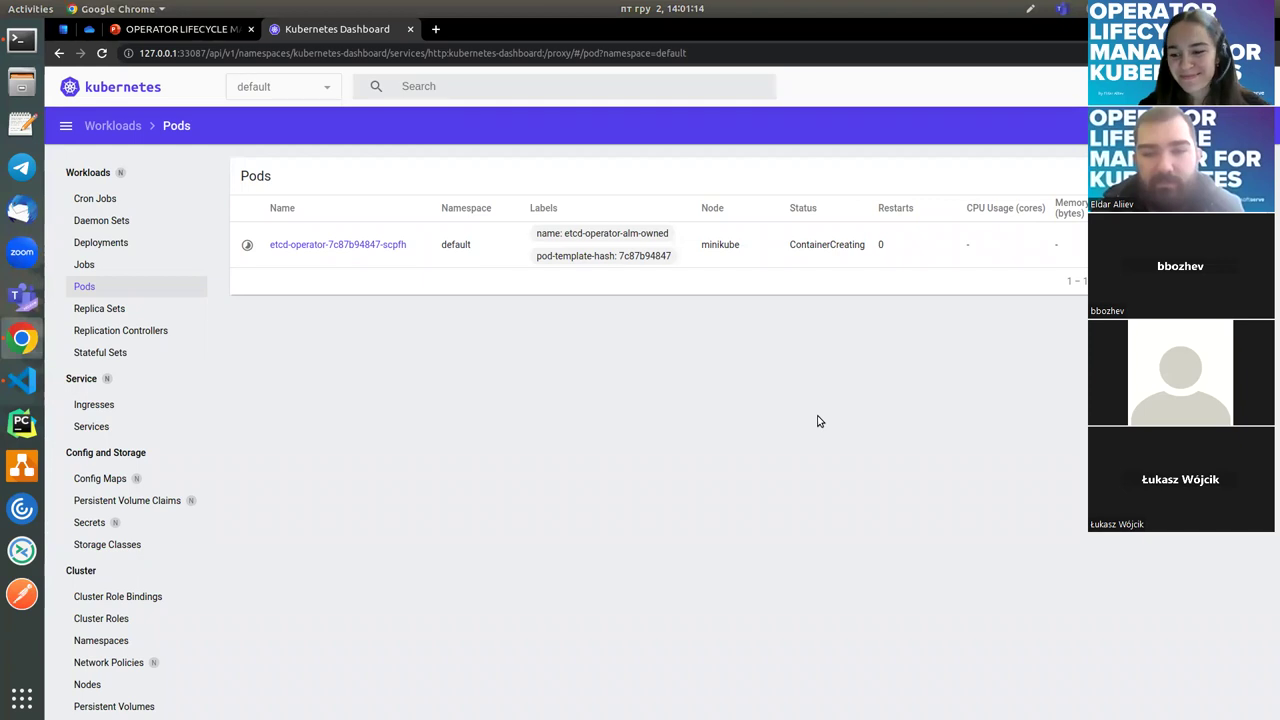